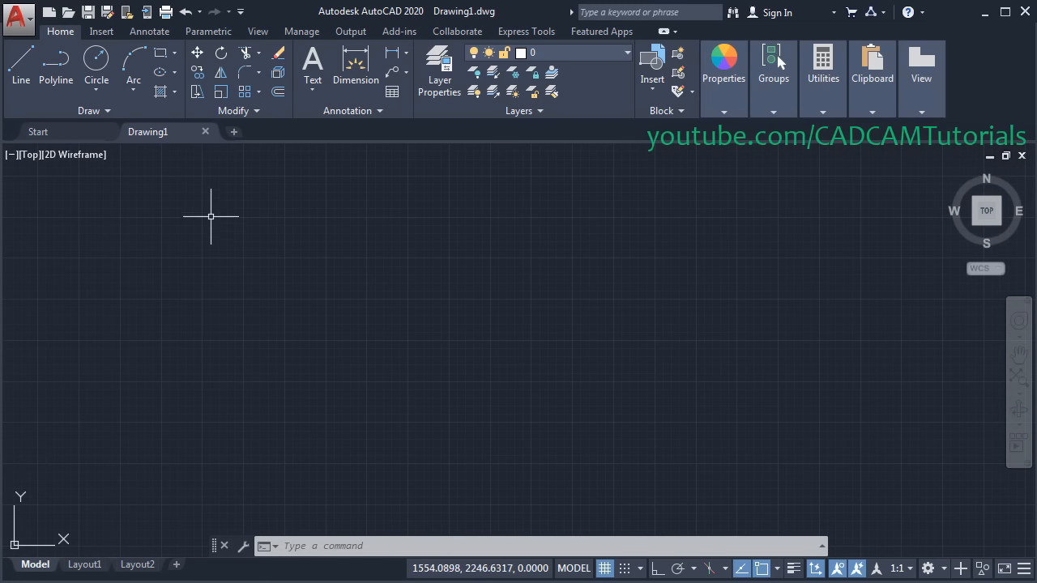
Close the open drawing and start a new one from the acadiso.dwt template
click(205, 132)
click(539, 340)
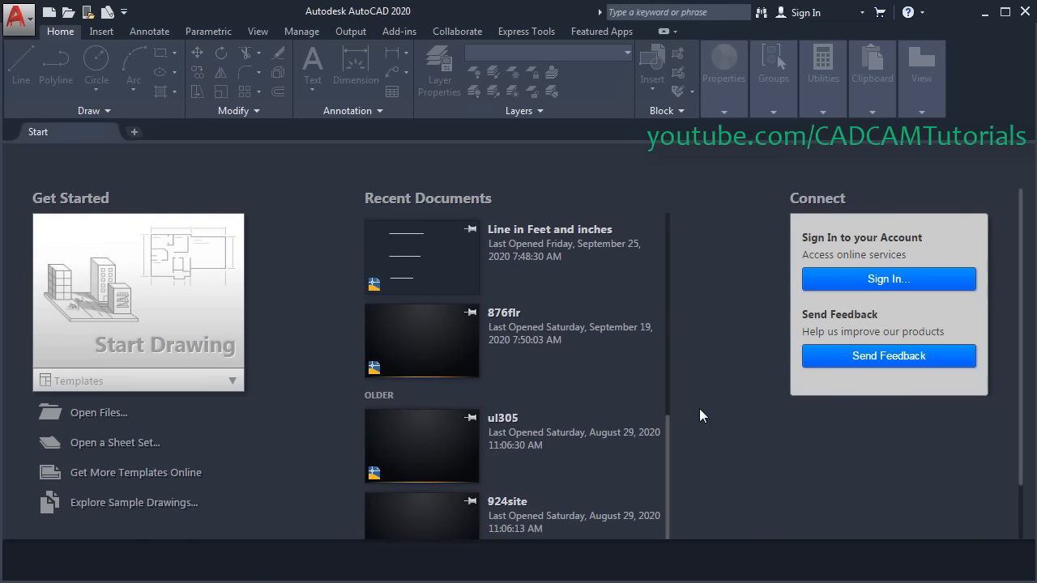
click(233, 383)
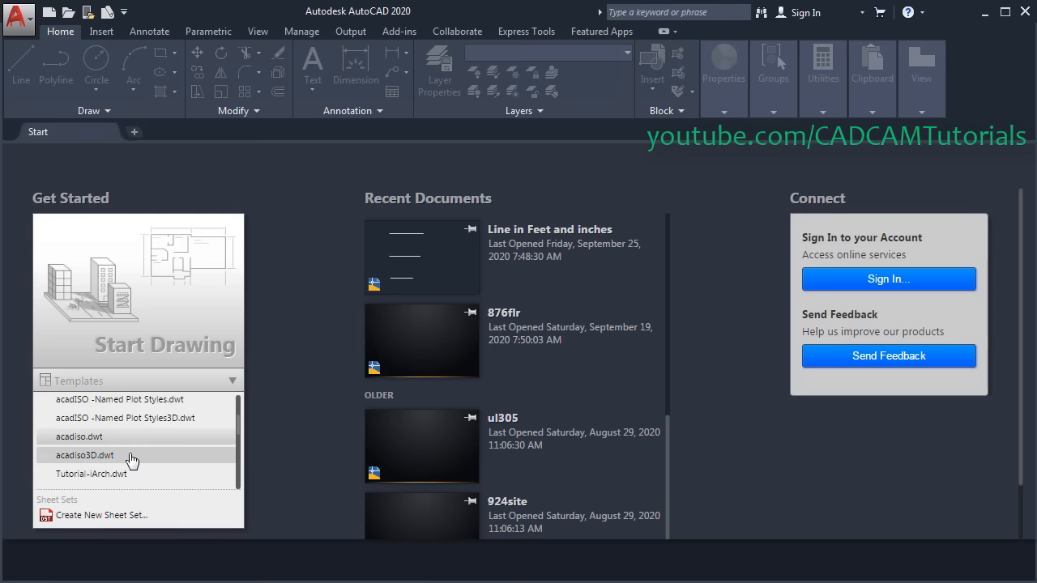
click(84, 438)
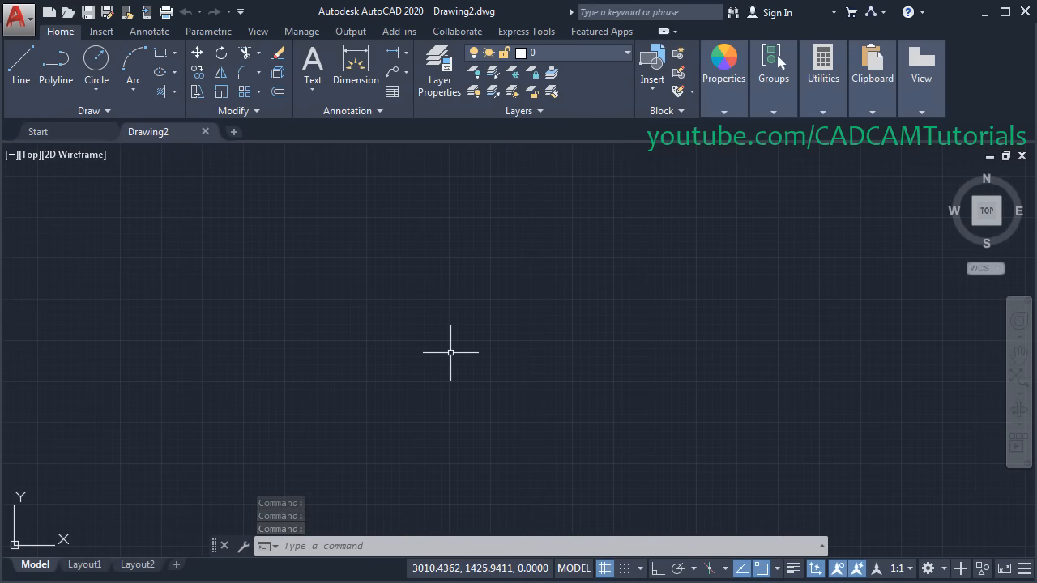
Check the length, angle and insertion scale settings in the drawing units and accept them
text(u)
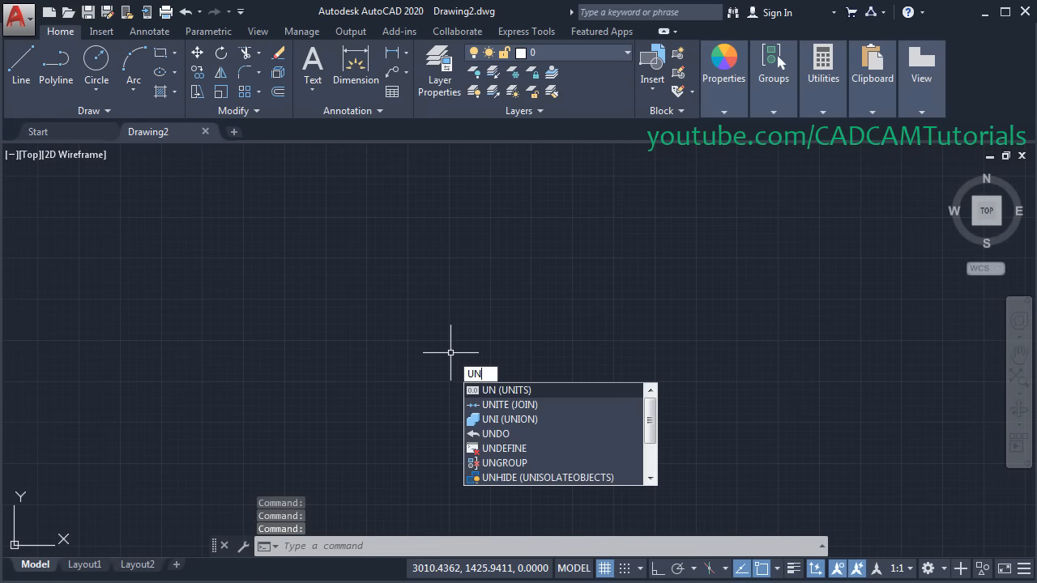
key(Return)
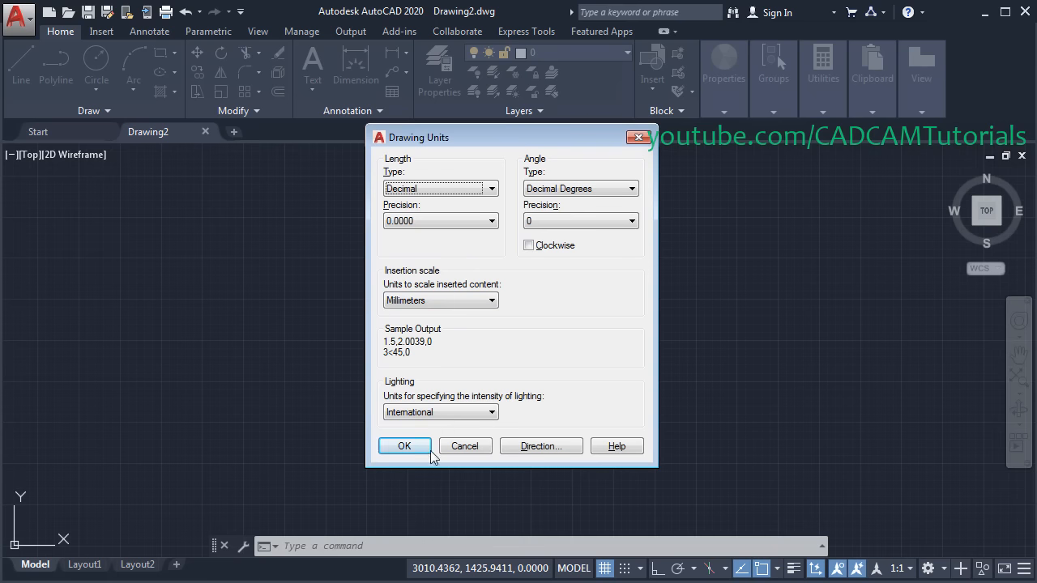
click(404, 446)
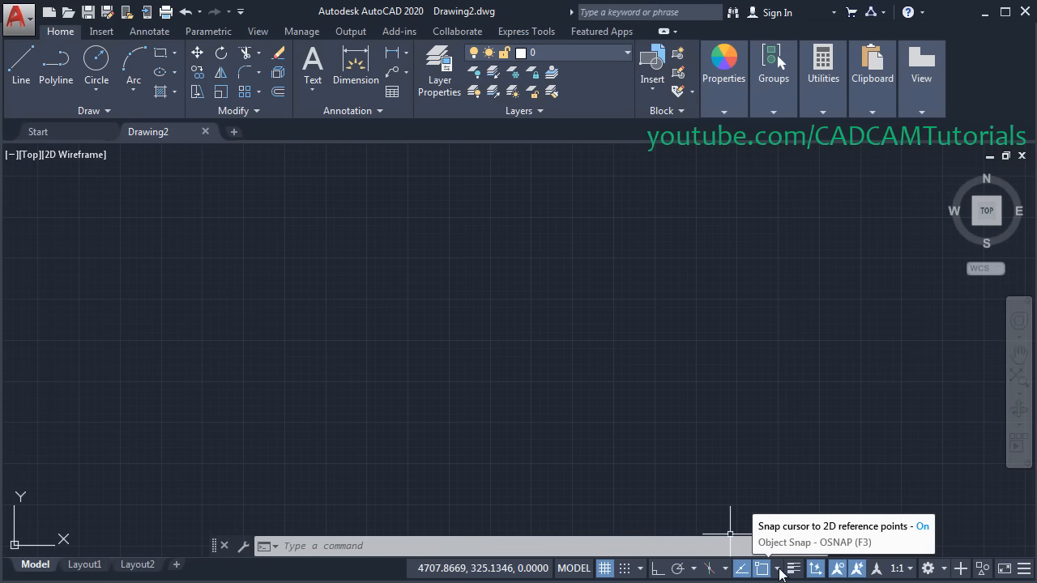
Check which object snap modes are enabled, and turn off Dynamic UCS
click(777, 570)
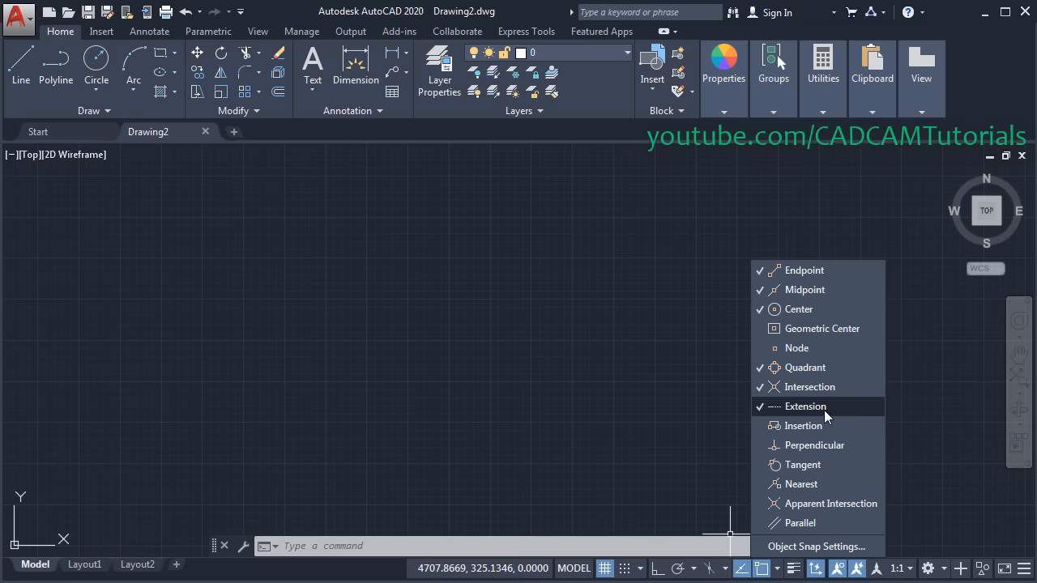
click(713, 478)
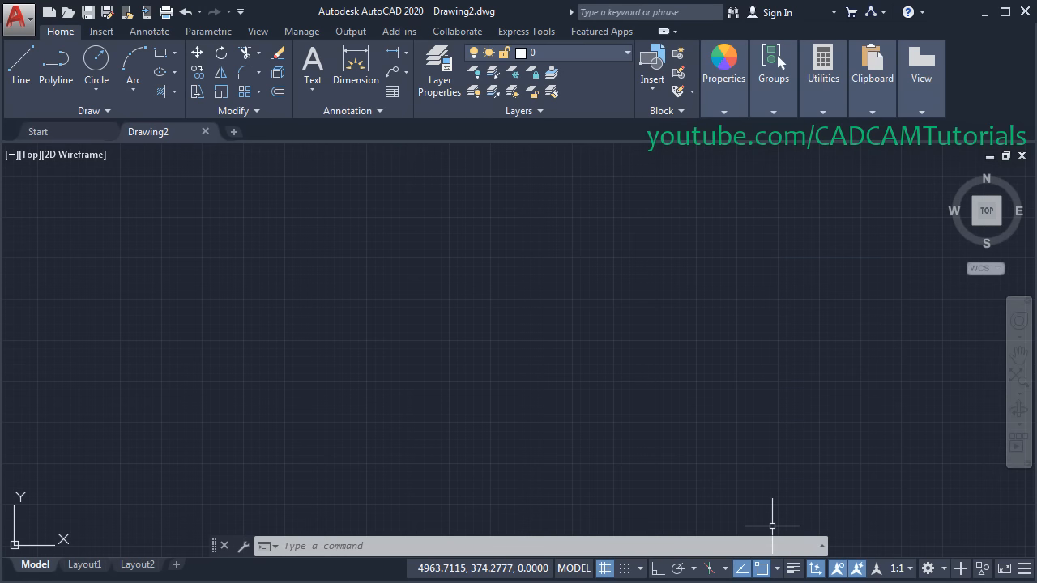
click(817, 570)
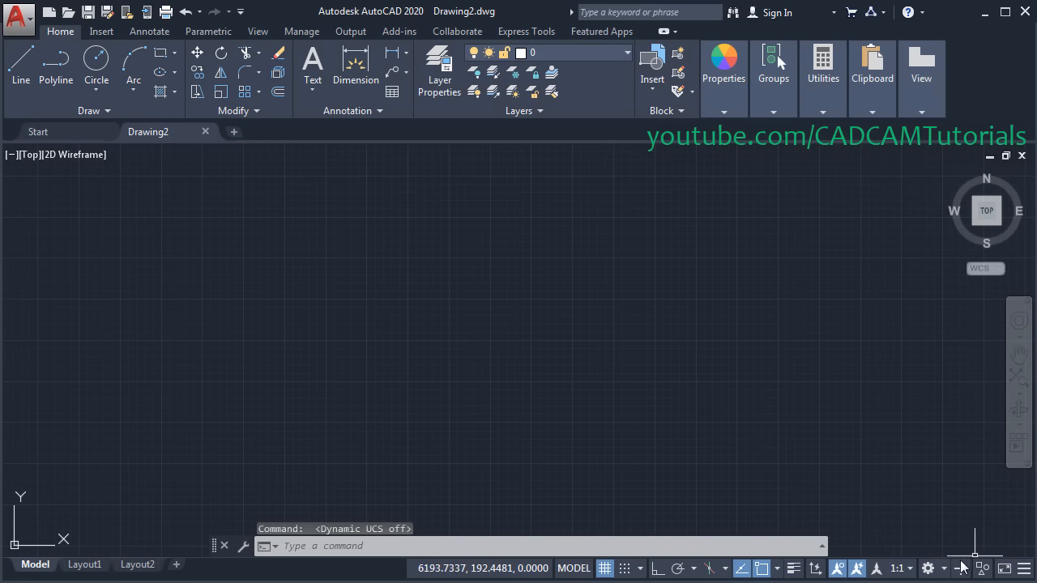
Hide the Dynamic UCS toggle from the status bar and show it again
click(1024, 569)
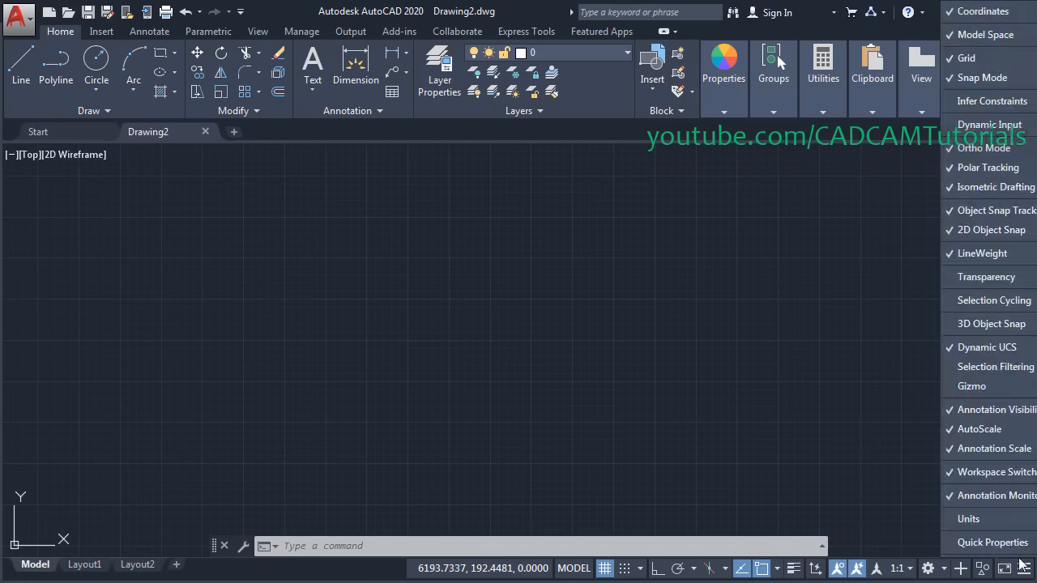
click(984, 357)
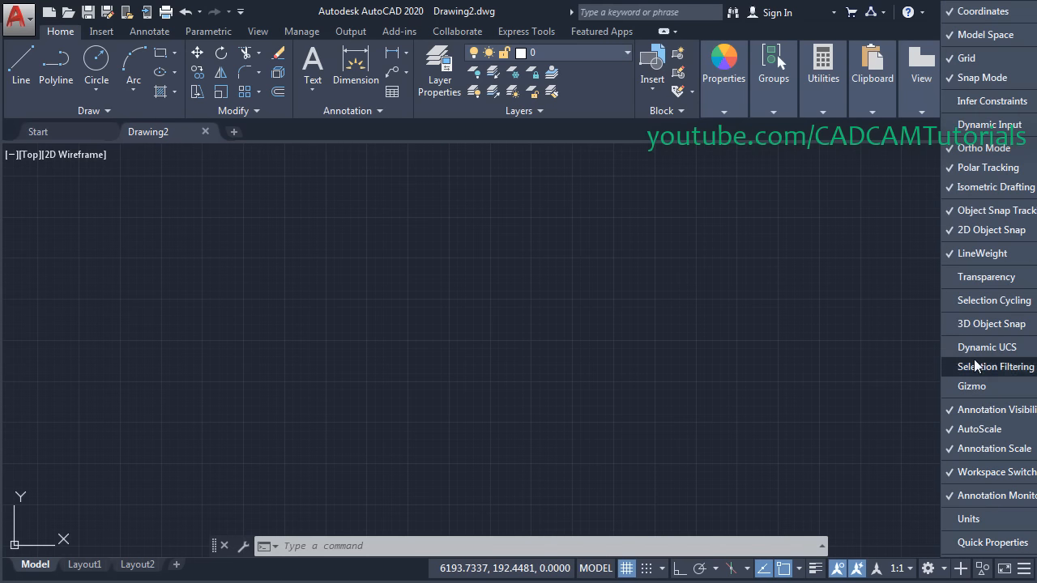
click(969, 349)
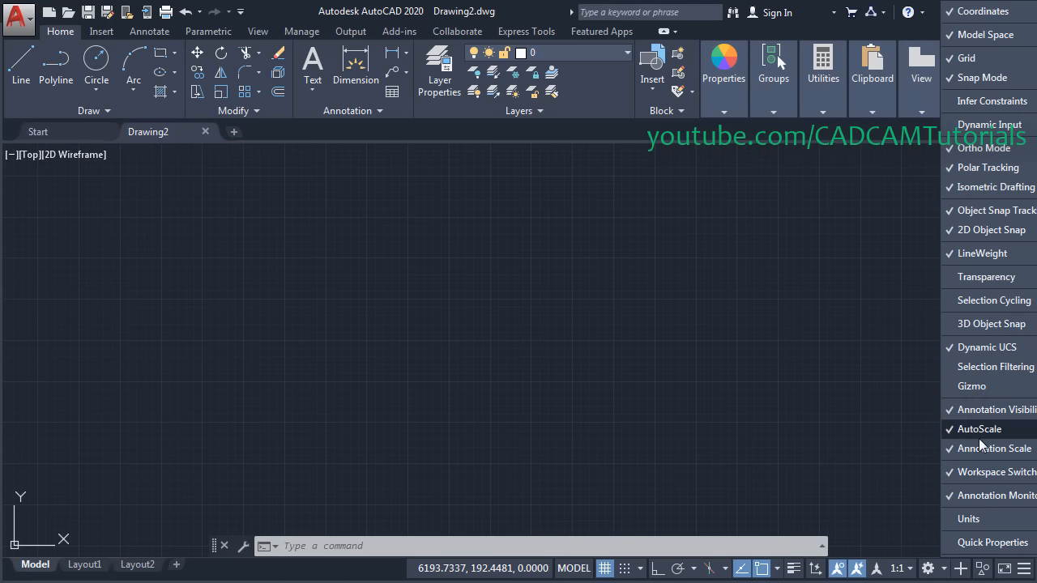
click(858, 491)
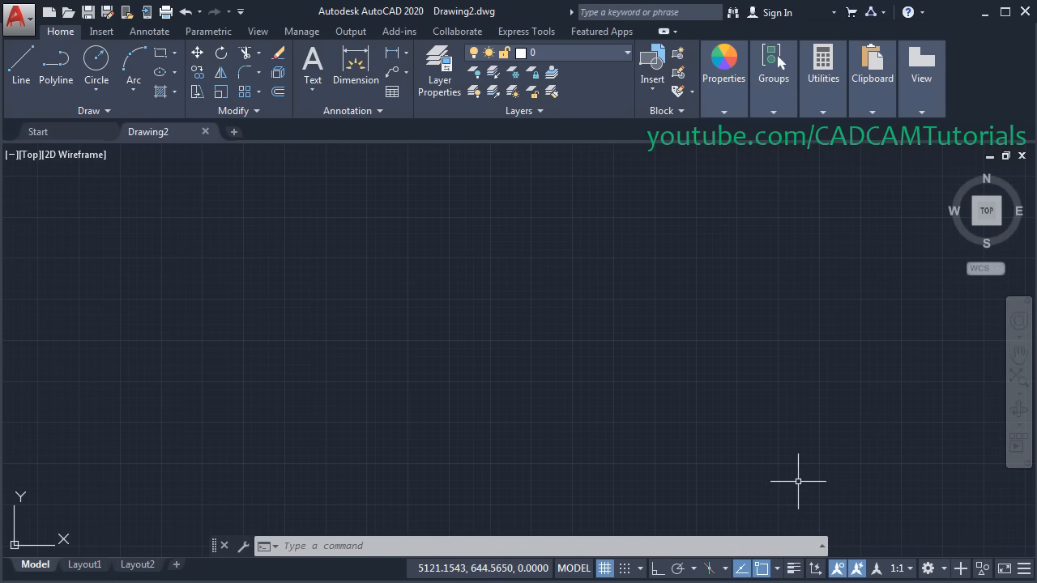
Switch to the 3D Modeling workspace and set the view to SE Isometric
click(944, 569)
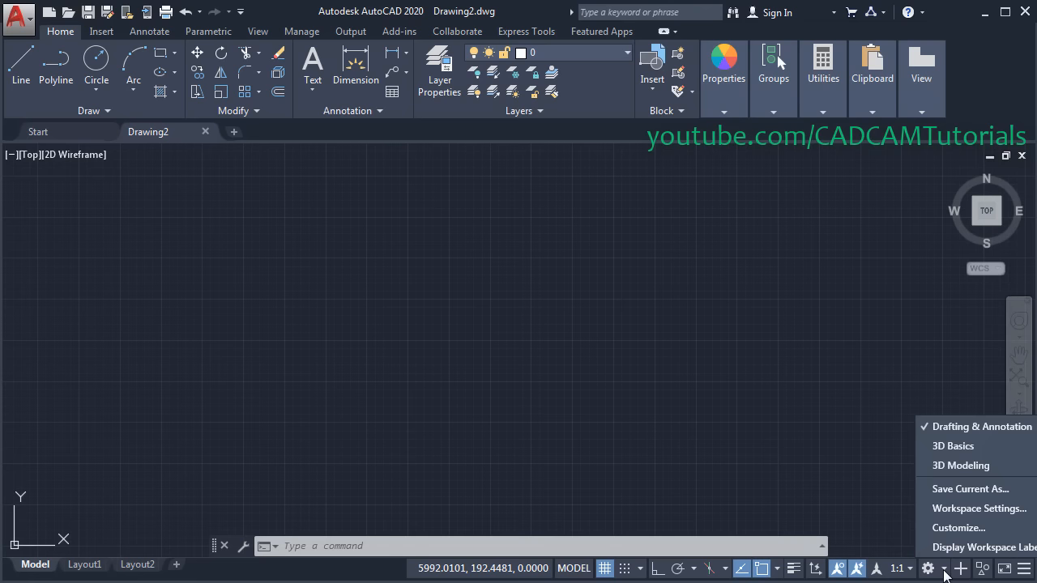
click(935, 467)
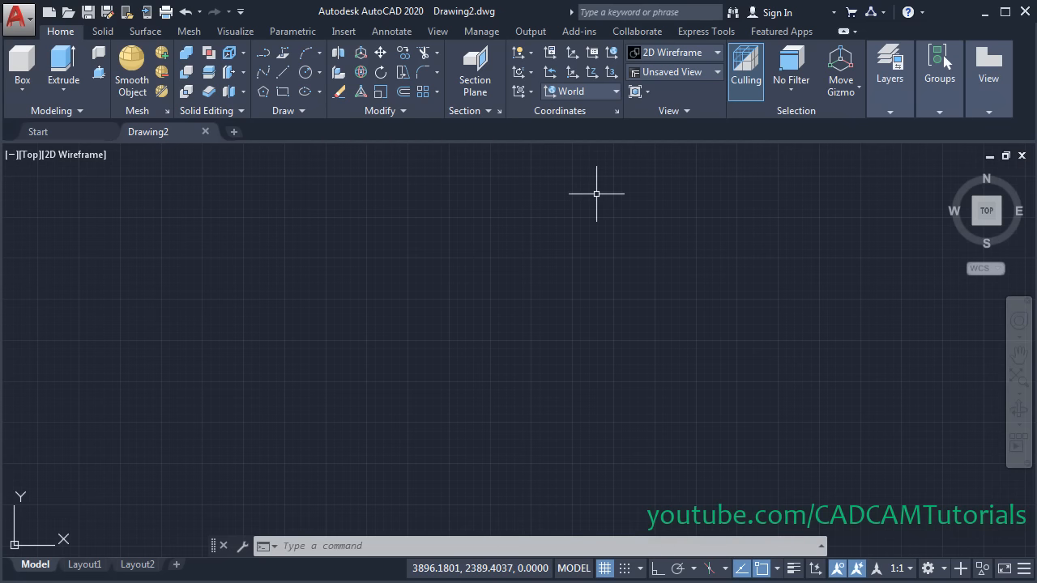
click(716, 72)
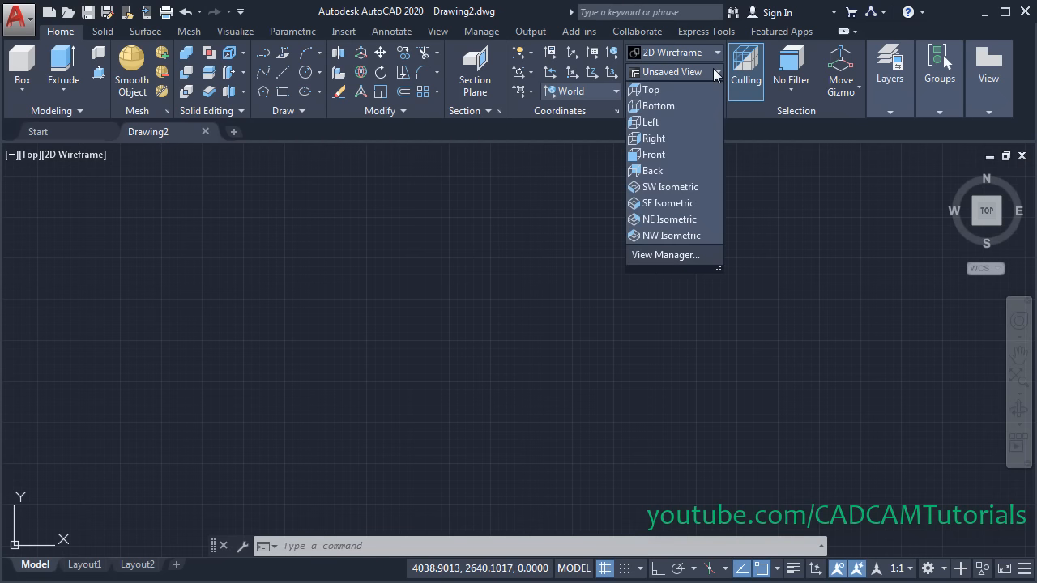
click(670, 203)
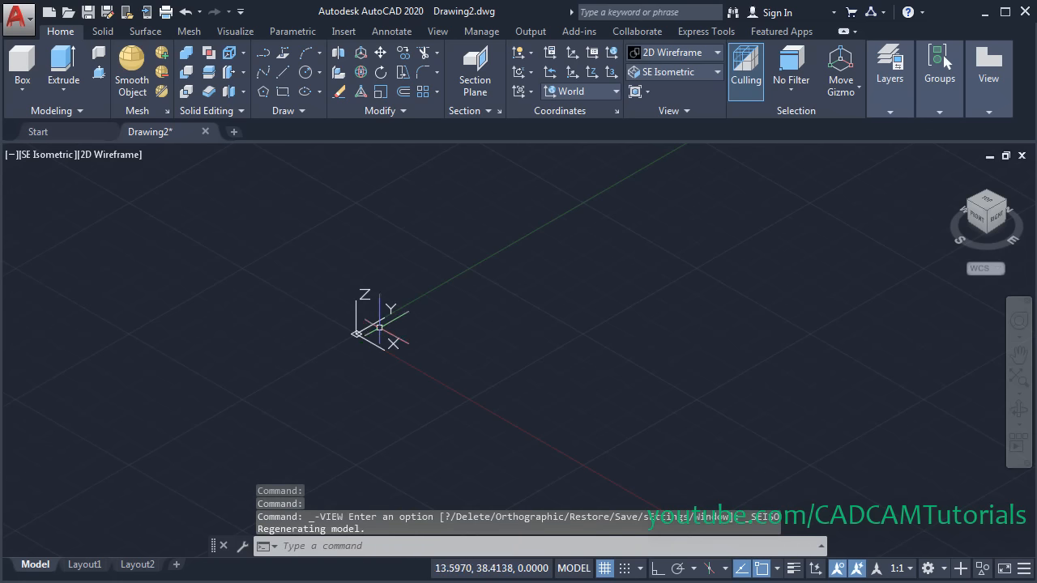
Set the UCS icon to the Noorigin option with the UCSICON command
text(ucsi)
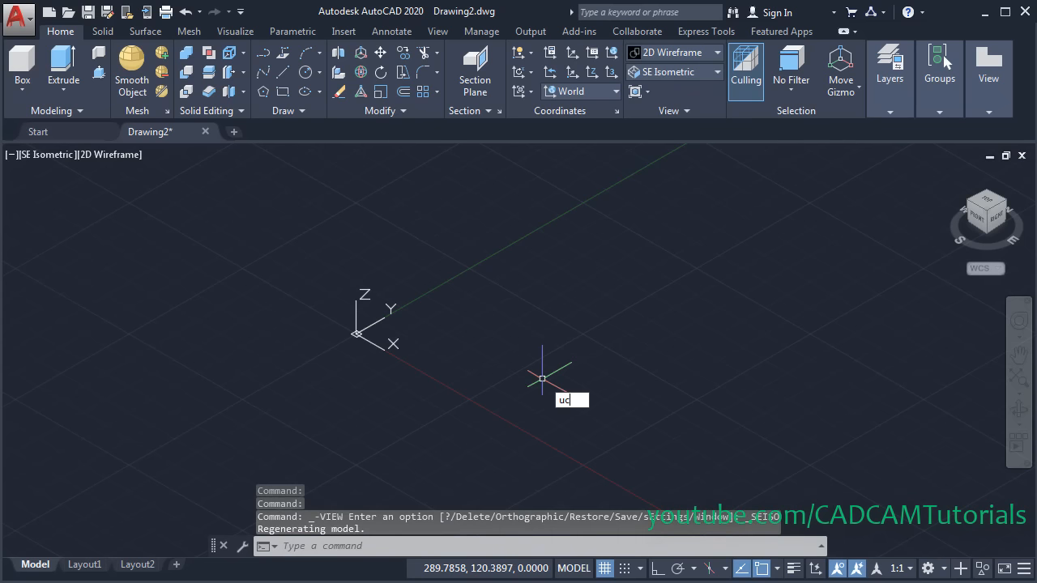
key(Return)
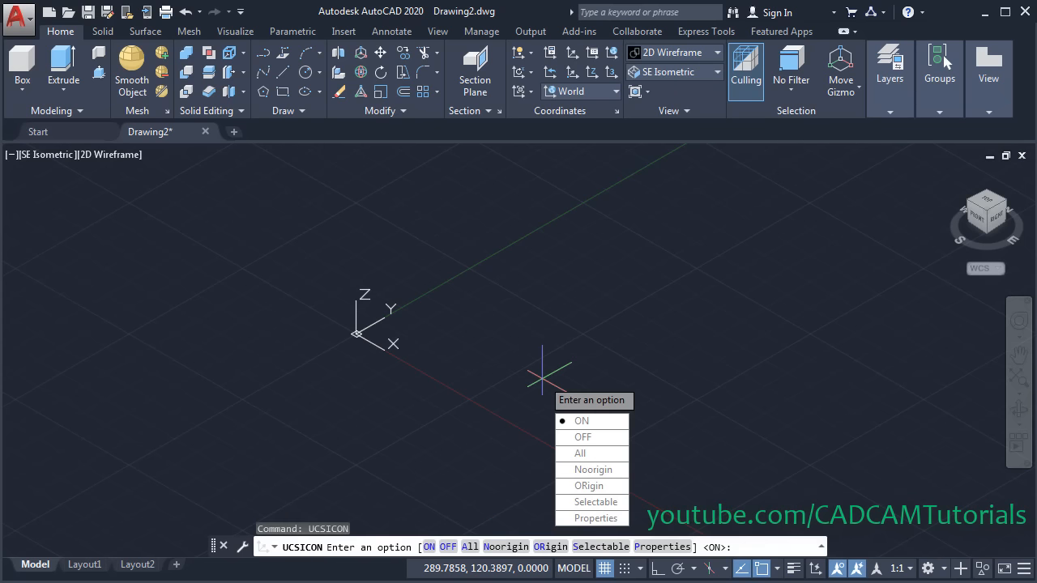
click(599, 471)
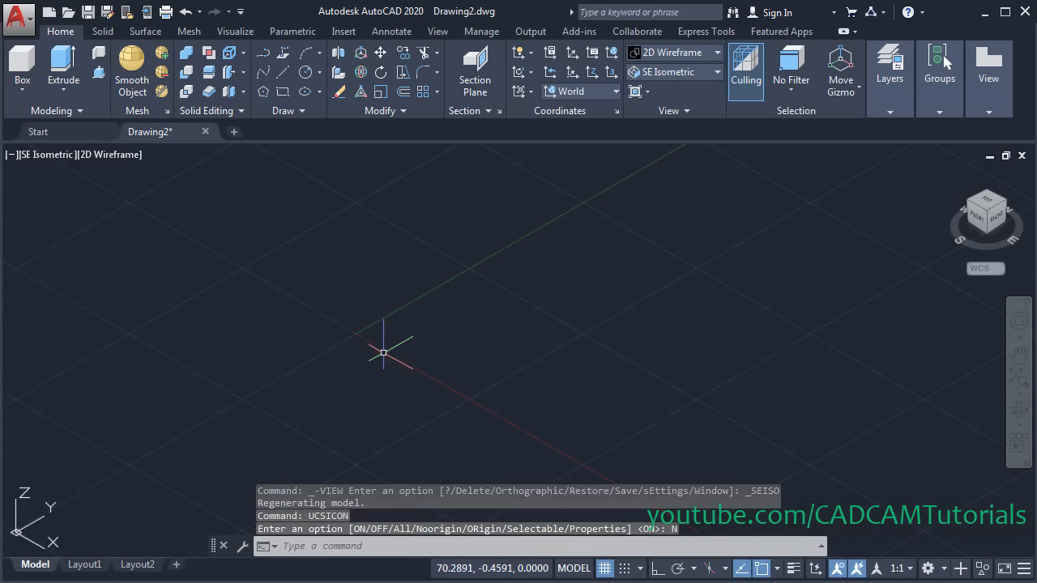
Consult the 3D EX - 1.pdf reference in Adobe Reader and draw a circle of radius 40 near the drawing origin
key(alt+Tab)
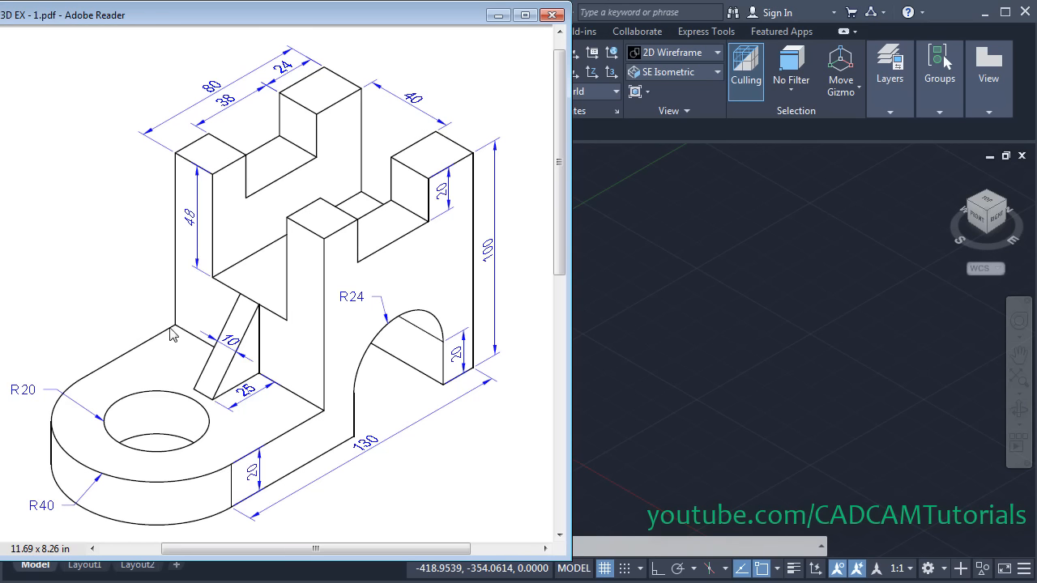
click(733, 395)
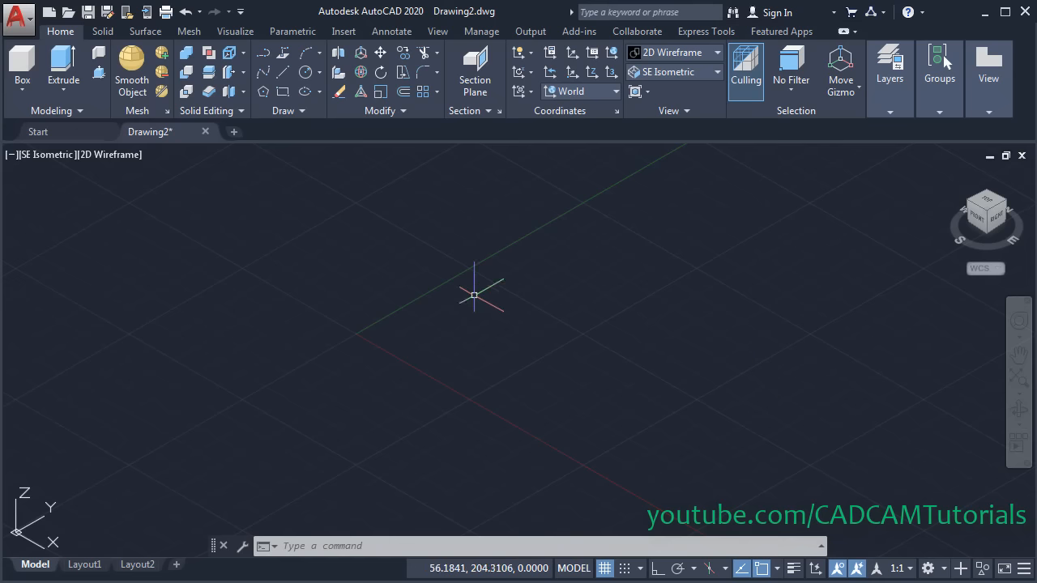
click(307, 73)
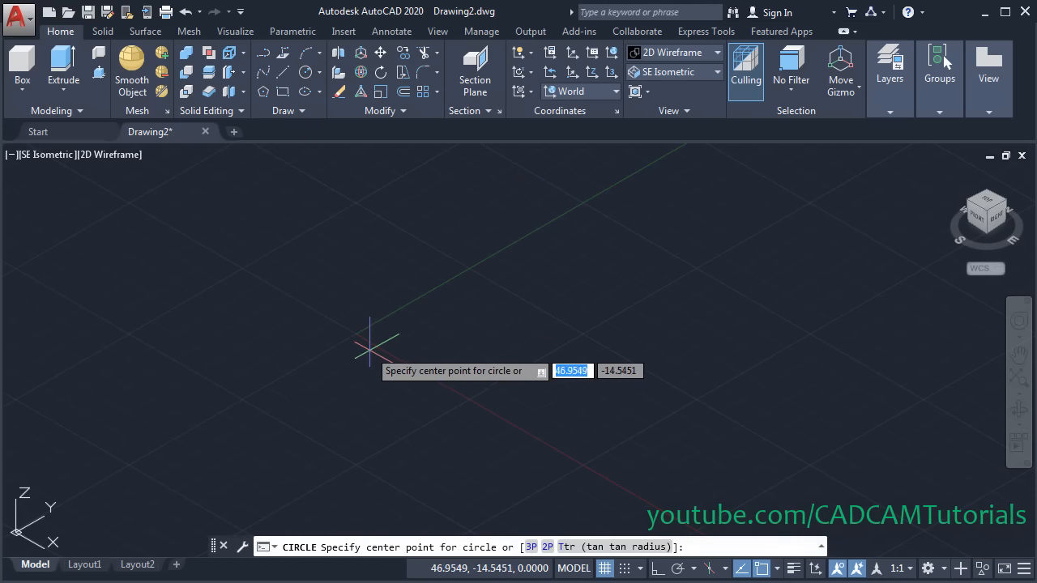
click(349, 333)
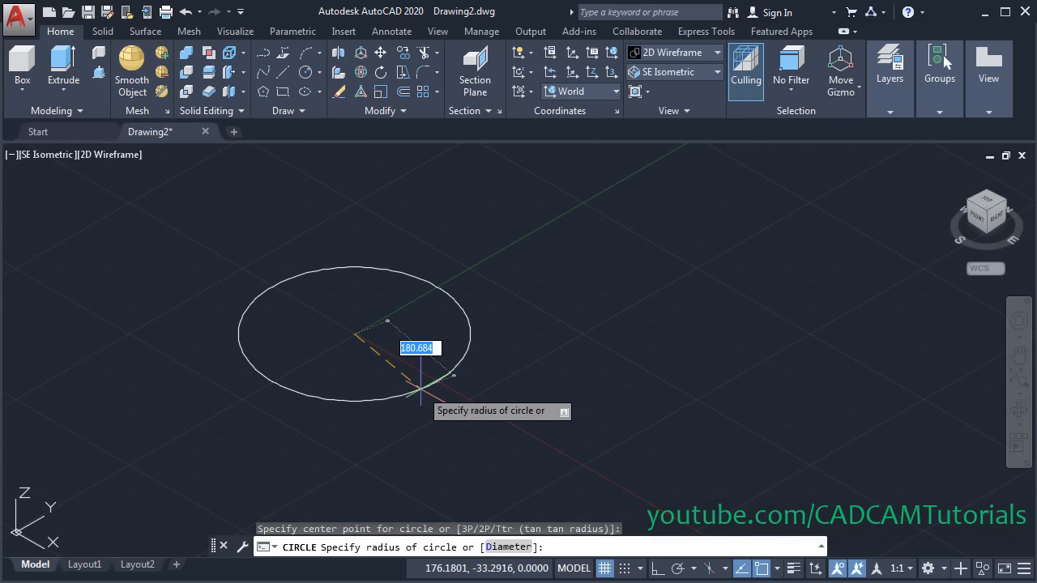
text(40)
key(Return)
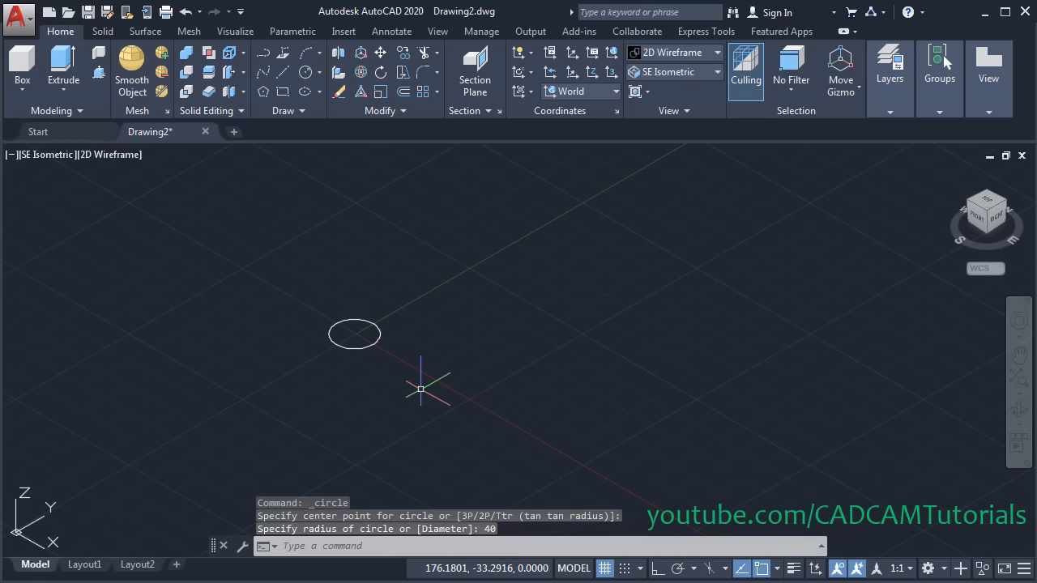
With Ortho on, draw connected lines from the circle's +X quadrant: 50 along Y, 80 along negative X, and back to the opposite quadrant
scroll(340, 303, up, 8)
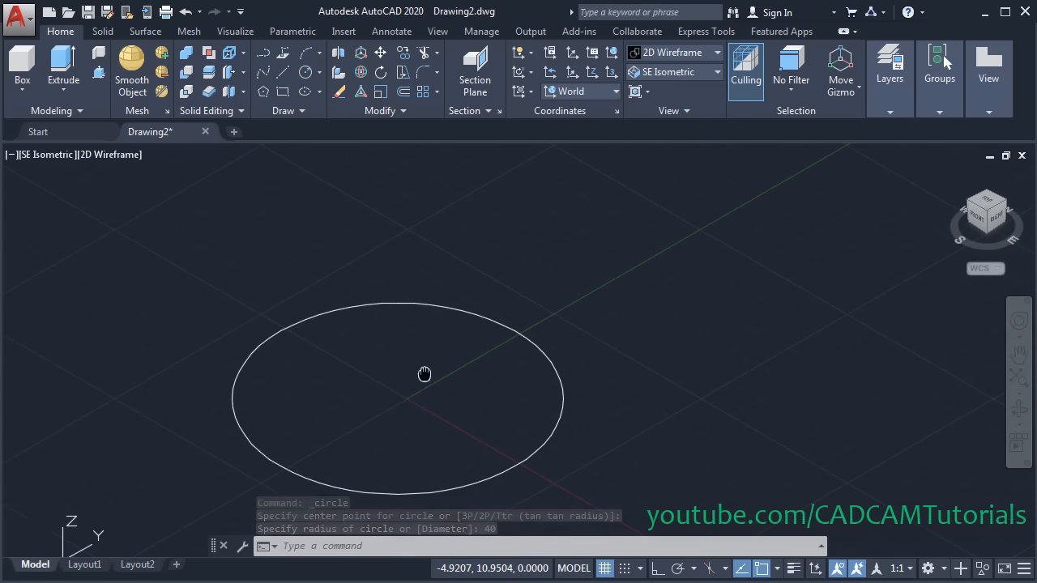
click(283, 72)
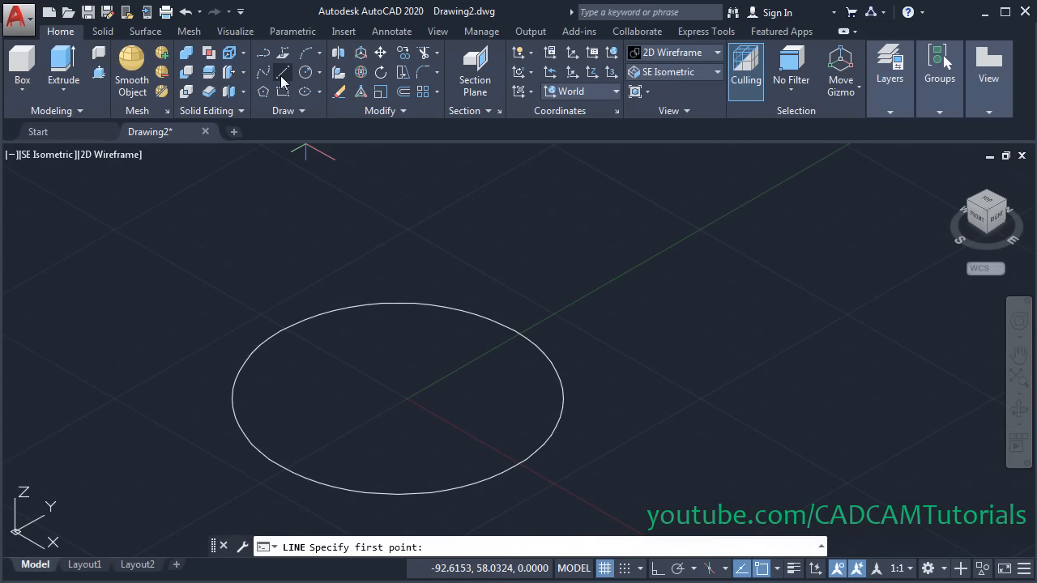
click(514, 467)
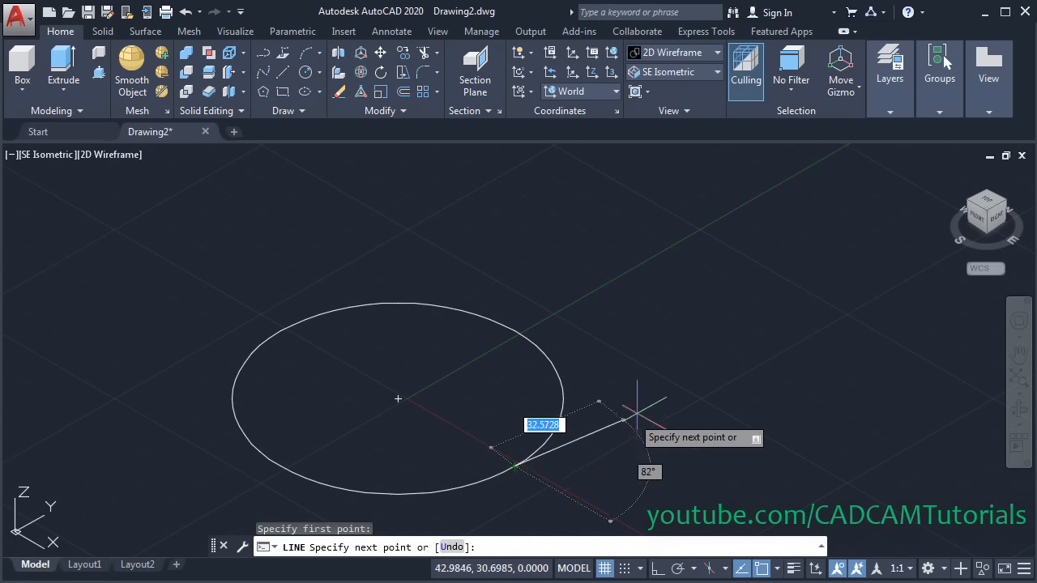
click(656, 569)
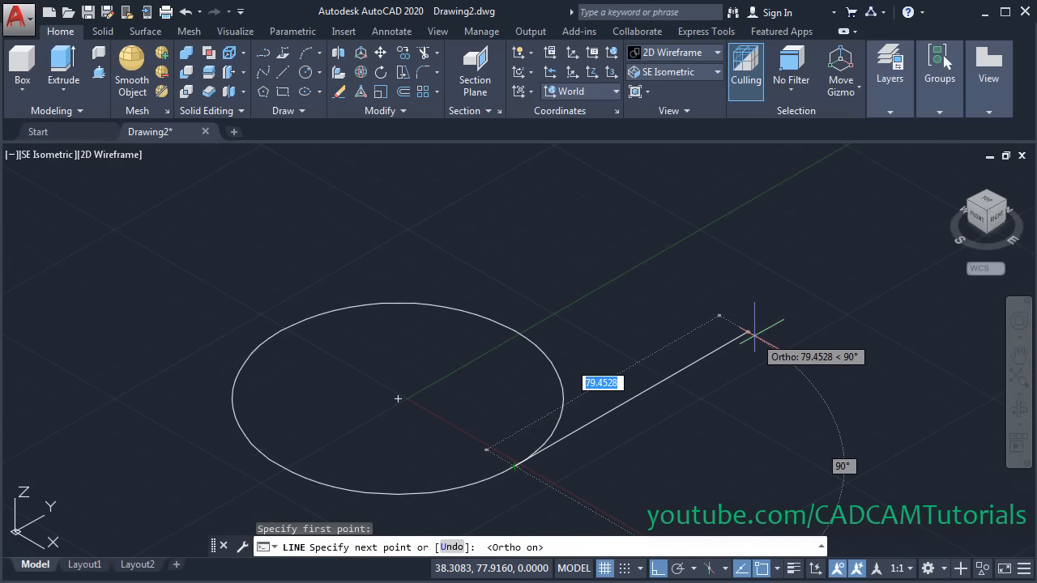
text(50)
key(Return)
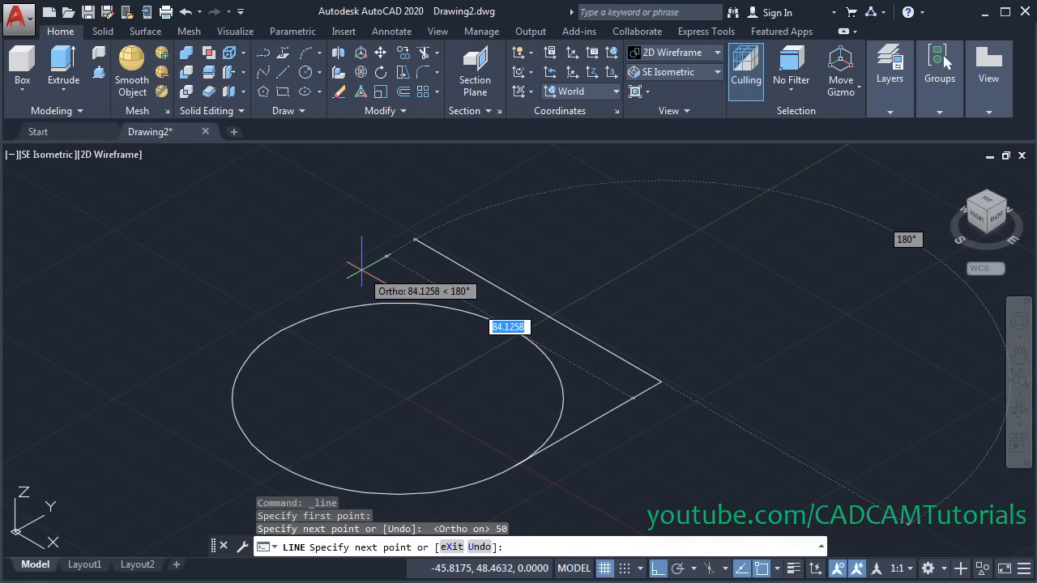
text(80)
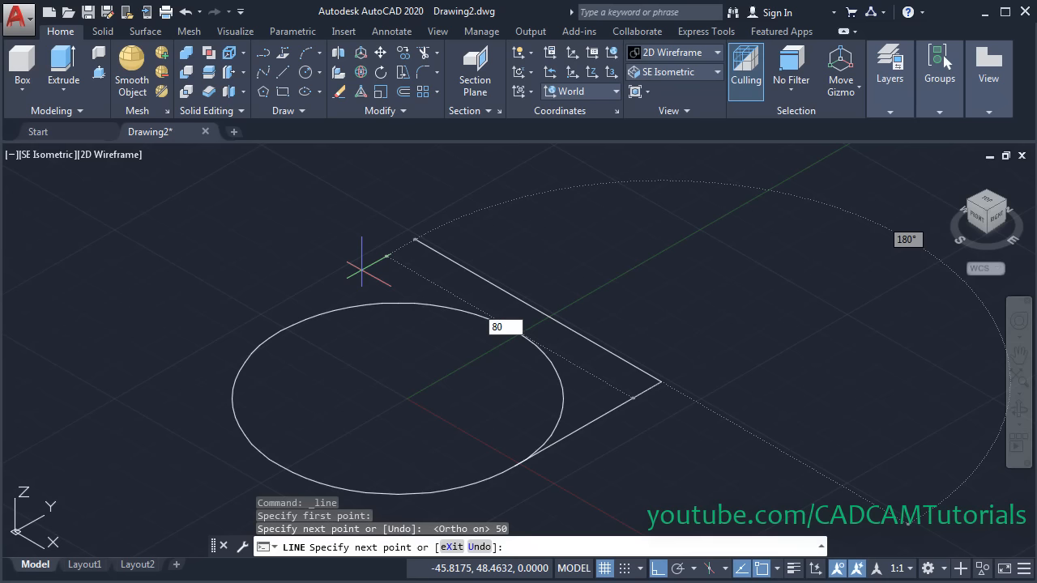
key(Return)
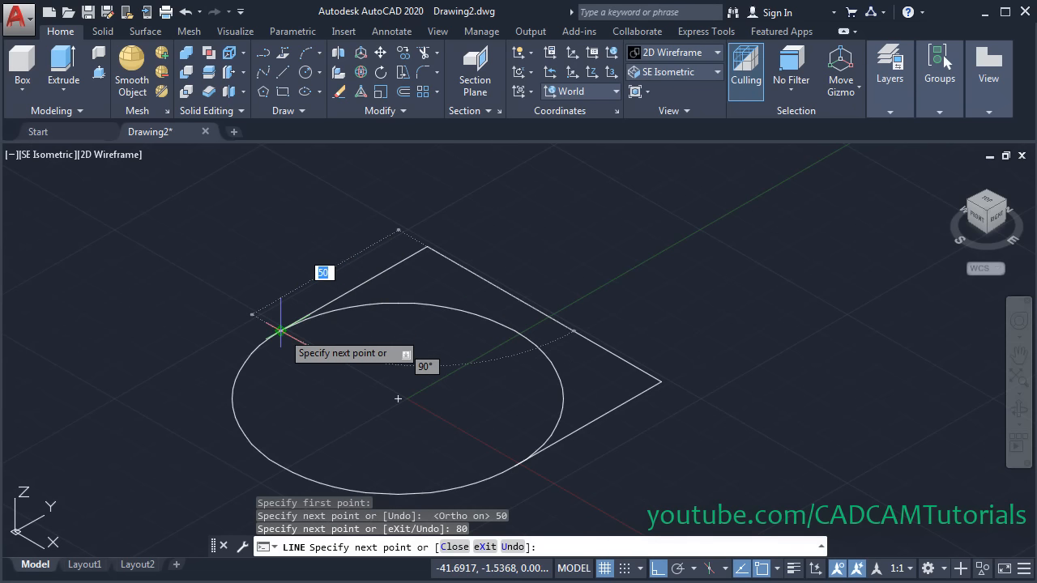
key(Return)
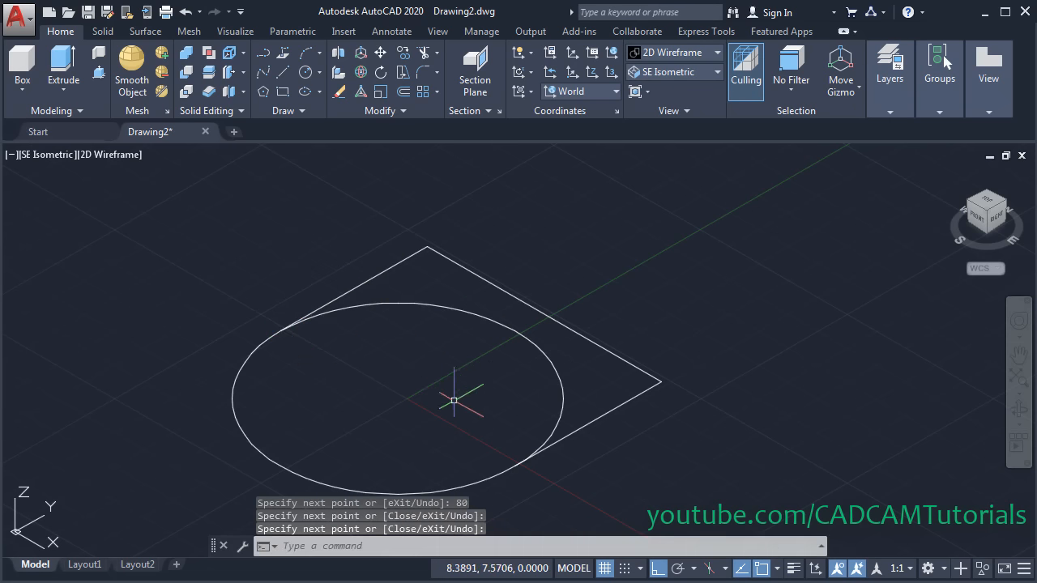
Trim away the circle's inner arc between the two side lines so that only the rounded outline remains
middle_drag(497, 416, 528, 396)
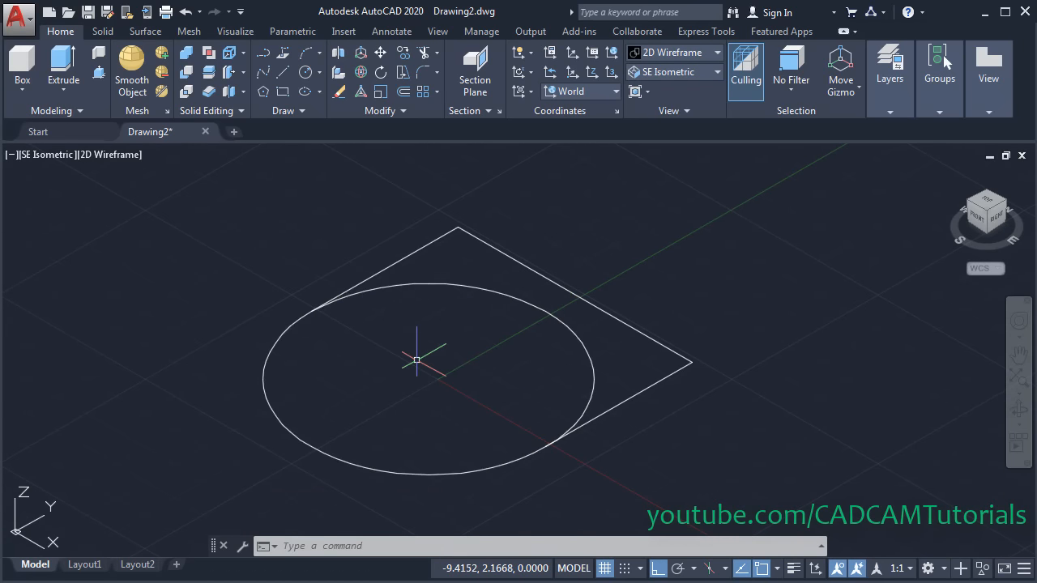
text(TR)
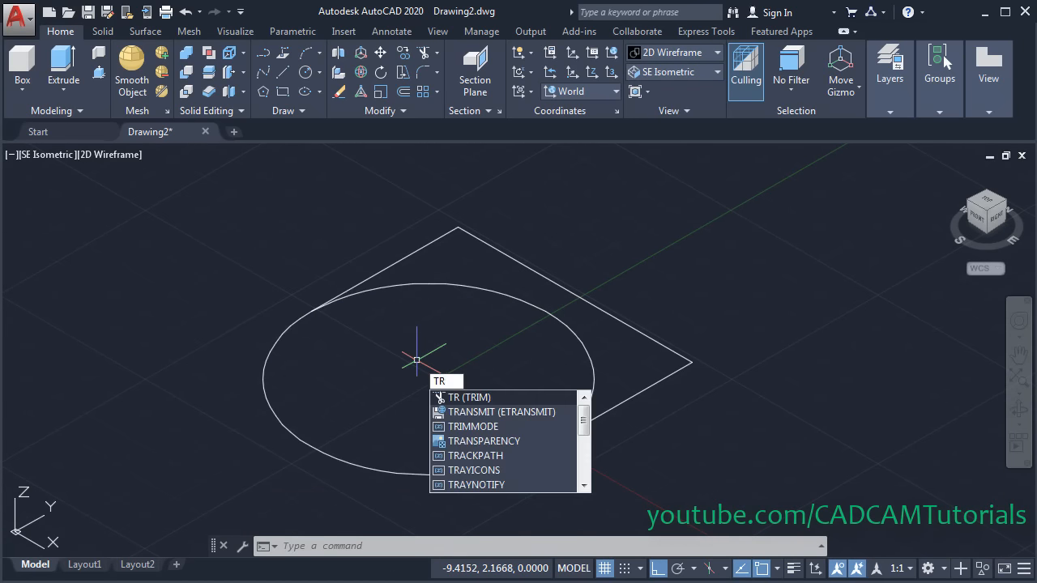
key(Return)
key(Return)
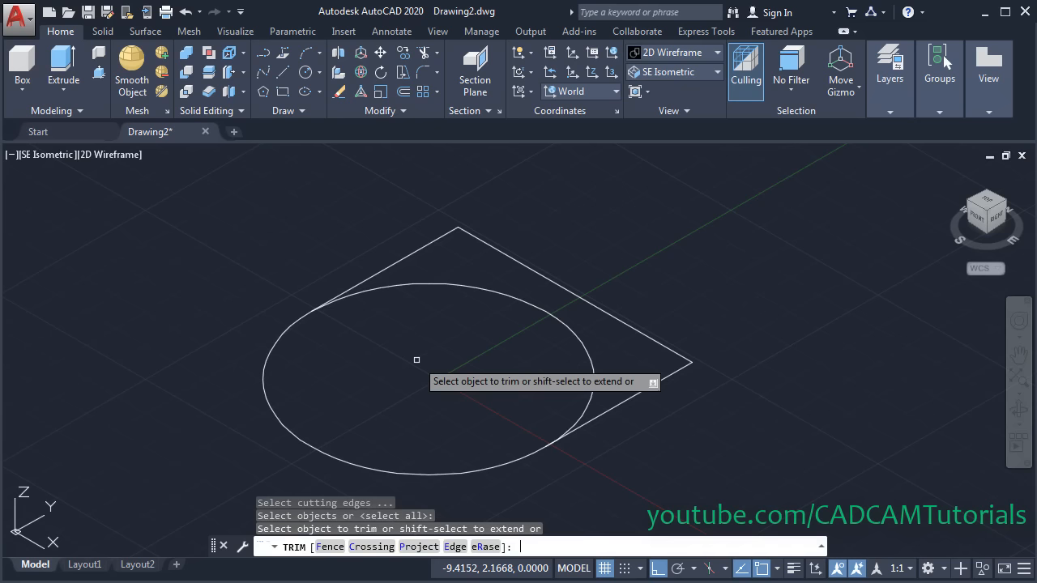
click(591, 357)
key(Return)
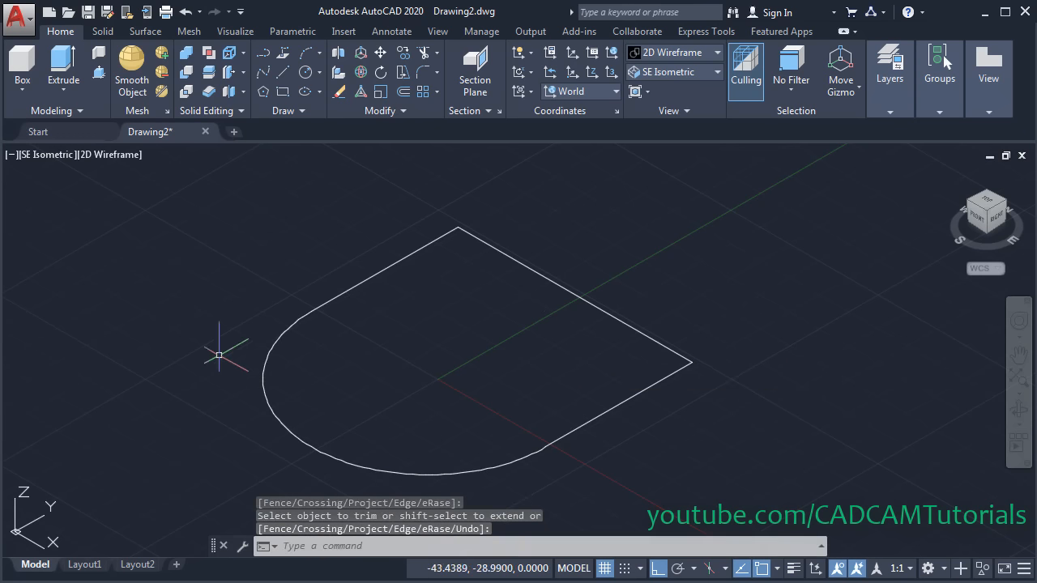
Check the hole size in the 3D EX - 1.pdf reference and draw a circle of radius 20 at the arc's center
key(alt+Tab)
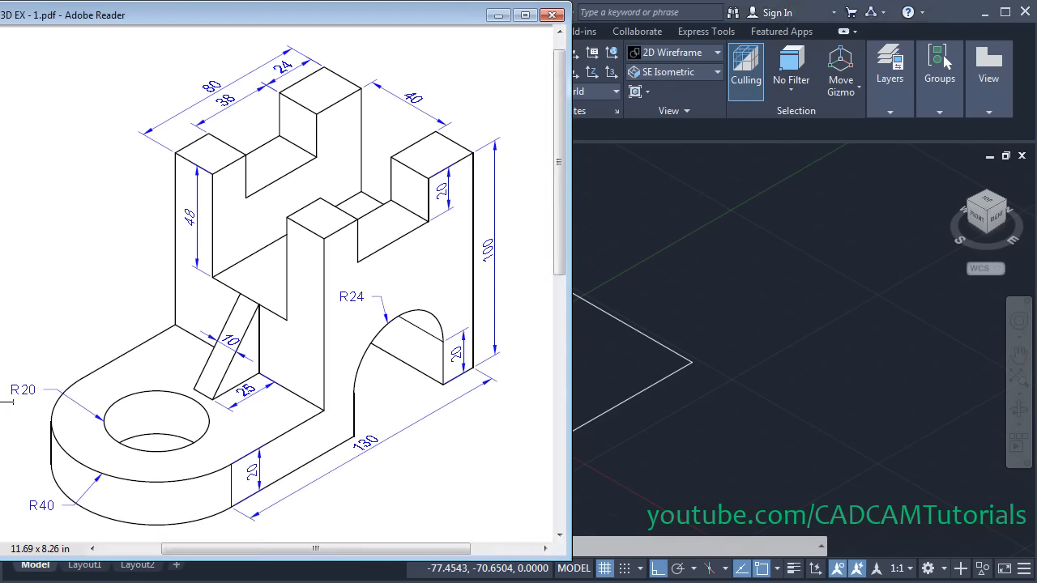
key(alt+Tab)
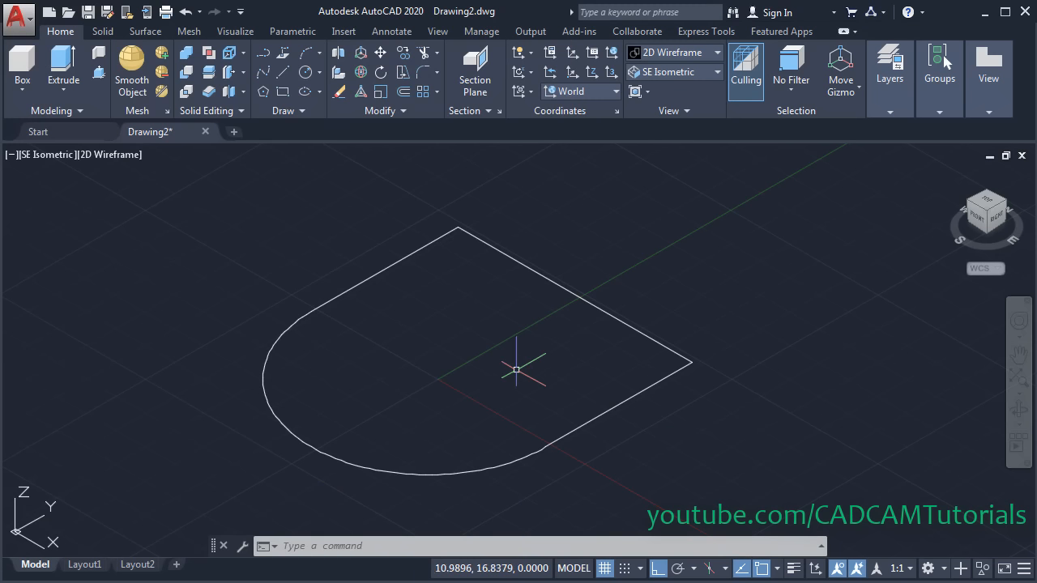
click(304, 73)
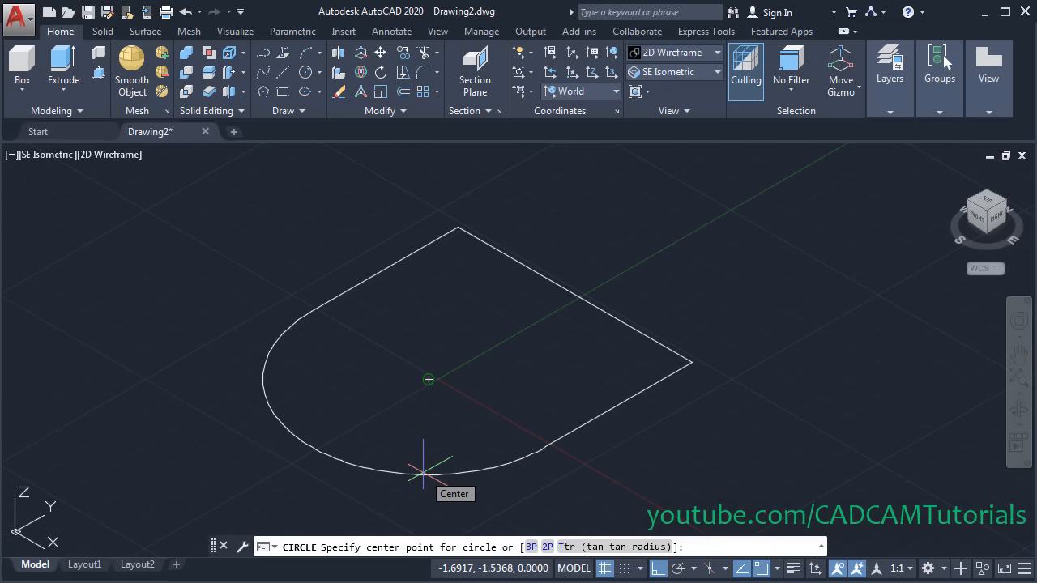
click(428, 377)
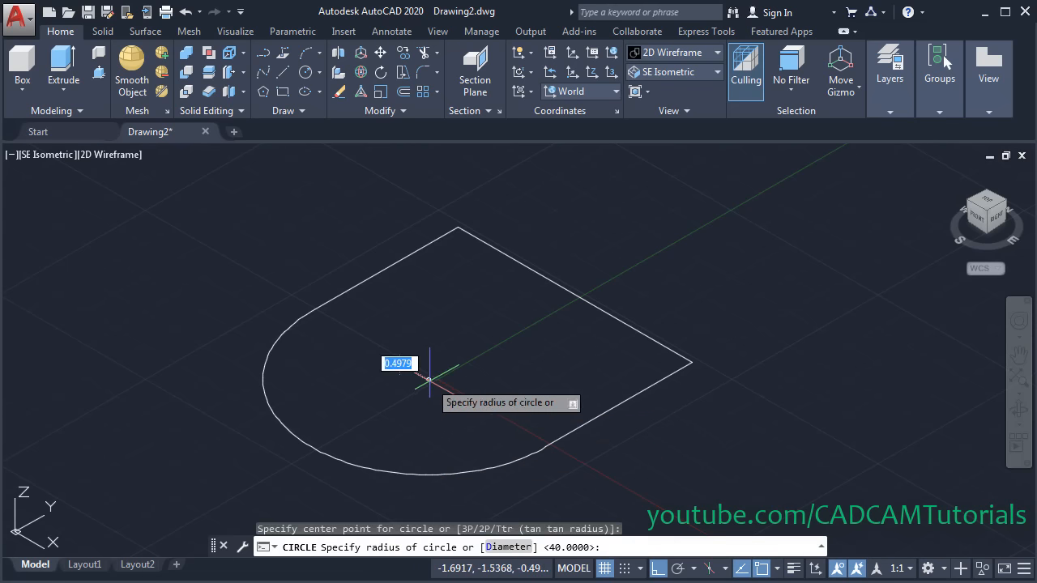
text(20)
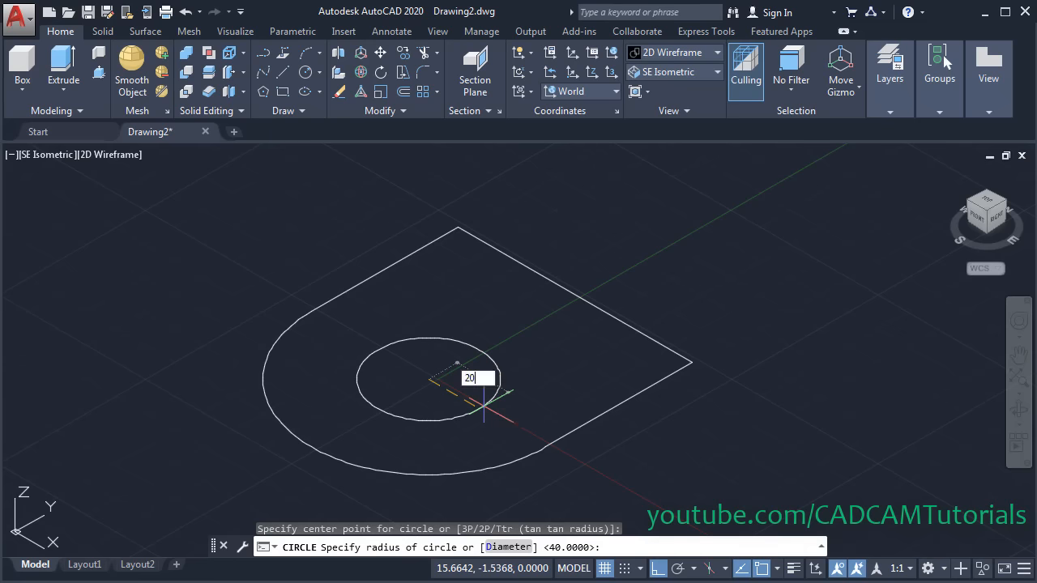
key(Return)
Presspull the area between the outline and the inner circle upward to the 20 height given in the PDF reference
scroll(624, 377, down, 2)
middle_drag(764, 445, 667, 437)
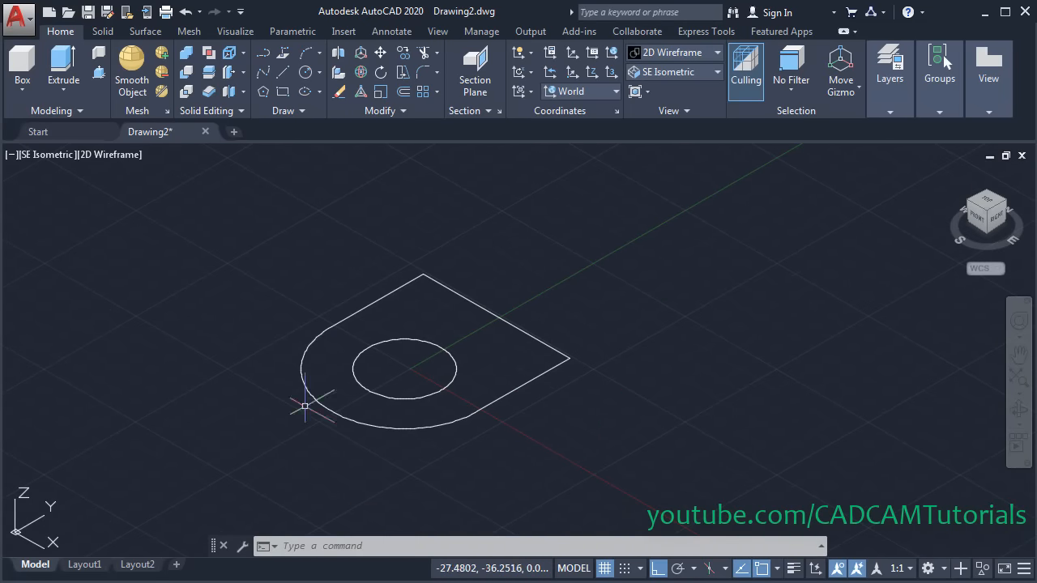
click(99, 73)
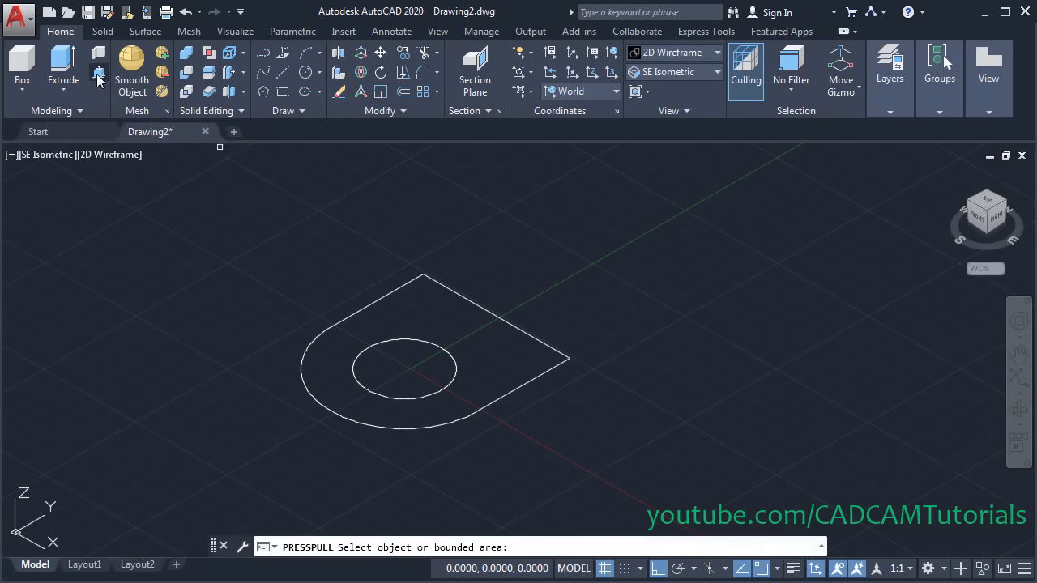
click(435, 318)
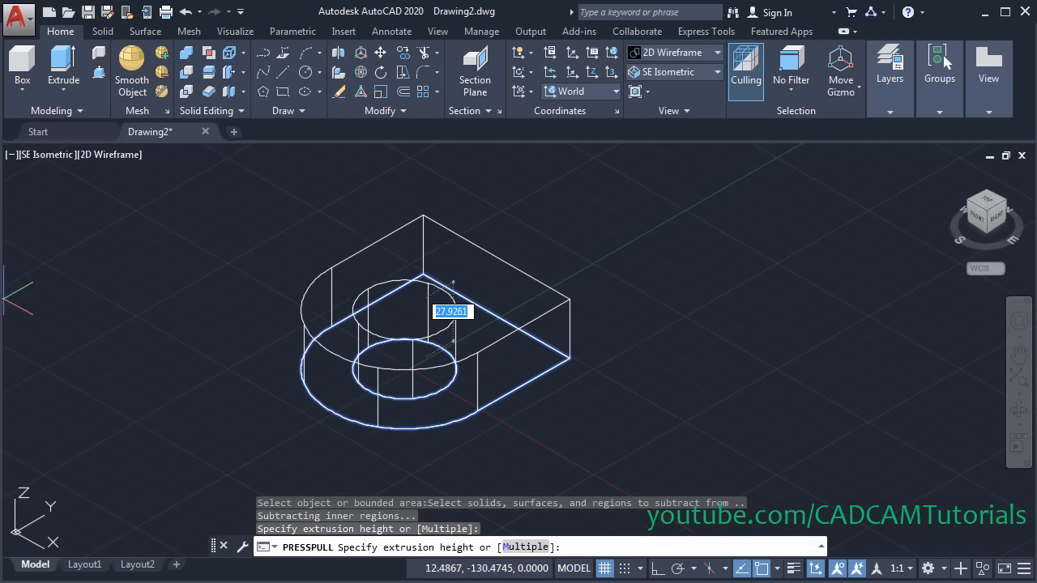
key(alt+Tab)
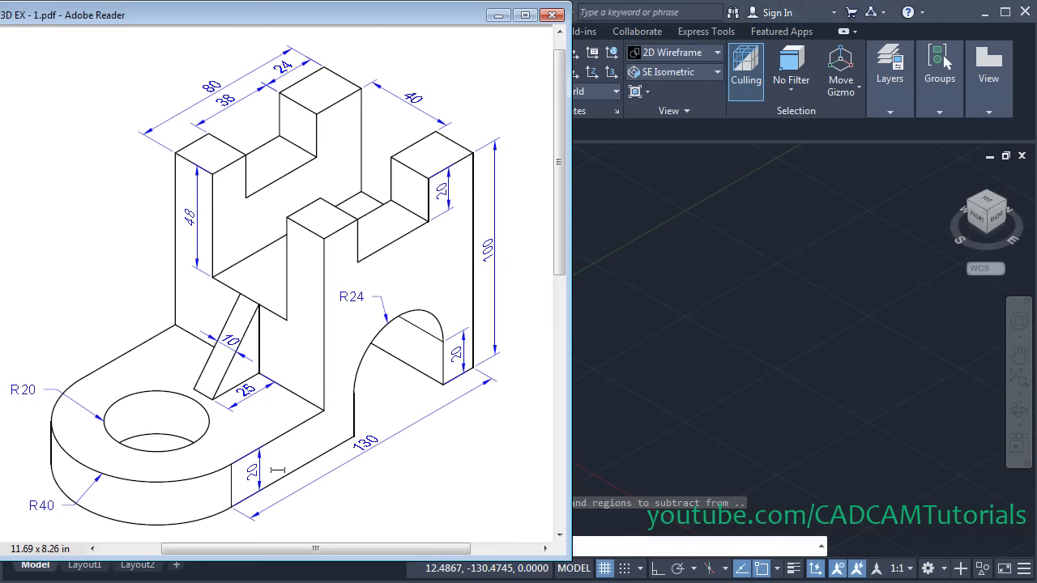
key(alt+Tab)
text(2)
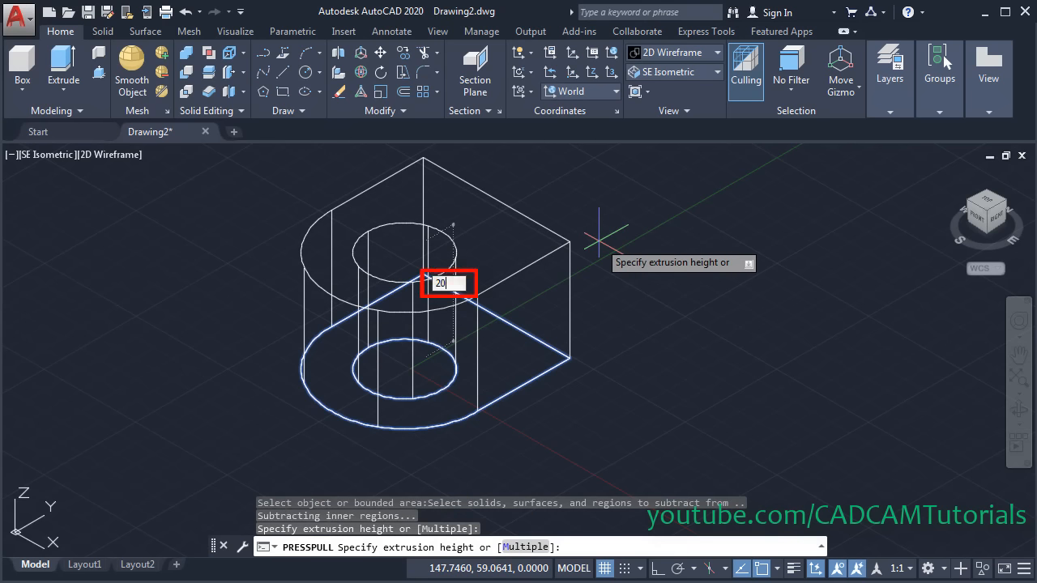
text(0)
key(Return)
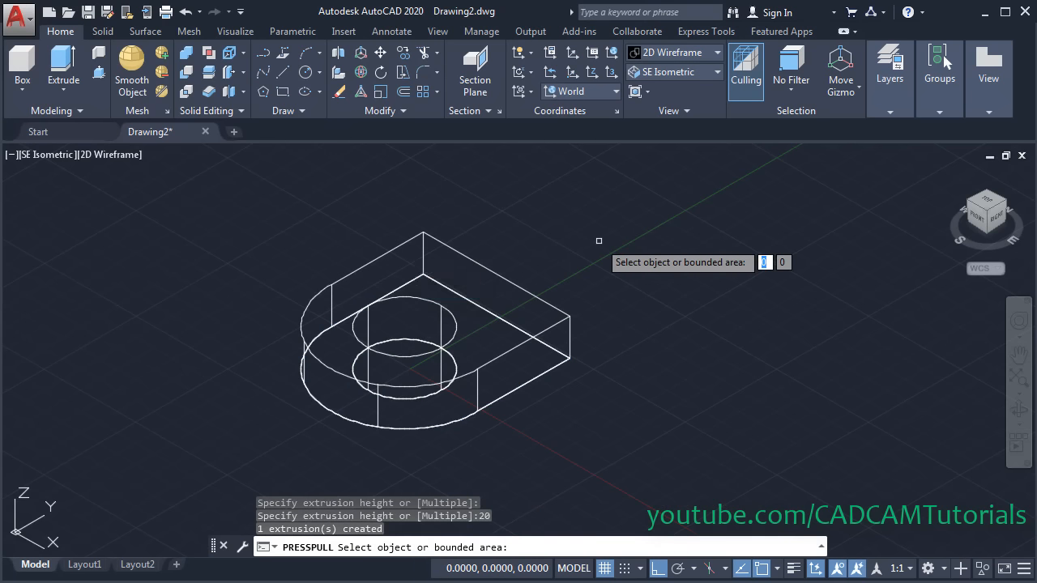
key(Return)
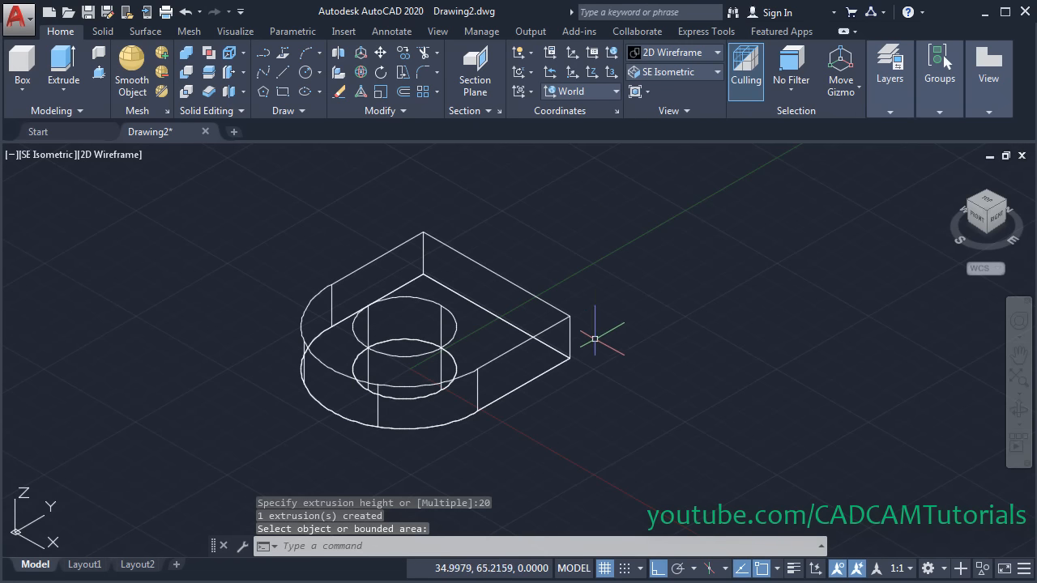
Change the visual style of the model view to Shaded with edges
scroll(631, 324, down, 2)
middle_drag(665, 312, 553, 365)
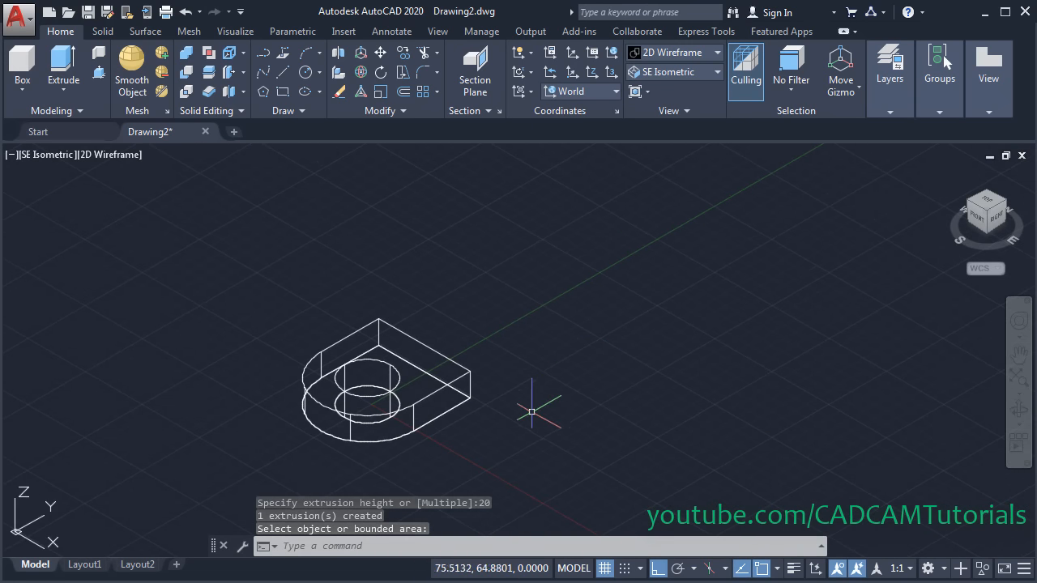
click(665, 53)
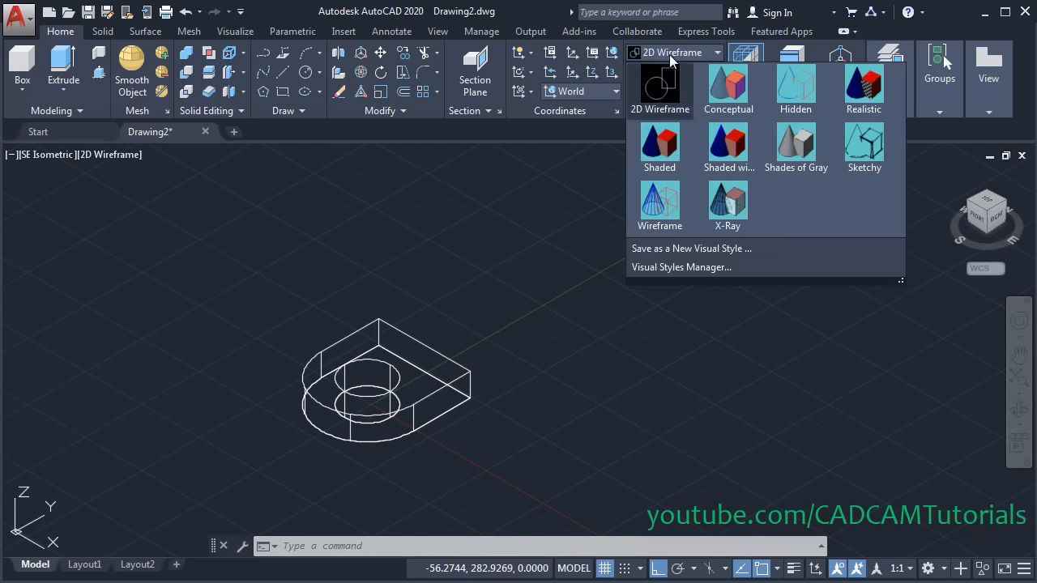
click(733, 158)
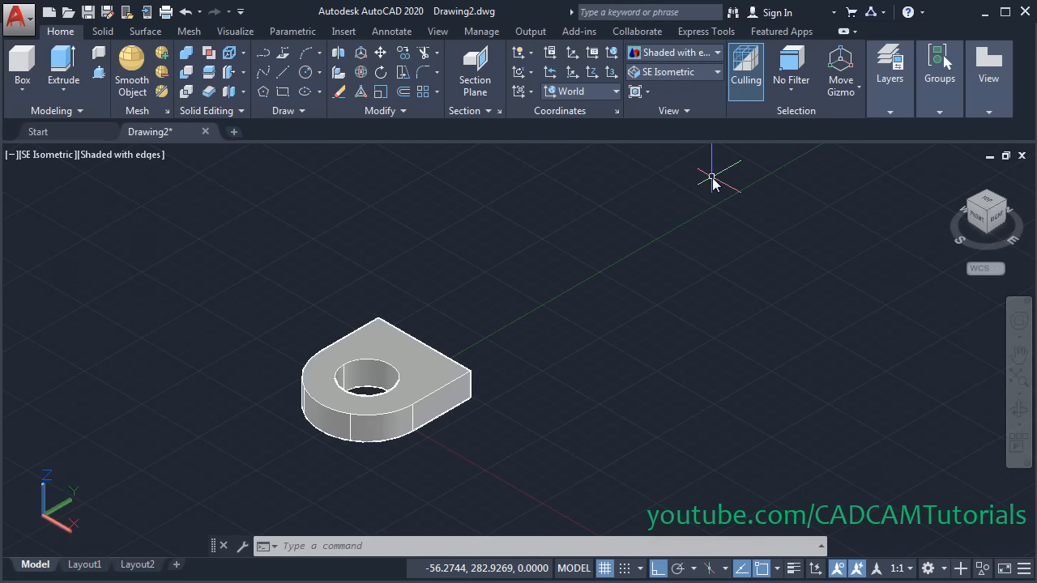
scroll(562, 322, up, 3)
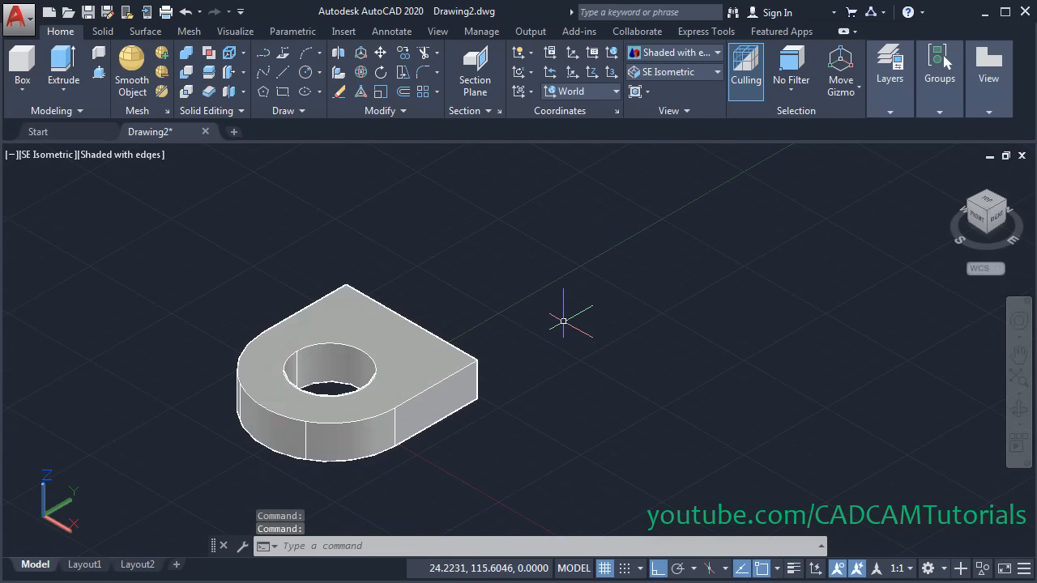
middle_drag(563, 321, 597, 342)
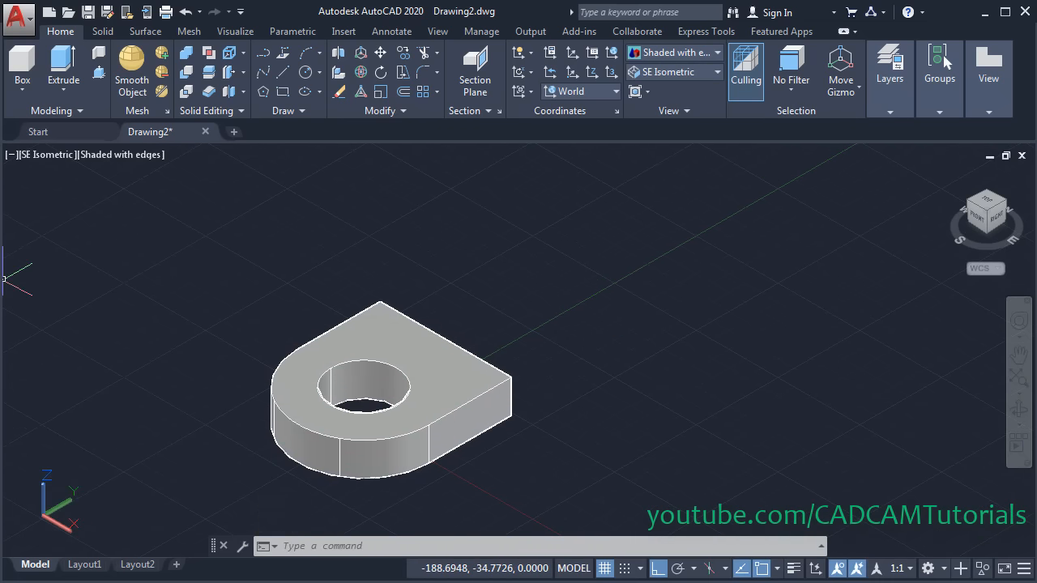
Consult the PDF reference for the block's size and draw an 80 by 80 rectangle in the empty space behind the base
key(alt+Tab)
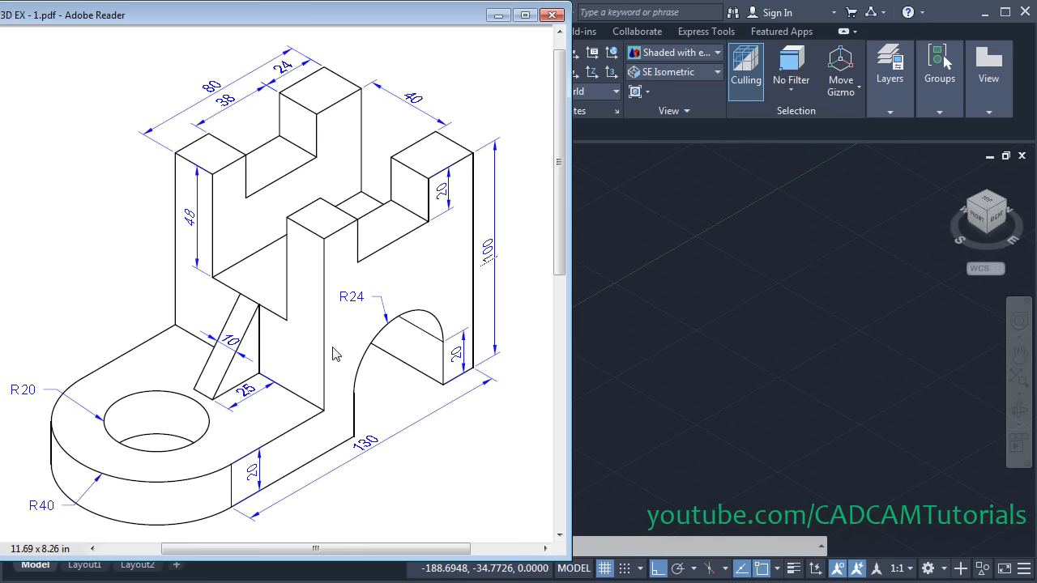
click(740, 370)
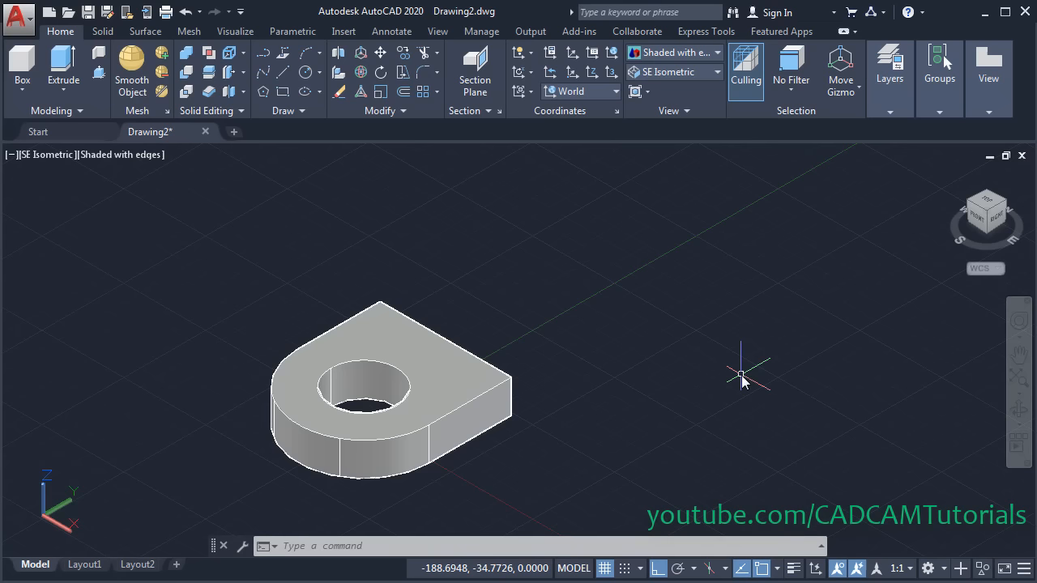
click(283, 92)
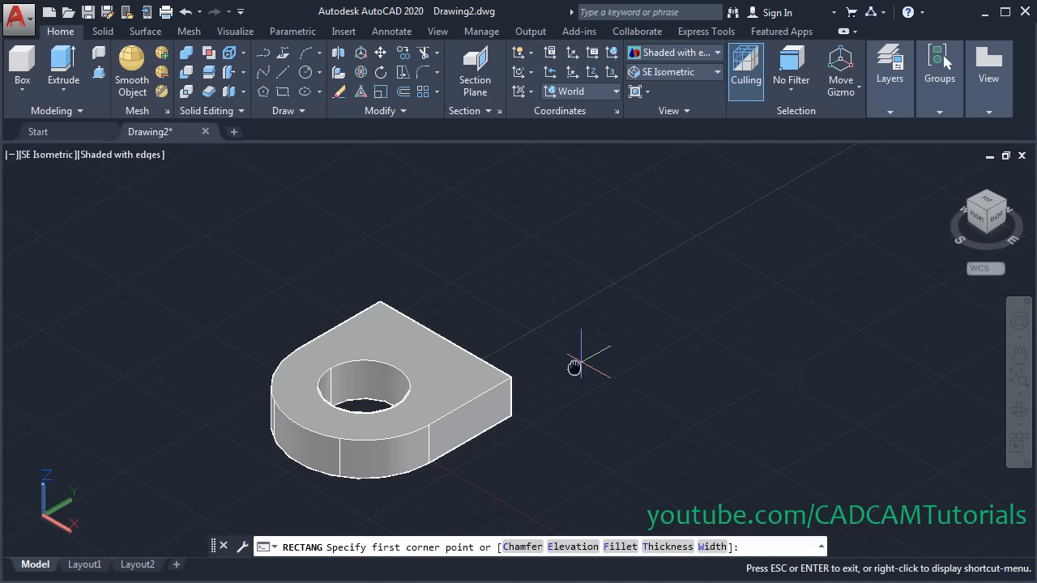
middle_drag(574, 367, 455, 406)
click(488, 300)
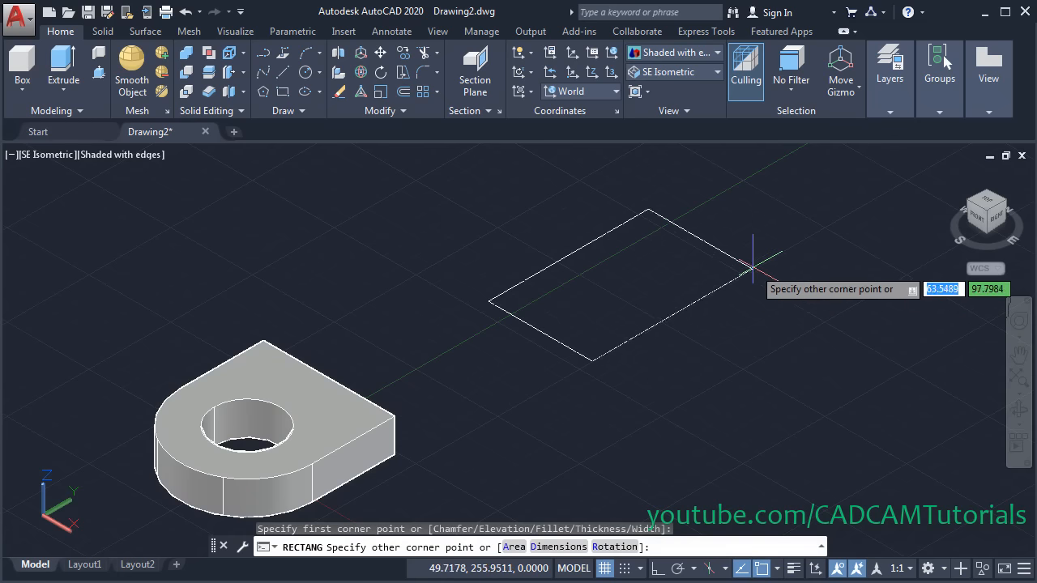
text(80)
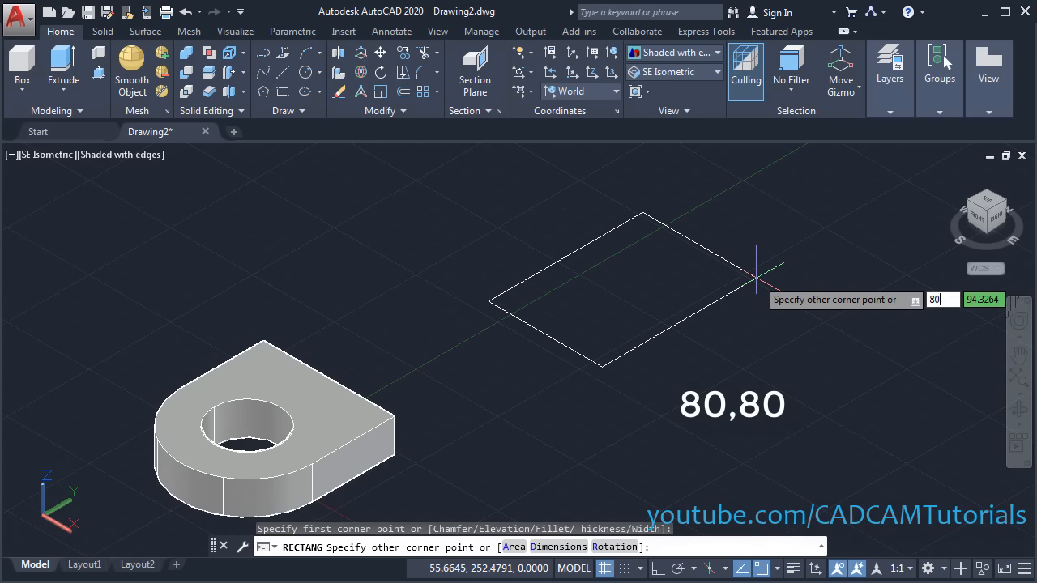
key(Tab)
text(8)
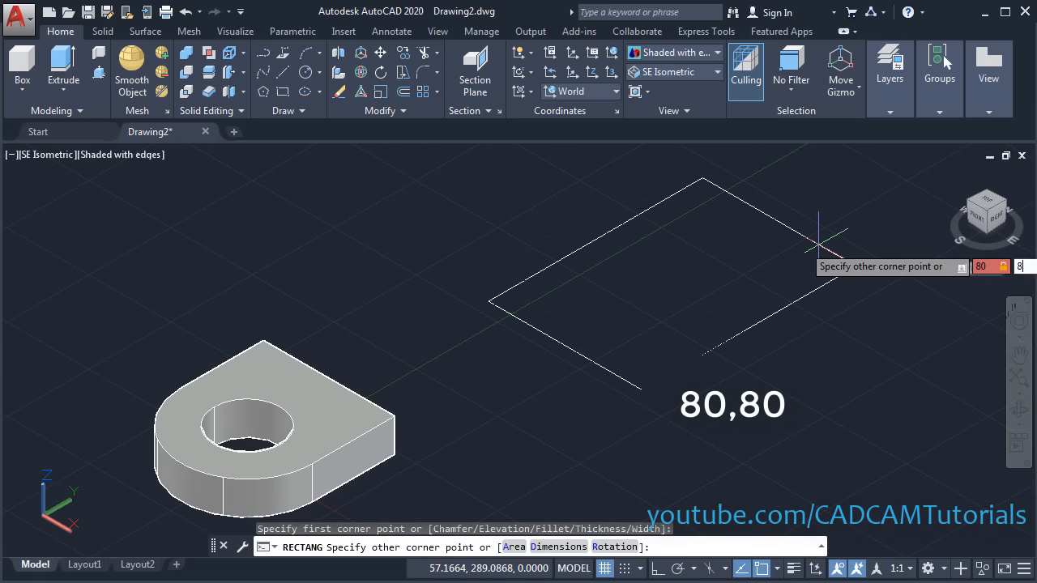
text(0)
key(Return)
scroll(620, 226, up, 2)
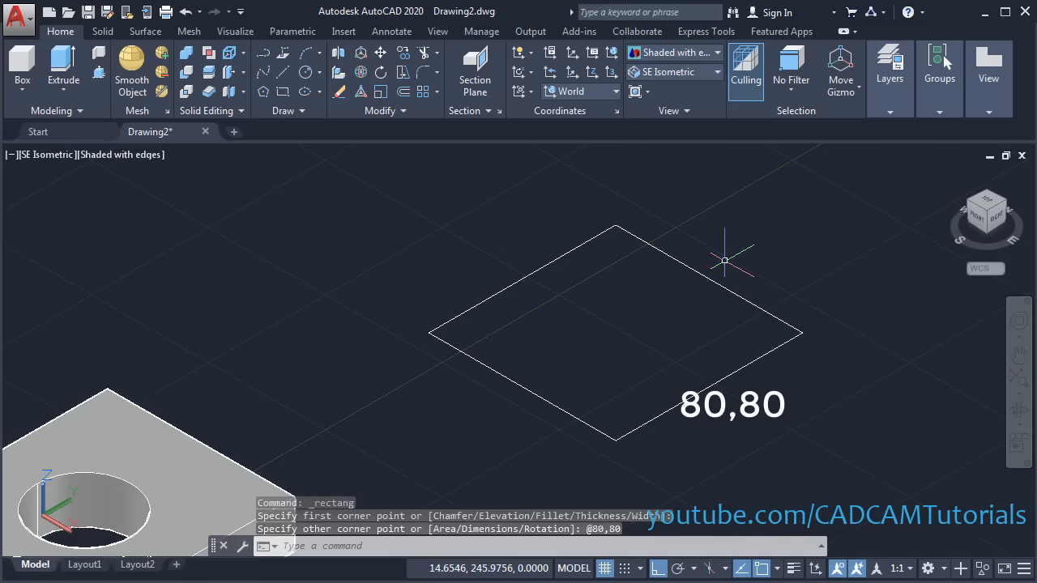
Presspull the square upward to the 100 height given in the PDF reference
middle_drag(753, 277, 631, 318)
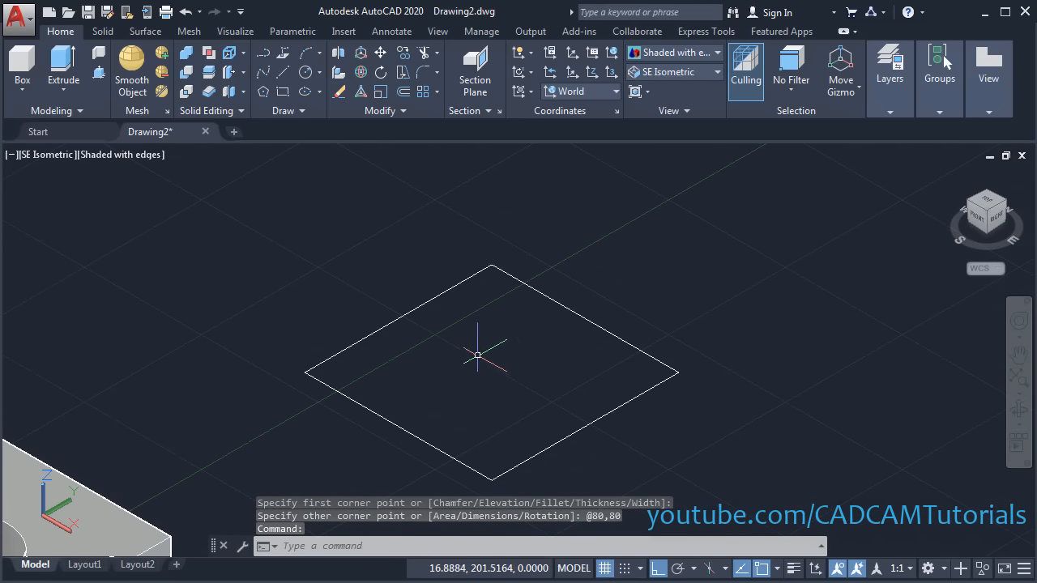
click(98, 73)
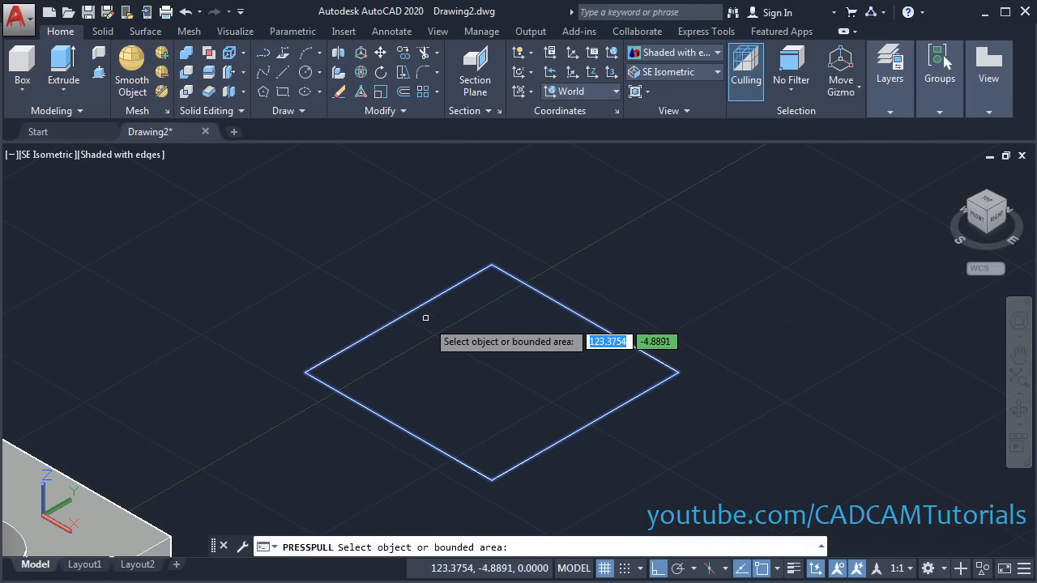
click(500, 412)
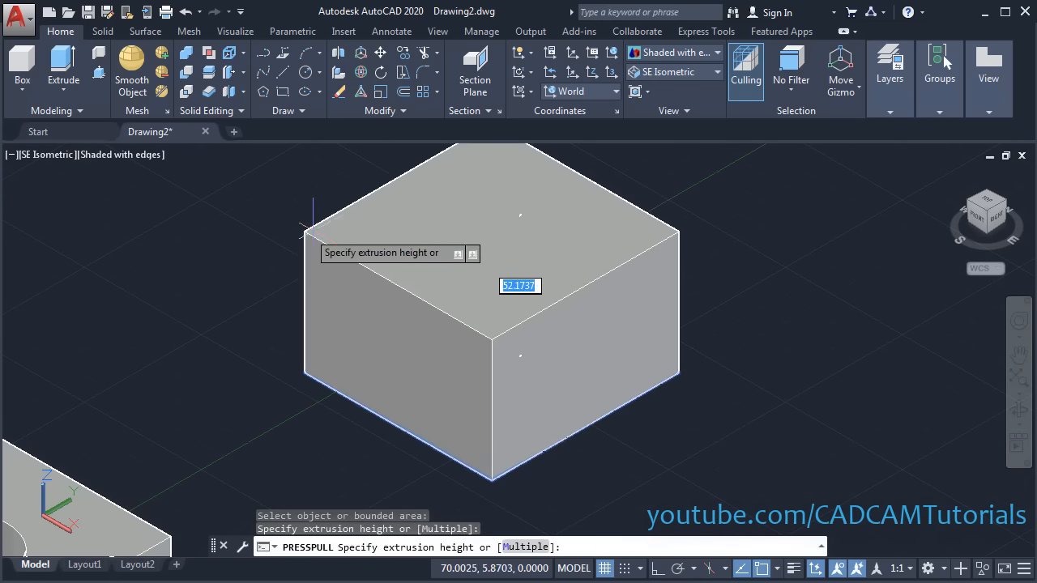
key(alt+Tab)
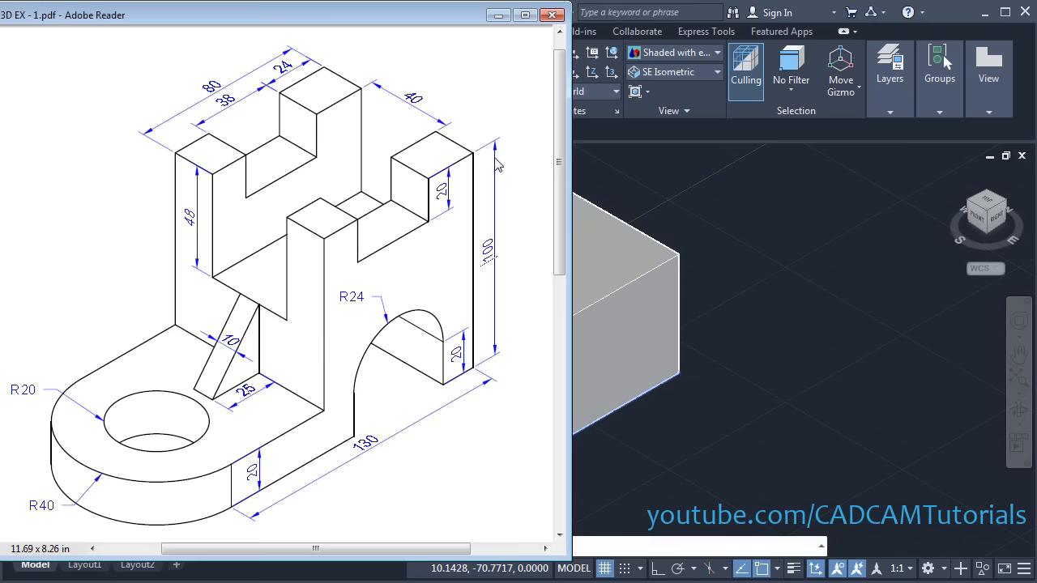
key(alt+Tab)
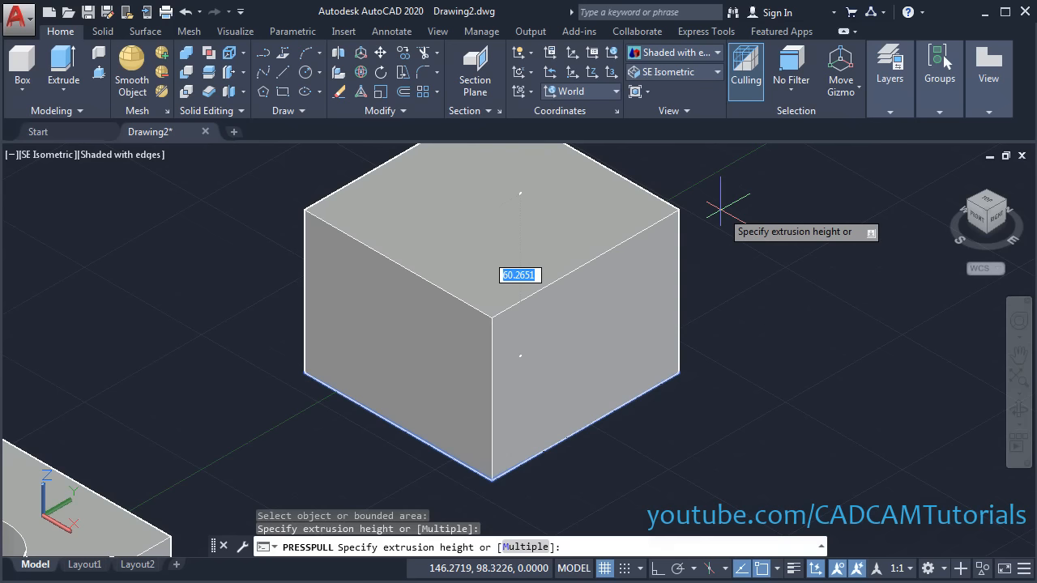
text(100)
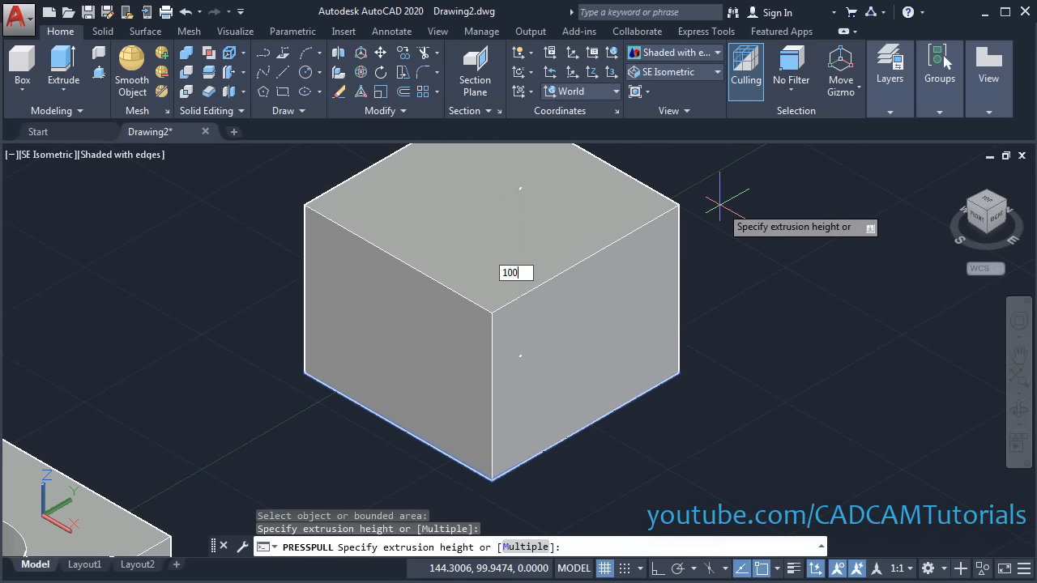
key(Return)
key(Return)
scroll(731, 243, down, 5)
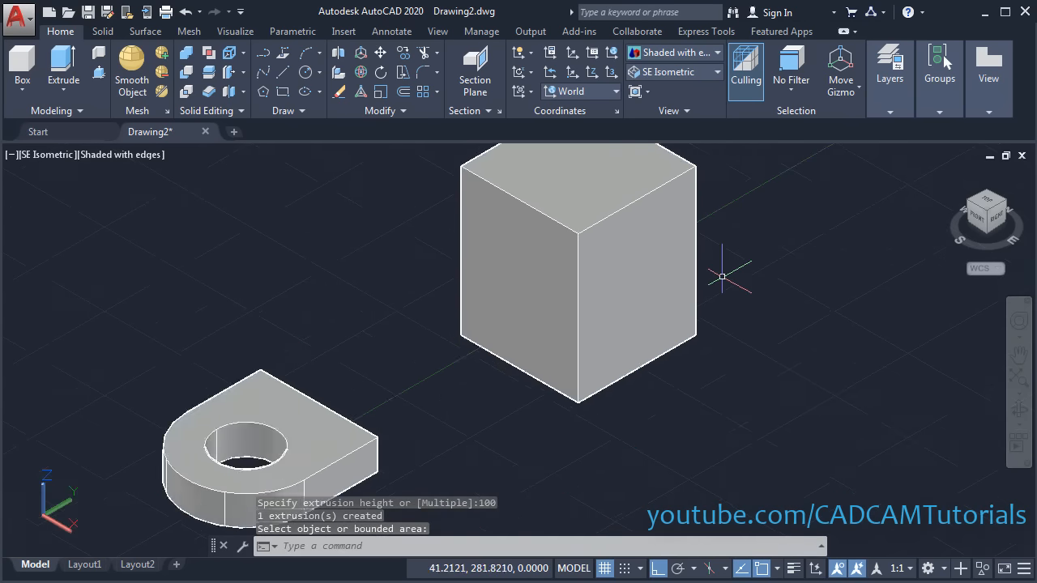
scroll(361, 276, up, 3)
key(alt+Tab)
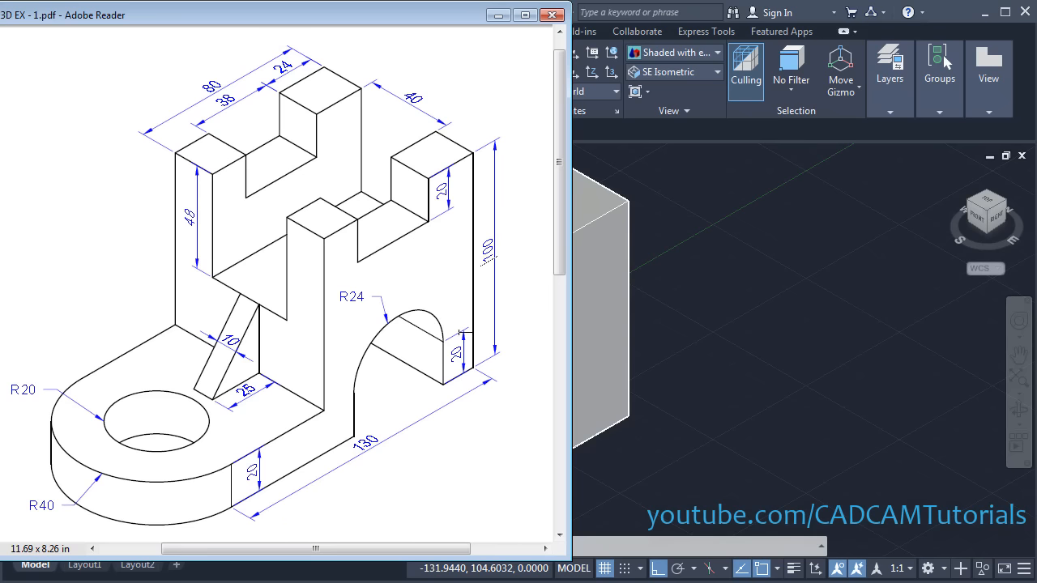
click(713, 380)
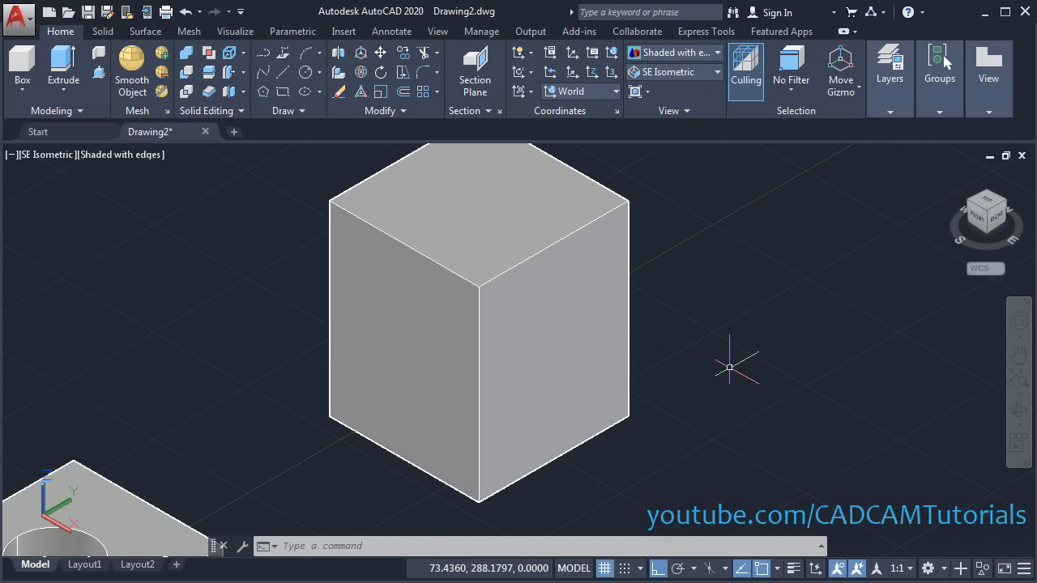
click(243, 55)
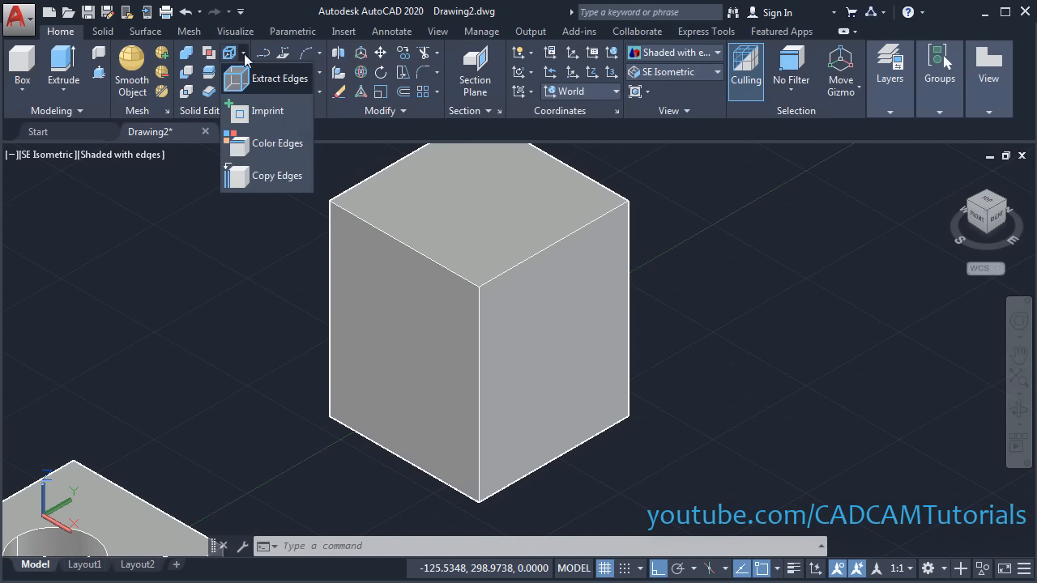
click(273, 176)
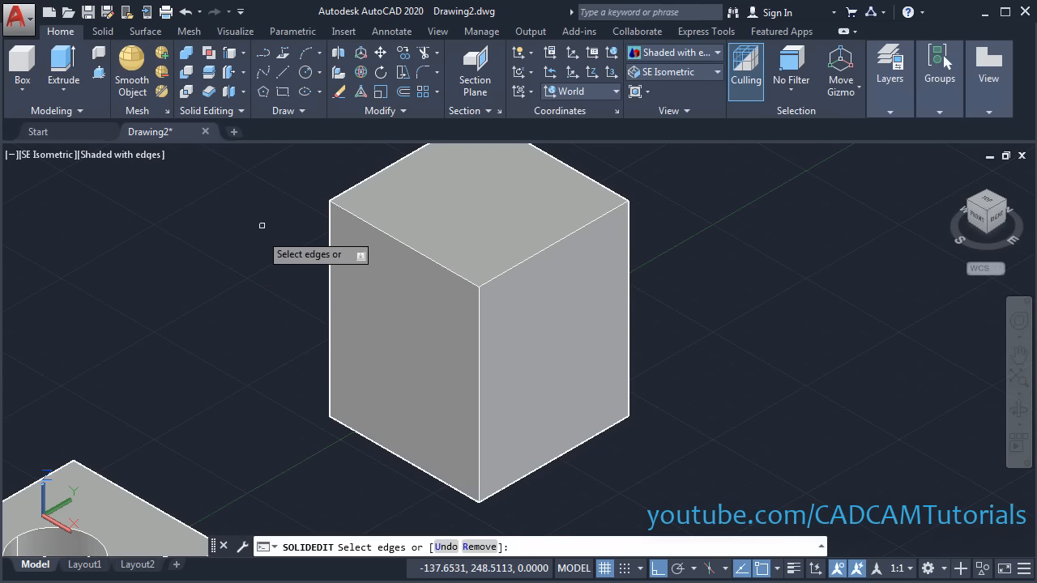
click(532, 471)
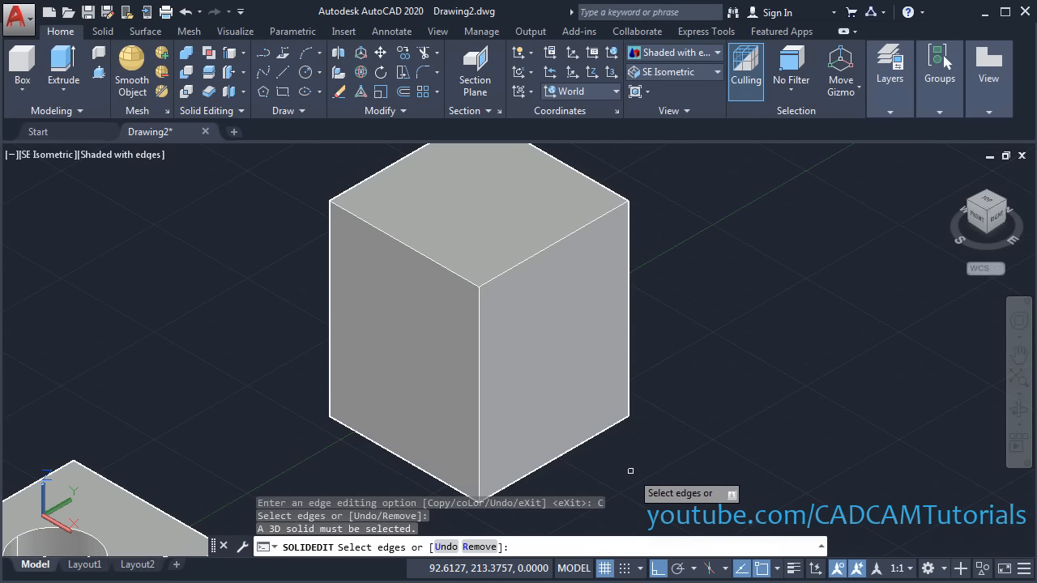
key(Escape)
key(Escape)
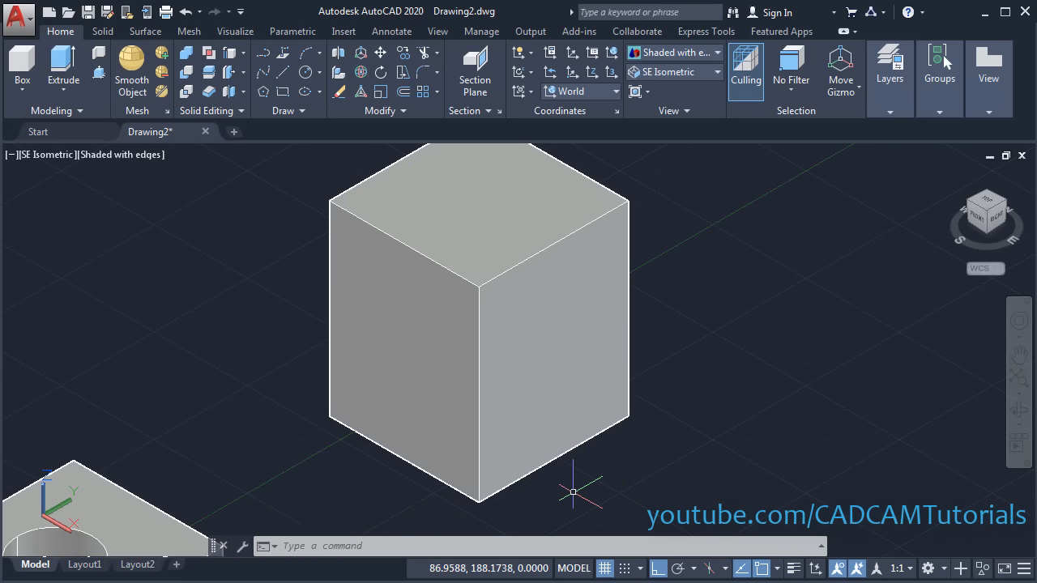
Erase the leftover square outline at the base of the block while keeping the solid block itself
text(e)
key(Return)
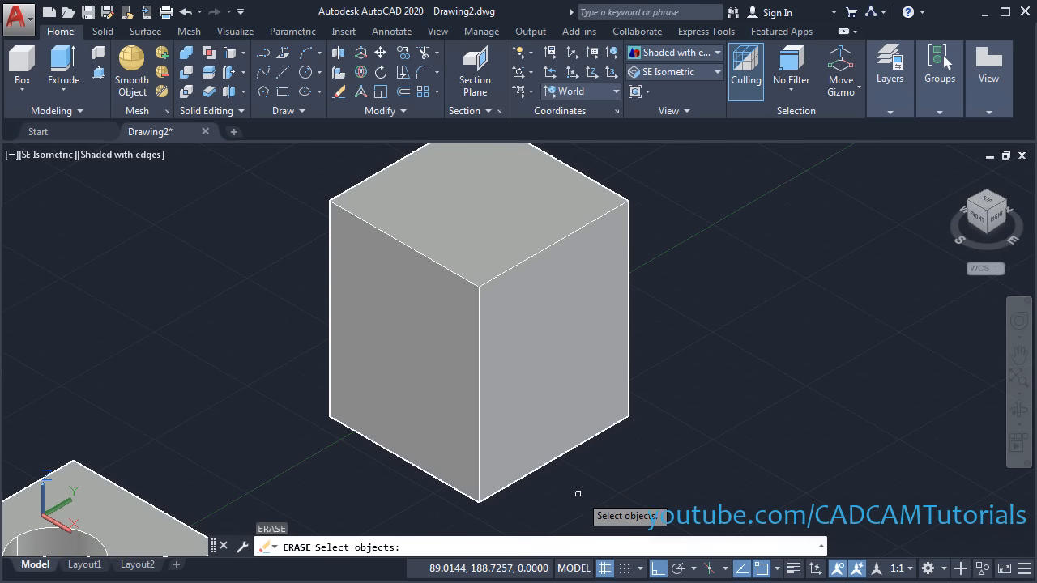
click(599, 461)
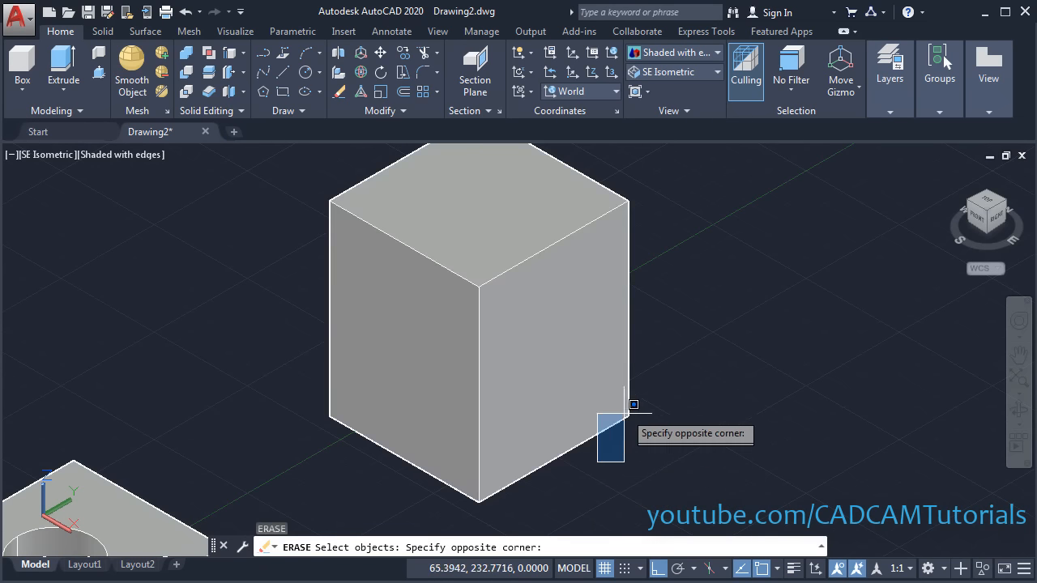
click(548, 418)
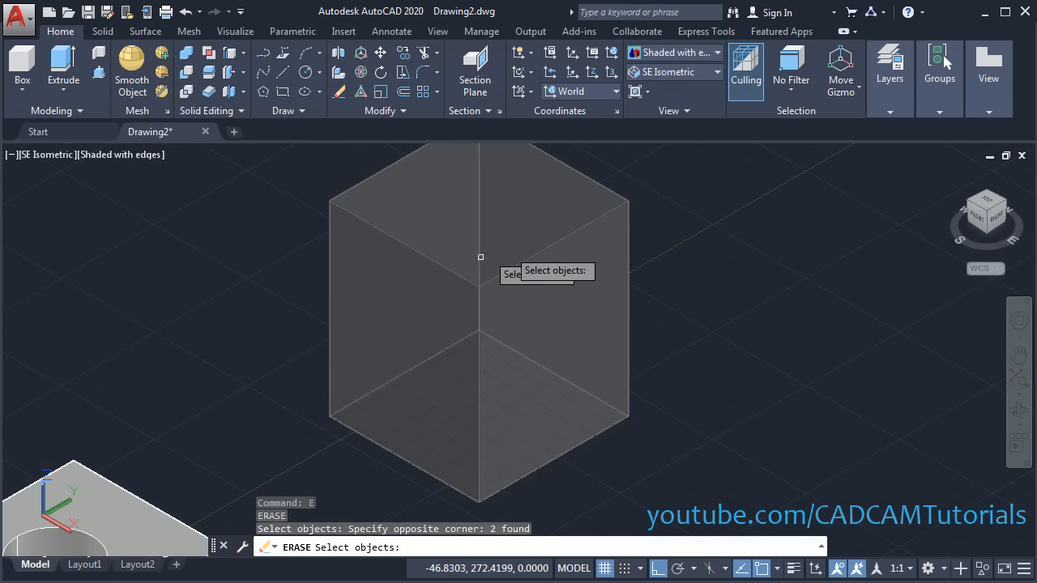
shift+click(552, 320)
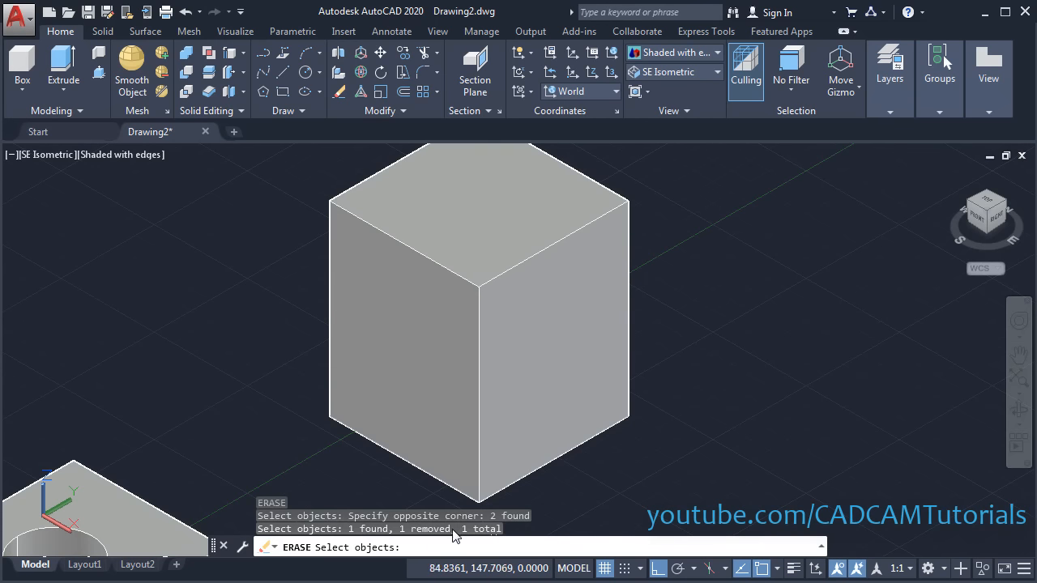
key(Return)
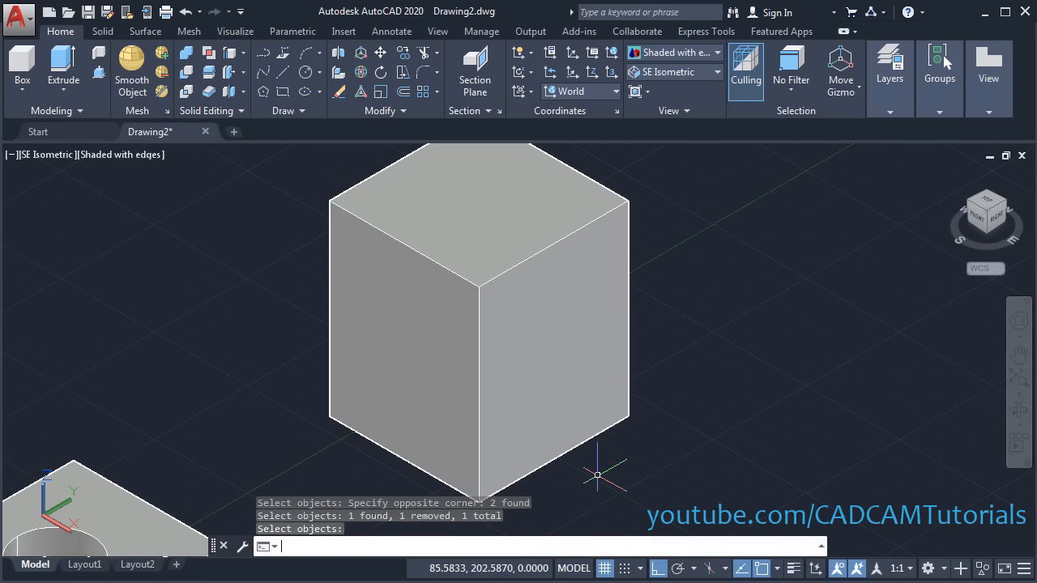
Copy the bottom edge of the block's right-hand face 20 units straight upward with Copy Edges
click(475, 248)
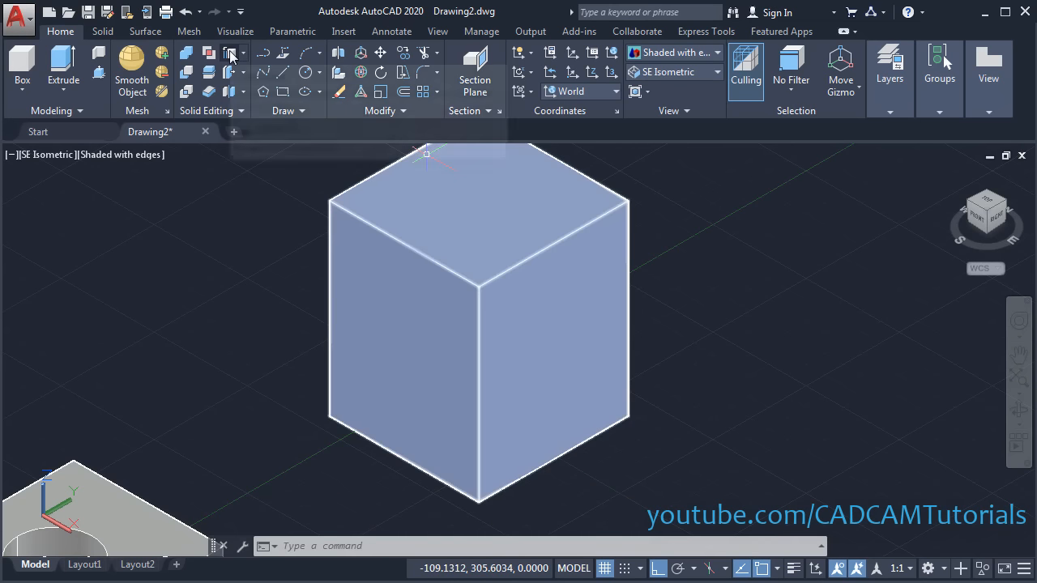
click(230, 53)
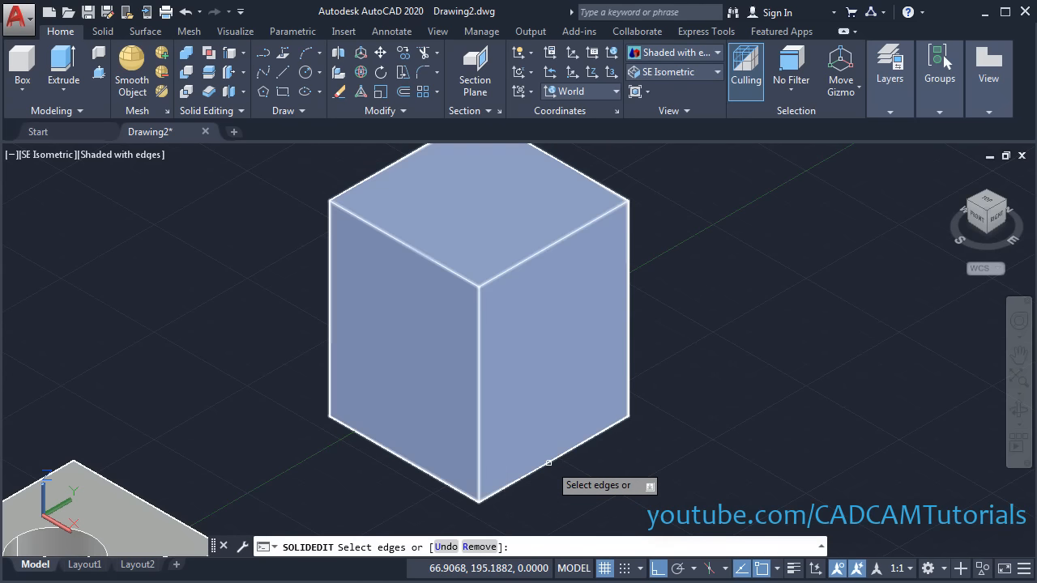
click(548, 463)
key(Return)
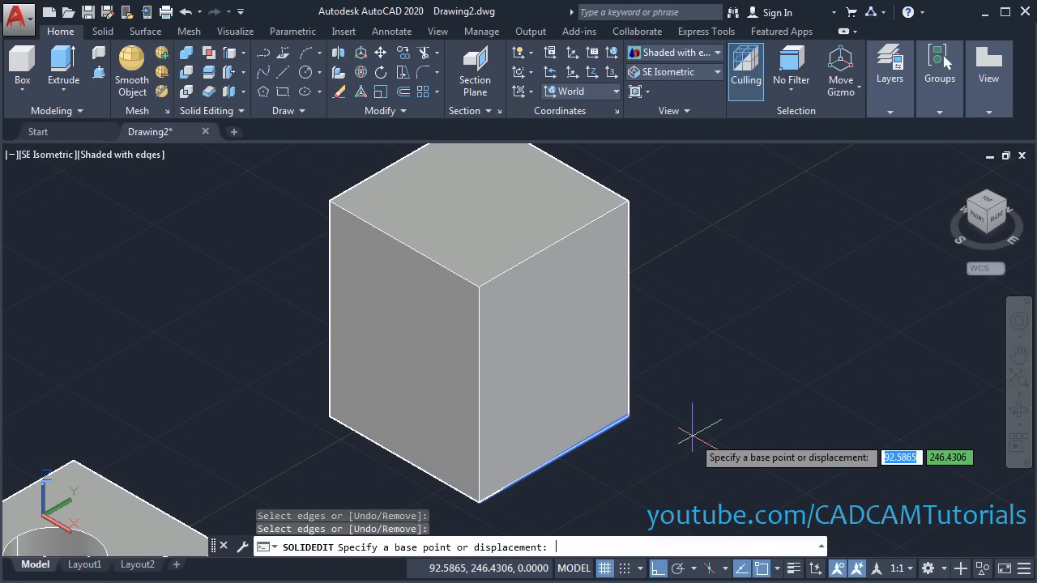
click(693, 378)
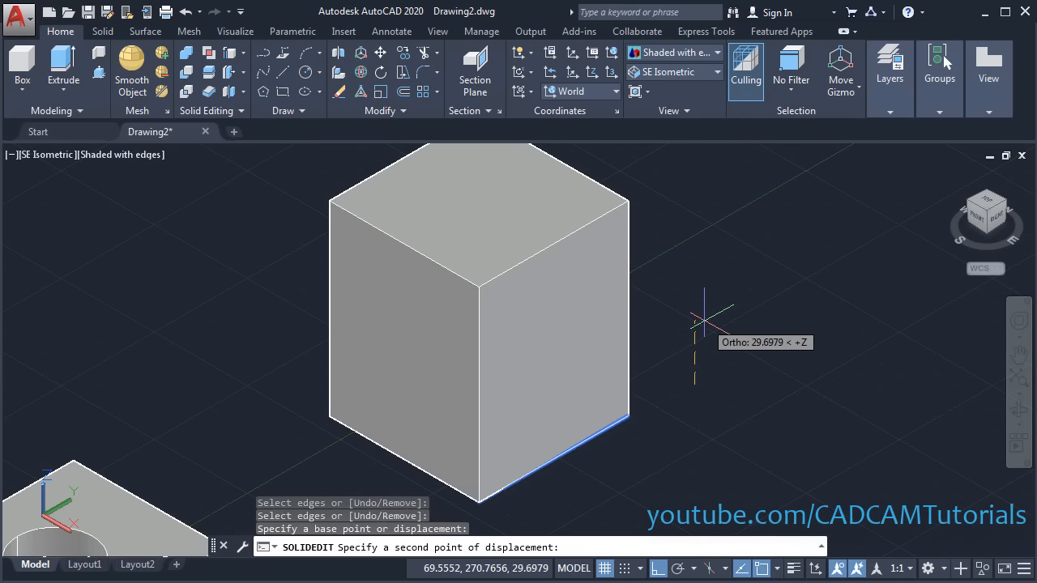
text(20)
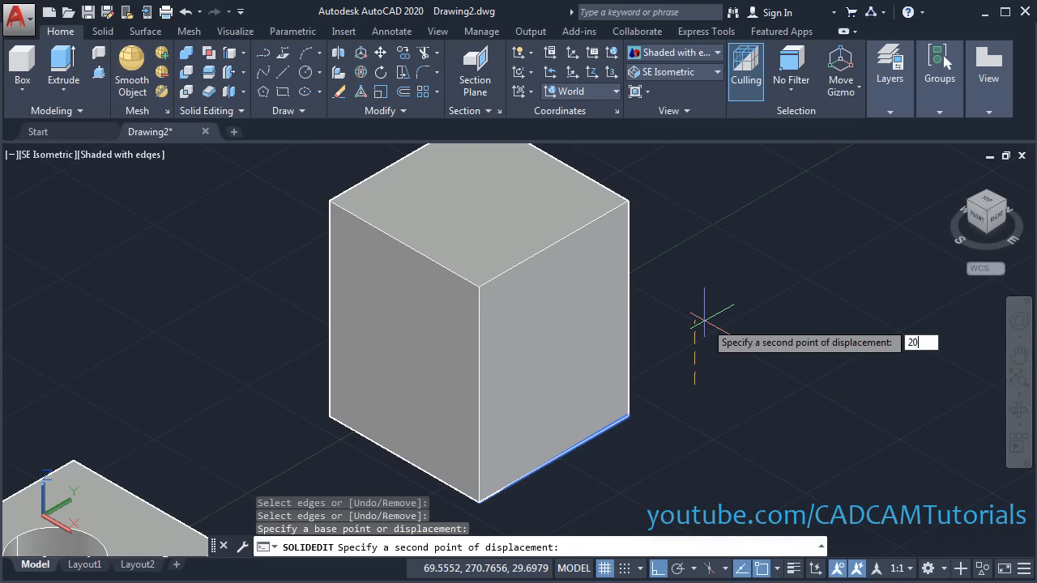
key(Return)
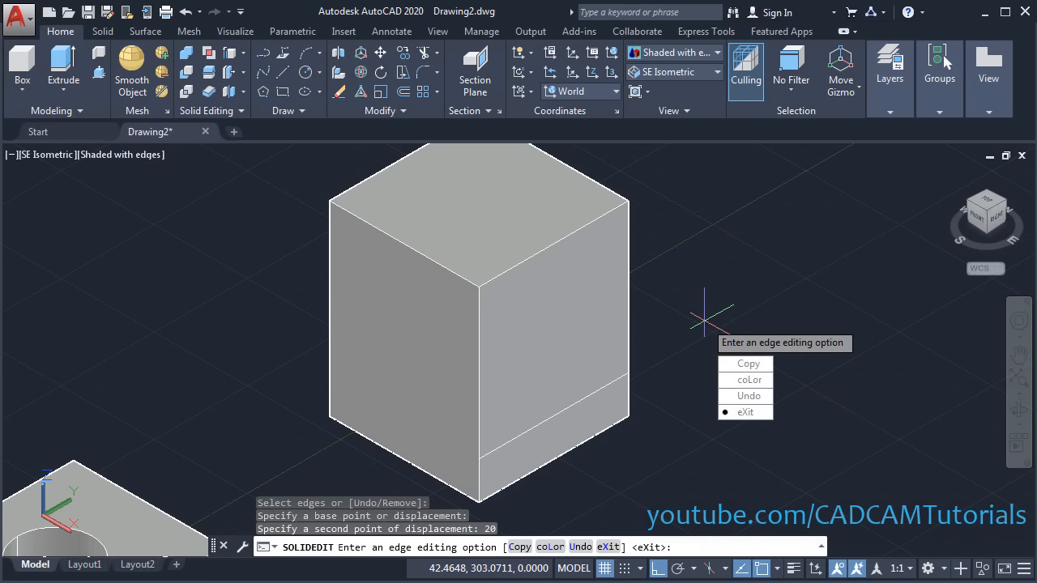
key(Escape)
Check the arch radius in the PDF reference and switch the UCS to the Right preset
key(alt+Tab)
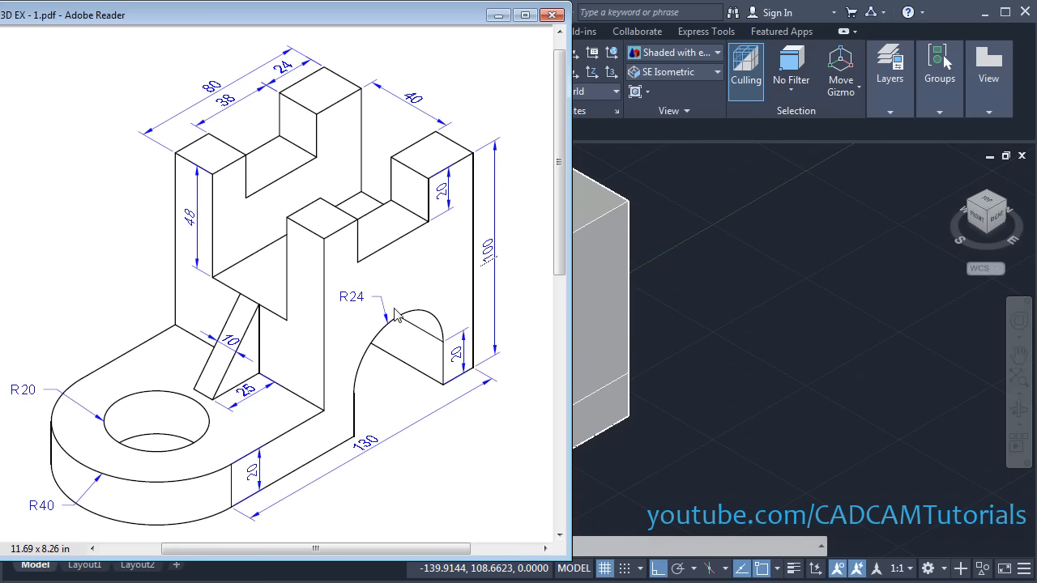
click(686, 321)
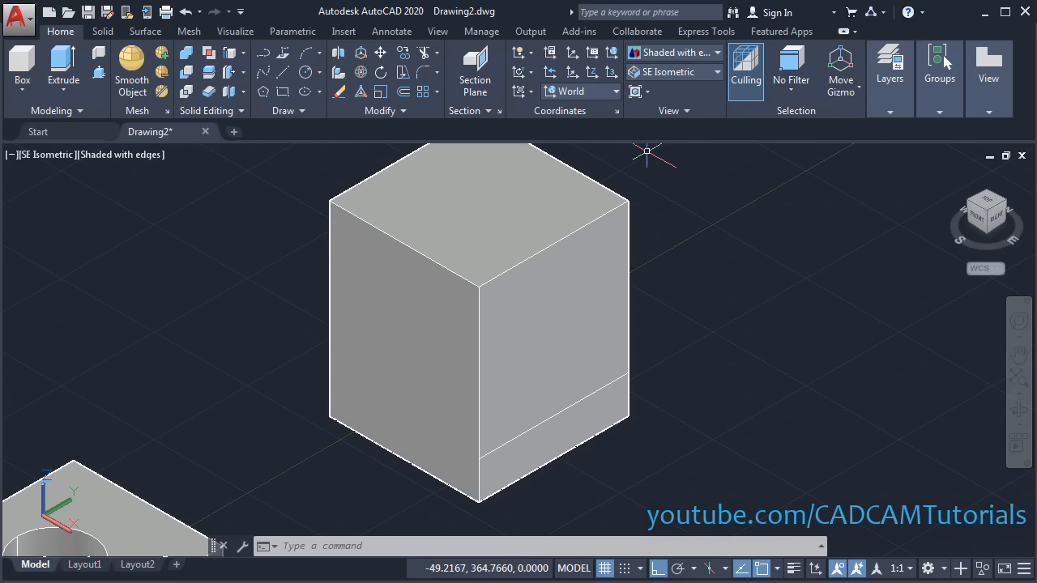
click(593, 93)
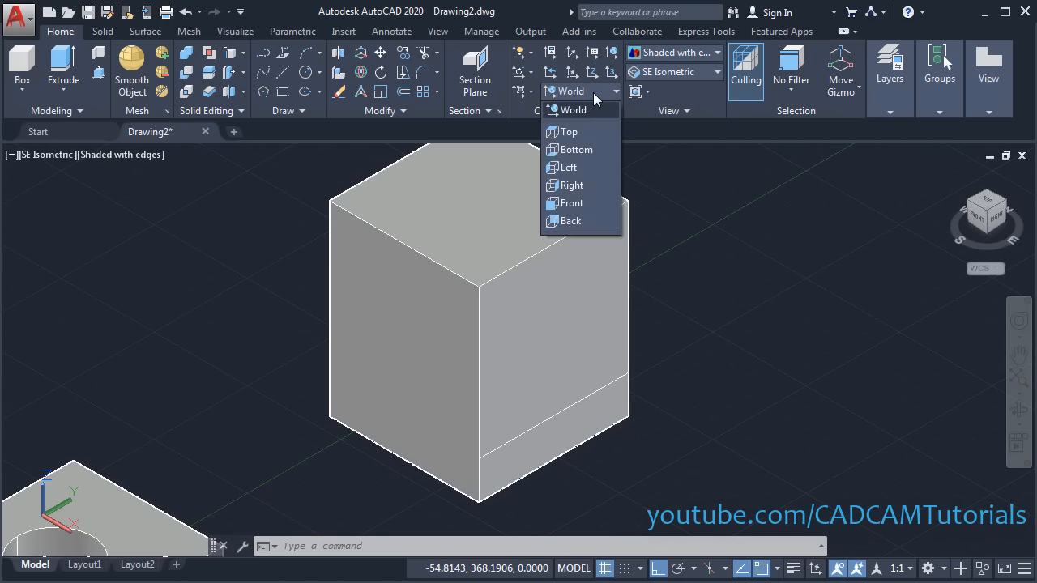
click(575, 185)
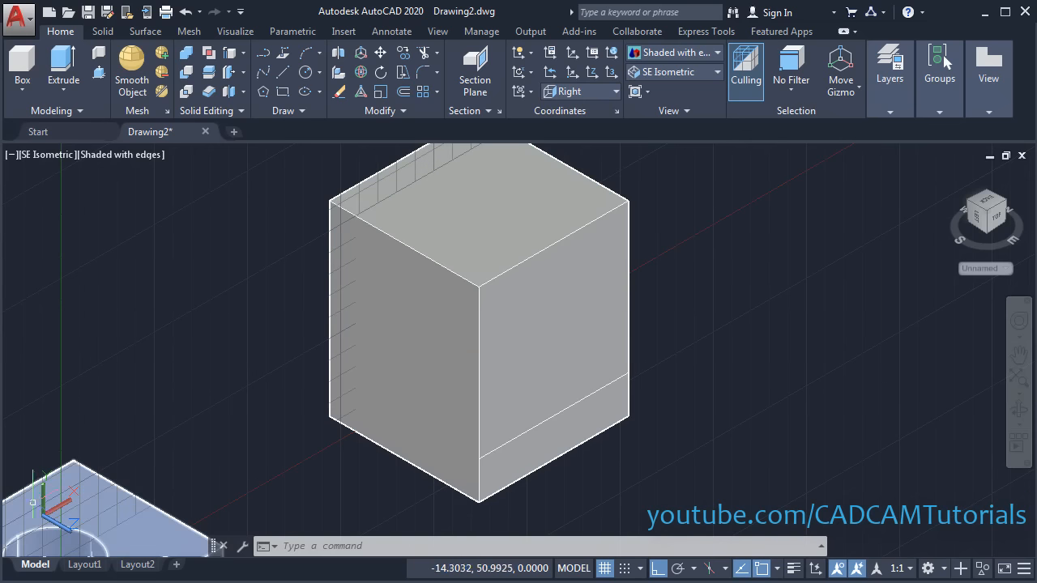
Draw a circle of radius 24 centred on the midpoint of the copied line on the block's right-hand face
middle_drag(223, 450, 349, 344)
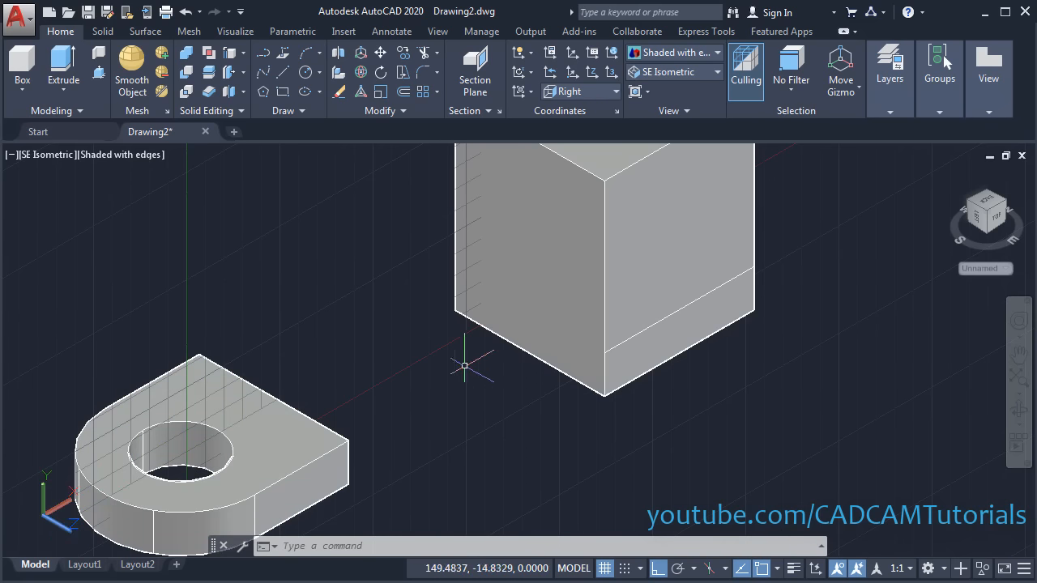
scroll(464, 366, down, 3)
scroll(488, 446, up, 5)
click(469, 319)
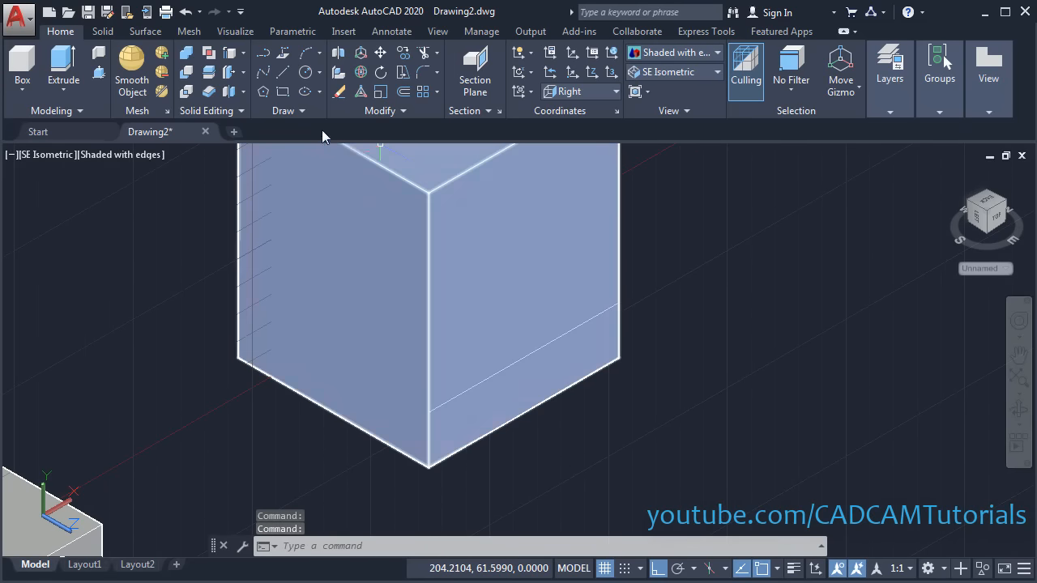
click(305, 72)
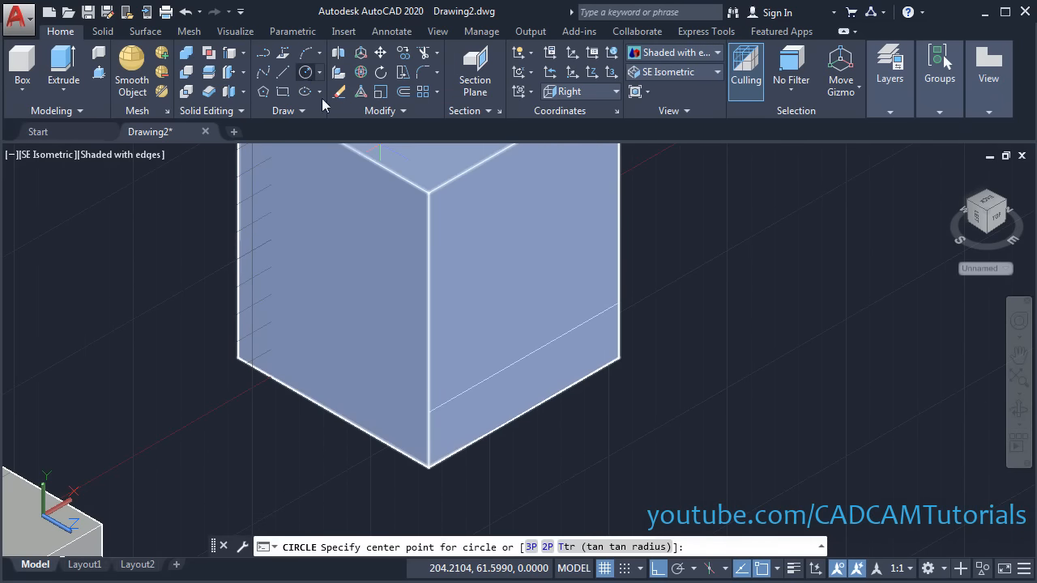
click(523, 358)
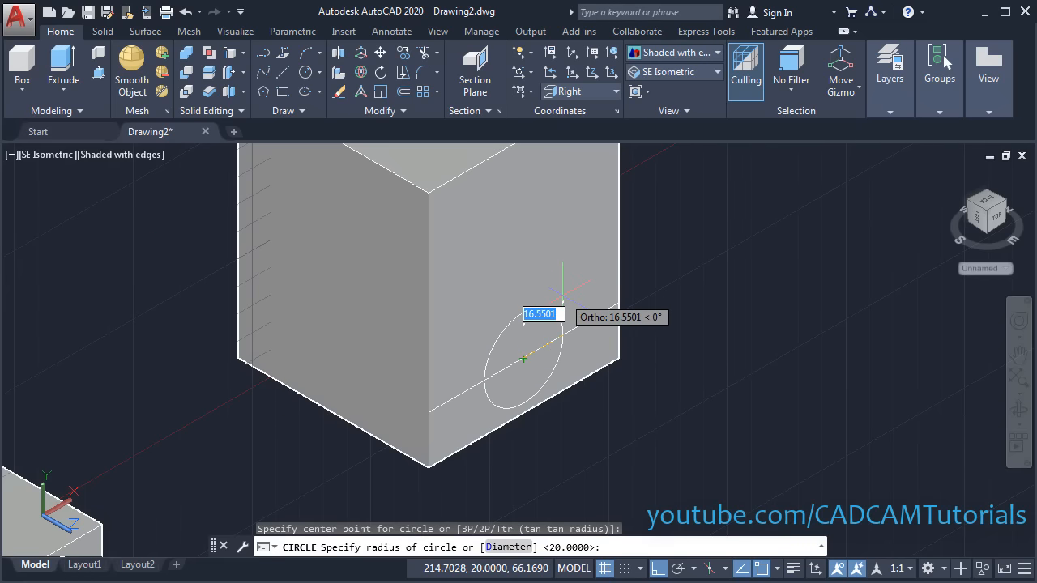
text(24)
key(Return)
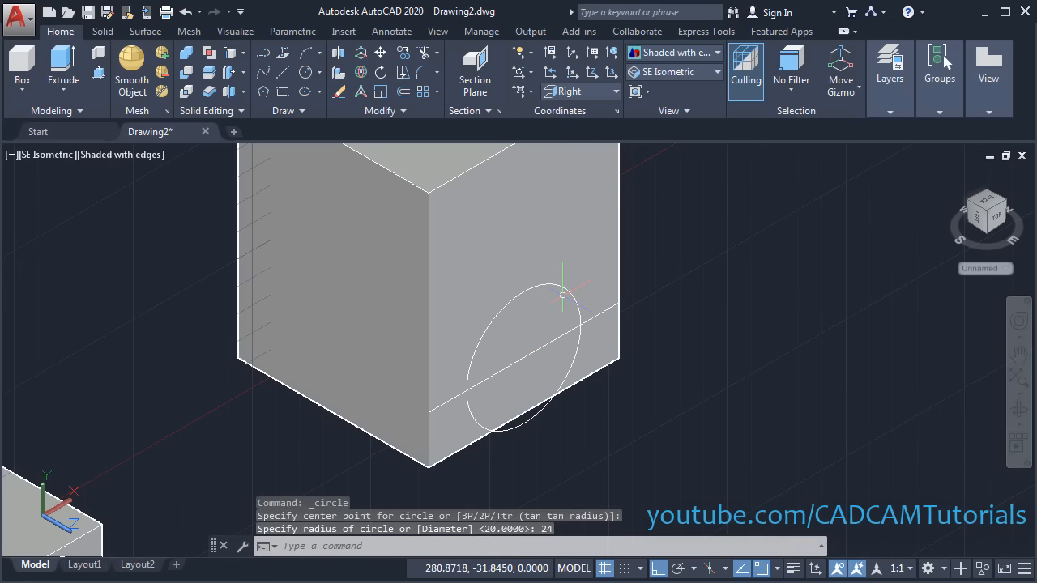
Draw a vertical line from the circle's near intersection with the copied line down to the block's bottom edge
scroll(578, 420, up, 4)
middle_drag(762, 337, 775, 341)
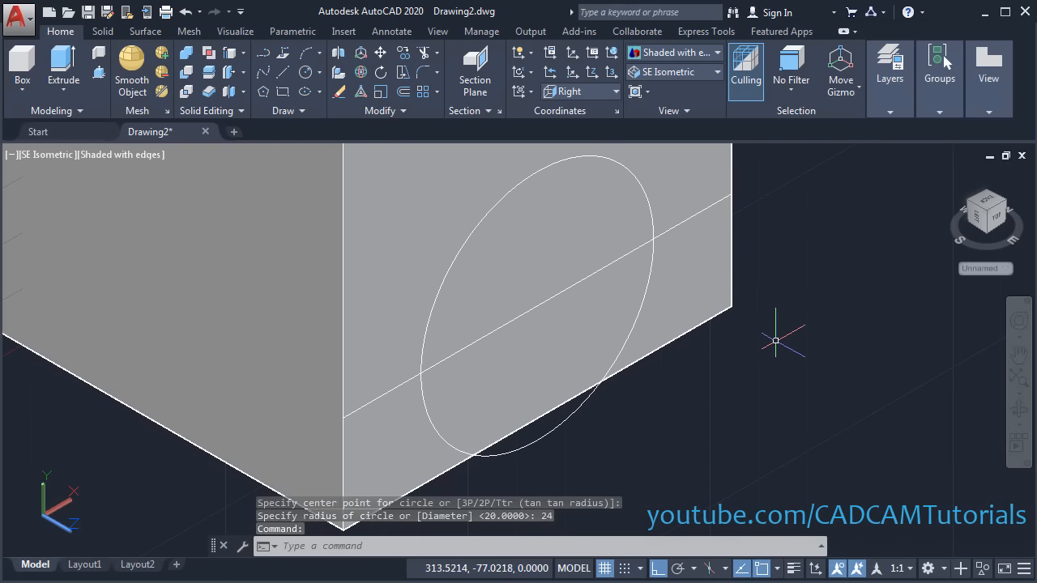
click(288, 73)
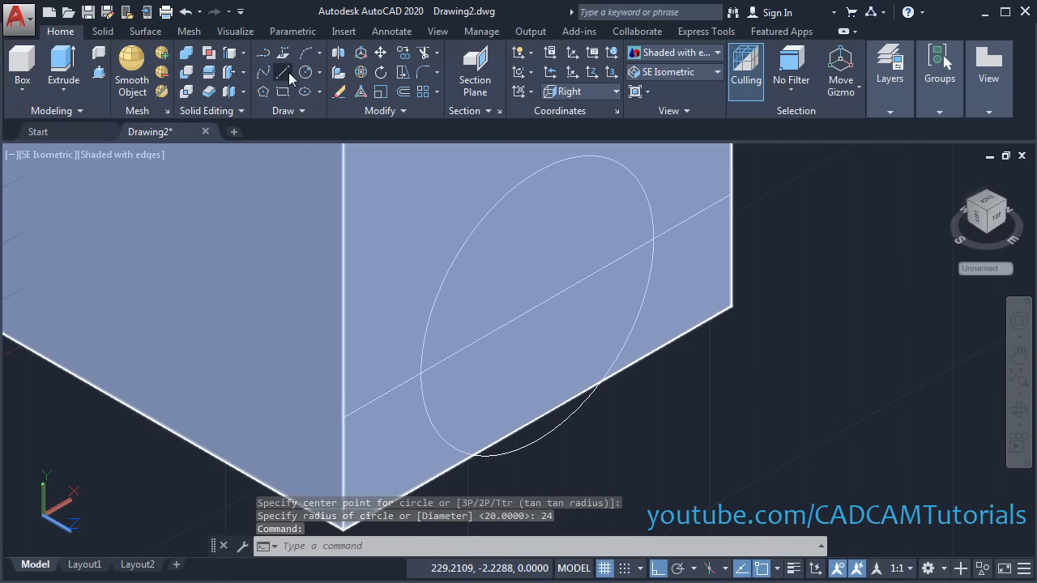
click(420, 373)
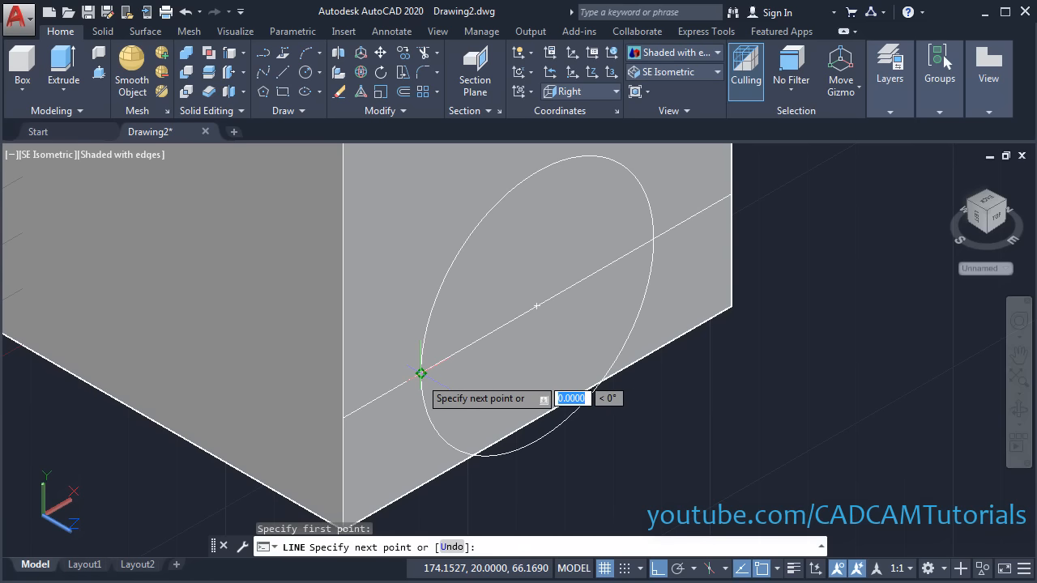
middle_drag(425, 487, 437, 442)
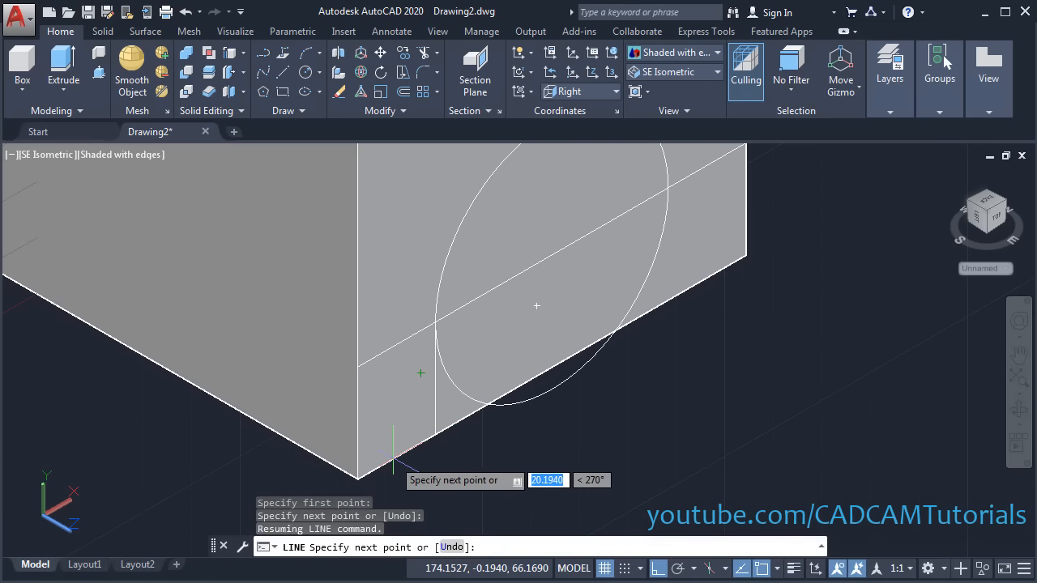
click(434, 435)
key(Return)
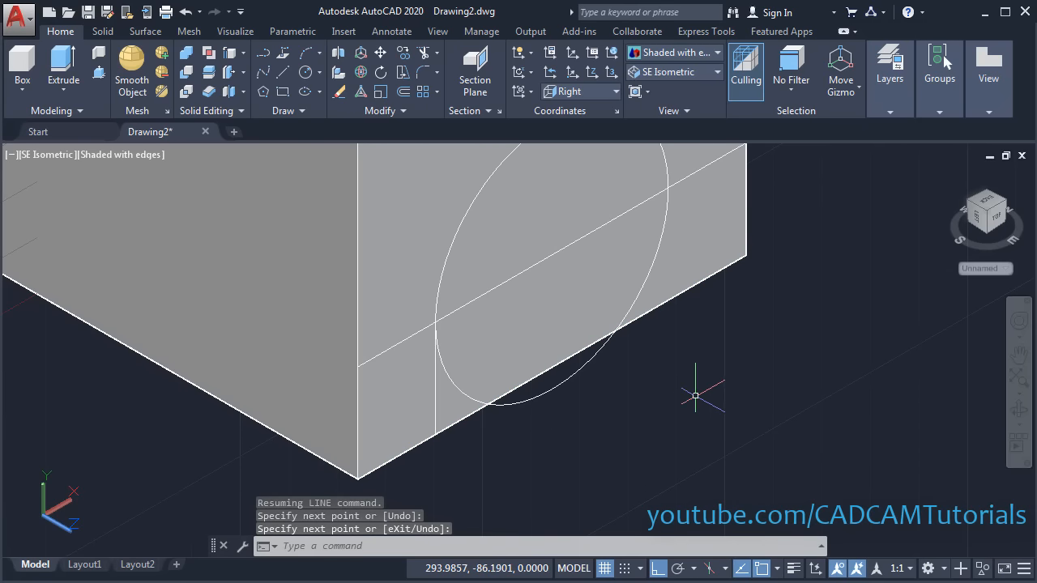
Draw a second vertical line from the circle's far intersection with the copied line down to the block's bottom edge
key(Return)
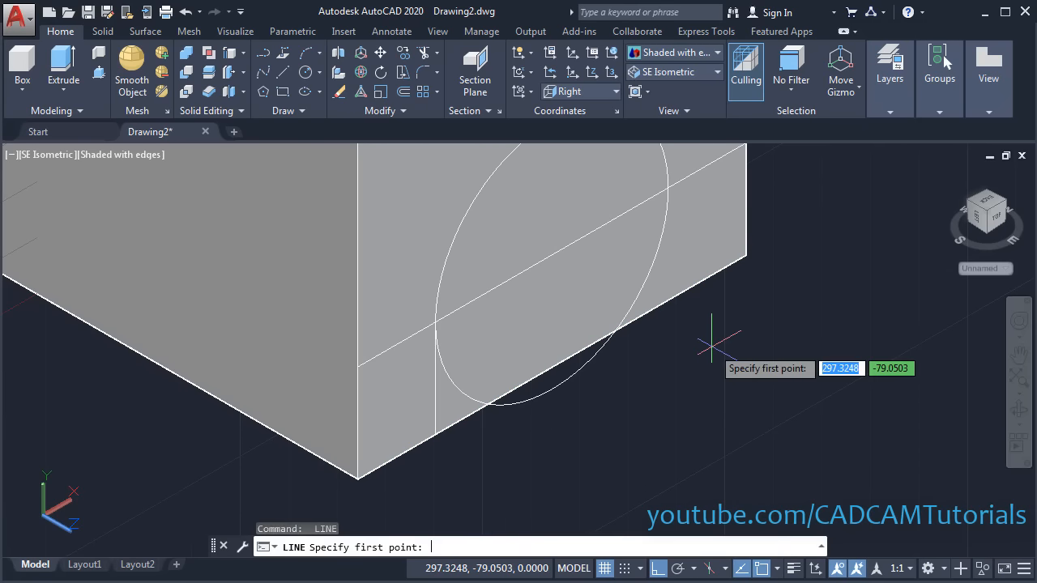
click(667, 187)
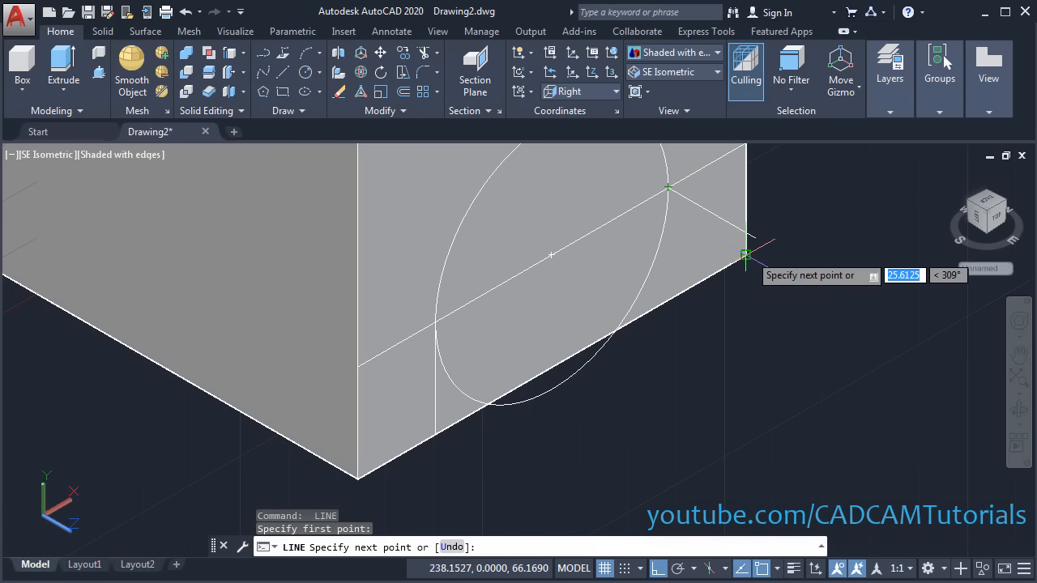
click(667, 302)
key(Return)
Trim away the circle's lower half using the copied line as the cutting edge
middle_drag(694, 358, 732, 391)
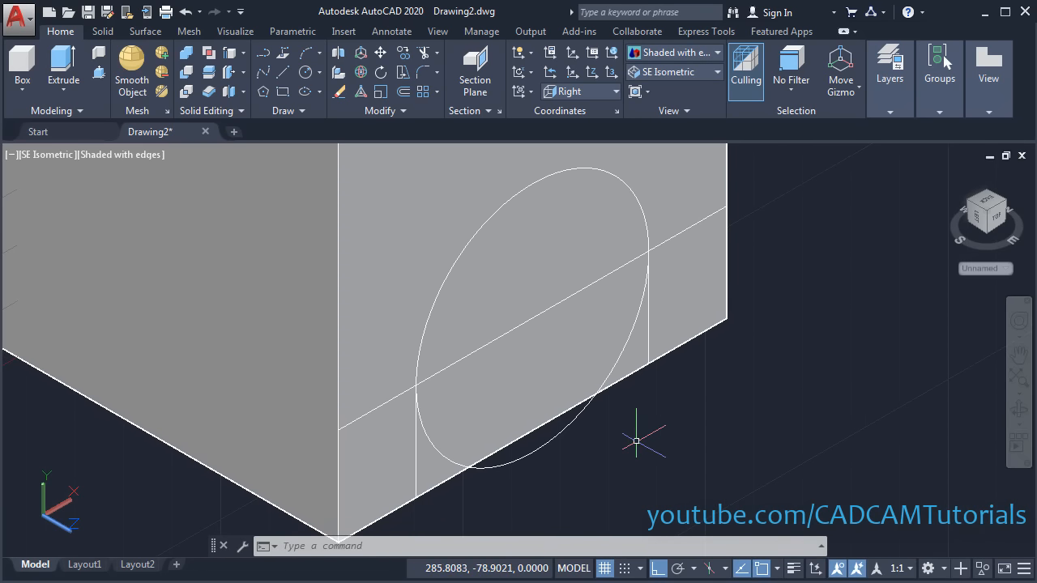
text(t)
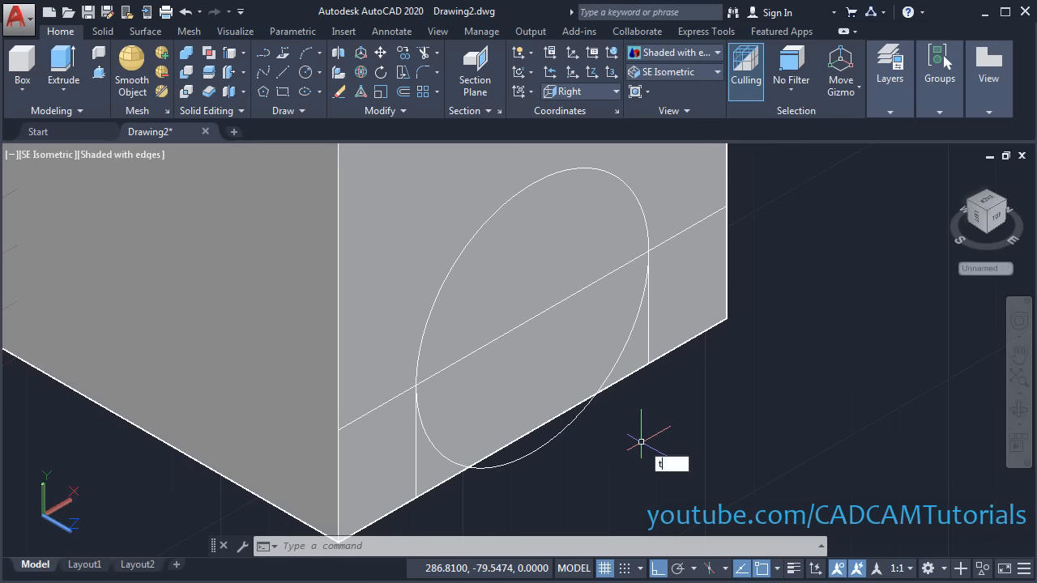
text(r)
key(Return)
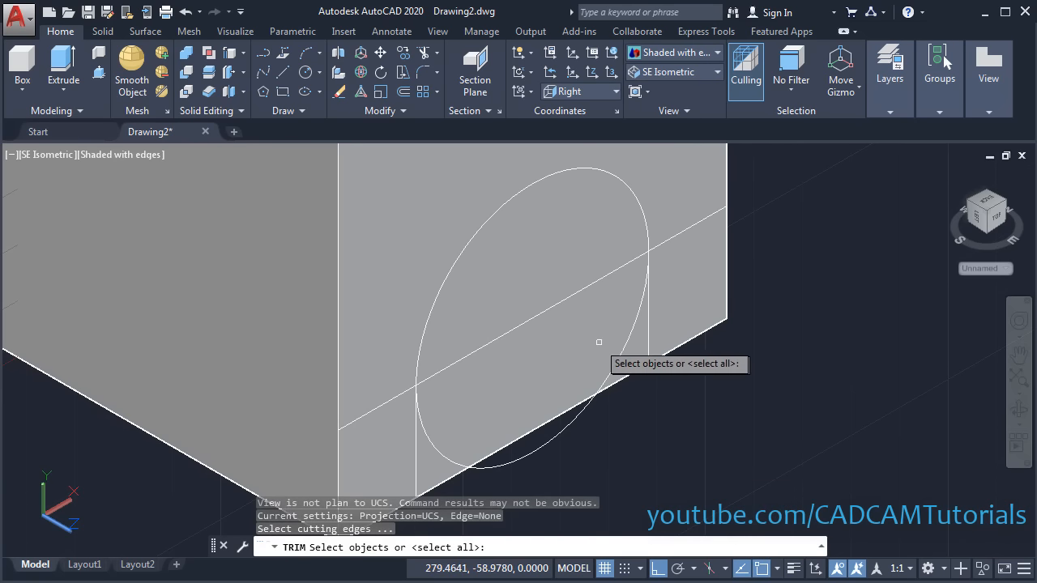
click(565, 298)
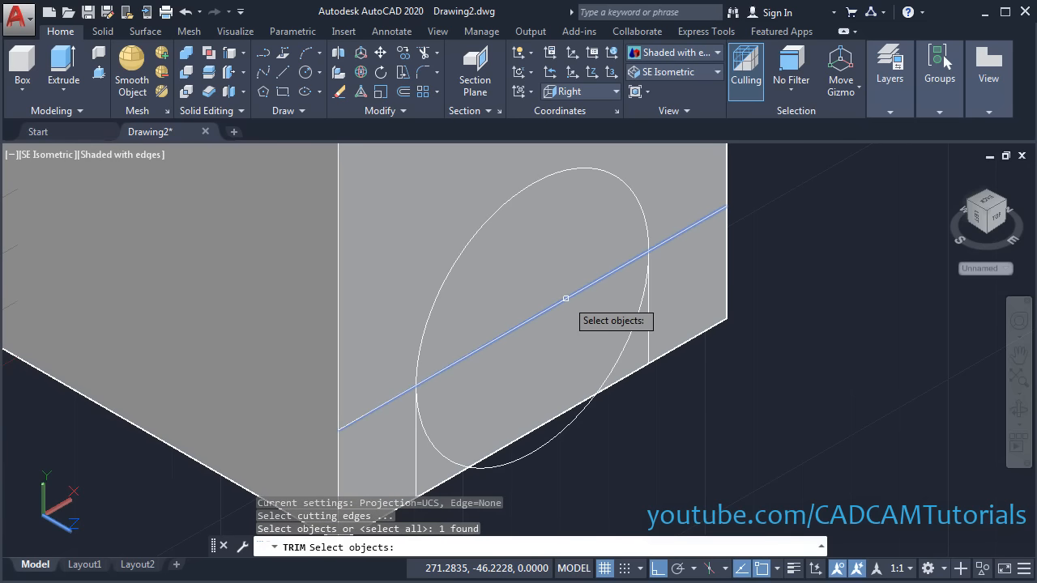
key(Return)
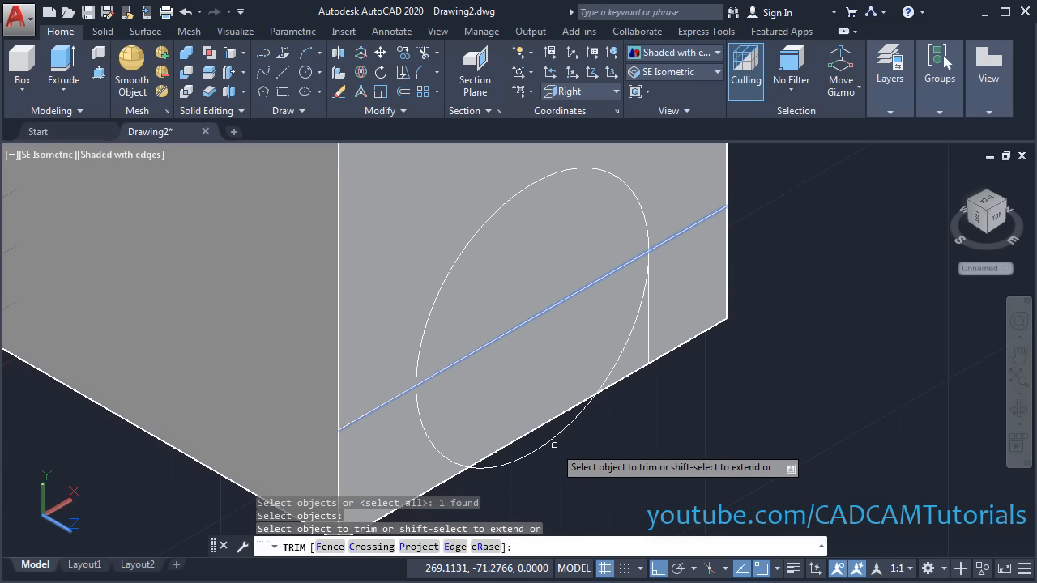
click(546, 442)
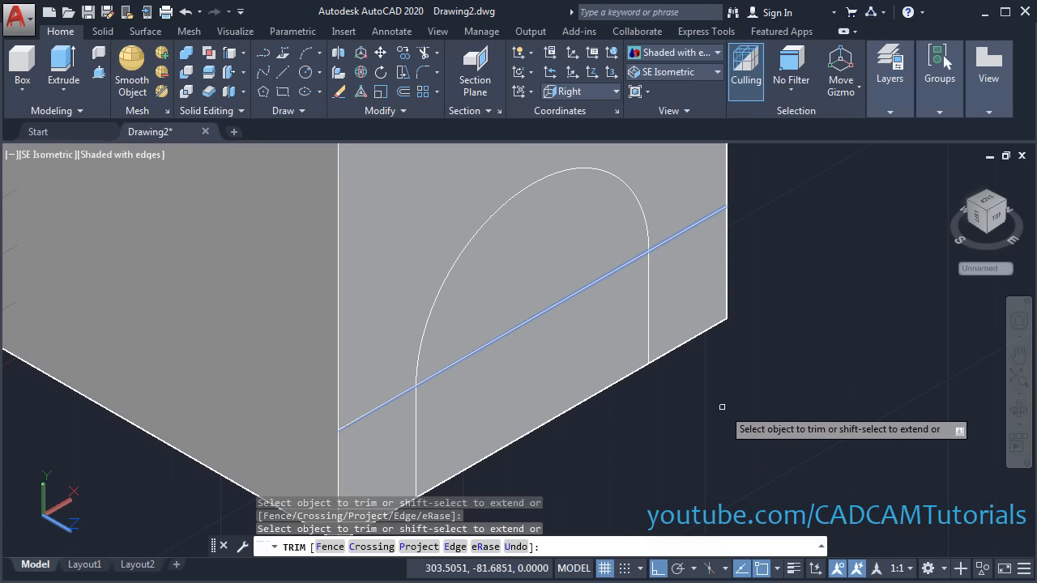
key(Return)
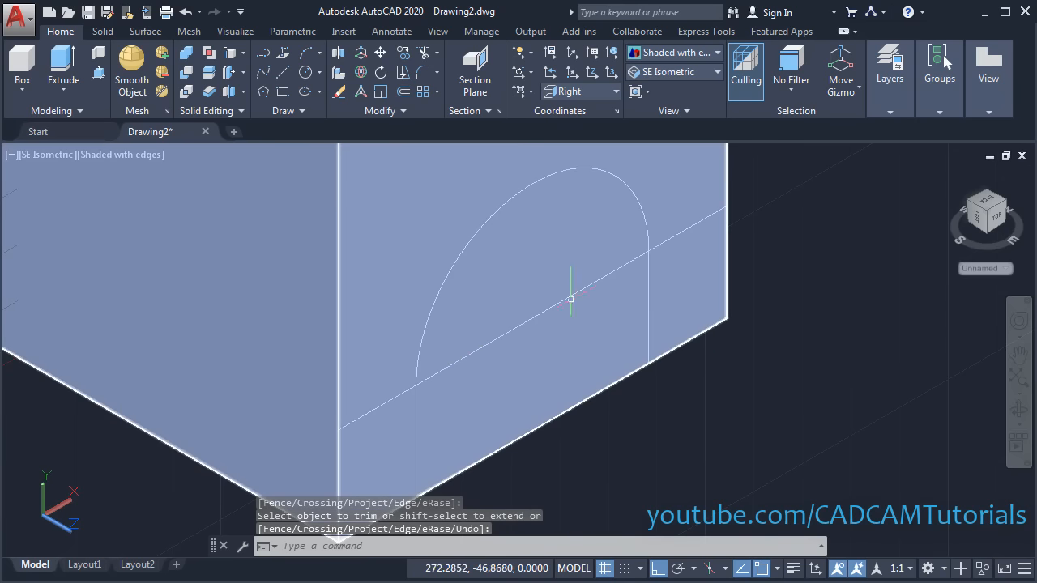
Erase the copied construction line that crosses the arch profile
text(e)
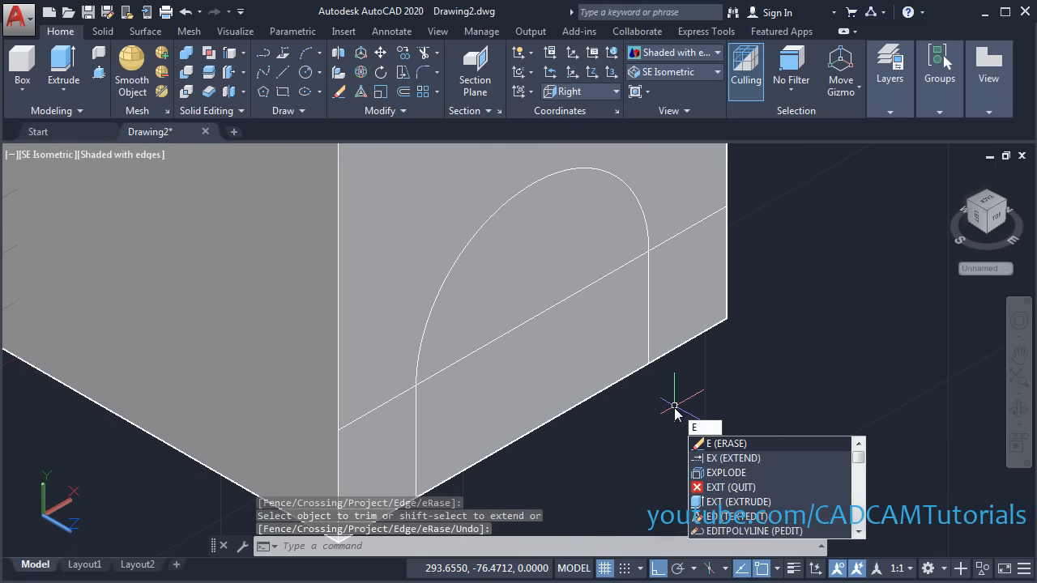
key(Return)
click(547, 311)
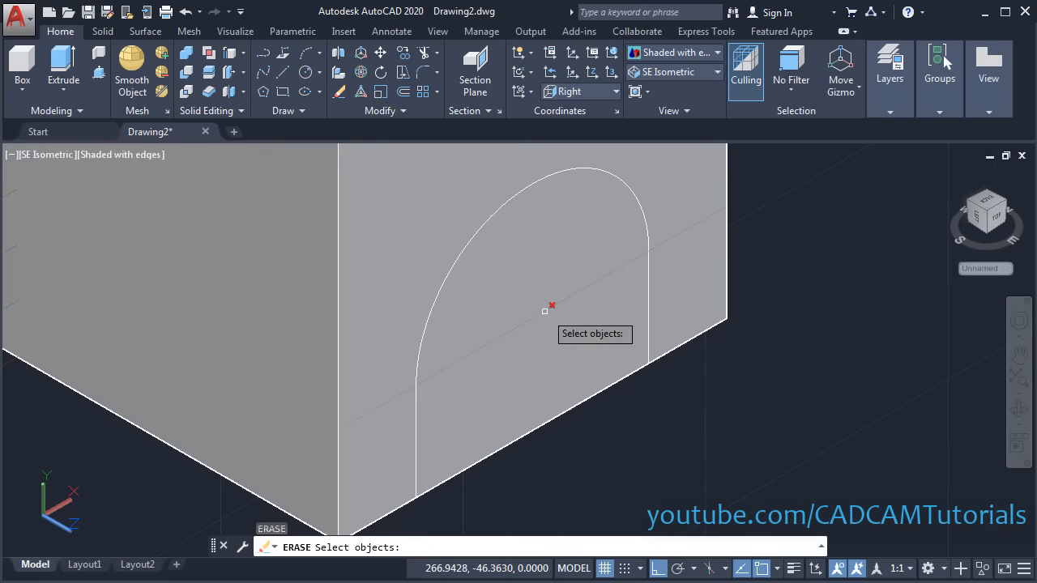
key(Return)
Presspull the arch-shaped area all the way through the block to cut the opening
scroll(641, 405, down, 5)
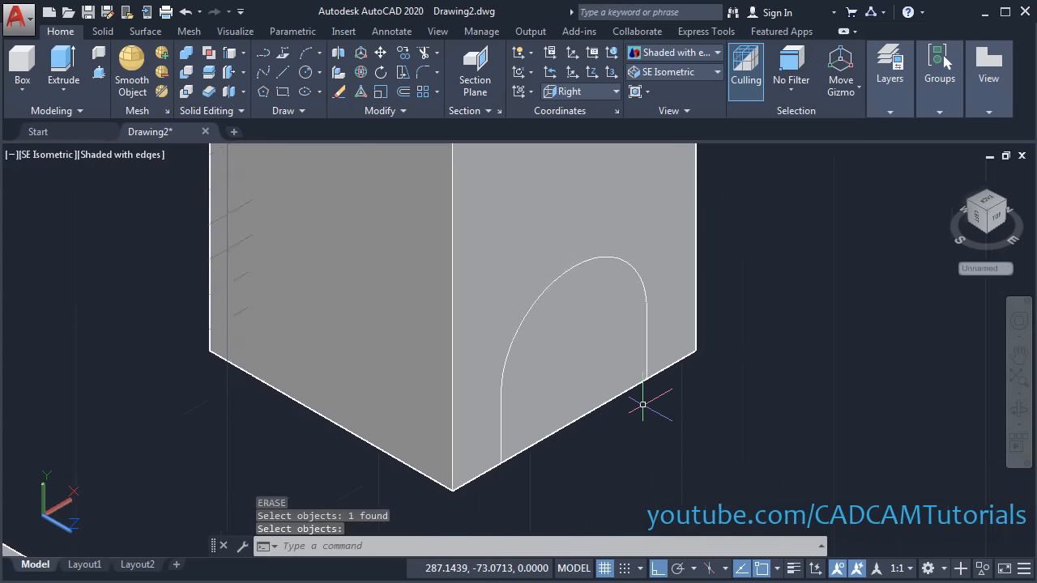
middle_drag(680, 413, 636, 370)
scroll(637, 370, up, 4)
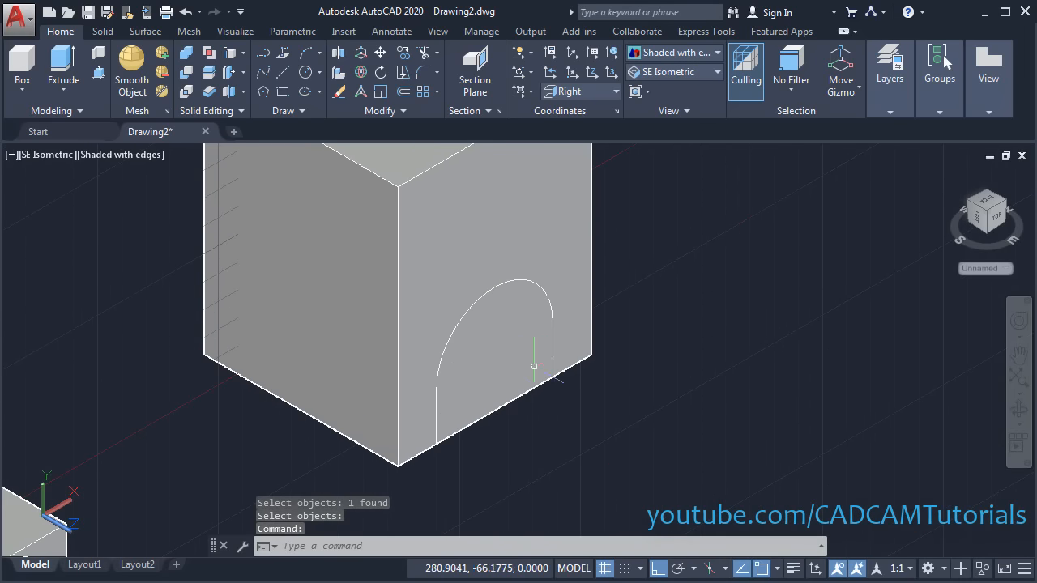
click(98, 72)
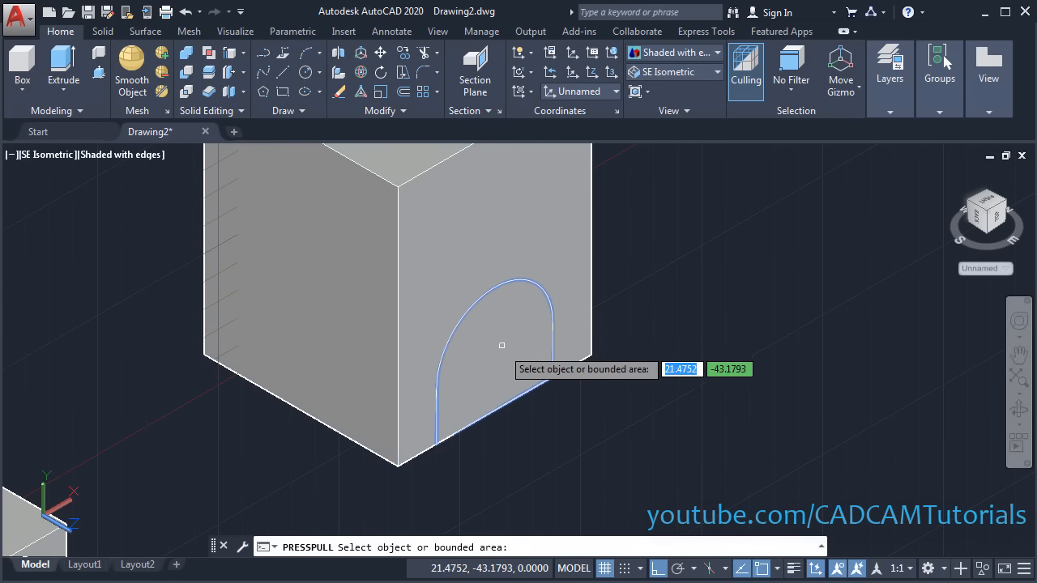
click(466, 370)
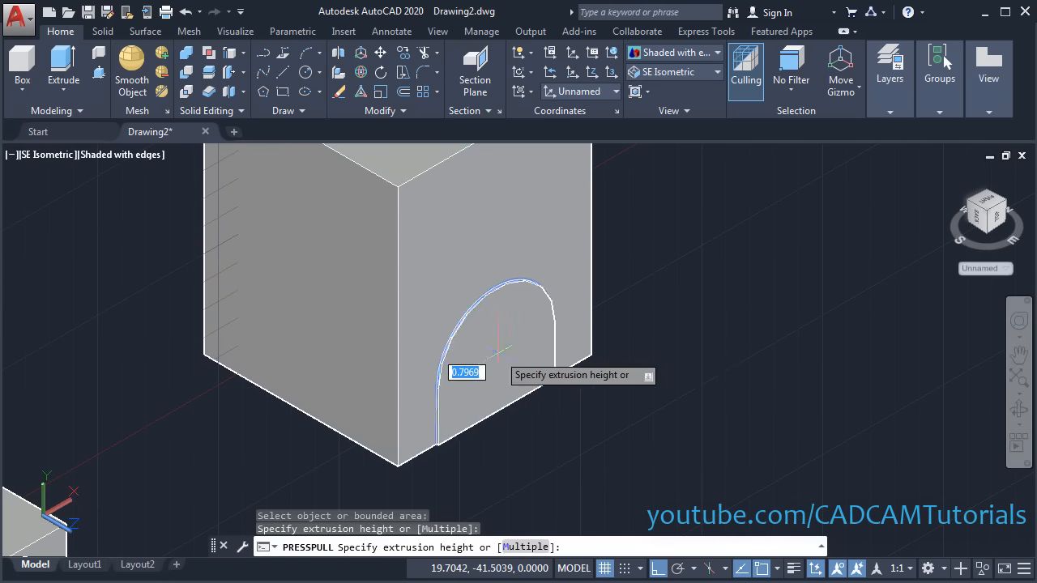
scroll(148, 285, down, 4)
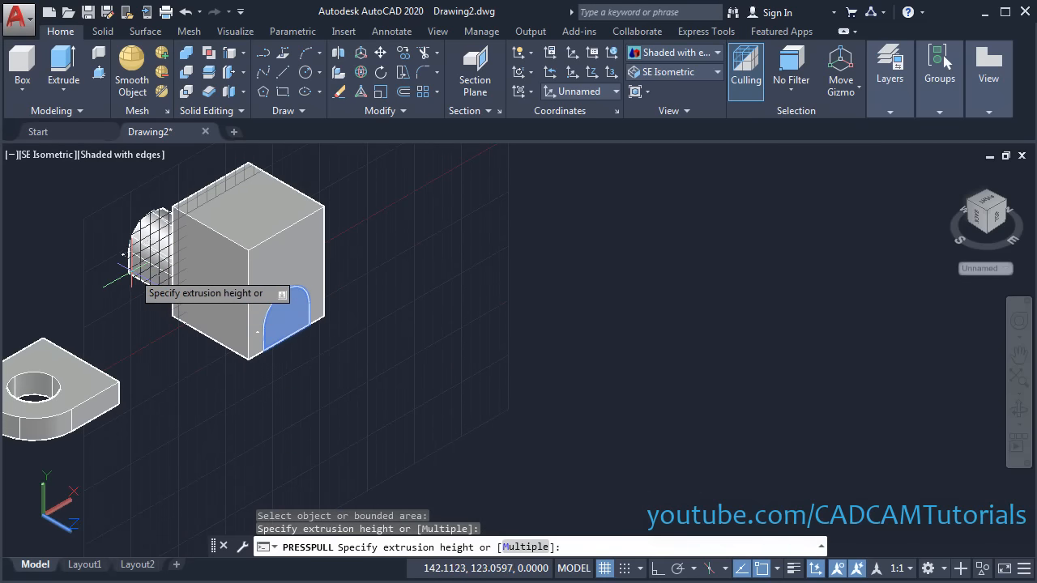
click(123, 270)
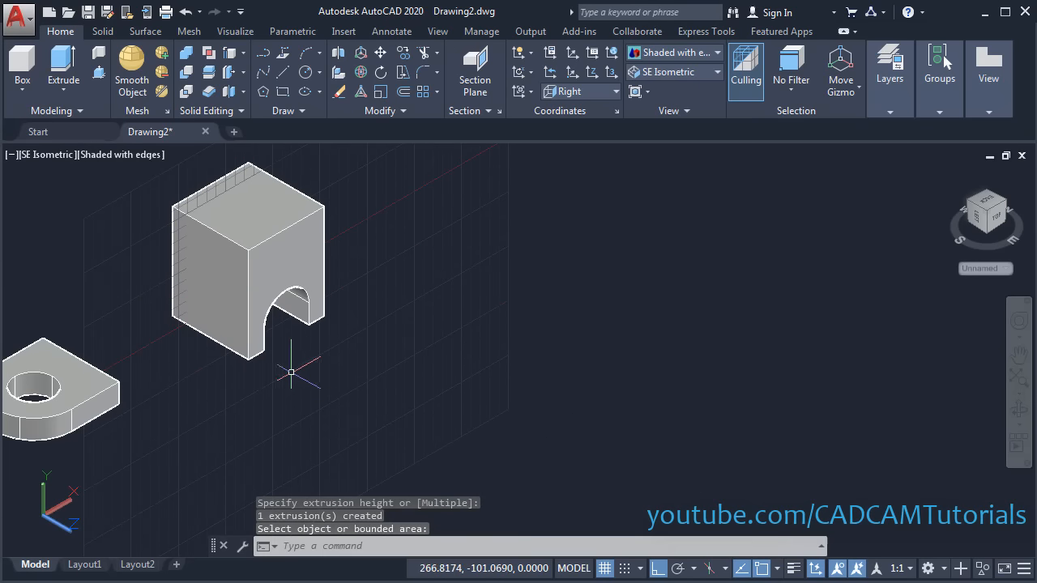
middle_drag(346, 351, 518, 411)
key(Return)
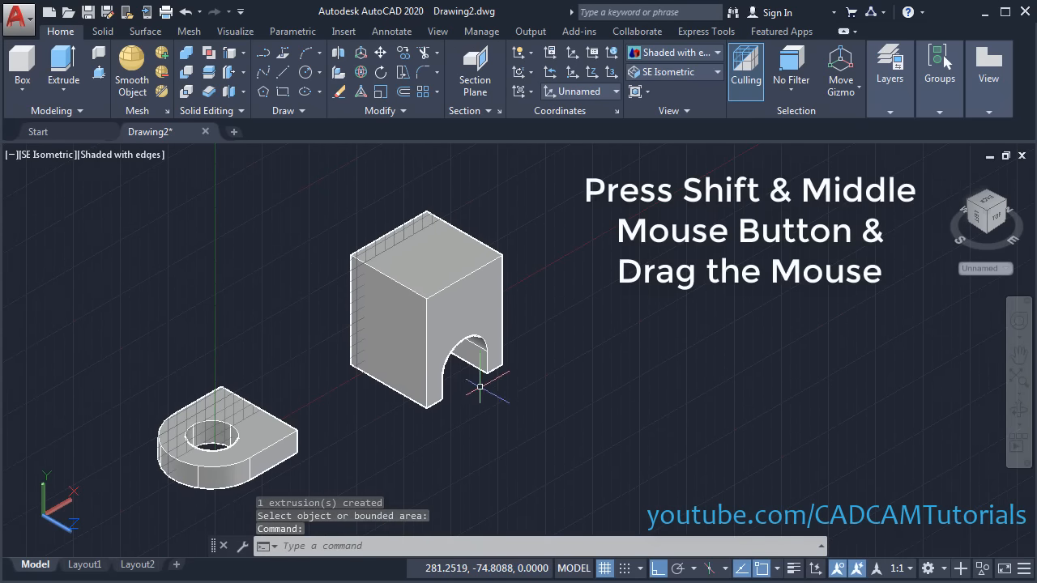
Orbit the view slightly and turn off the drawing grid
mouse_move(482, 391)
shift+middle_down()
mouse_move(442, 365)
mouse_move(422, 329)
mouse_move(373, 324)
mouse_move(402, 293)
mouse_move(483, 388)
shift+middle_up()
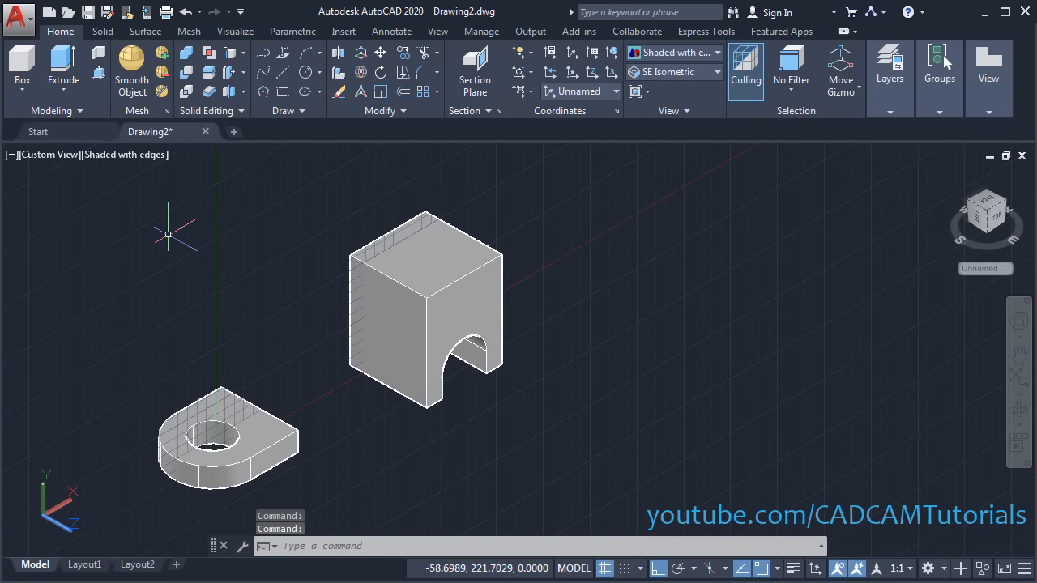
click(606, 569)
middle_drag(562, 397, 652, 421)
scroll(599, 313, up, 3)
middle_drag(506, 340, 627, 370)
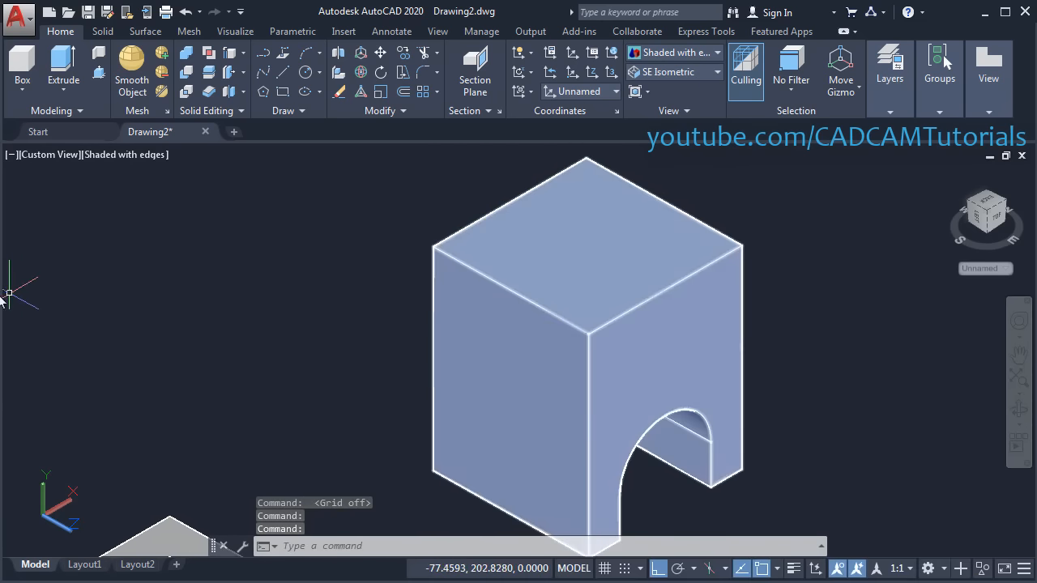
Check the PDF reference, then copy the top edge of the block's arched face 20 straight down
key(alt+Tab)
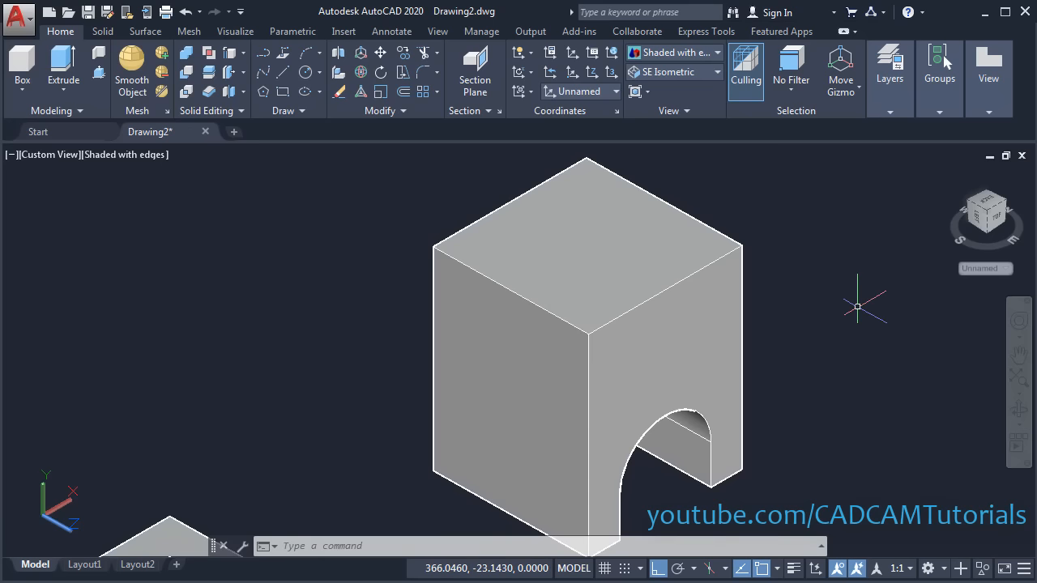
middle_drag(856, 300, 678, 331)
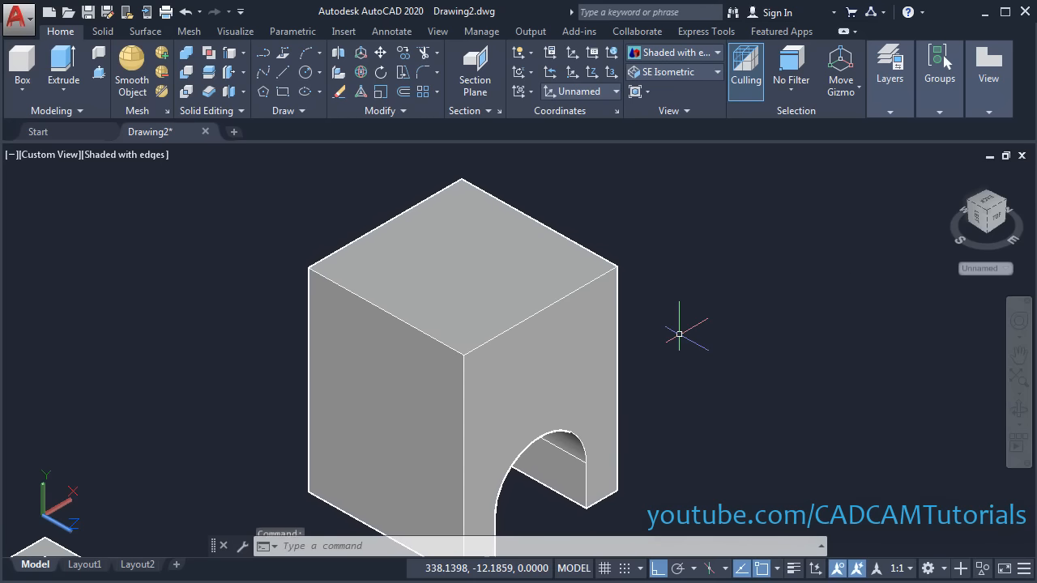
click(231, 53)
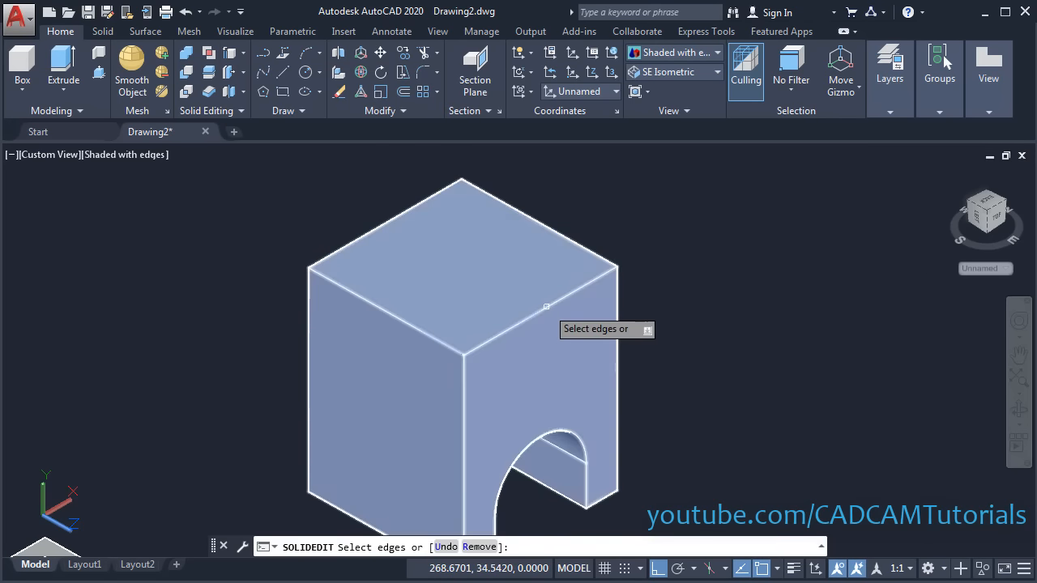
click(546, 307)
key(Return)
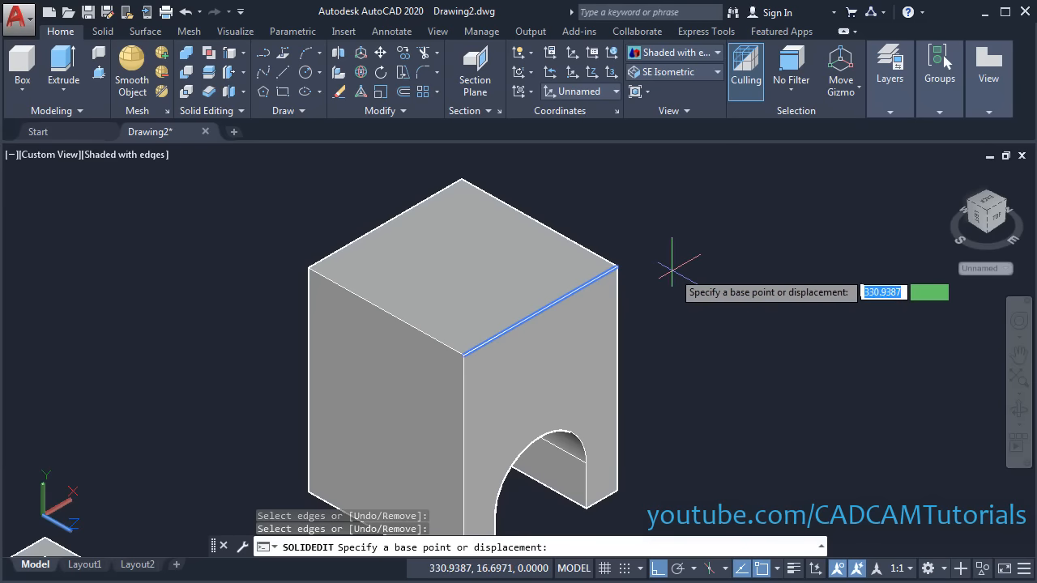
click(682, 218)
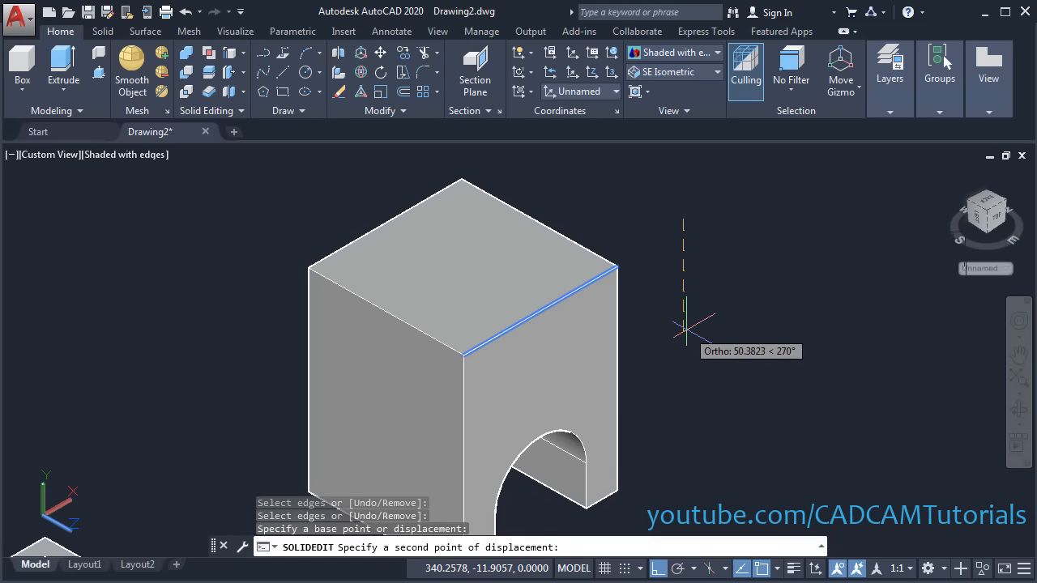
text(20)
key(Return)
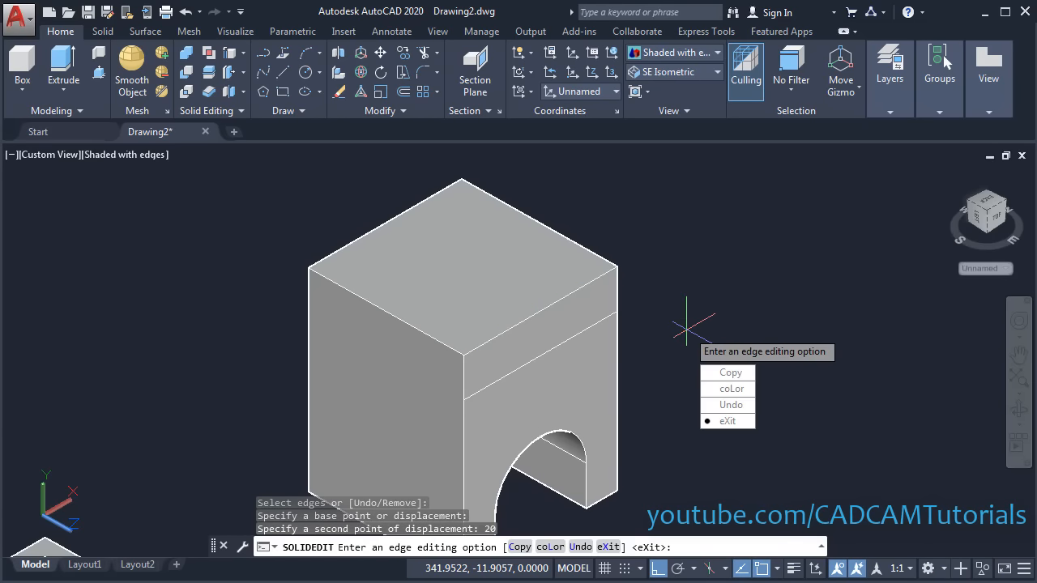
Copy the arched face's far vertical edge 24 inward along the face and finish edge editing
click(729, 372)
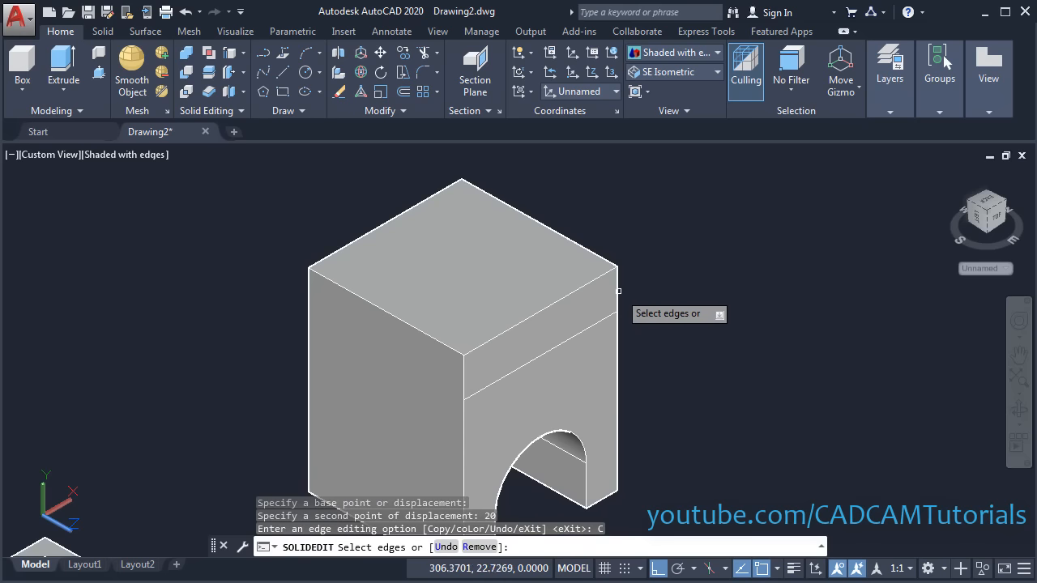
key(Return)
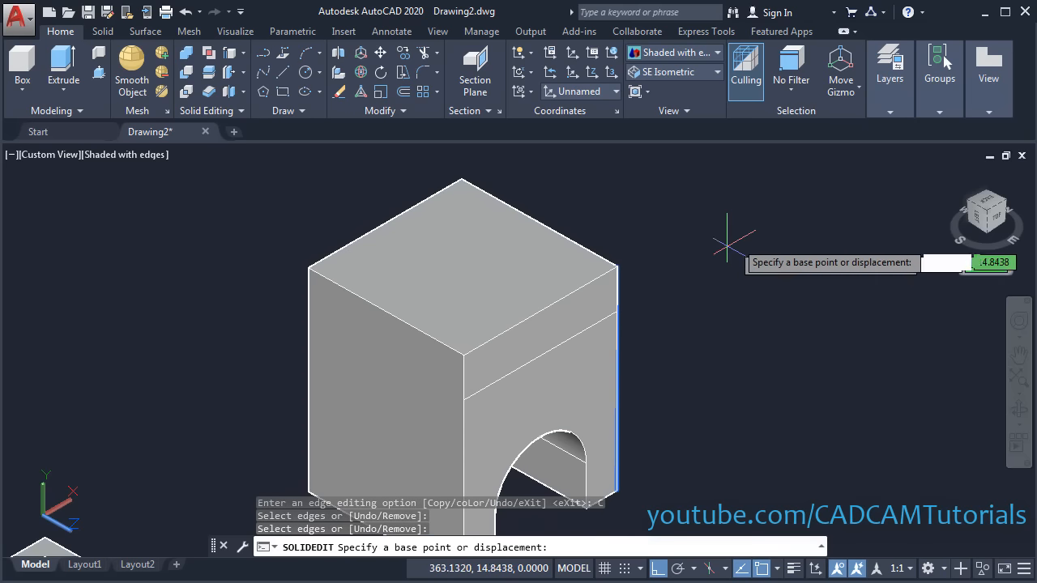
click(755, 220)
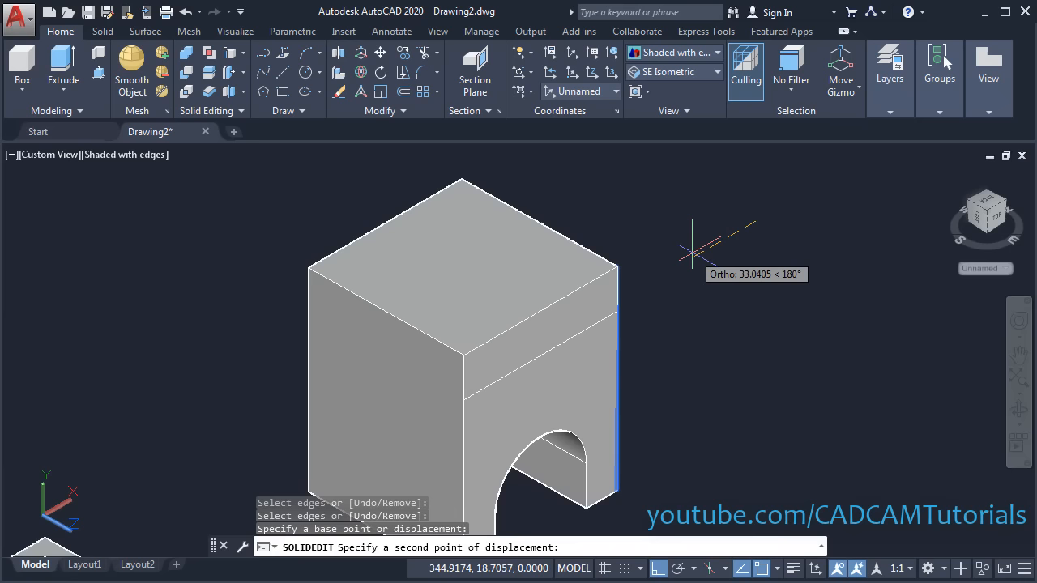
text(24)
key(Return)
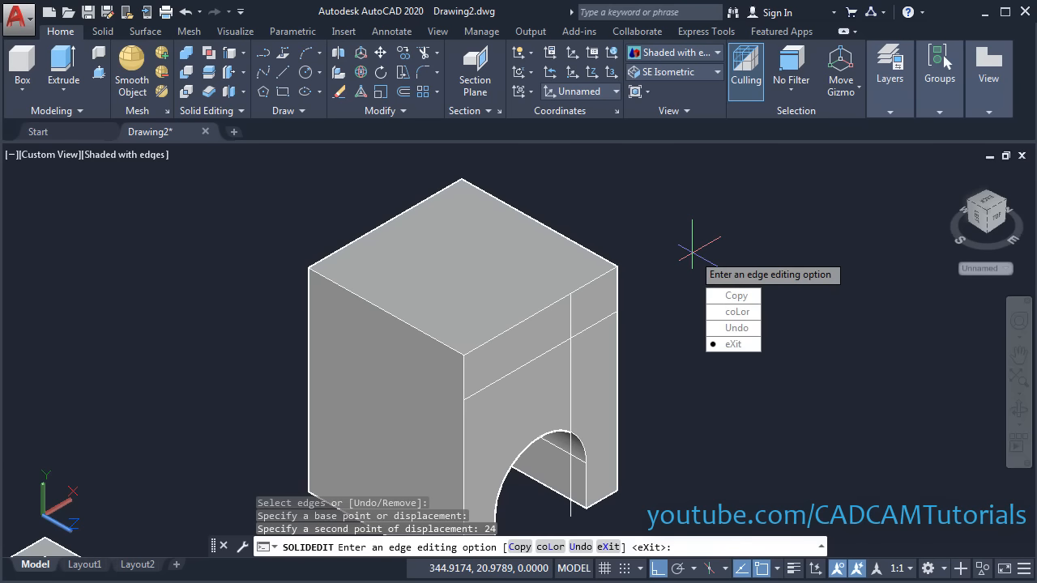
key(Escape)
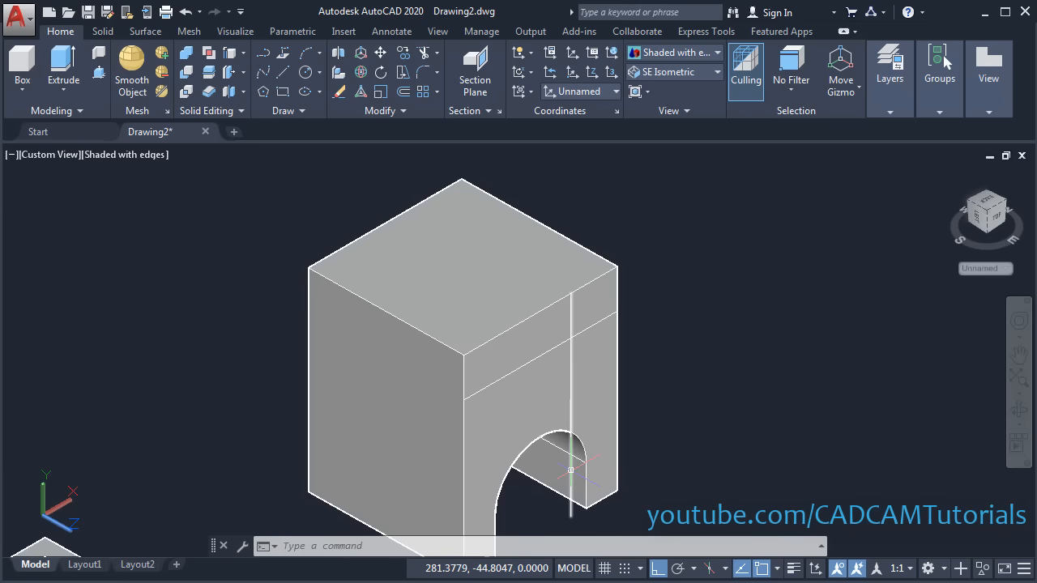
Copy the new vertical line 38 along the arched face toward its near vertical edge
click(405, 56)
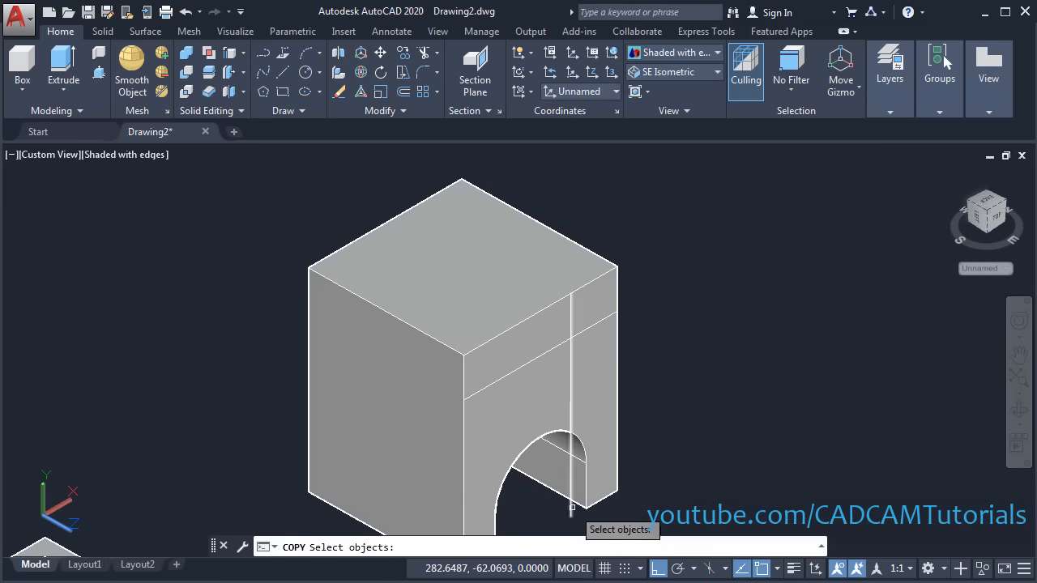
click(572, 505)
key(Return)
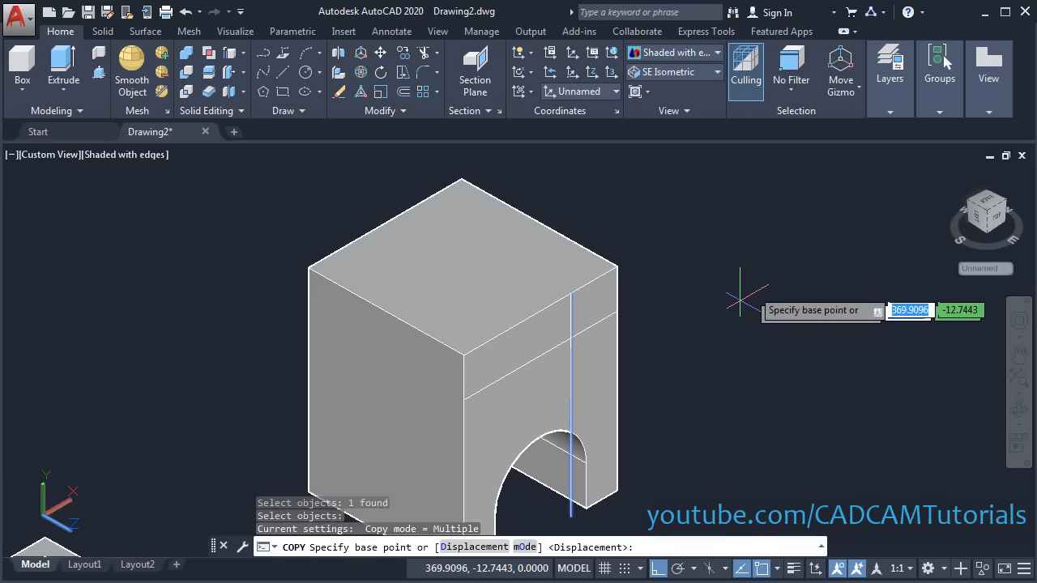
click(752, 253)
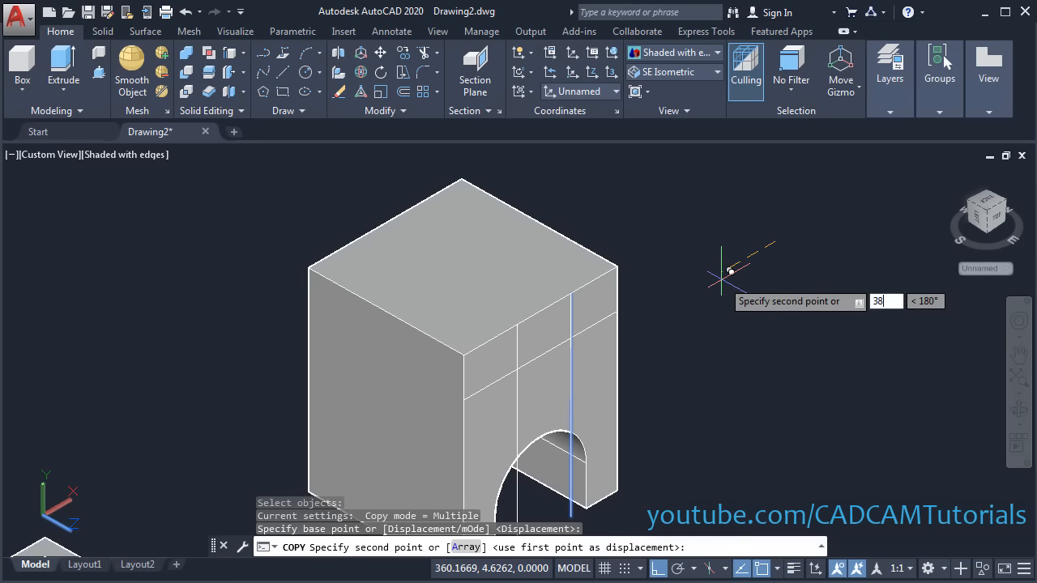
key(Return)
key(Return)
middle_drag(688, 364, 645, 346)
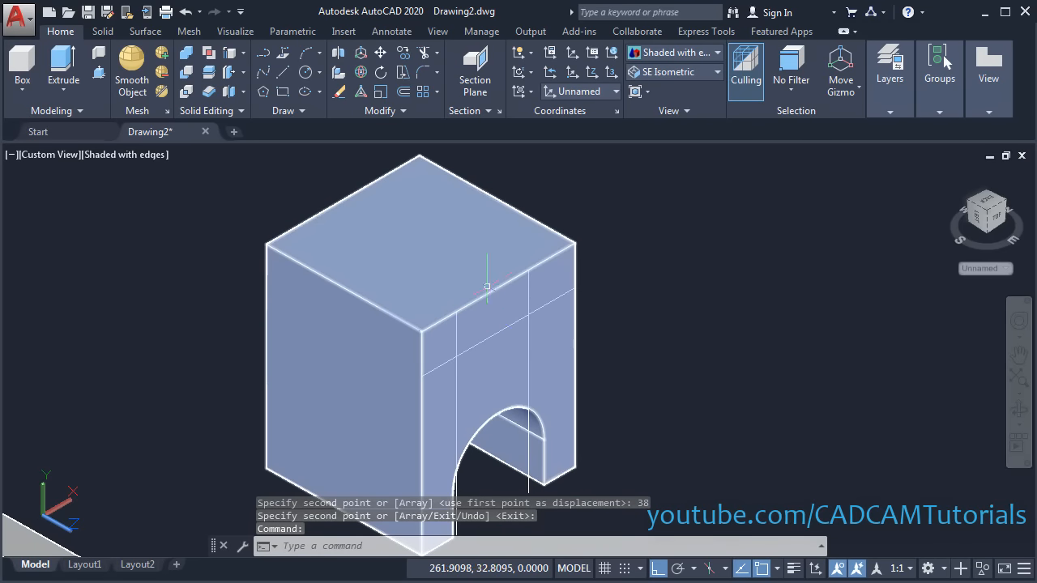
Presspull the 38 by 20 area at the top of the arched face through the full block to cut the slot
click(98, 73)
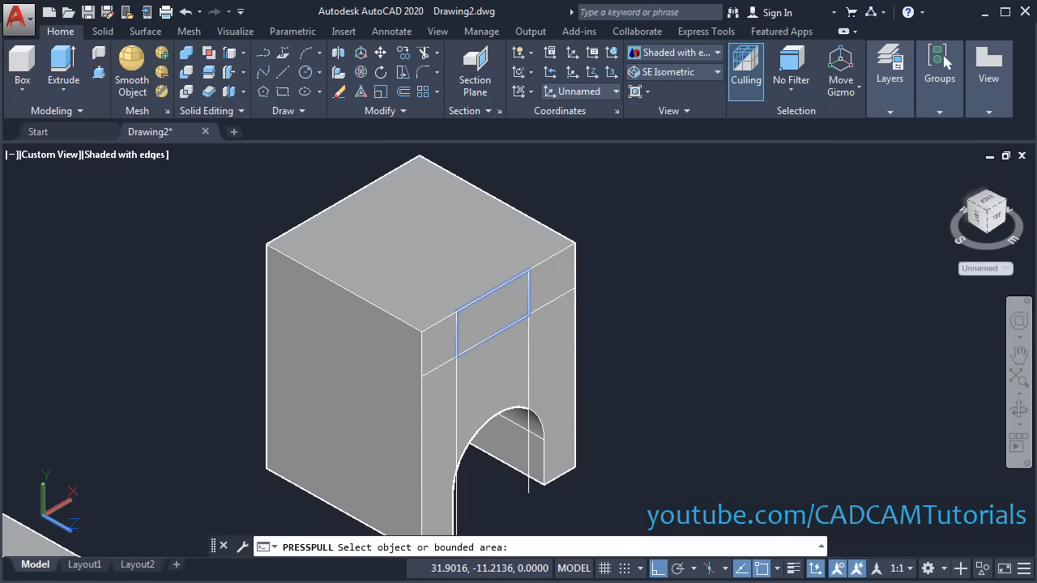
click(493, 315)
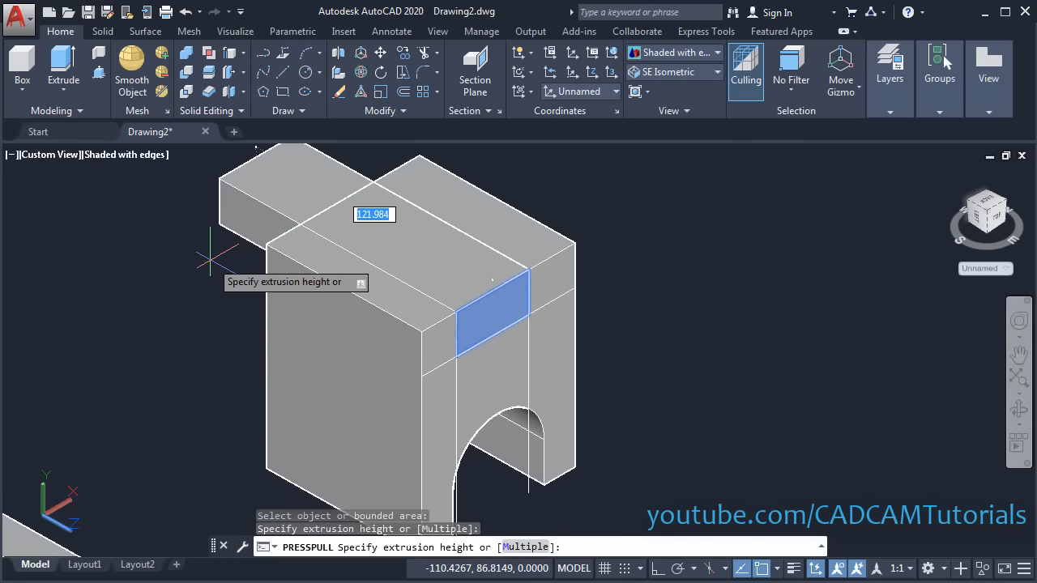
click(492, 280)
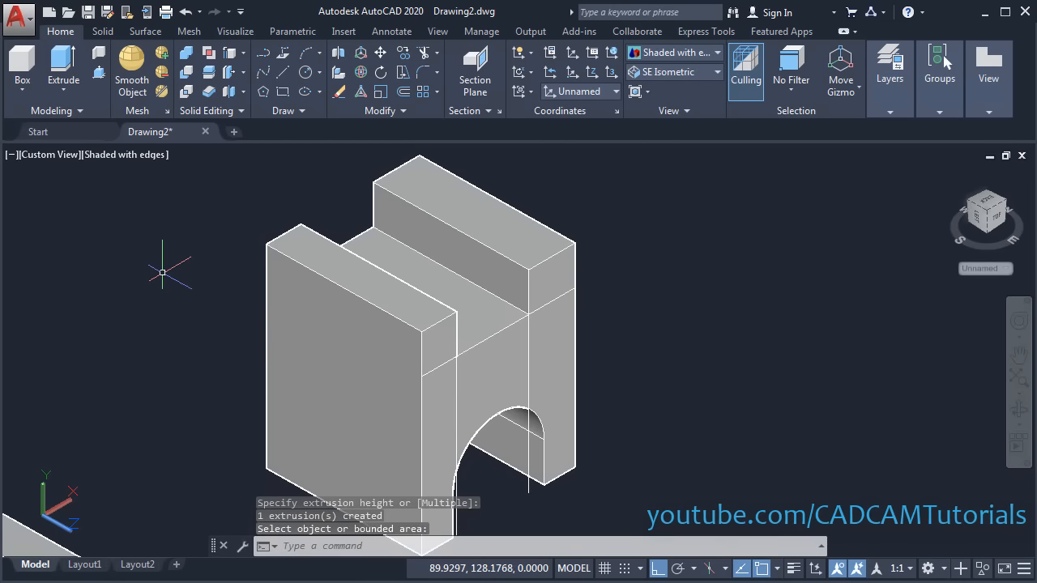
Check the PDF reference, then copy the top edge of the block's plain side face 48 straight down
middle_drag(177, 307, 293, 316)
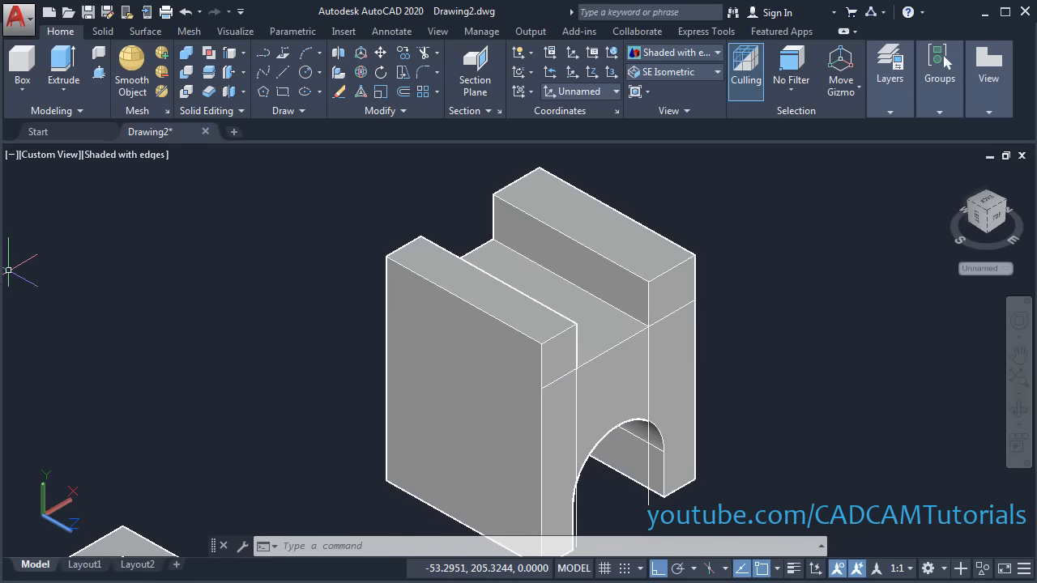
key(alt+Tab)
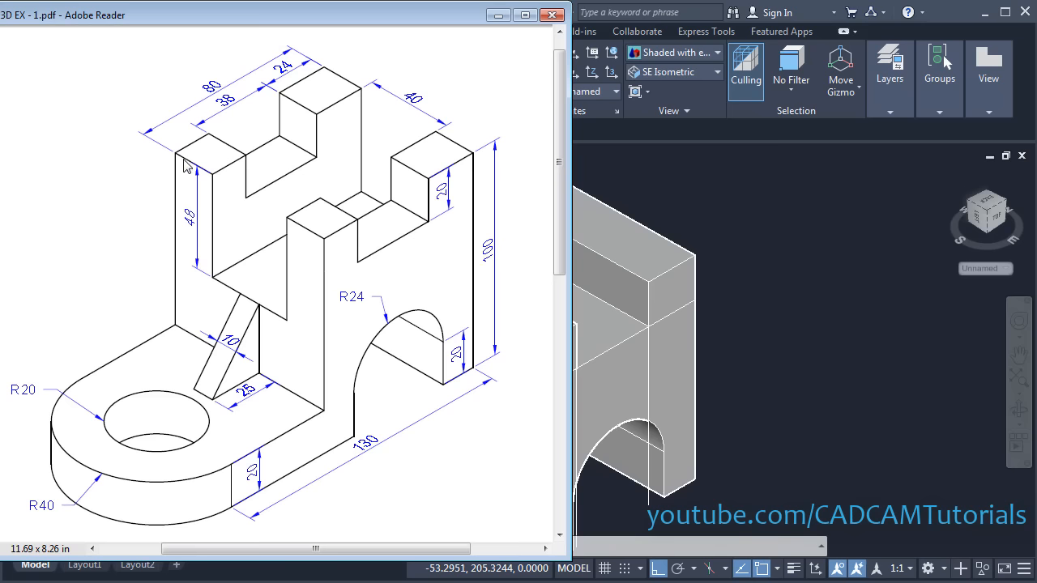
click(812, 354)
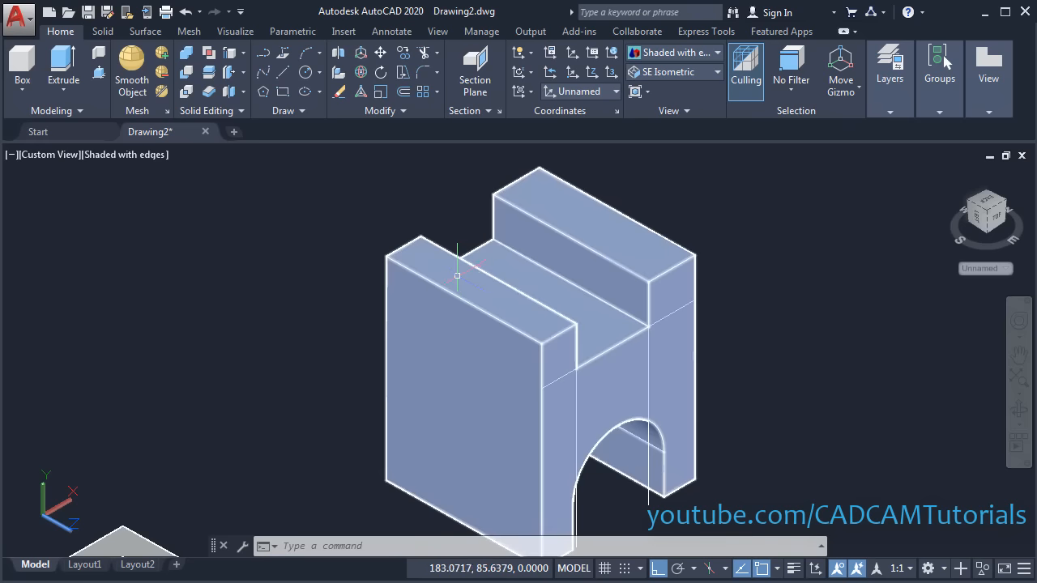
click(230, 55)
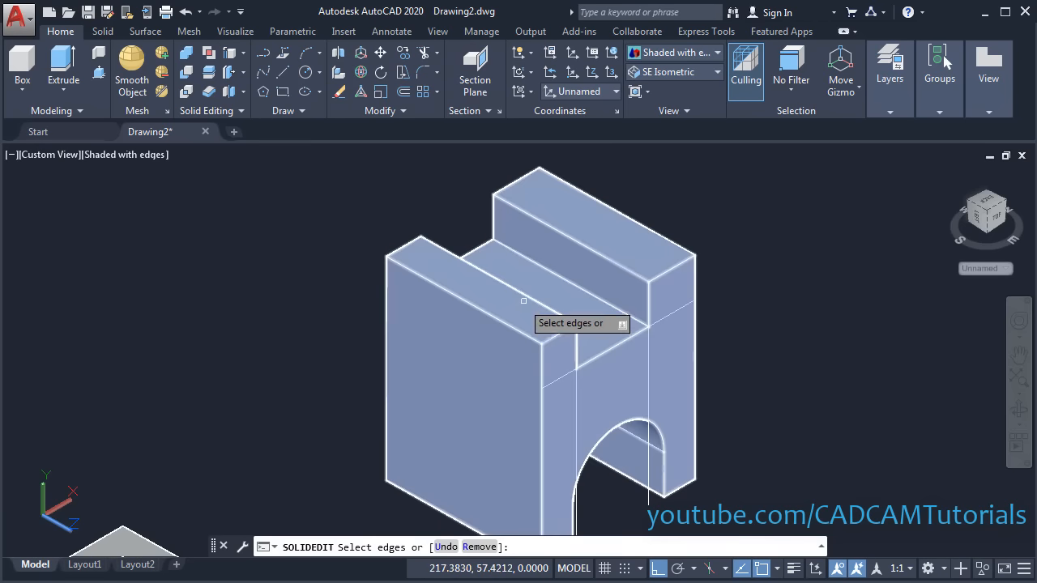
click(480, 308)
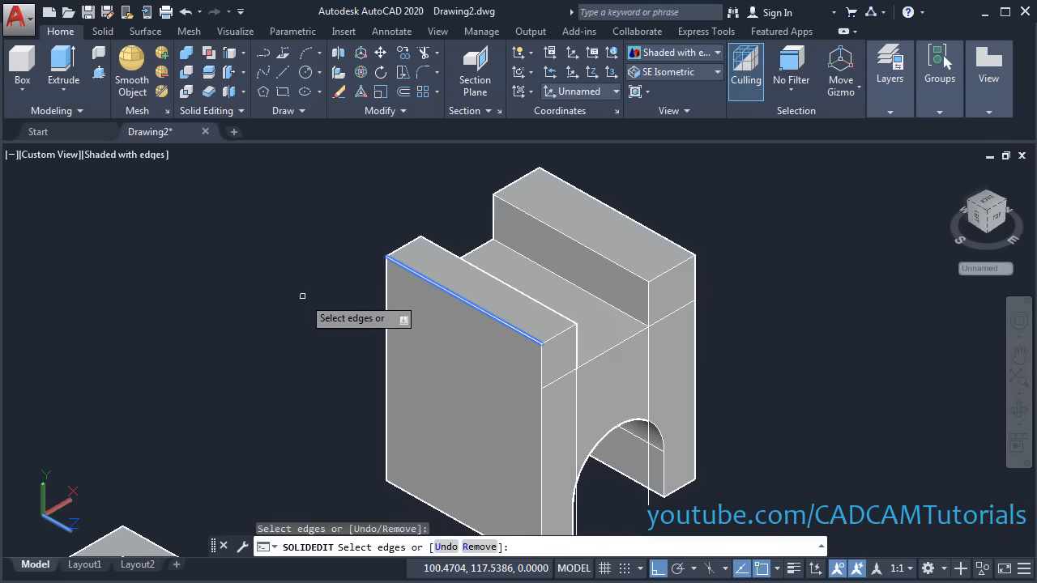
key(Return)
click(312, 240)
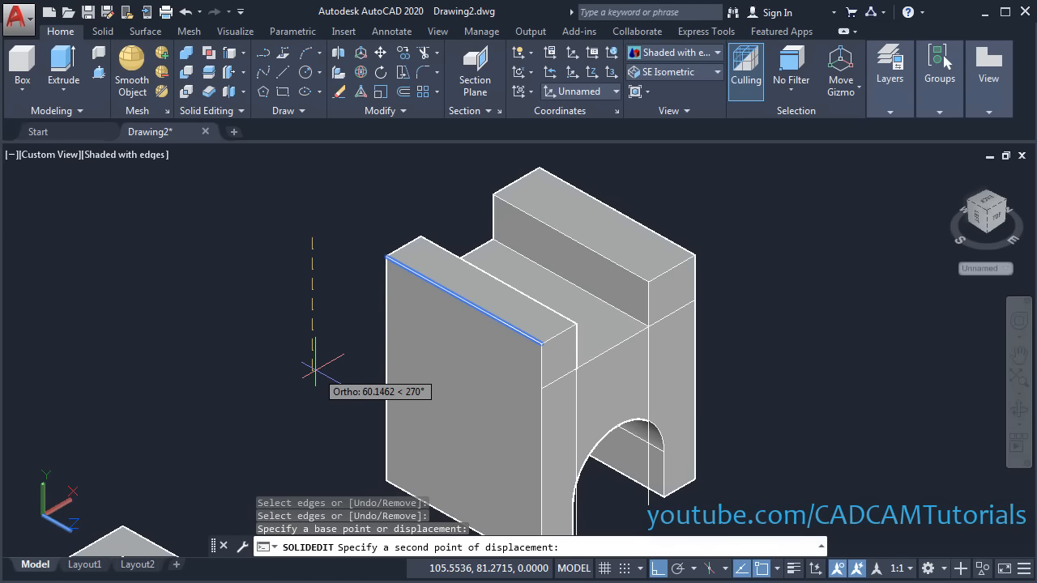
text(48)
key(Return)
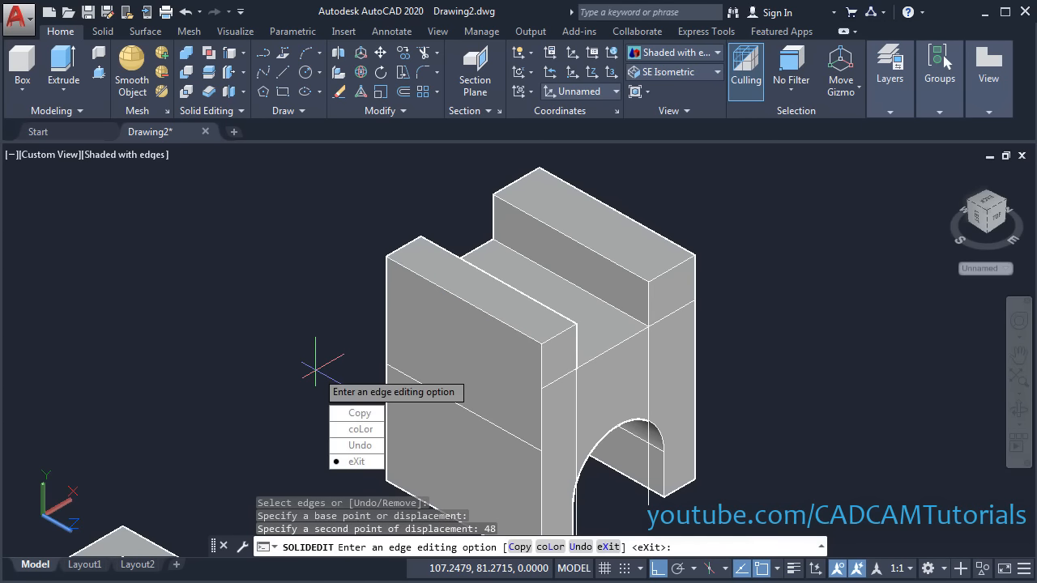
Copy the plain side face's far vertical edge 20 inward along the face
click(354, 415)
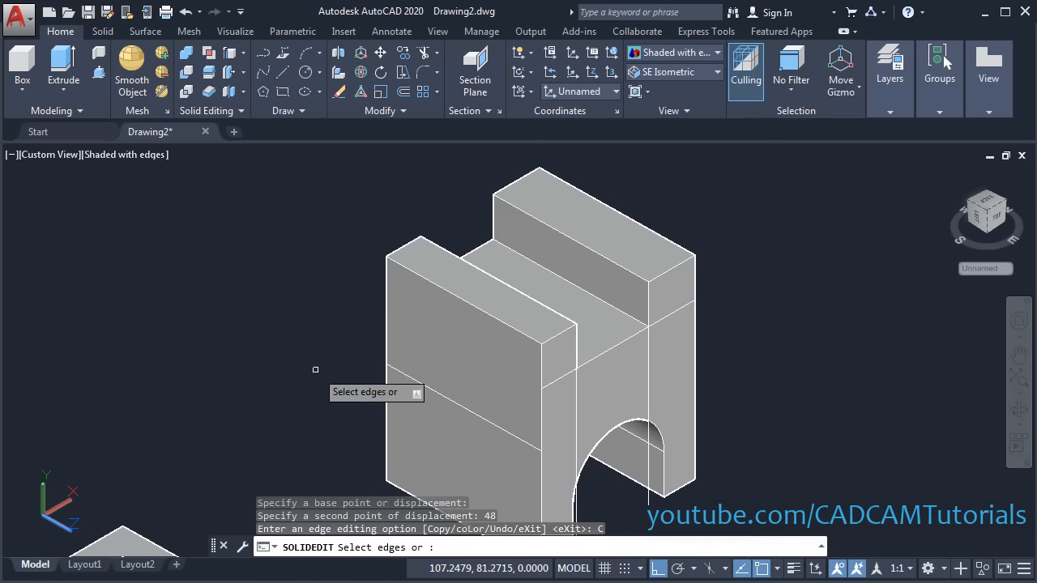
click(384, 320)
key(Return)
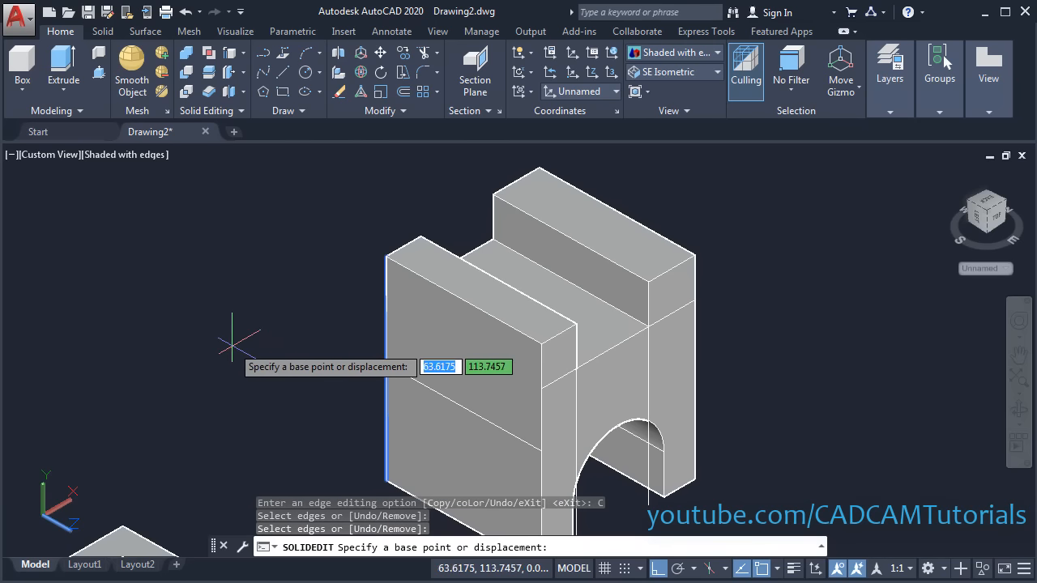
click(209, 319)
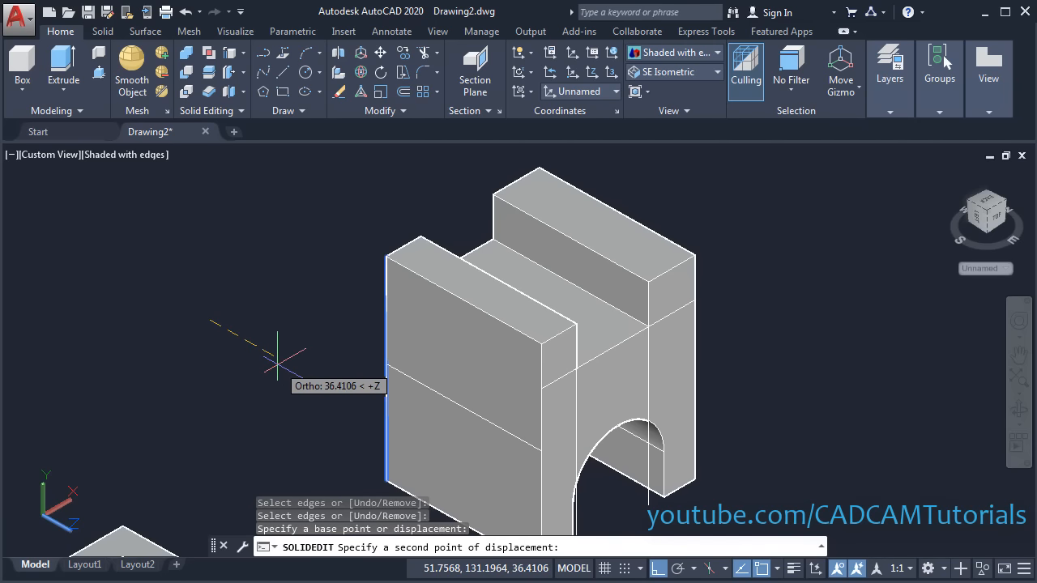
text(20)
key(Return)
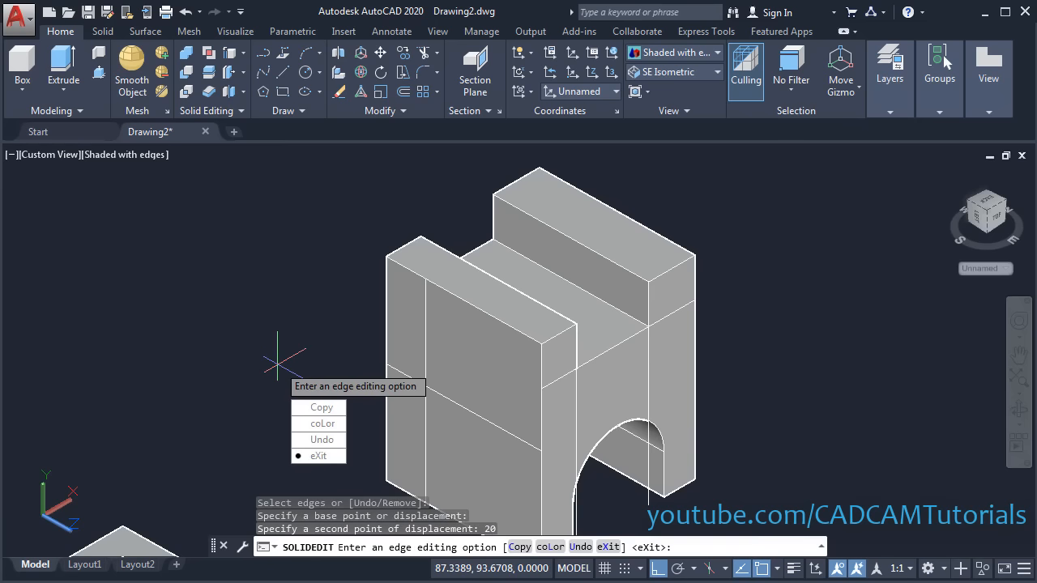
Copy the plain side face's near vertical edge 20 inward along the face and finish edge editing
click(332, 410)
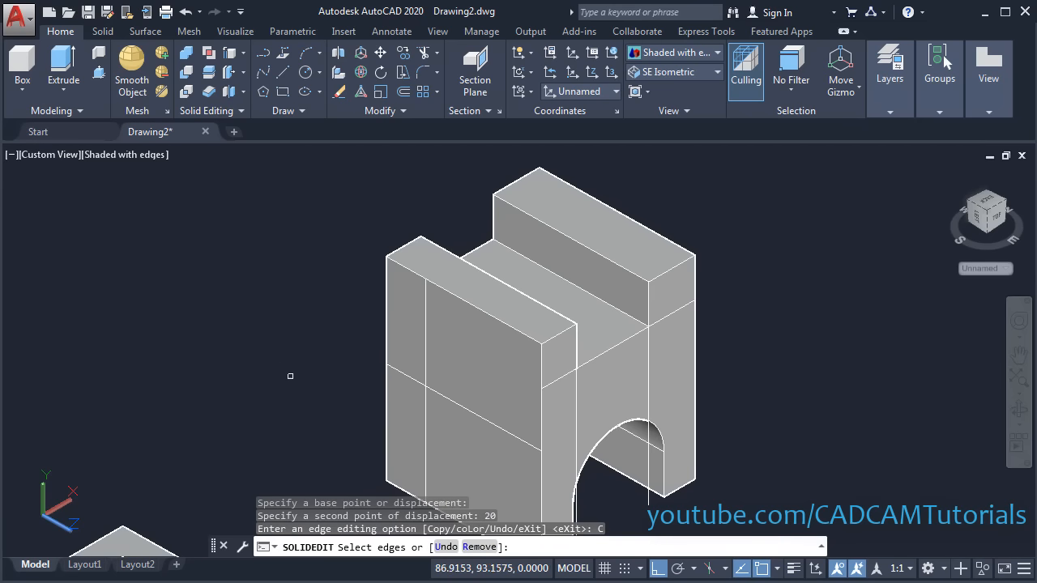
click(541, 416)
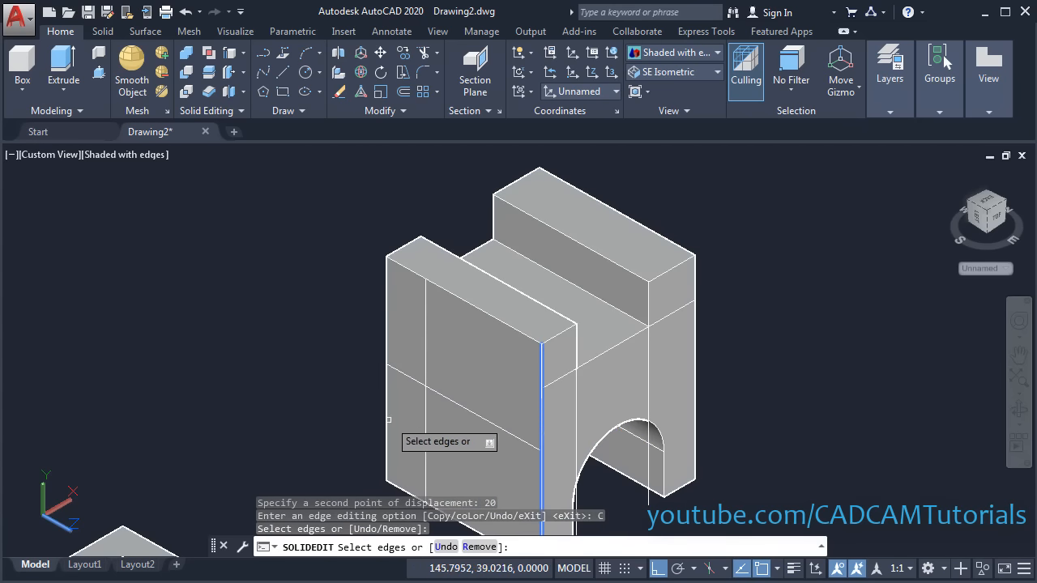
key(Return)
click(347, 369)
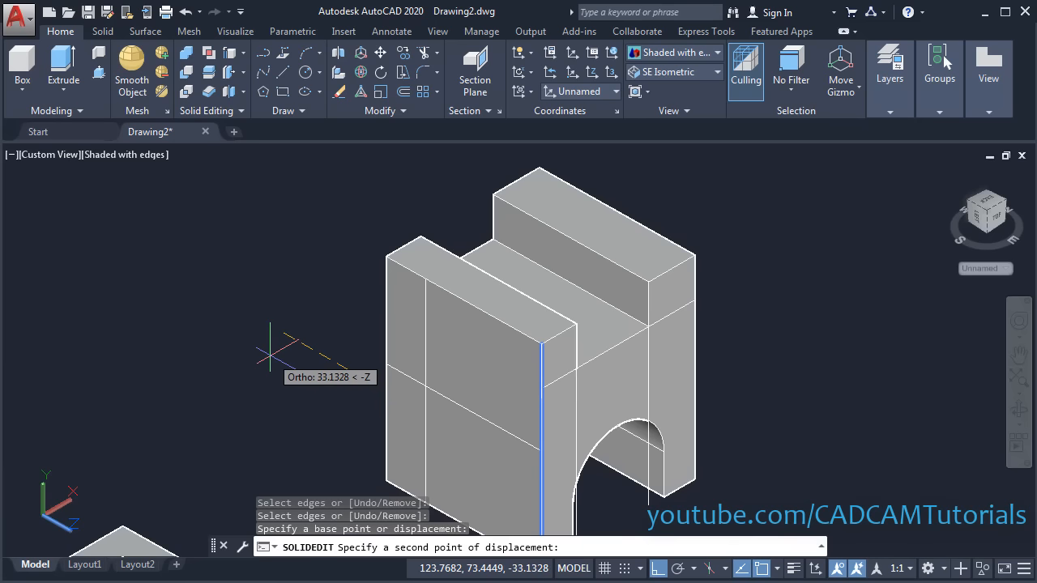
text(20)
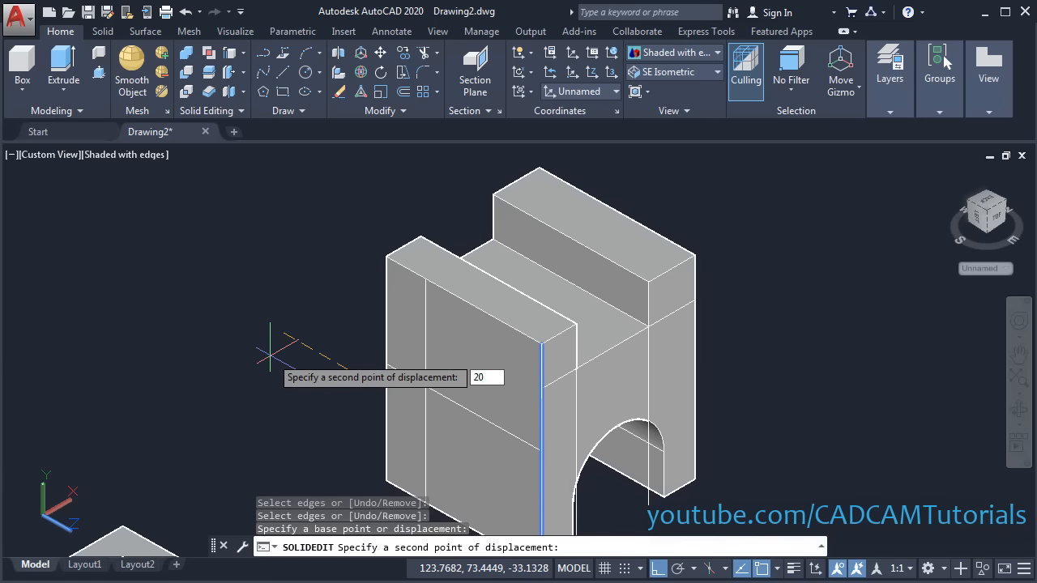
key(Return)
key(Escape)
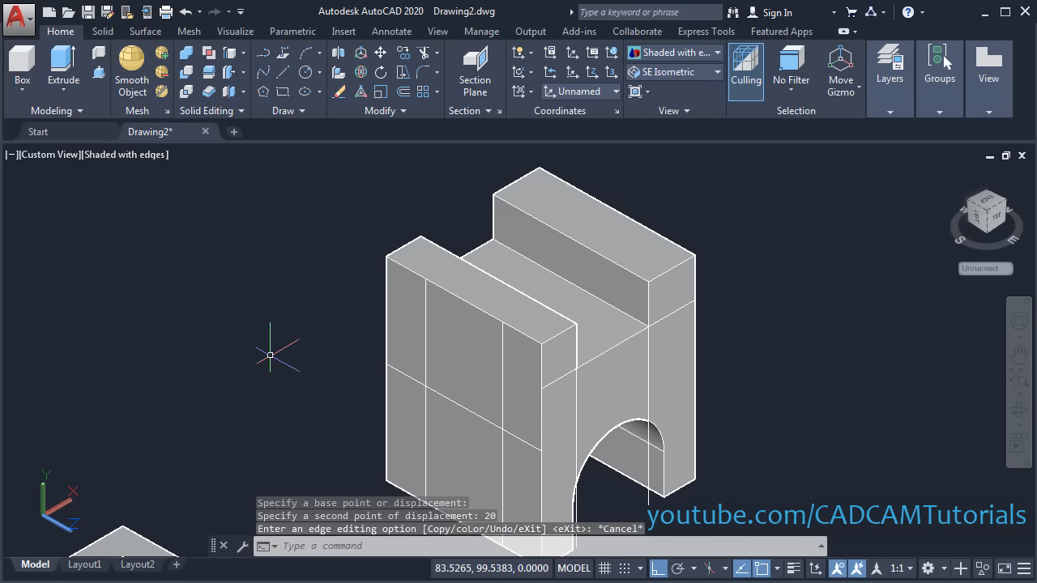
Presspull the bounded area in the upper middle of the plain side face through the block to cut the cross slot
click(98, 73)
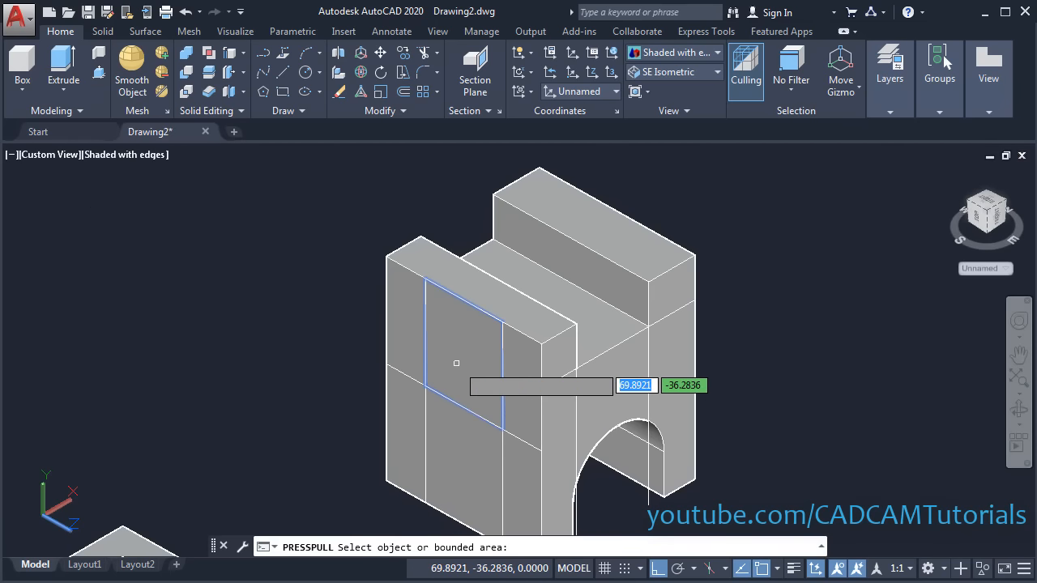
click(435, 338)
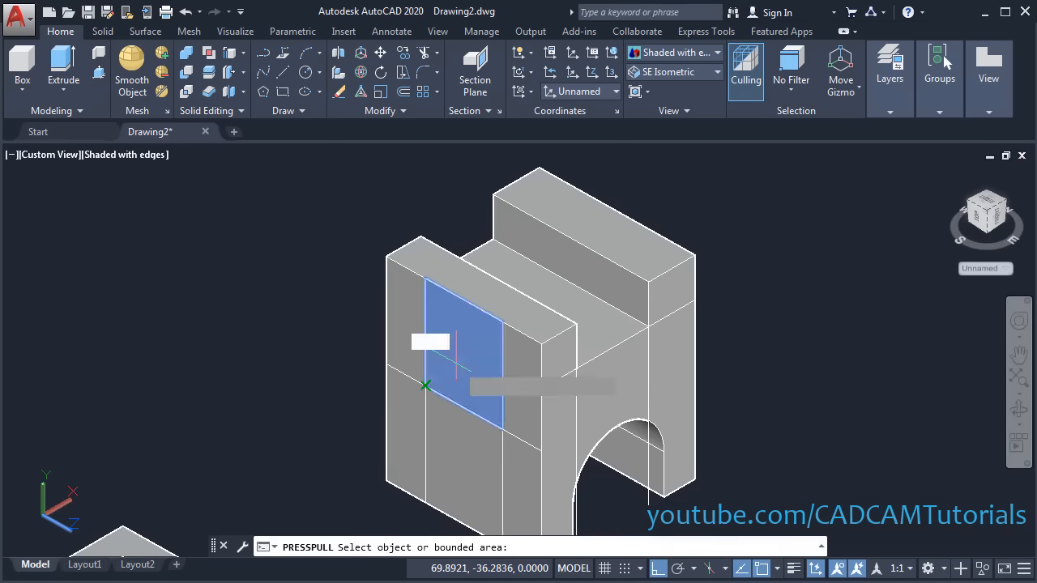
click(775, 261)
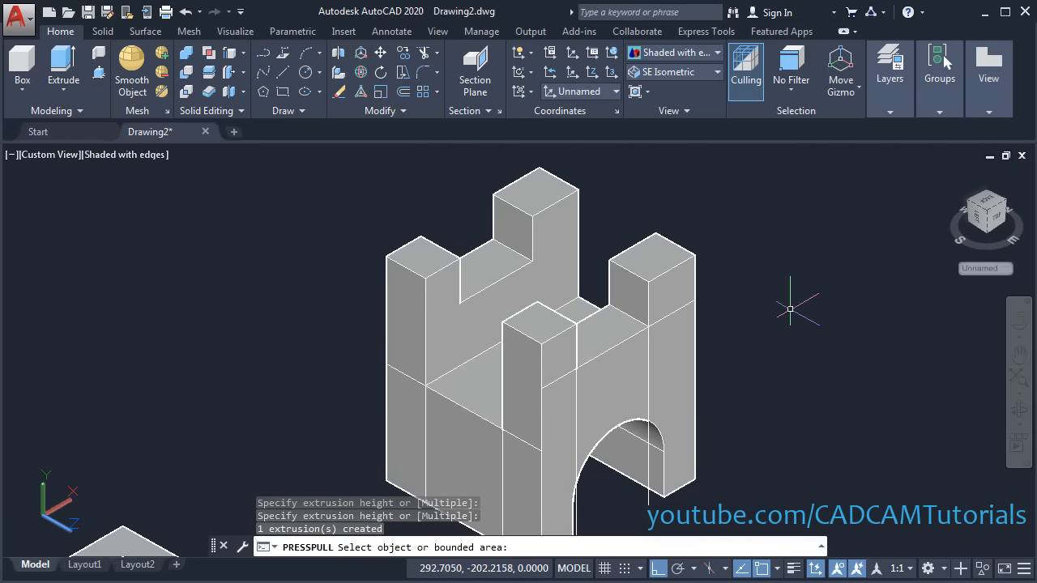
middle_drag(758, 357, 755, 311)
key(Return)
Move the slotted block by its near bottom corner onto the matching bottom corner of the base plate's straight end, with Ortho off
middle_drag(776, 404, 797, 406)
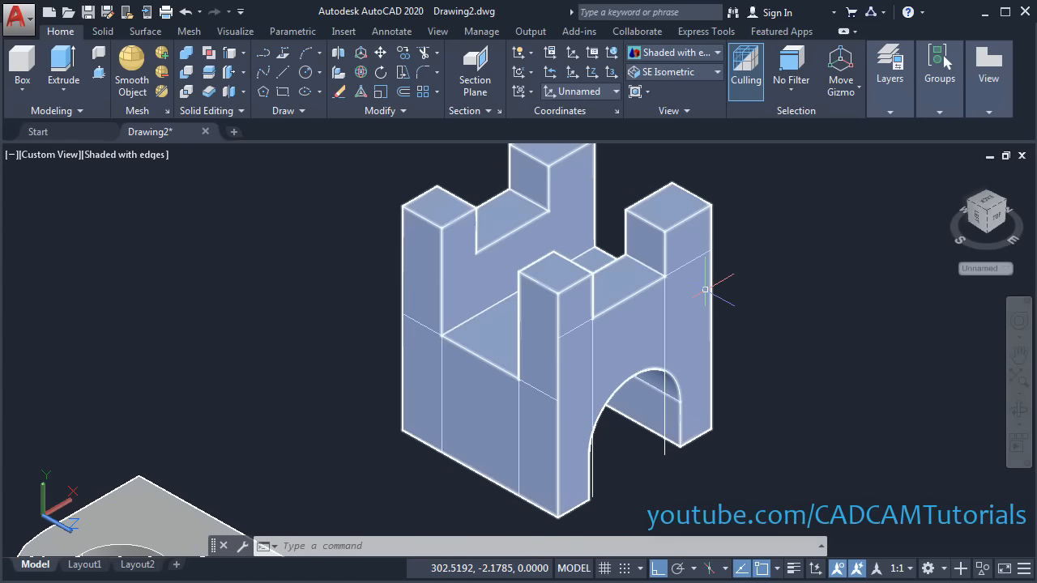
scroll(704, 292, down, 2)
middle_drag(657, 418, 640, 359)
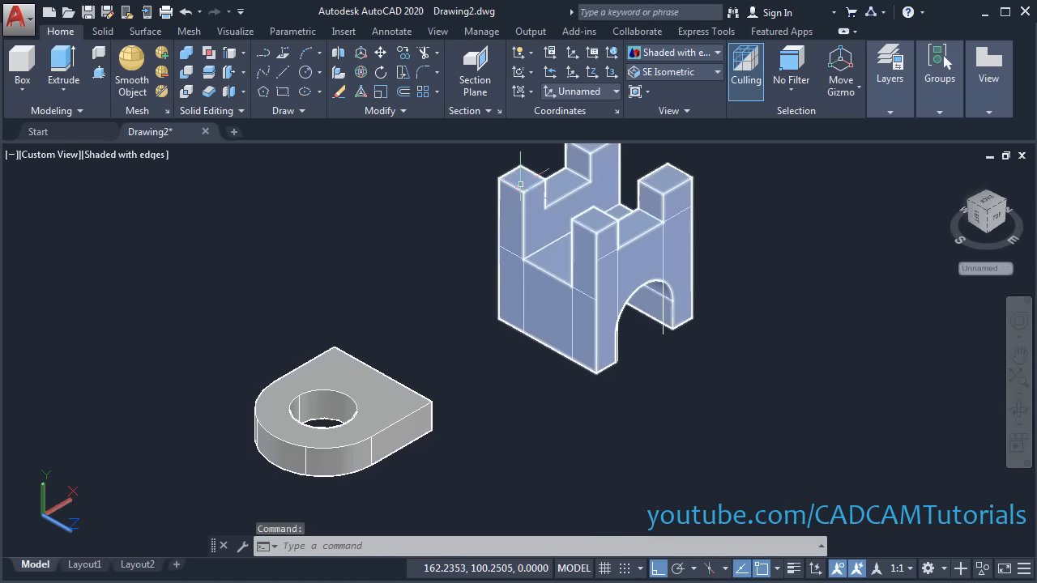
click(380, 53)
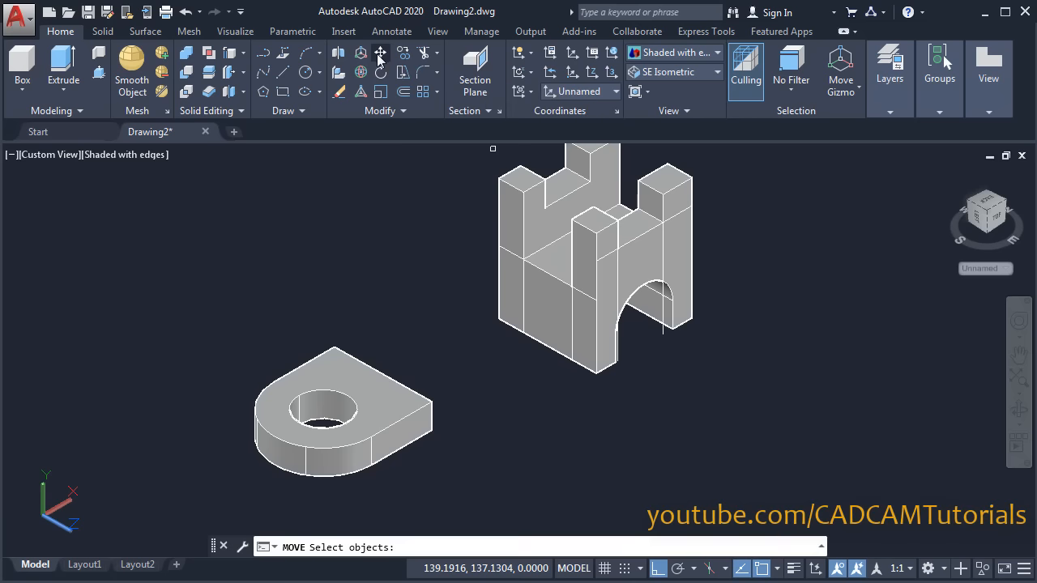
click(568, 312)
key(Return)
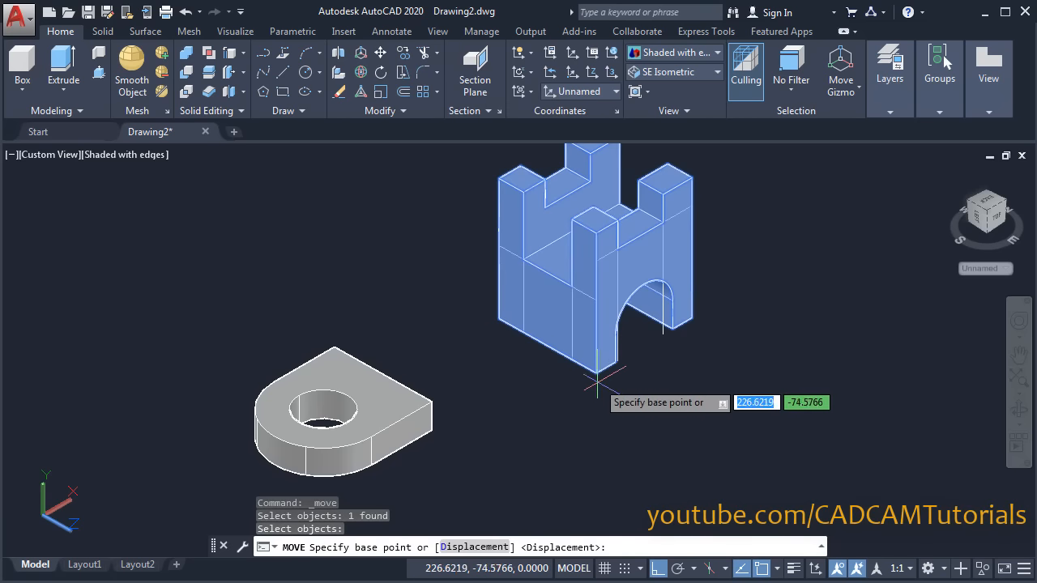
click(595, 372)
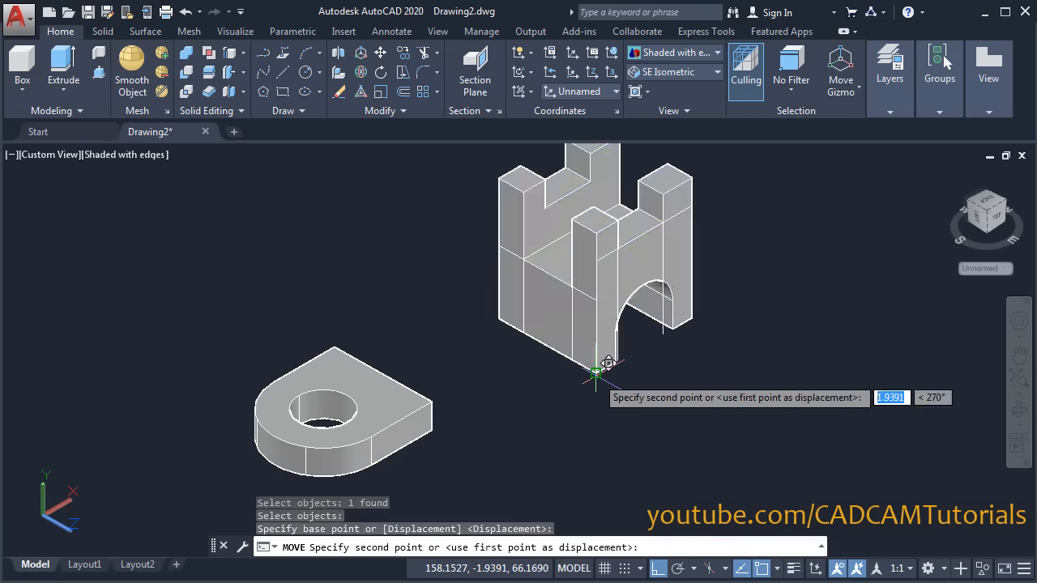
click(658, 569)
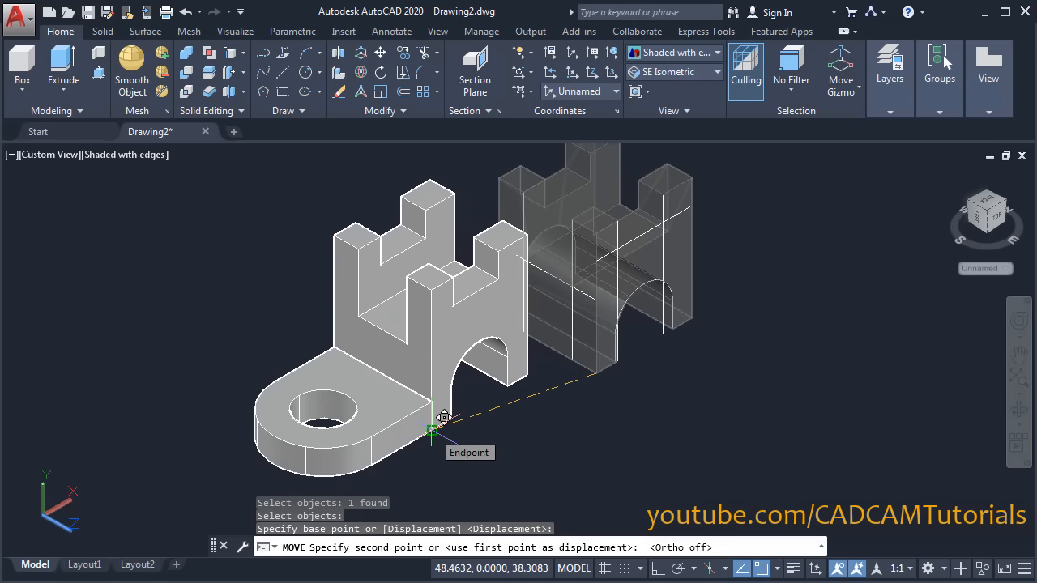
click(444, 417)
Erase all the leftover construction lines and the arch outline beside the joined part
middle_drag(598, 409, 526, 458)
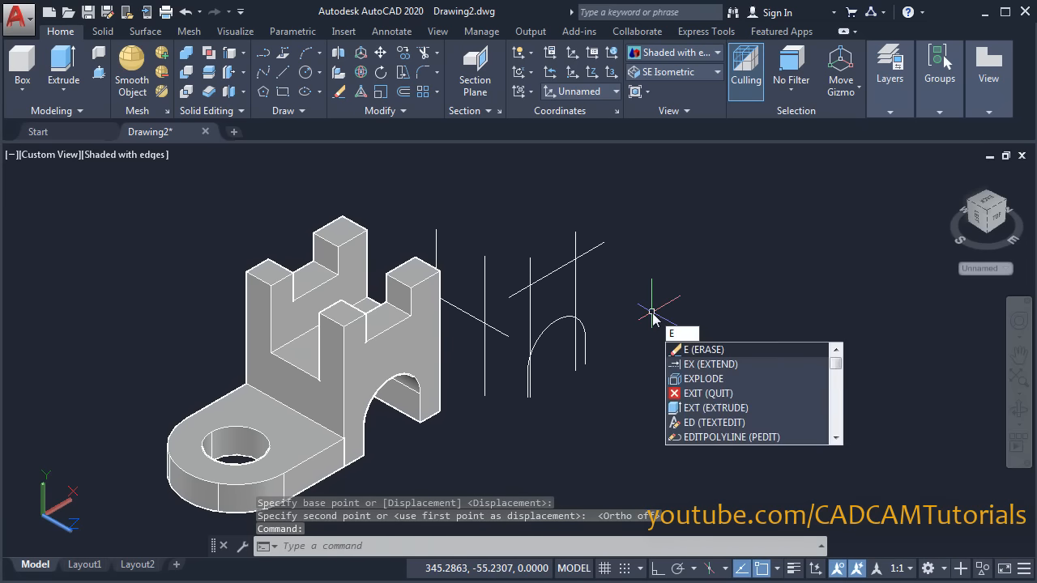
key(Return)
click(673, 421)
click(479, 239)
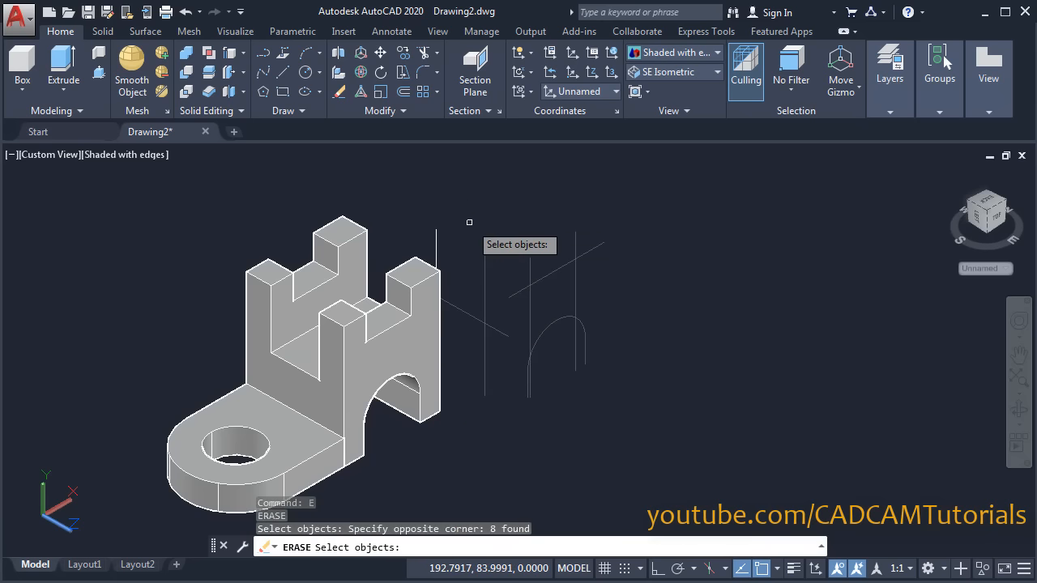
click(441, 236)
click(418, 235)
key(Return)
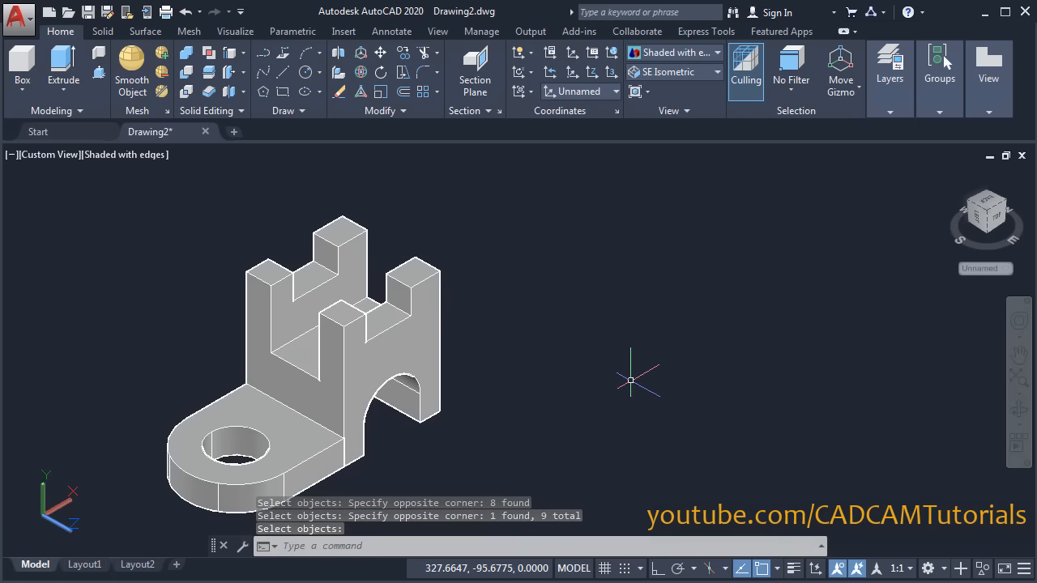
Fit the model in view and check the rib's dimensions in 3D EX - 1.pdf in Adobe Reader, then return to AutoCAD
middle_click(107, 335)
middle_click(107, 335)
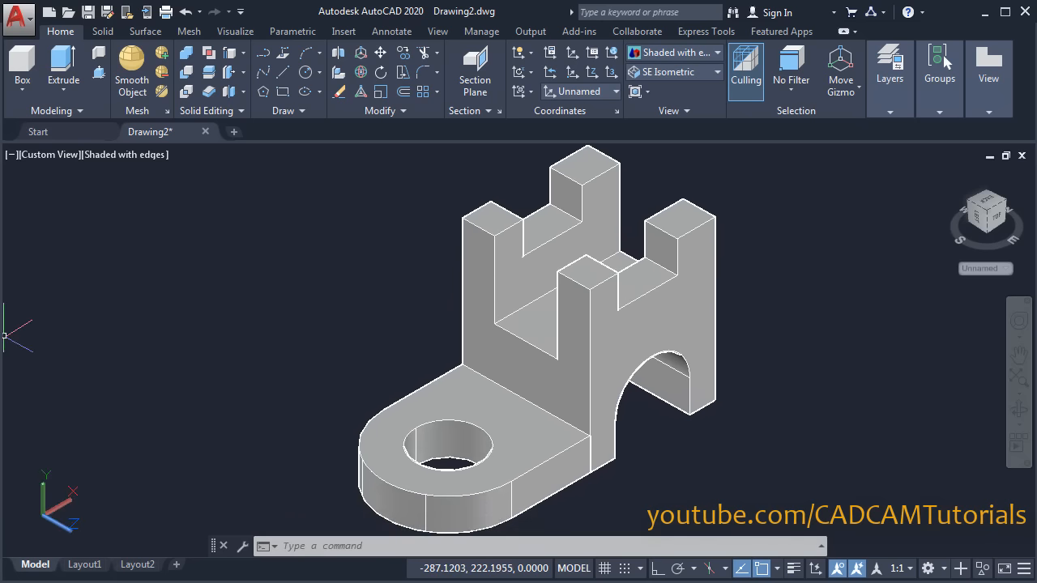
click(1, 336)
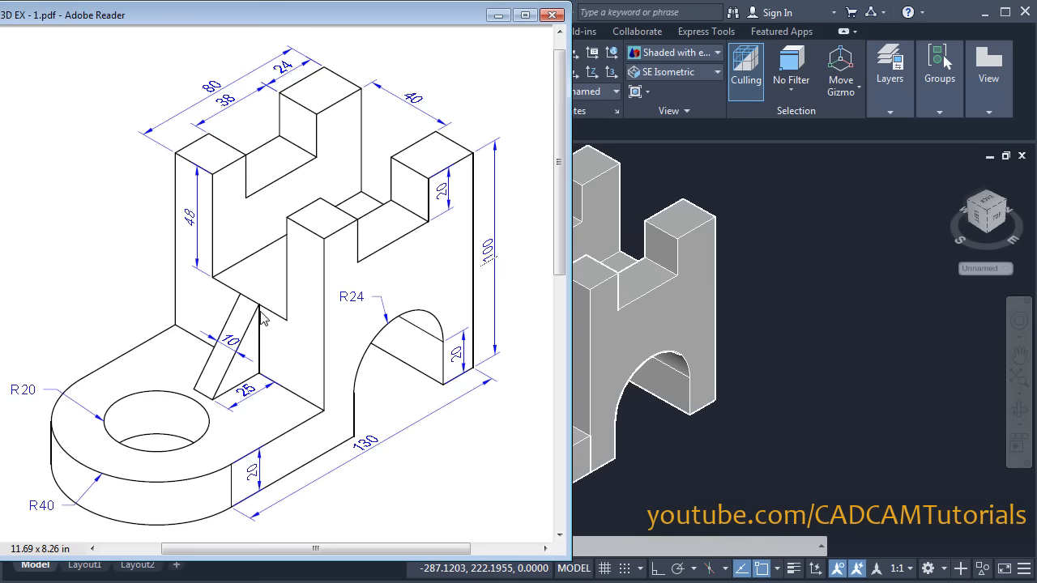
click(771, 354)
Draw the rib's right-triangle profile in the empty space beside the part, 32 down and 25 across with Ortho on, closed to its start point
scroll(860, 433, down, 4)
middle_drag(860, 434, 562, 386)
scroll(562, 386, up, 3)
middle_drag(562, 386, 565, 404)
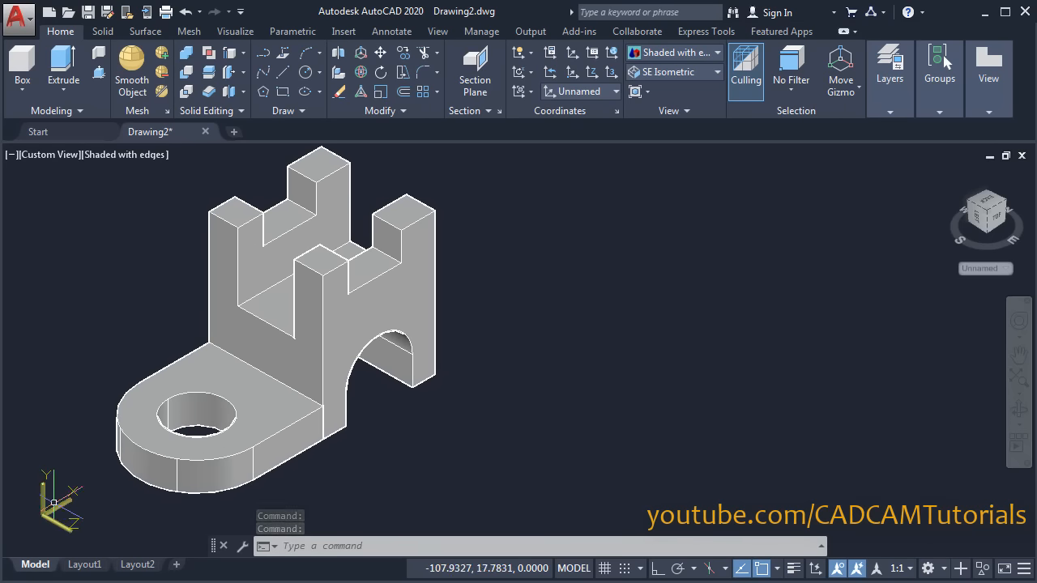
click(283, 73)
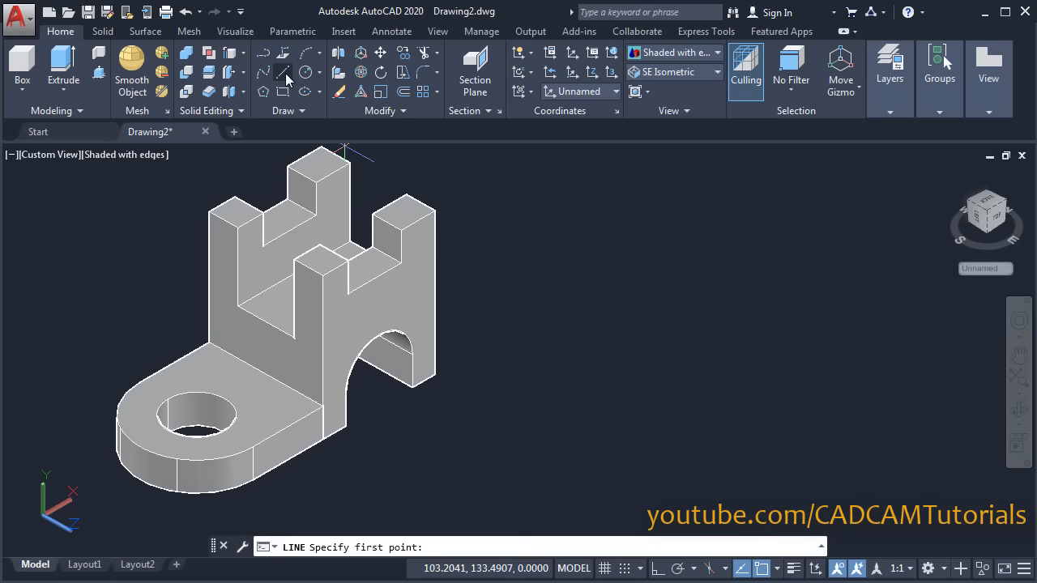
click(659, 276)
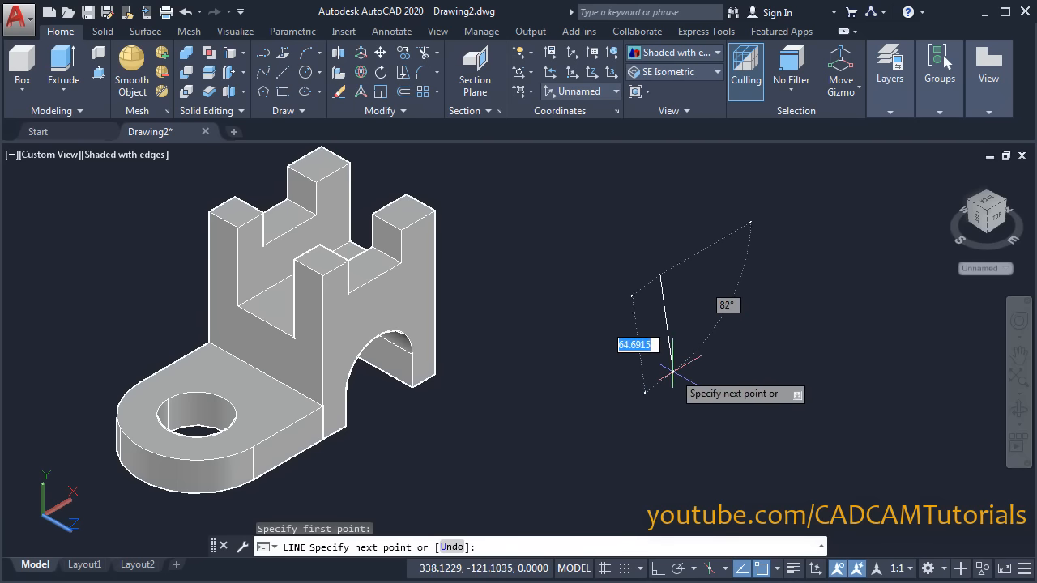
click(658, 569)
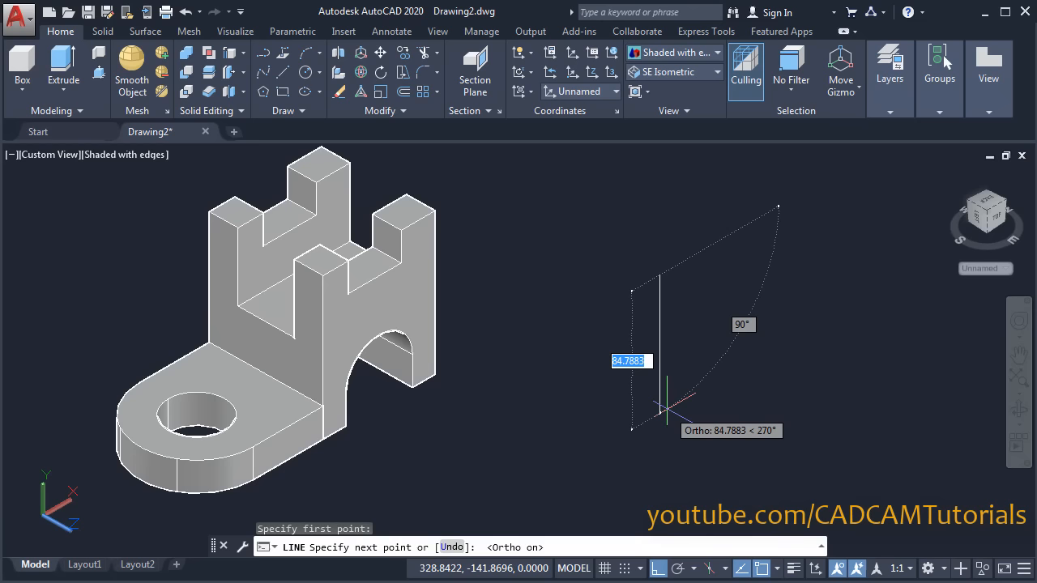
text(32)
key(Return)
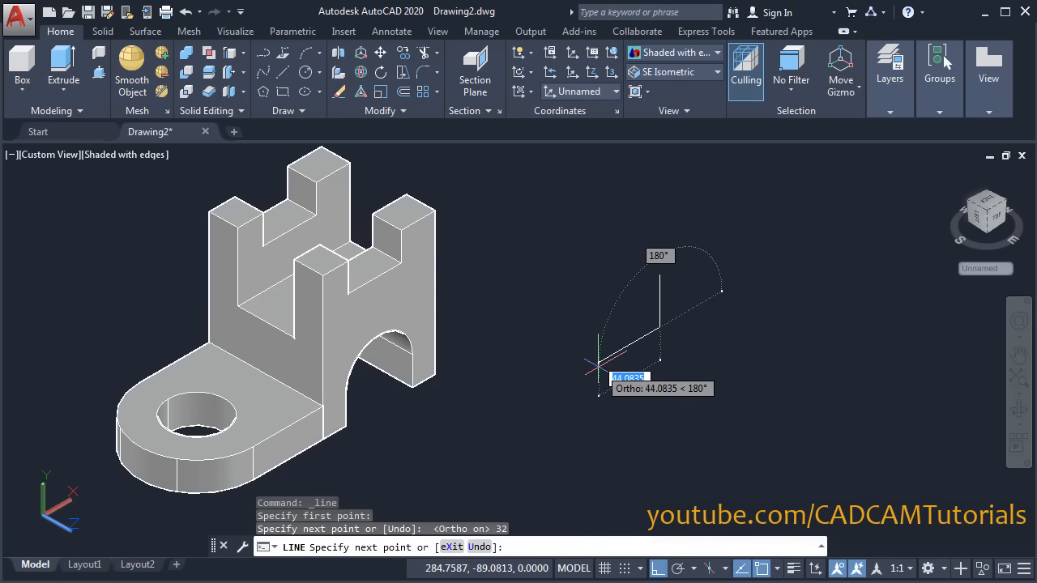
text(25)
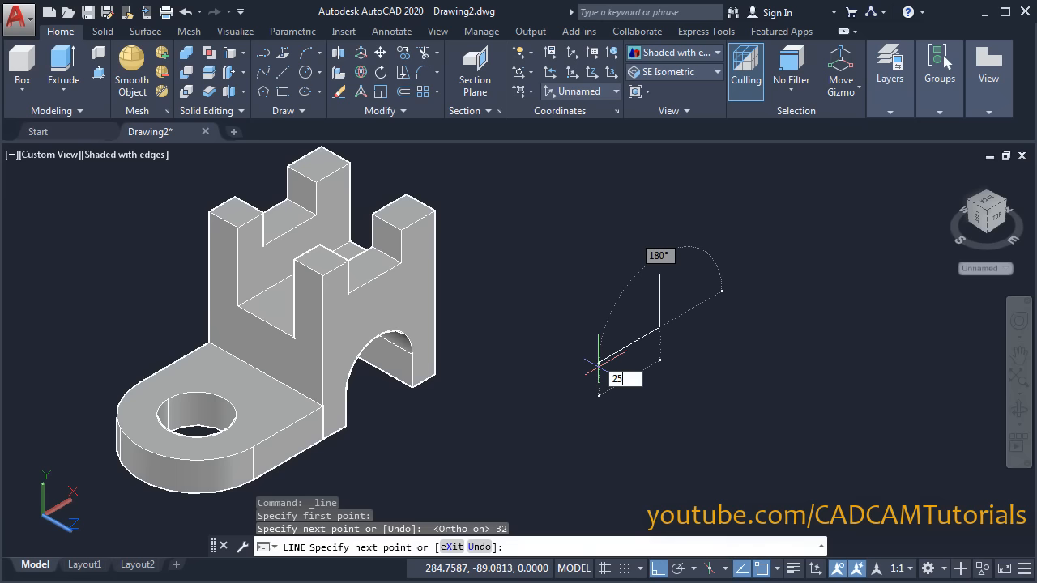
key(Return)
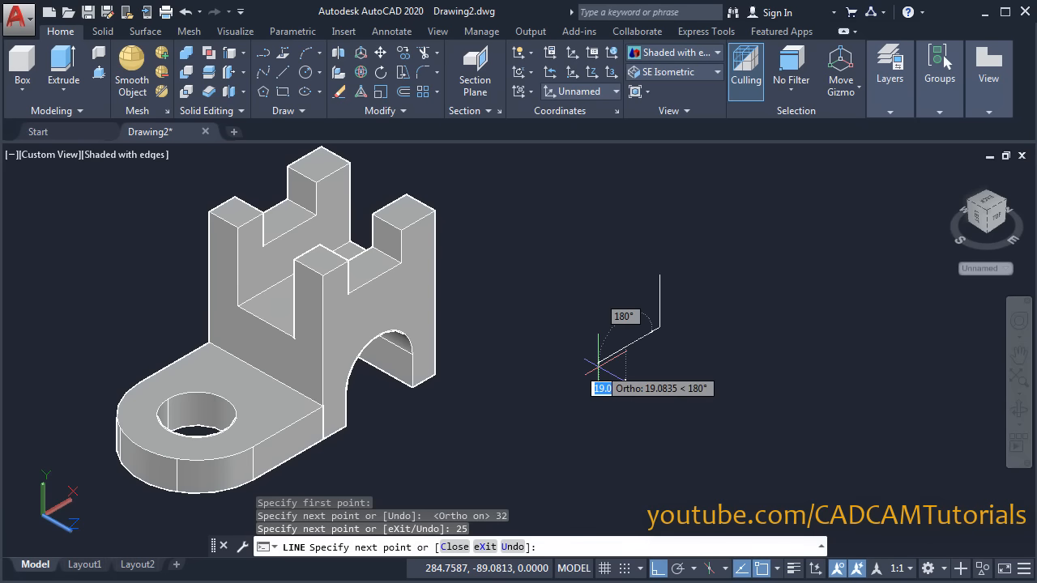
click(659, 275)
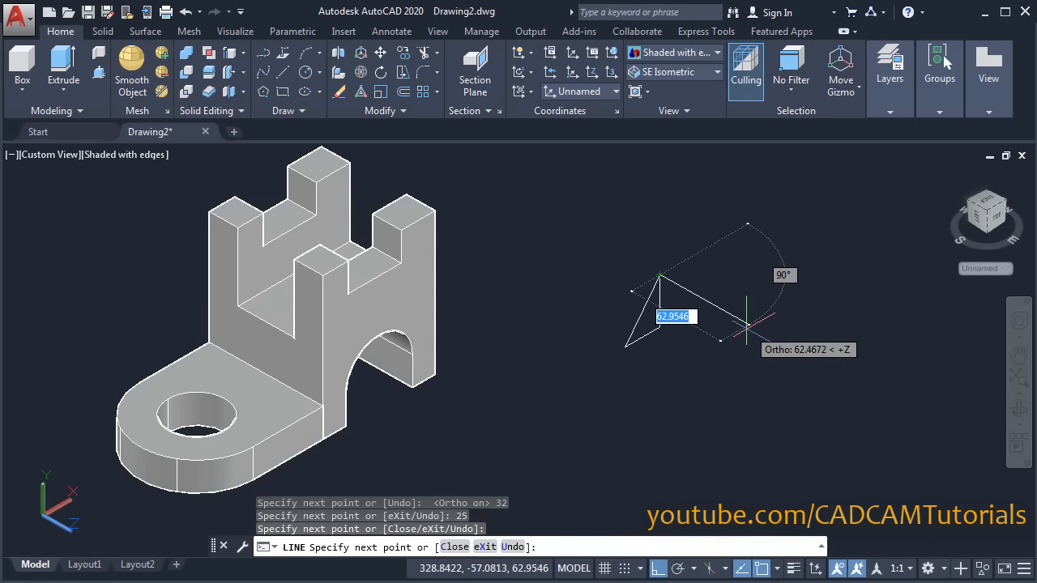
key(Return)
Presspull the area inside the triangle by 10 to form the rib solid
scroll(685, 294, up, 3)
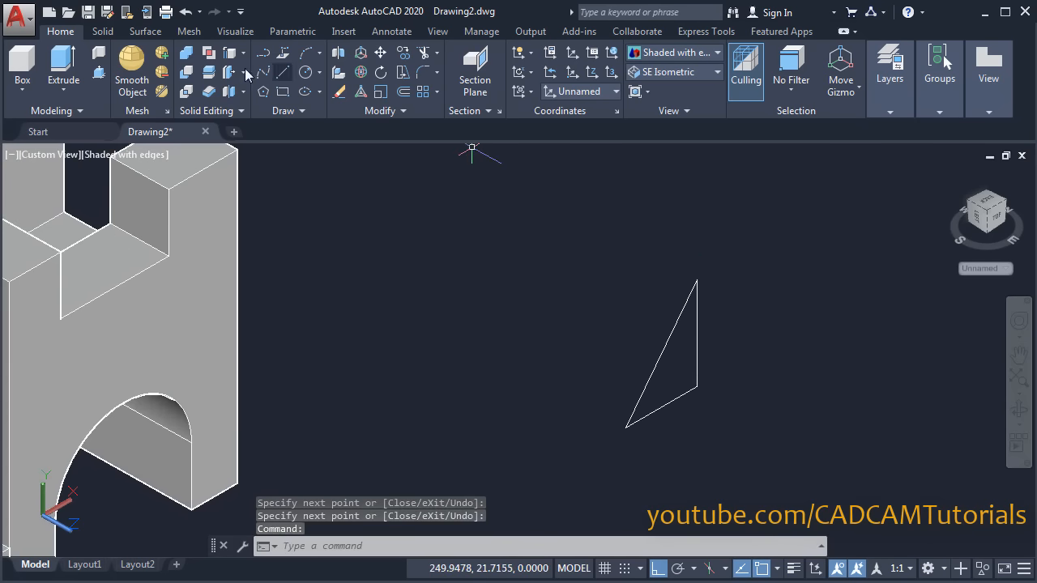
click(100, 74)
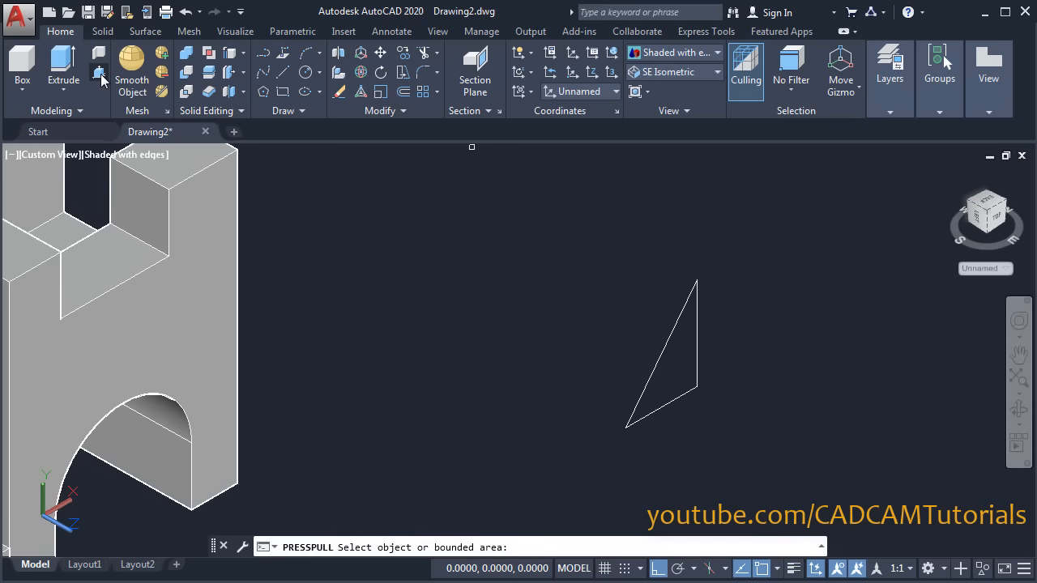
click(675, 372)
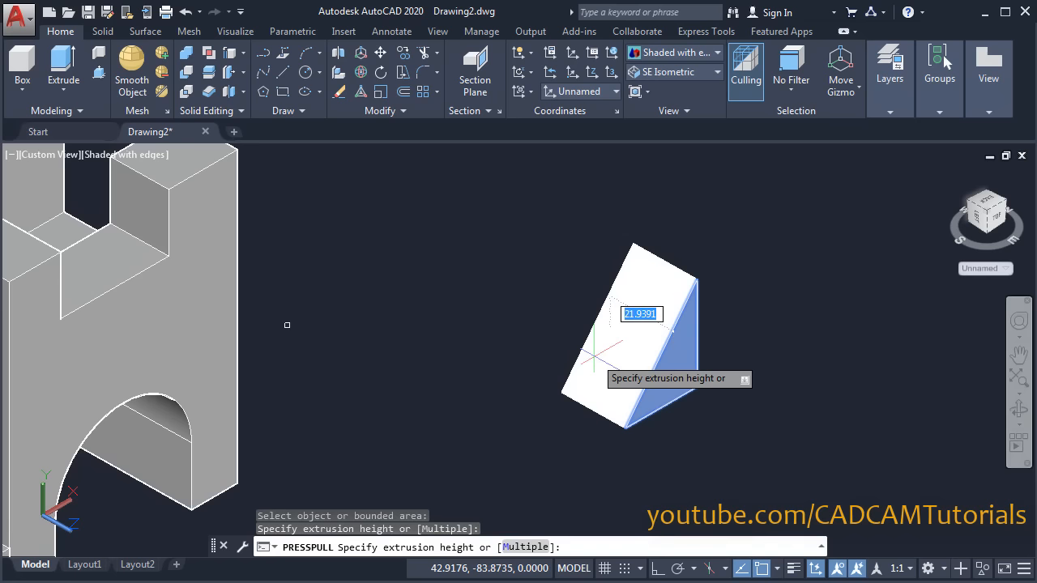
text(10)
key(Return)
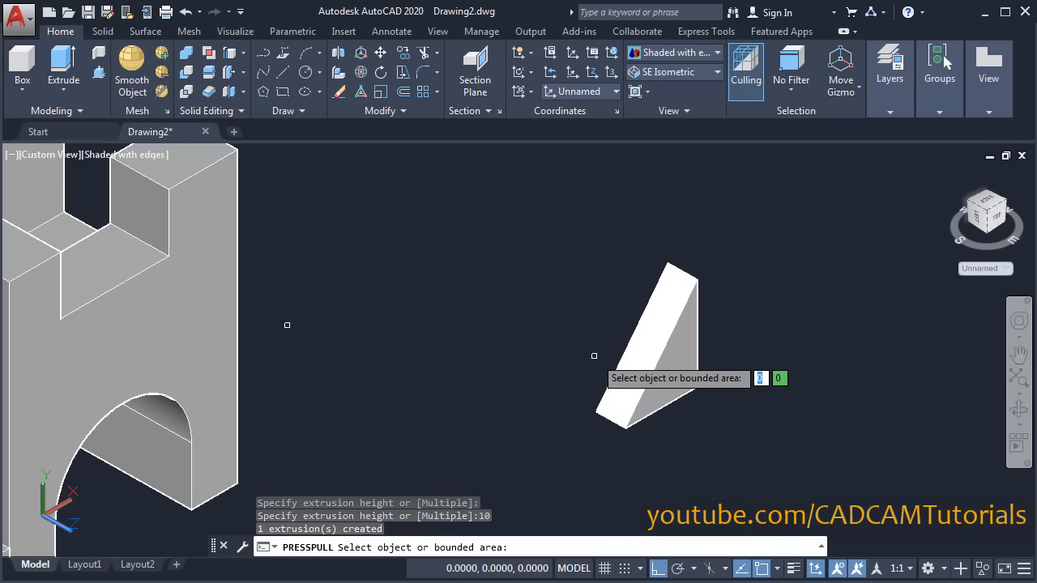
key(Return)
Move the rib by the midpoint of its top edge onto the midpoint of the slot floor's front edge, above the base plate
scroll(600, 348, down, 4)
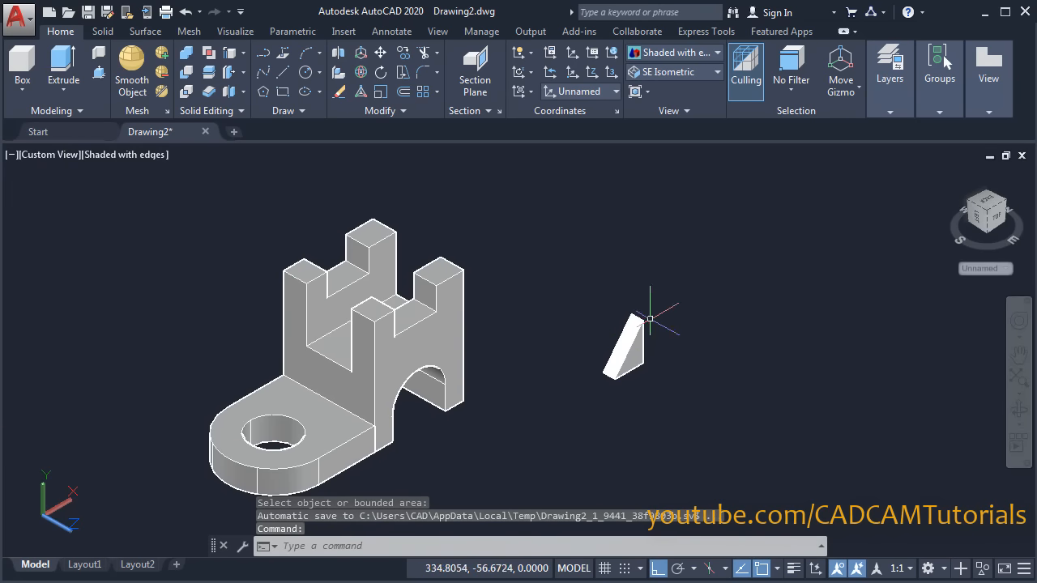
click(381, 53)
click(625, 348)
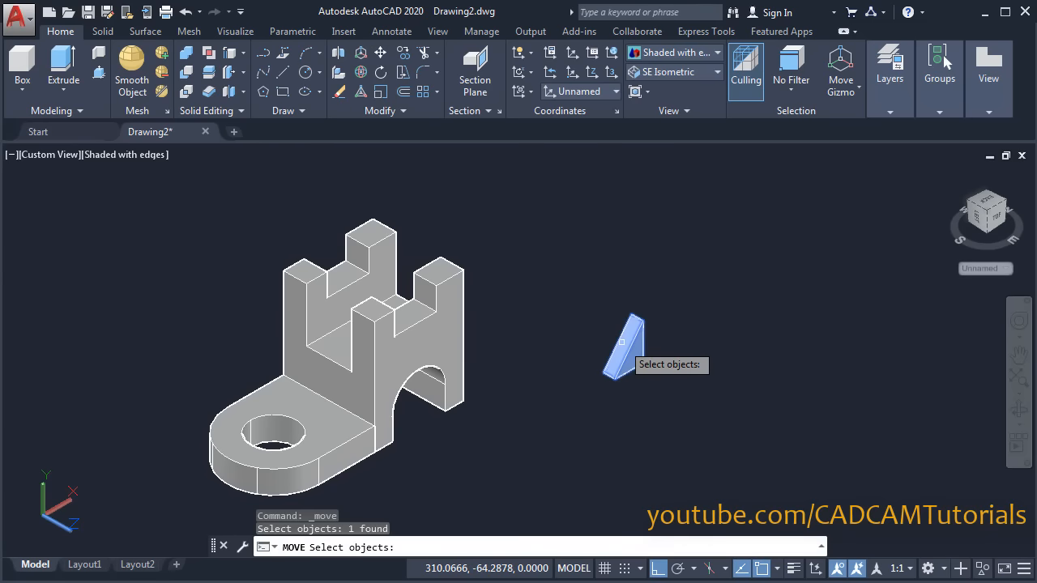
key(Return)
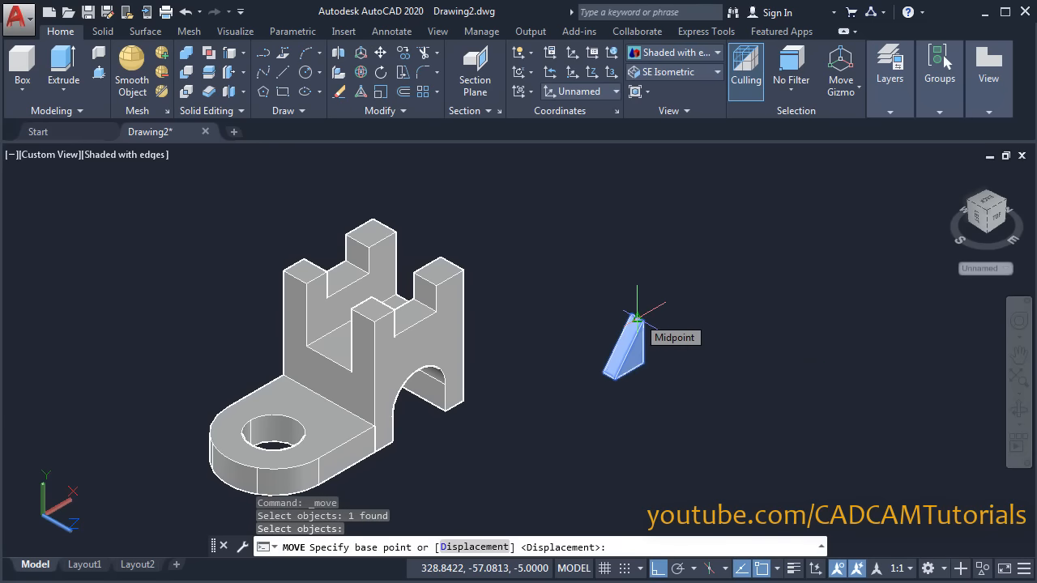
scroll(636, 318, up, 3)
click(637, 318)
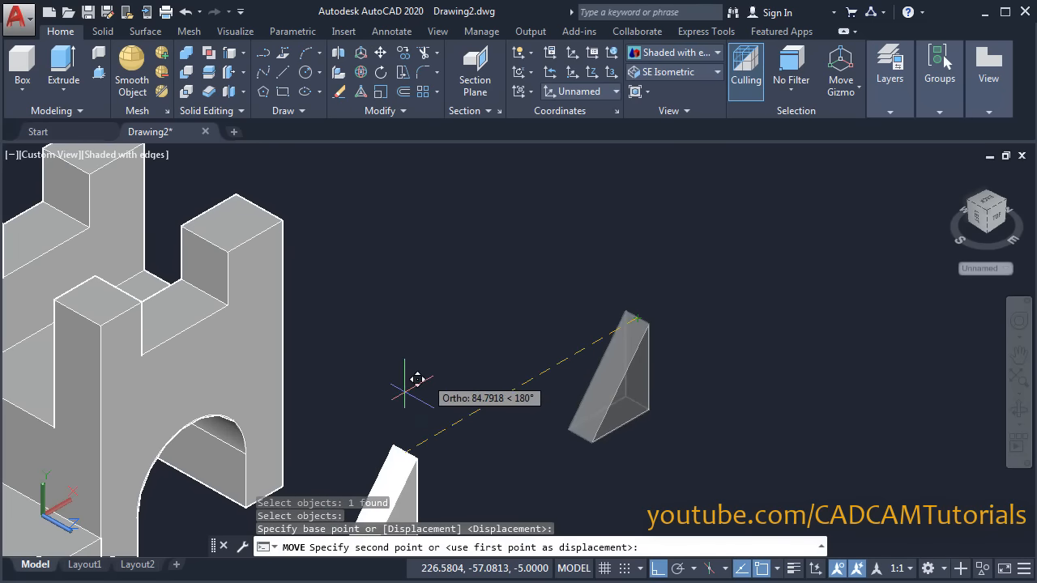
middle_drag(392, 405, 769, 295)
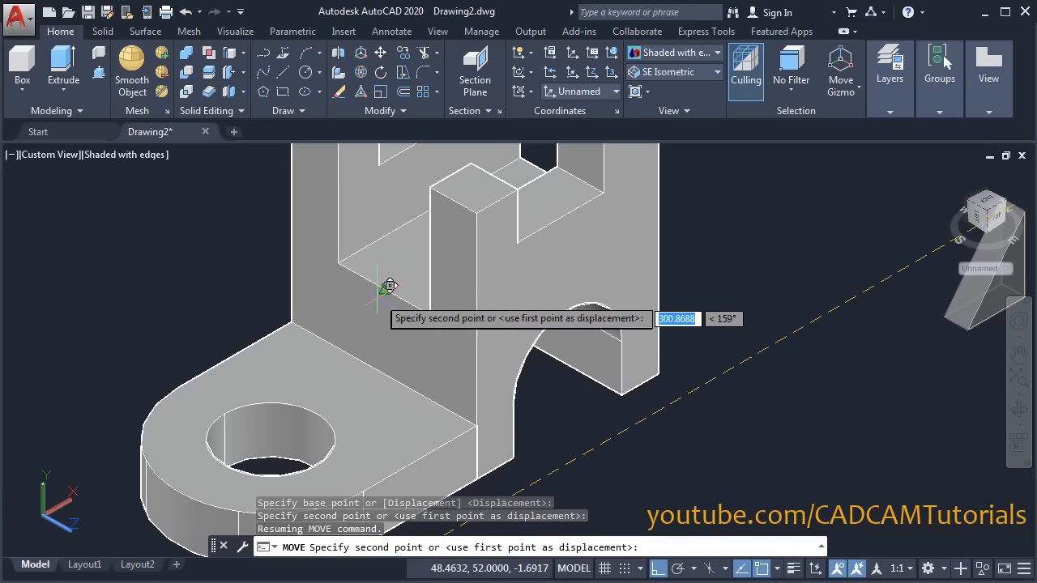
click(384, 287)
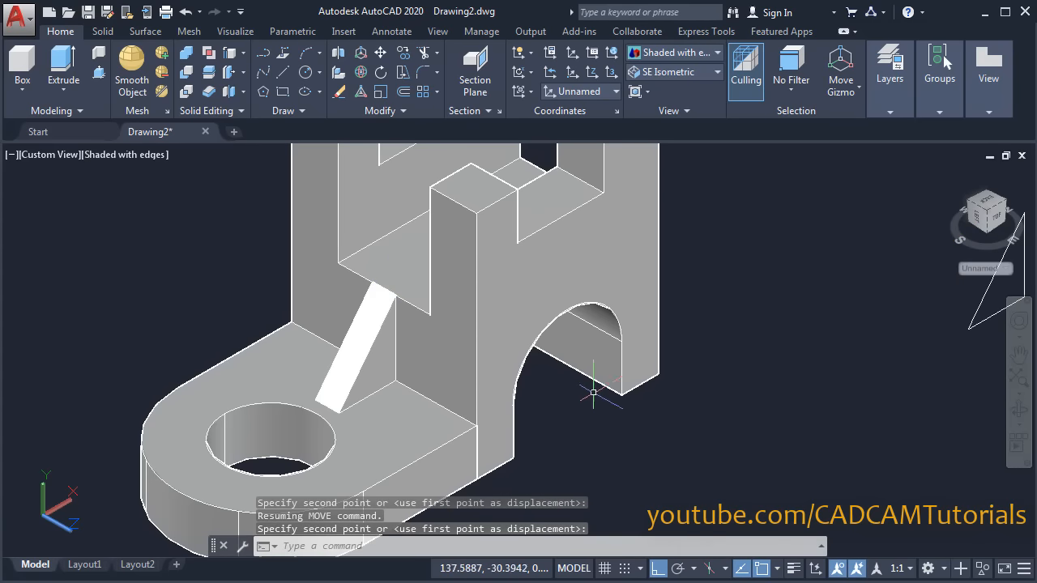
Erase the leftover triangle outline beside the part
scroll(741, 375, down, 4)
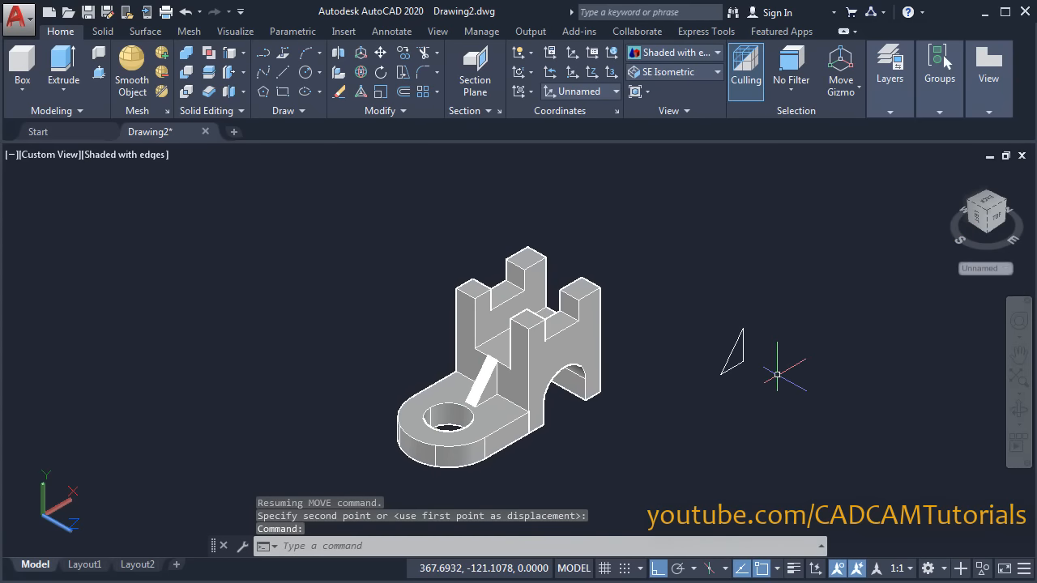
text(e)
key(Return)
click(763, 314)
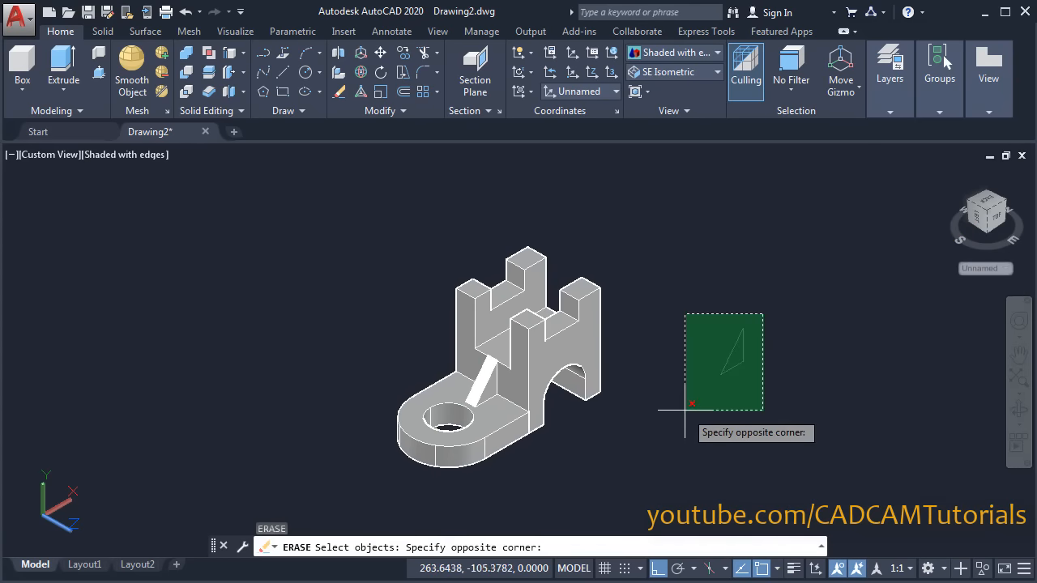
click(685, 410)
key(Return)
Union the base plate, slotted block and rib into one solid
scroll(449, 383, up, 3)
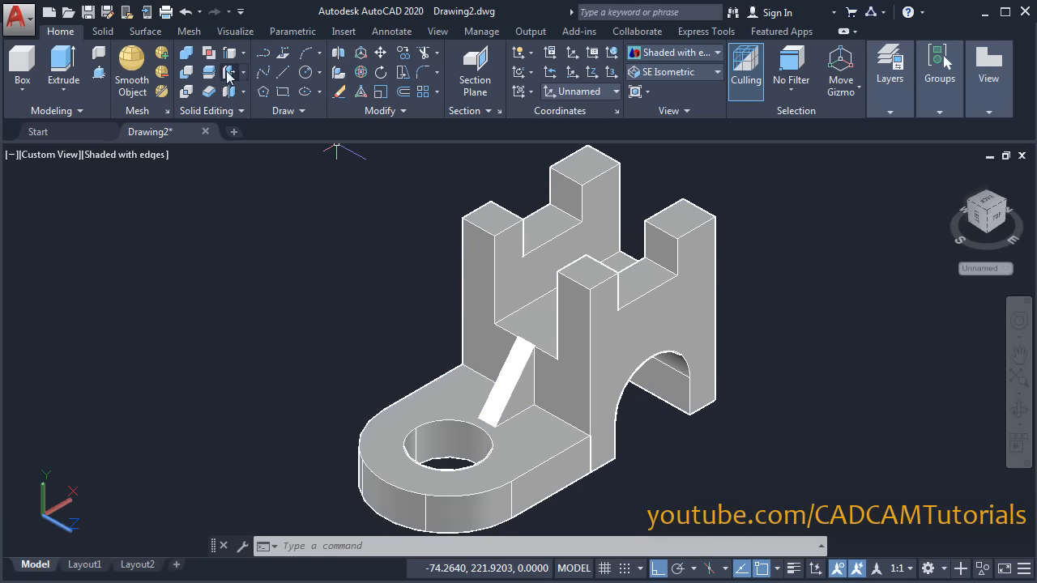
click(186, 55)
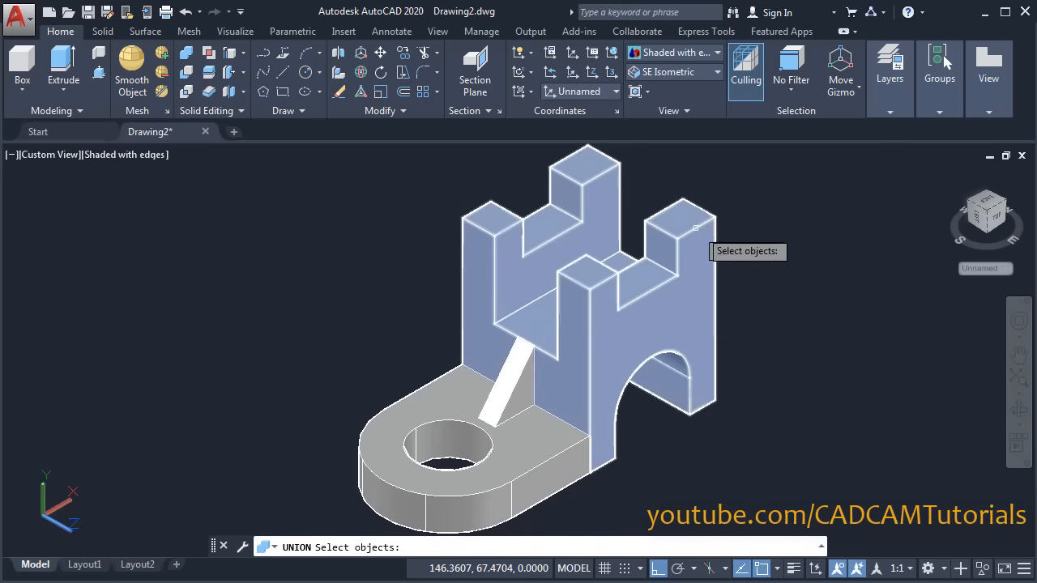
click(732, 183)
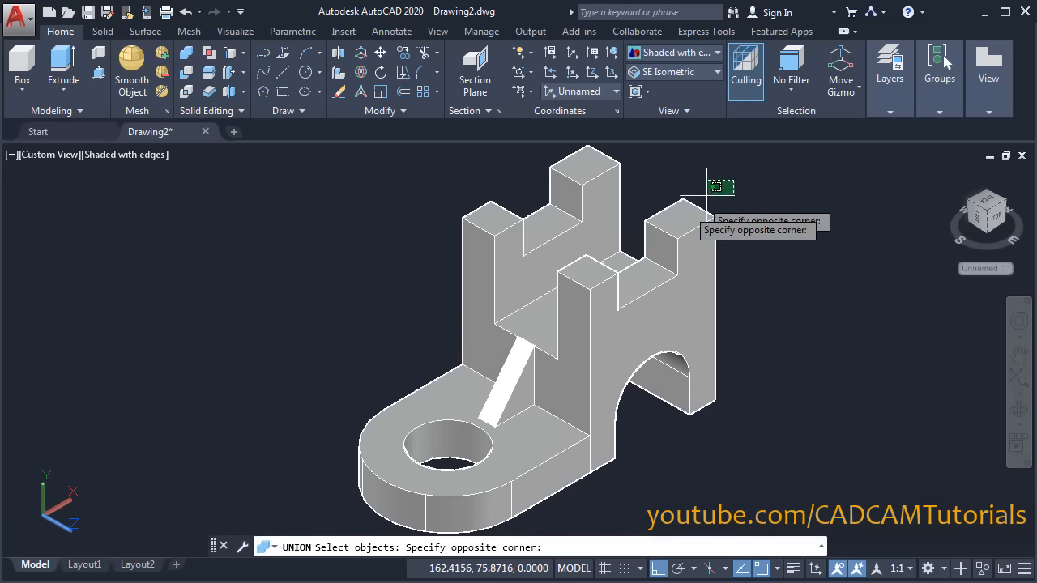
click(296, 486)
key(Return)
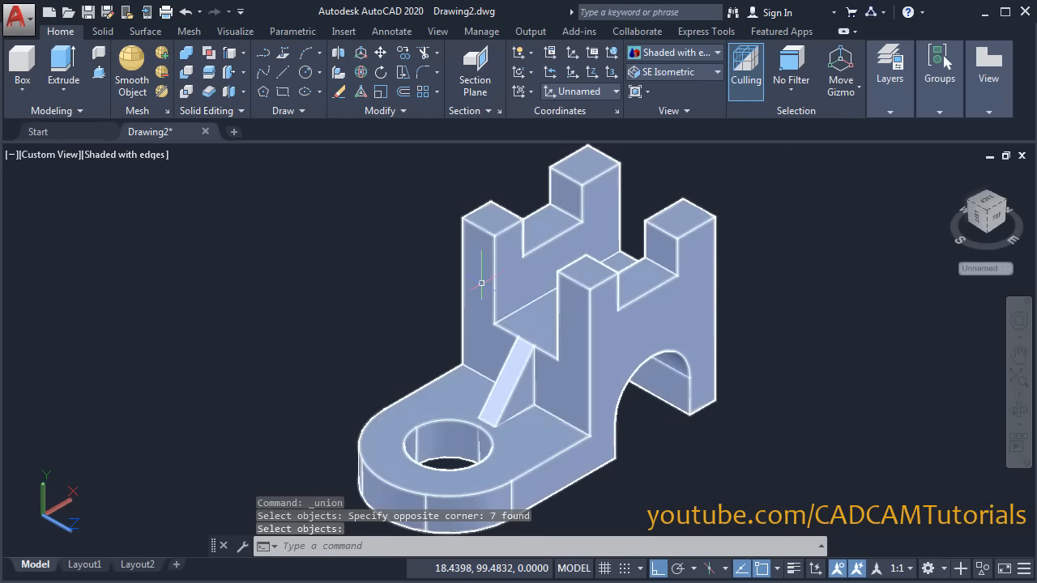
Set the united solid's color to index color 71 and deselect it
click(603, 342)
double_click(604, 342)
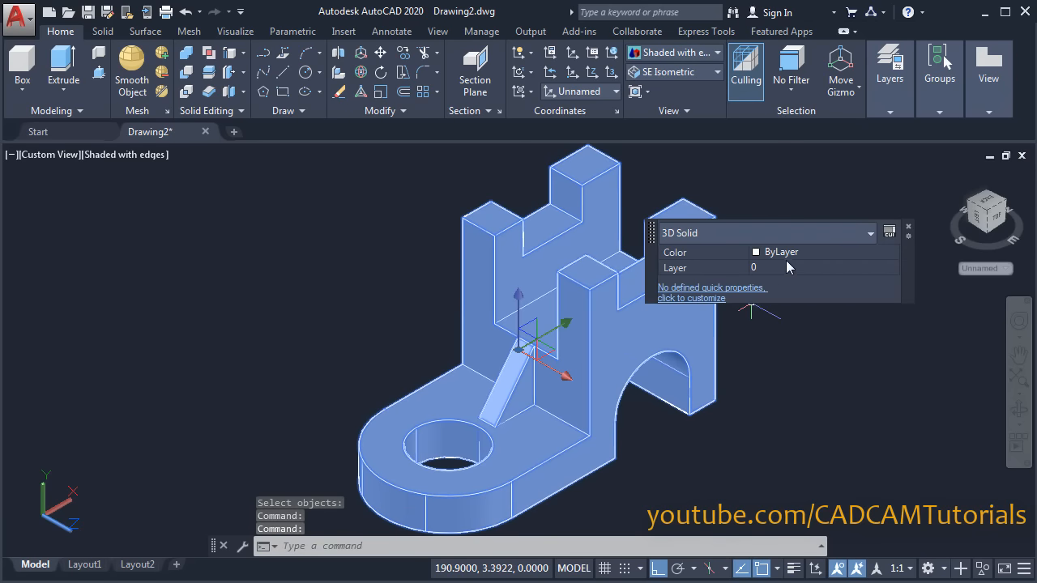
click(784, 252)
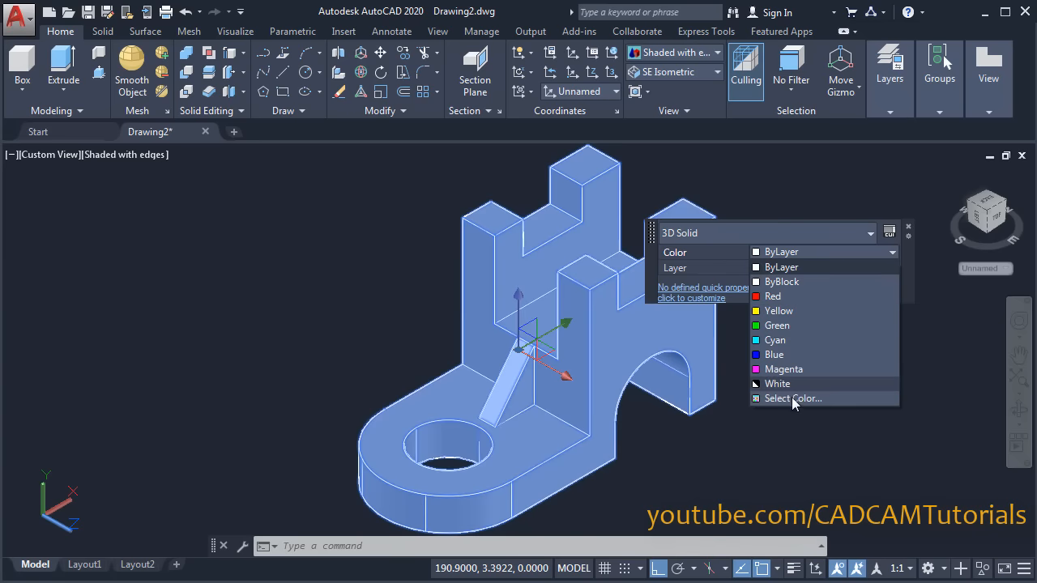
click(800, 400)
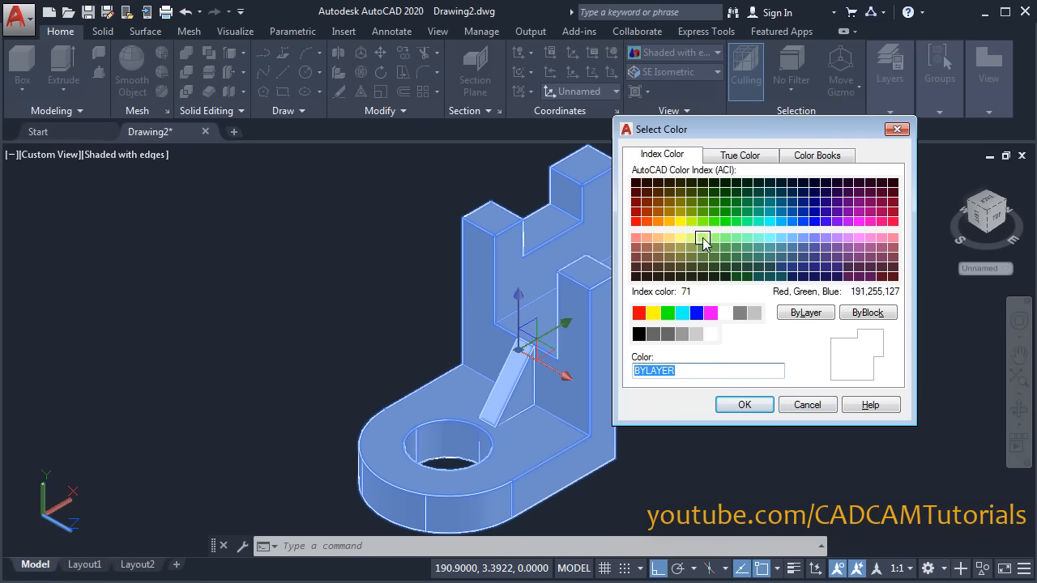
click(702, 237)
click(742, 405)
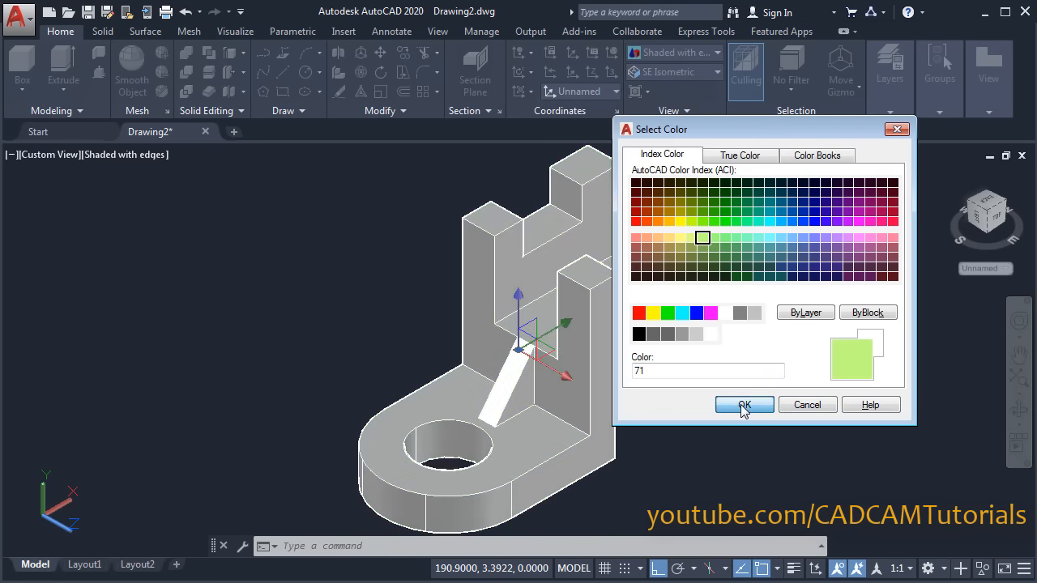
key(Escape)
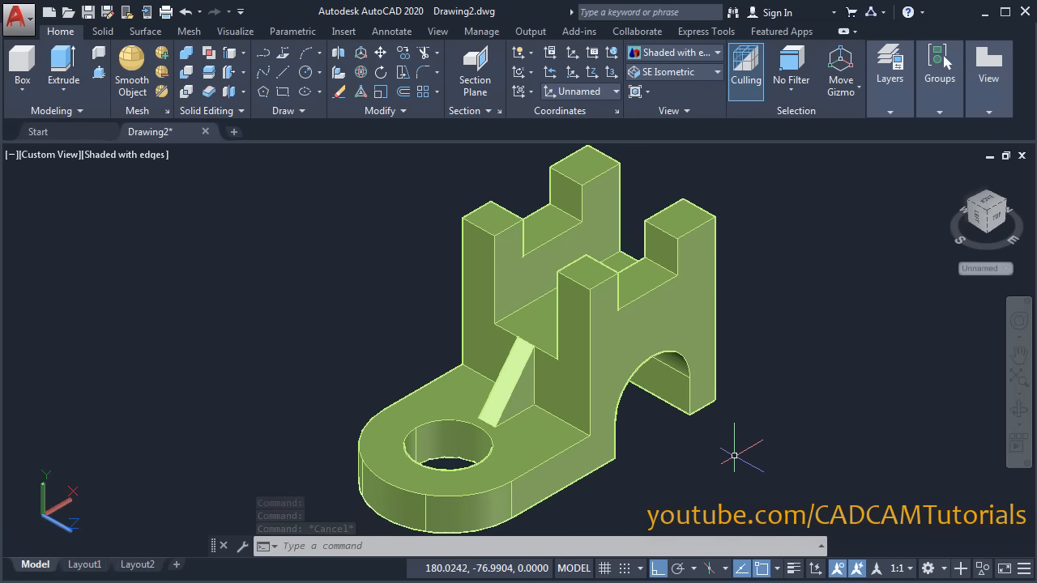
Start a new drawing and accept decimal length units with 0.0000 precision and millimeters as the insertion scale
click(233, 133)
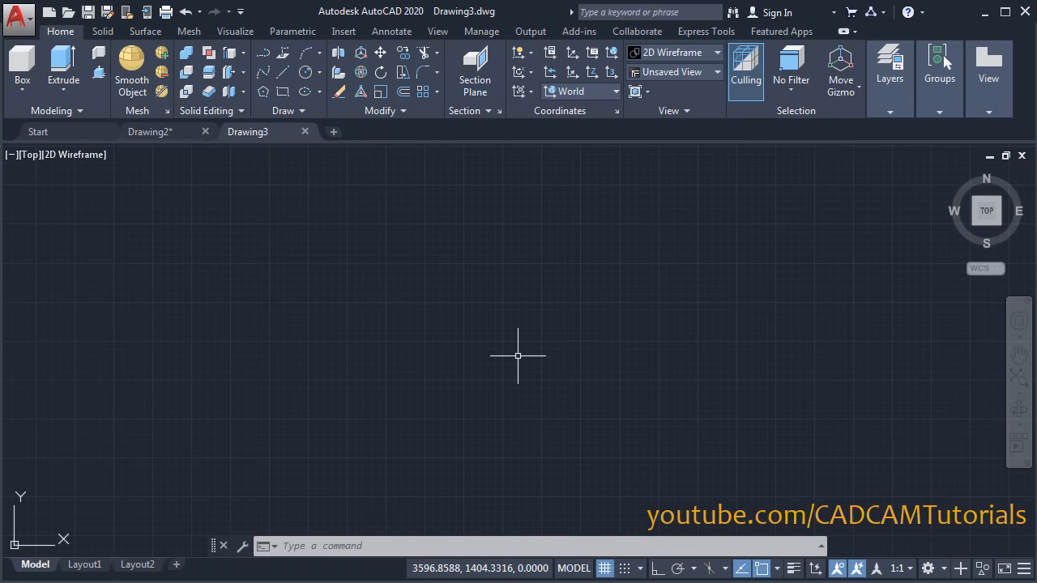
key(Return)
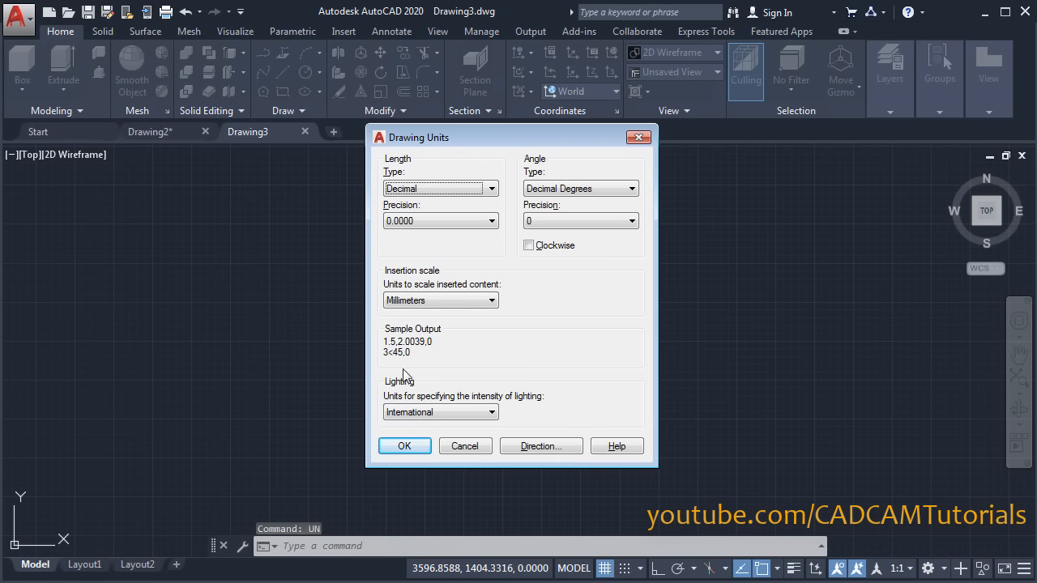
click(405, 446)
Examine the next exercise in 3D EX - 1.pdf, the clamp-type bracket with two cylinders, in Adobe Reader and return to AutoCAD
click(1, 364)
drag(560, 218, 564, 473)
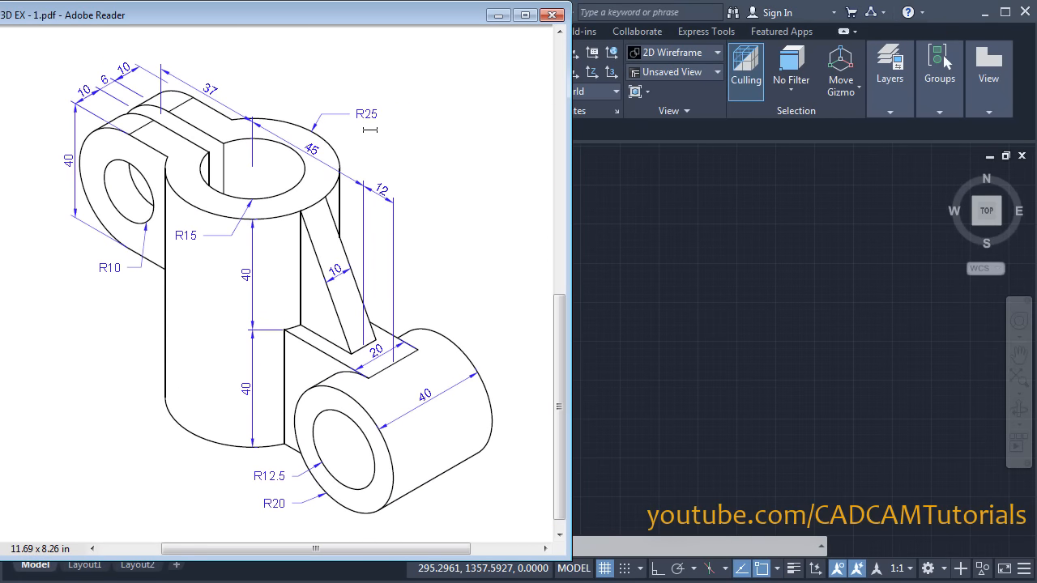
click(580, 257)
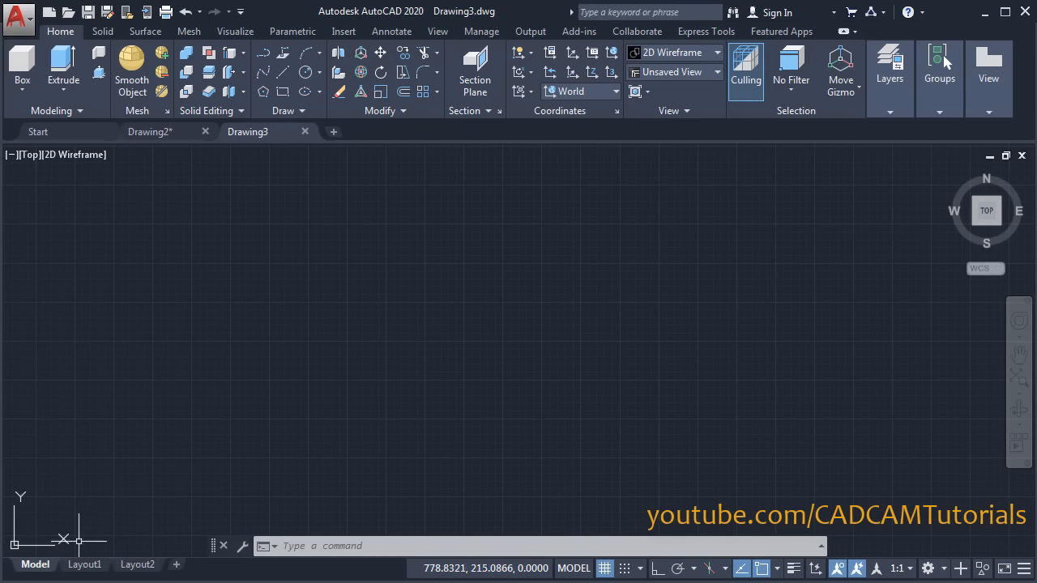
Switch to the SE Isometric view and set the UCS icon display to Noorigin
click(666, 71)
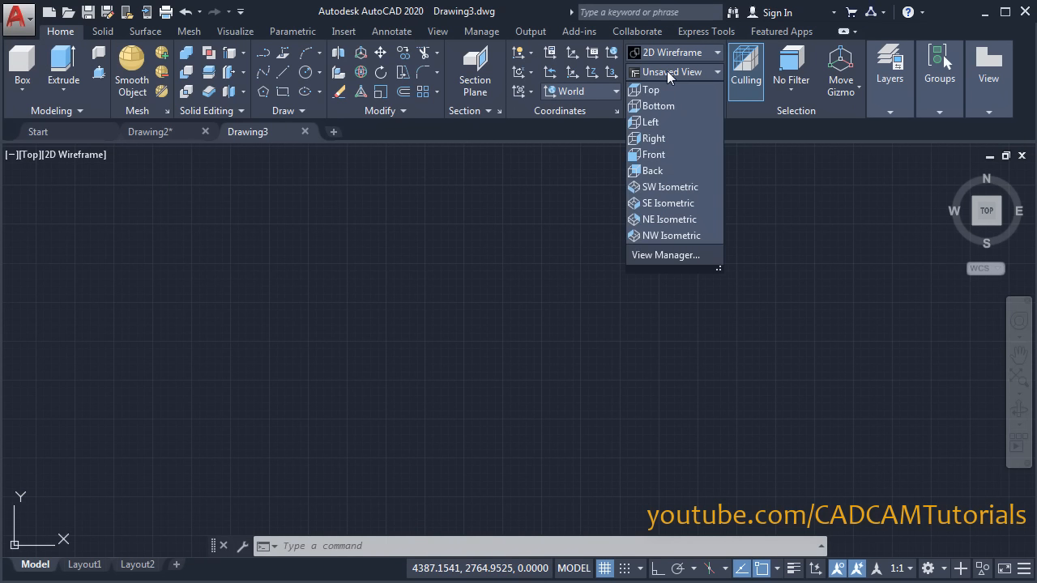
click(656, 202)
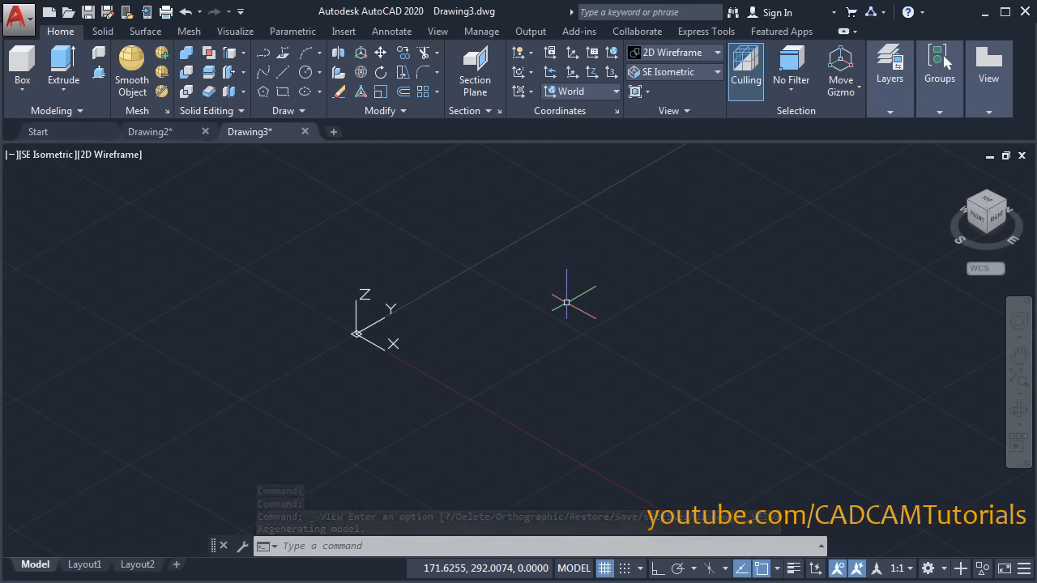
text(ucsicon)
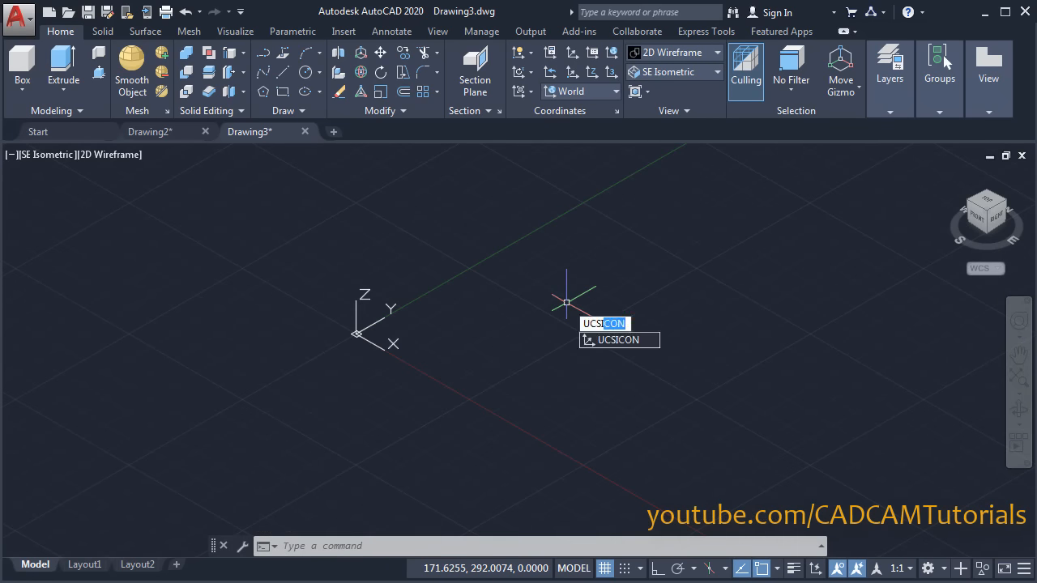
key(Return)
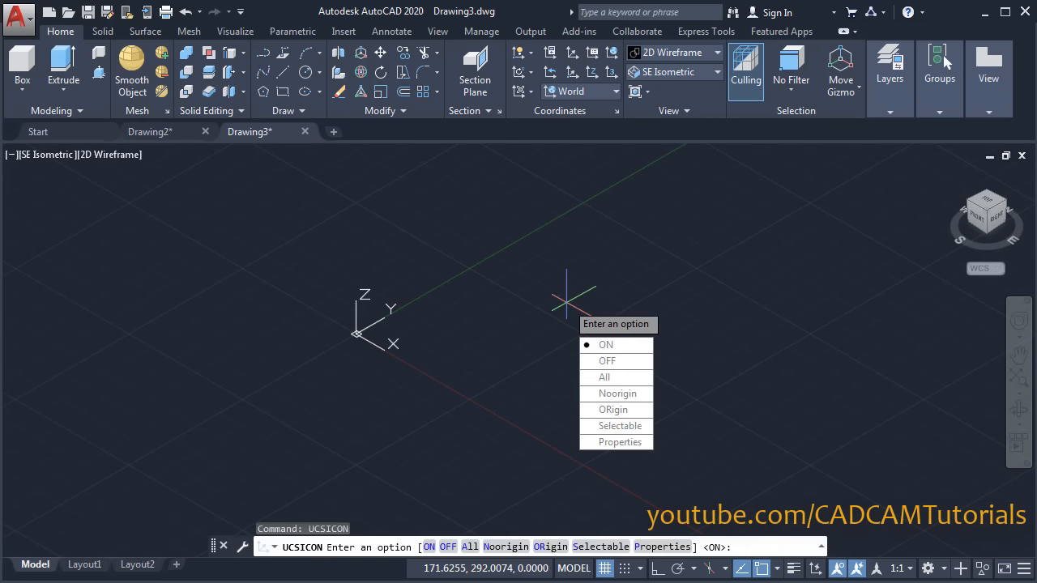
click(618, 395)
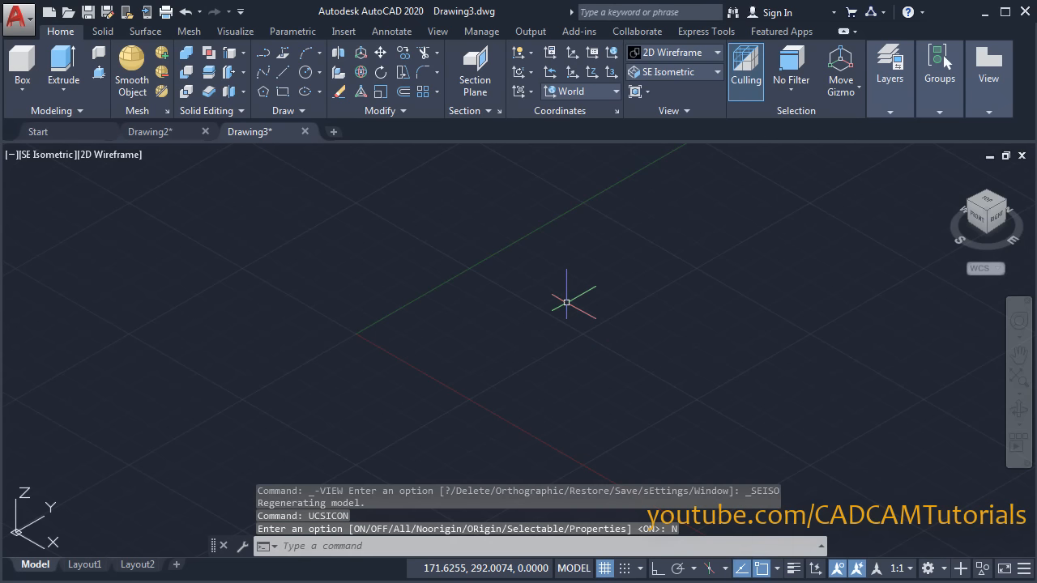
Draw a circle of radius 15 centered near the drawing origin
click(307, 74)
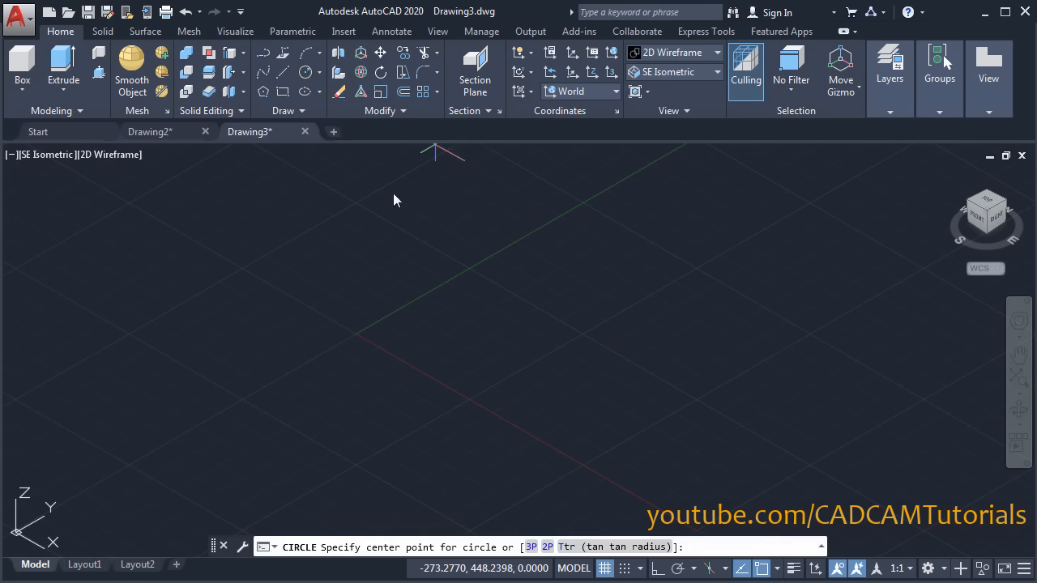
click(360, 332)
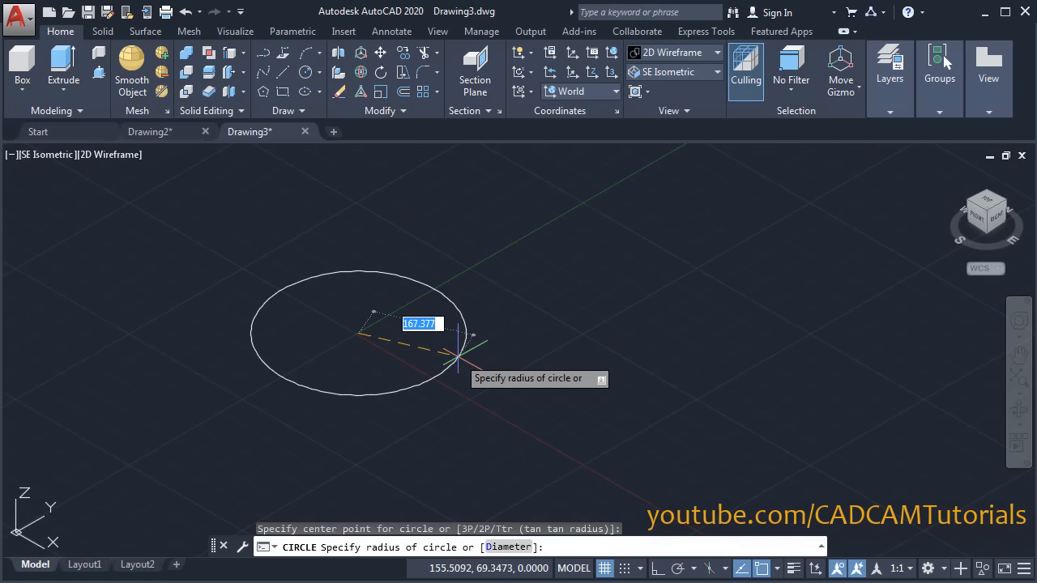
text(15)
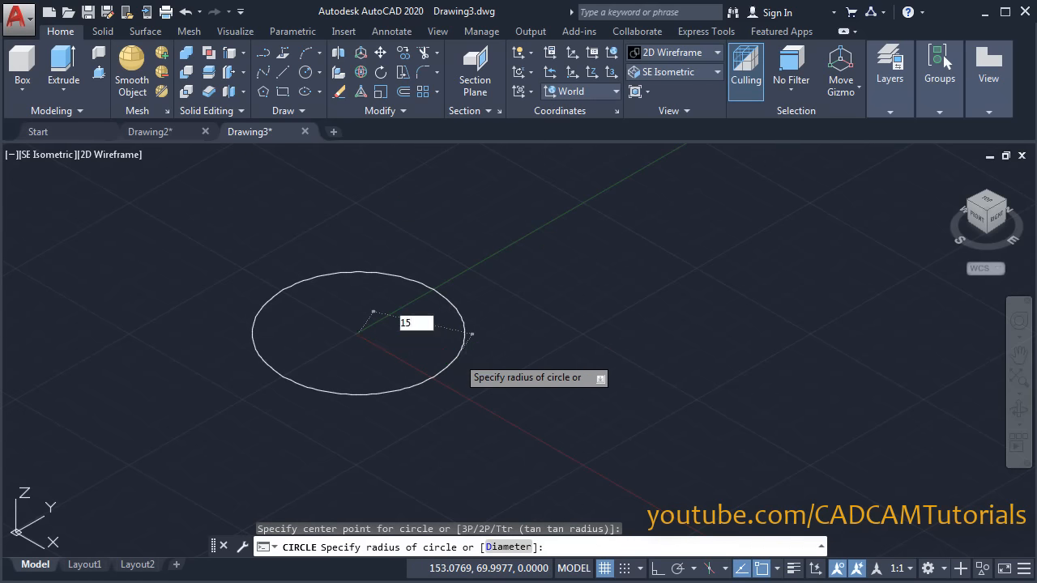
key(Return)
Draw a concentric circle of radius 25 around the 15 radius circle
scroll(345, 348, up, 10)
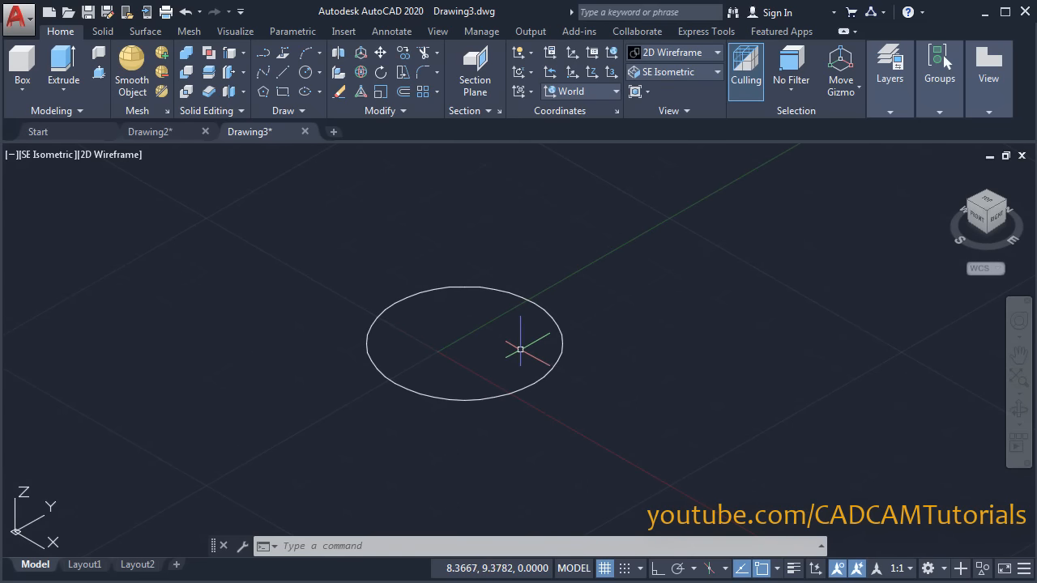
key(Return)
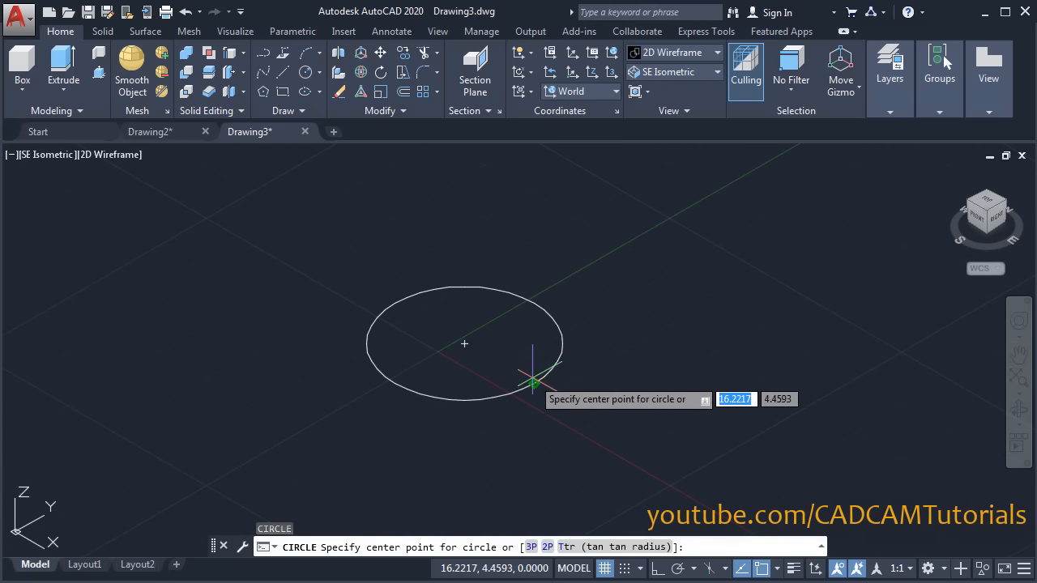
click(464, 343)
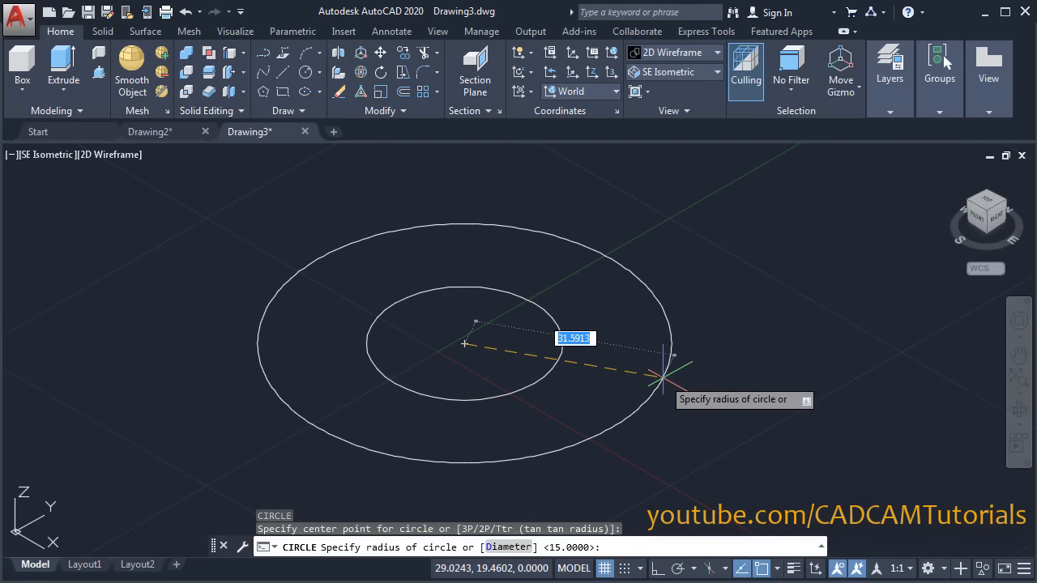
text(25)
key(Return)
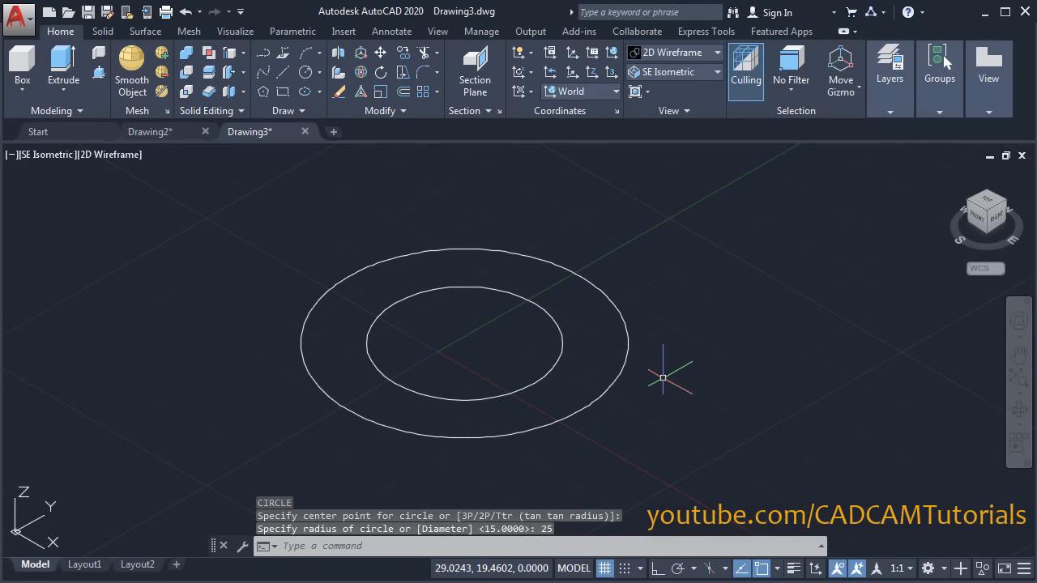
Check the cylinder height in 3D EX - 1.pdf, presspull the ring between the circles to 80, and apply the Shaded with edges style
scroll(694, 308, down, 5)
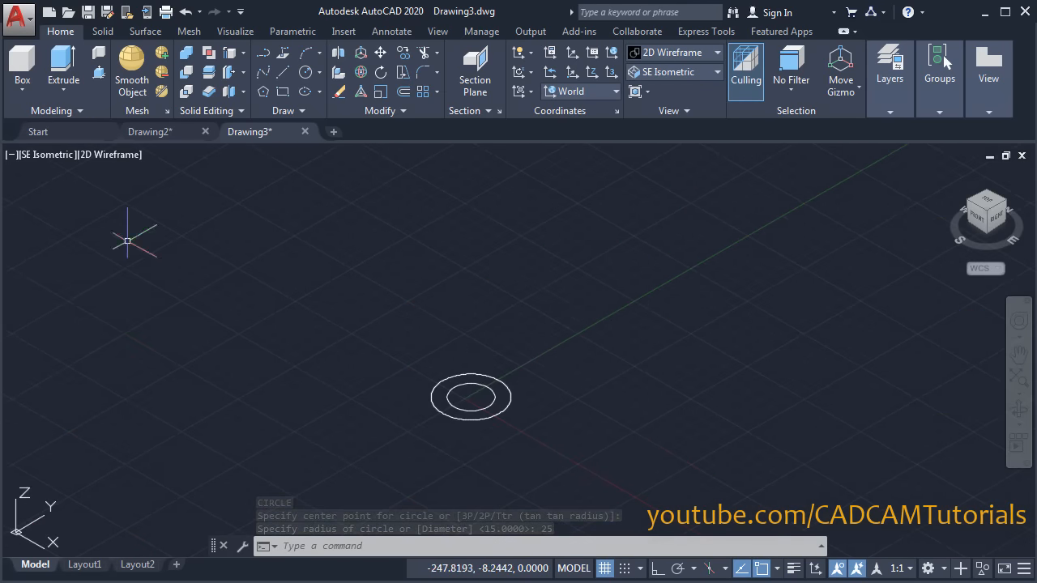
key(alt+Tab)
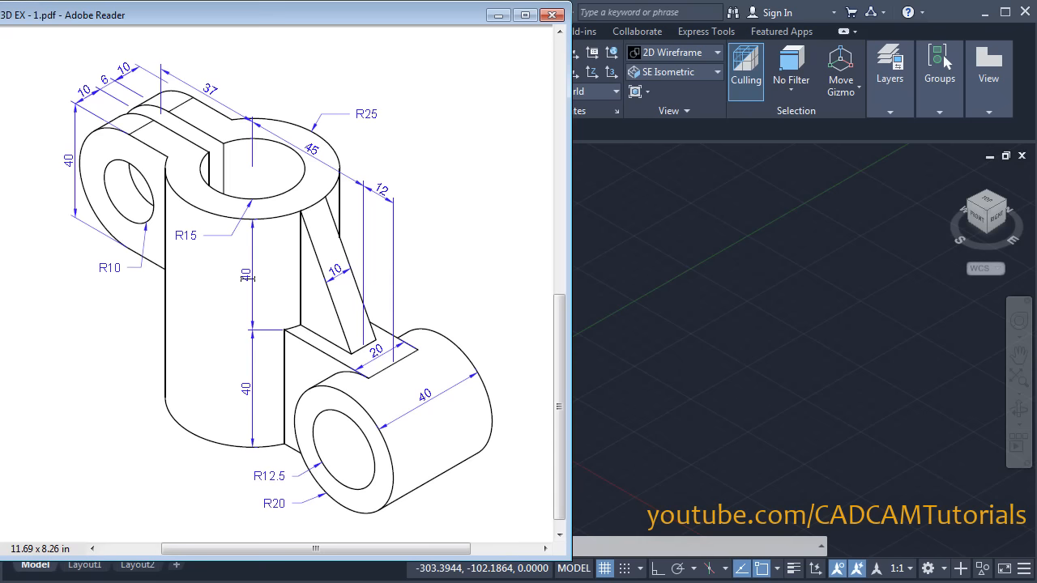
click(698, 358)
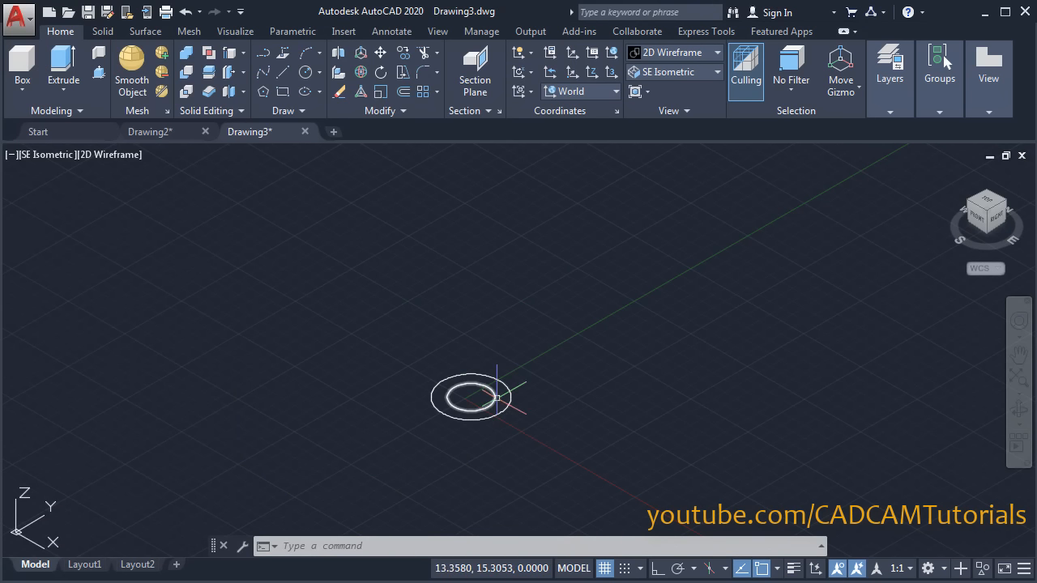
click(98, 72)
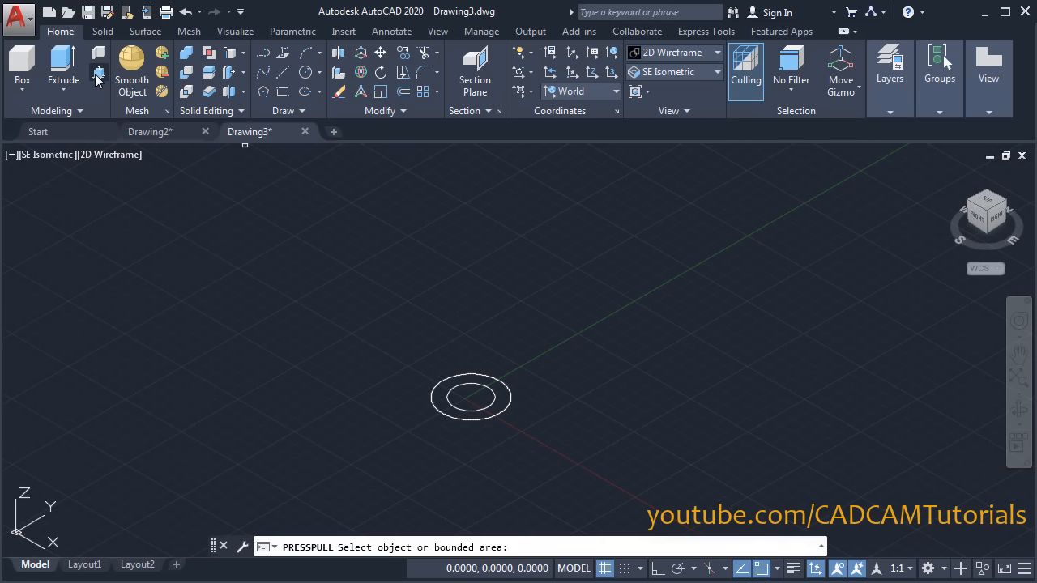
click(501, 394)
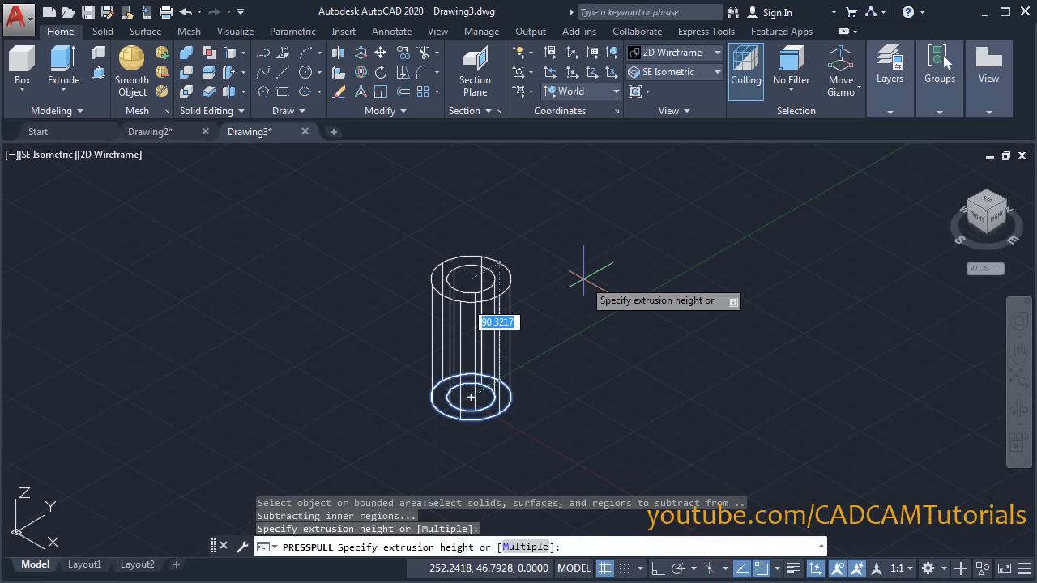
text(80)
key(Return)
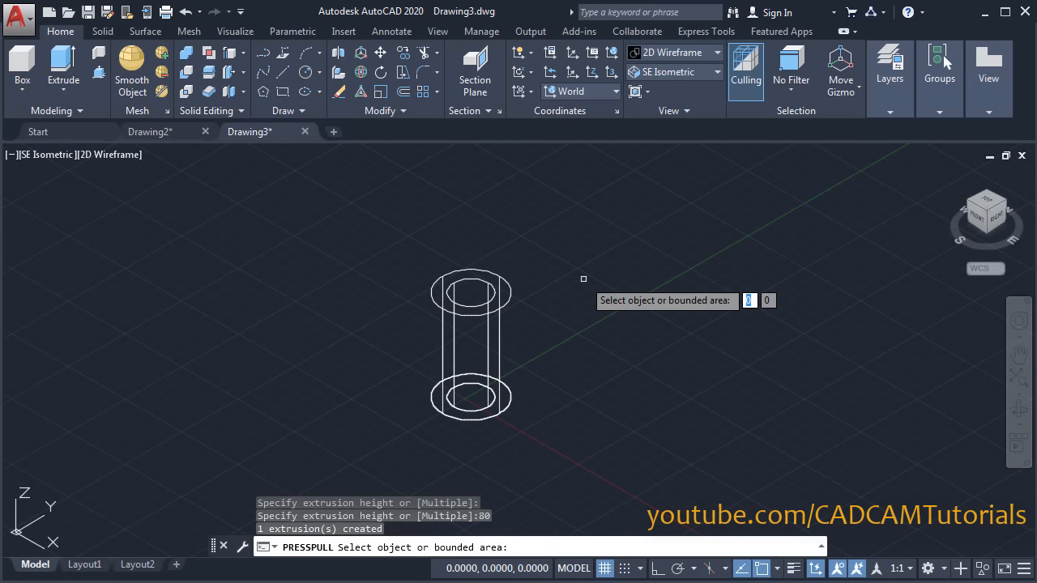
key(Return)
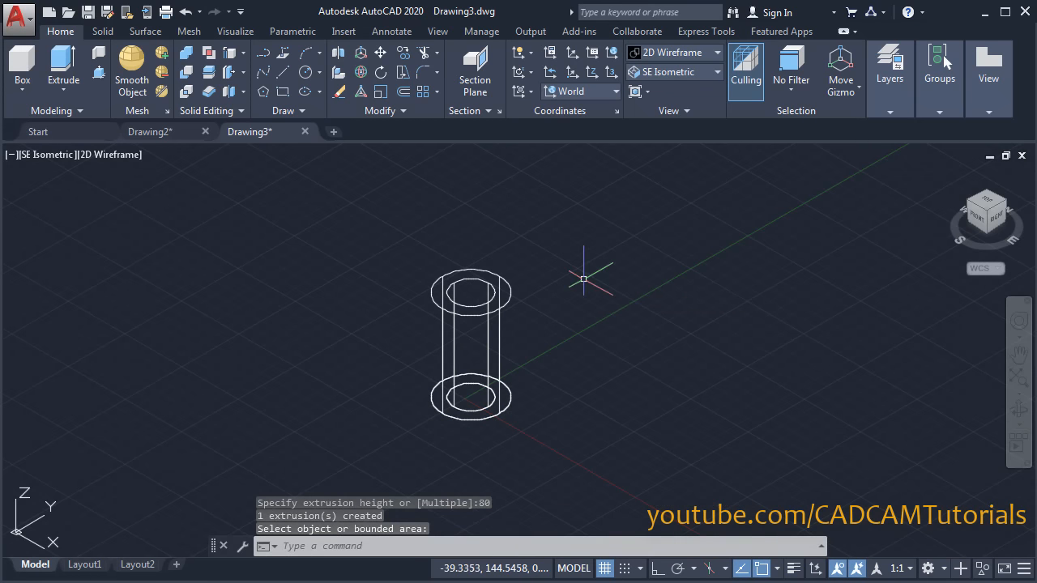
click(668, 53)
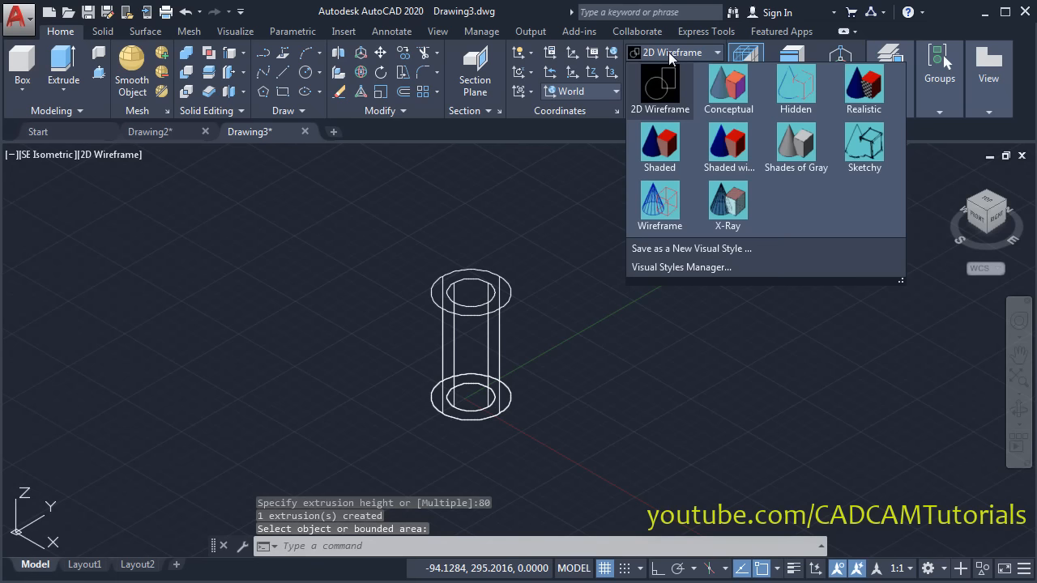
click(727, 146)
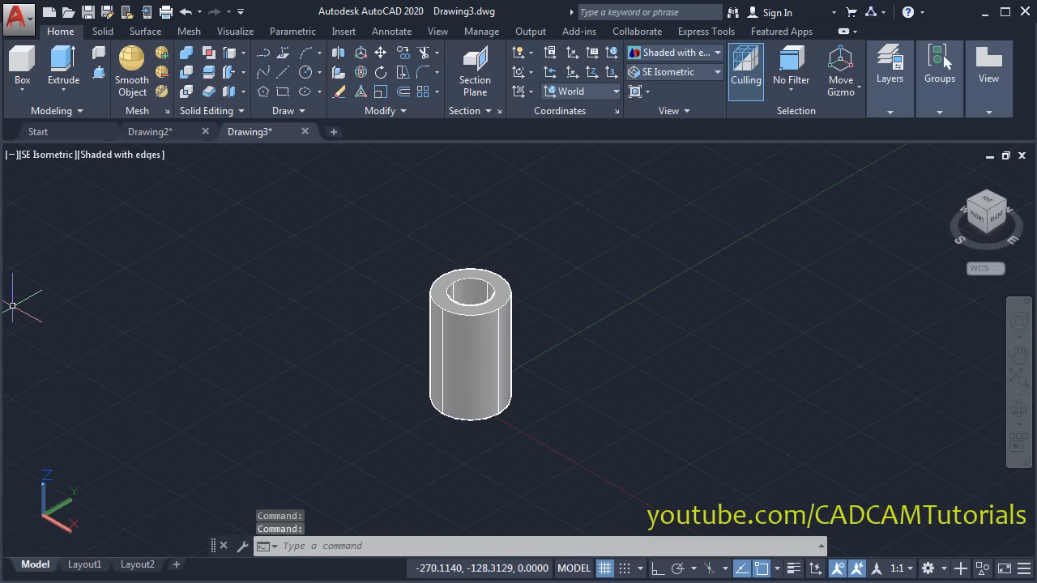
Check the clamp lug in 3D EX - 1.pdf, set the AutoCAD UCS to Front, and turn off the drawing grid
key(alt+Tab)
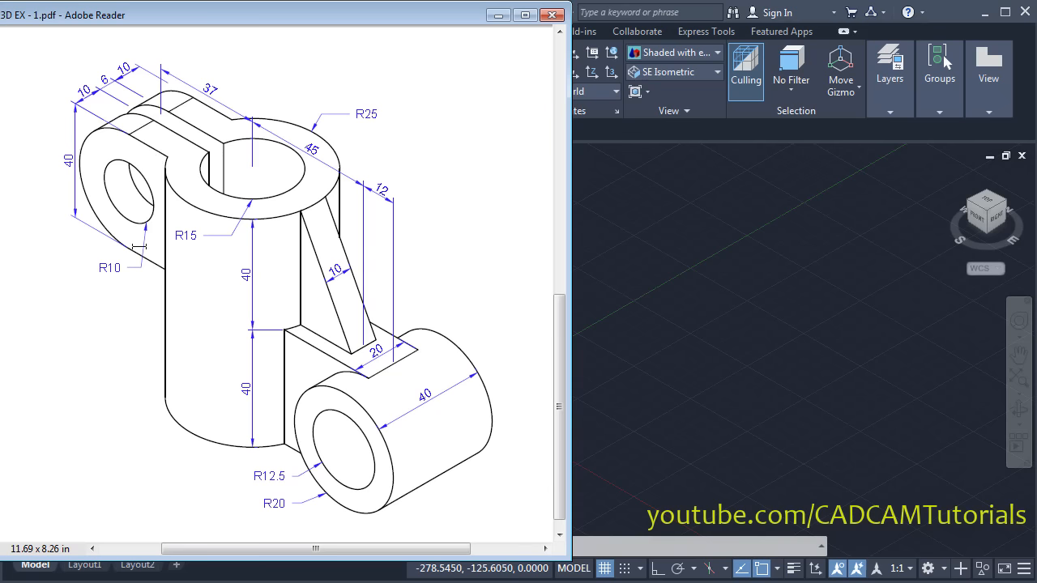
click(625, 247)
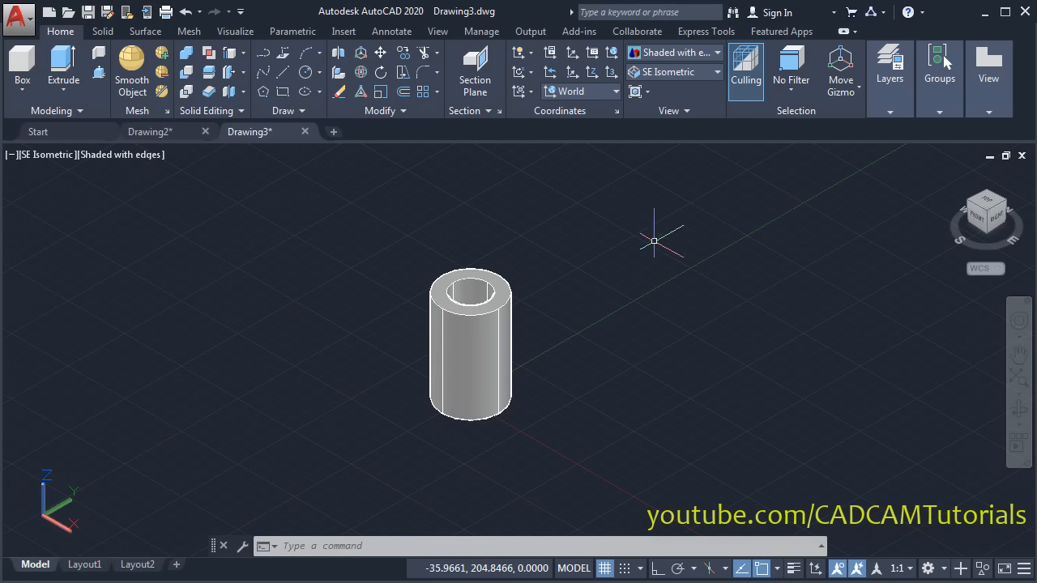
click(586, 93)
click(572, 203)
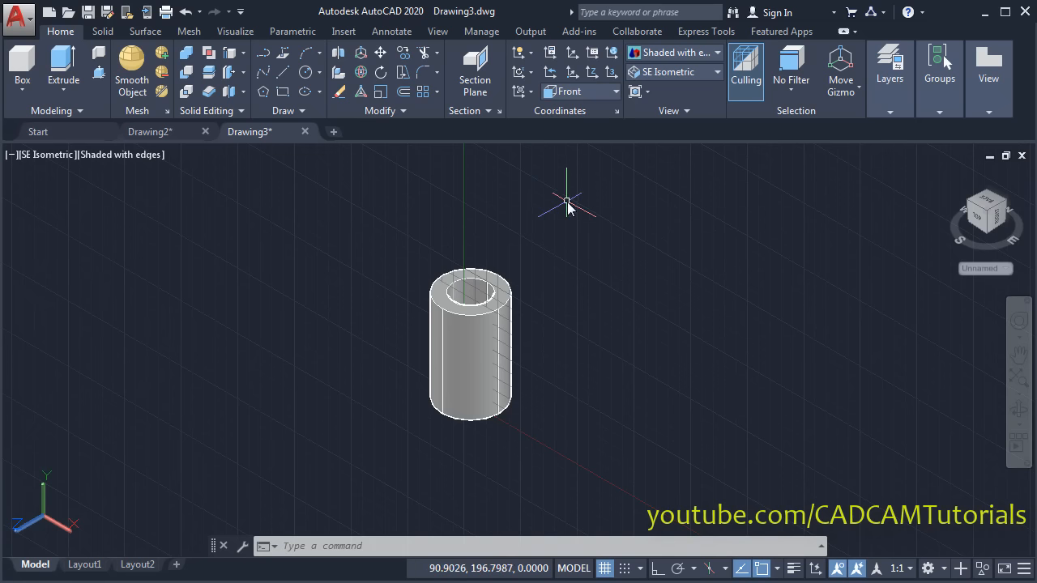
click(49, 511)
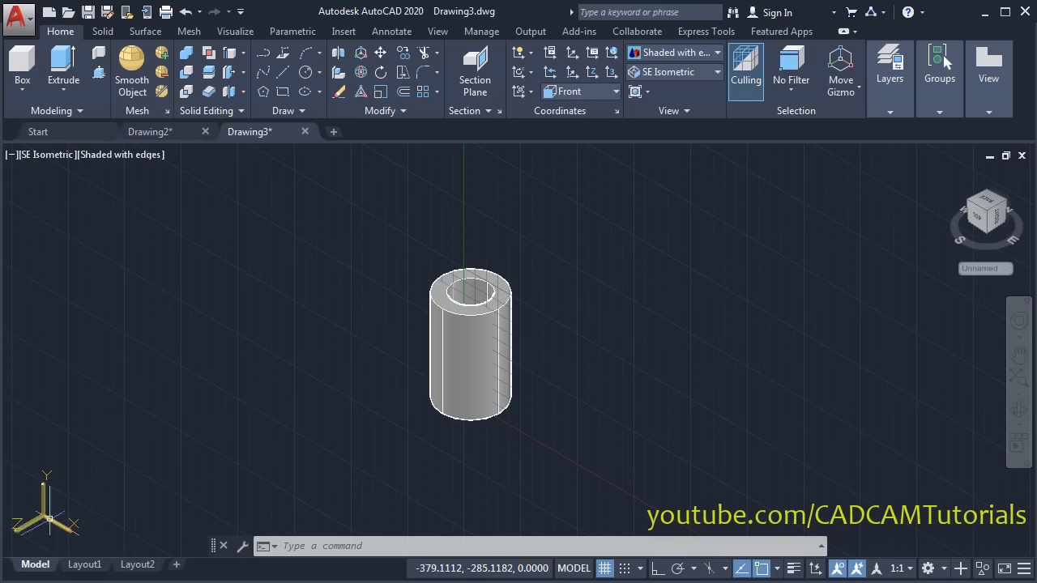
key(Escape)
middle_drag(555, 405, 572, 370)
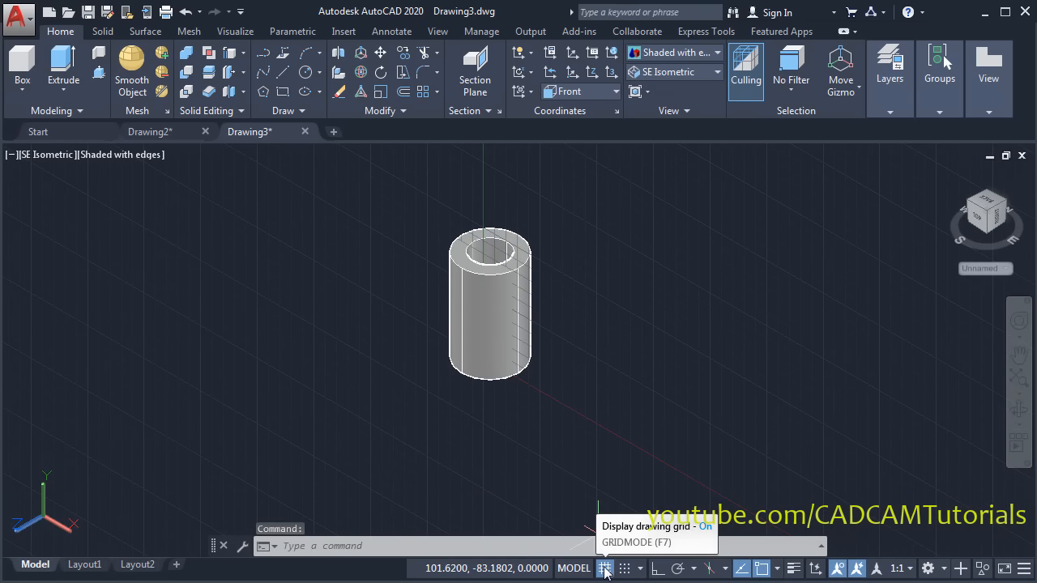
click(604, 569)
Draw a circle of radius 20 on the Front plane in empty space beside the hollow cylinder
middle_drag(313, 336, 364, 370)
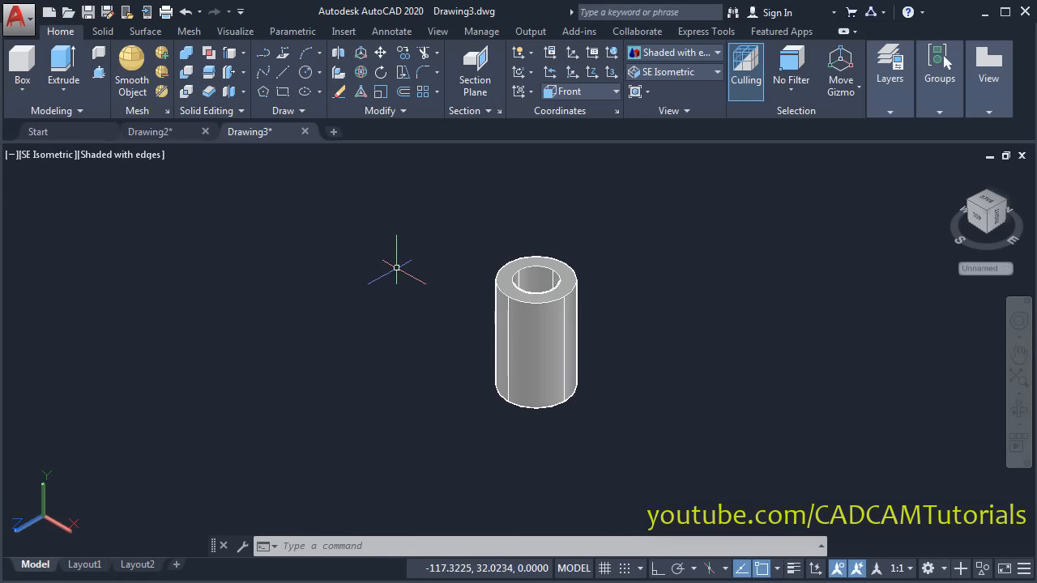
click(305, 72)
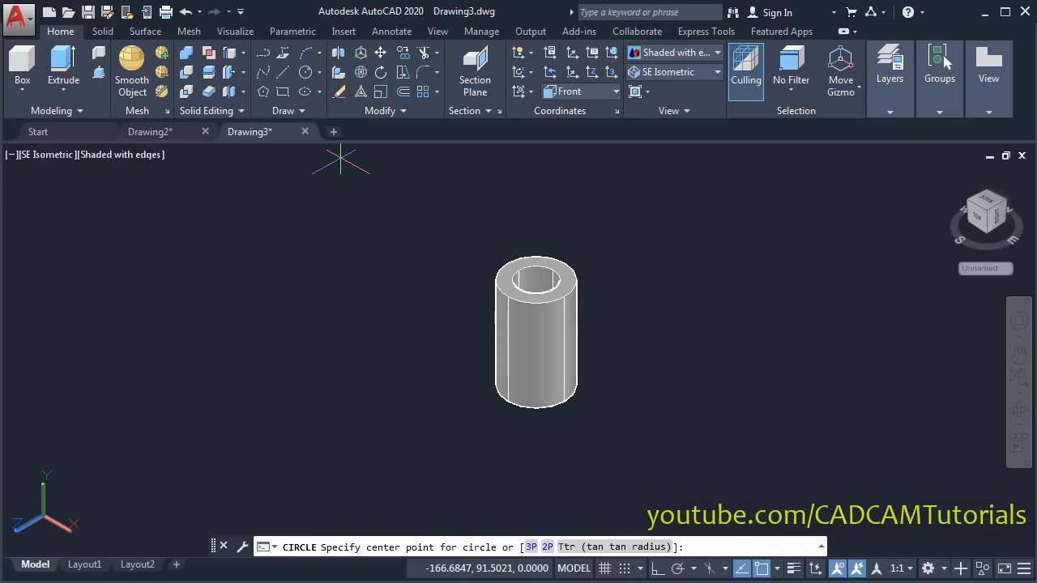
click(276, 300)
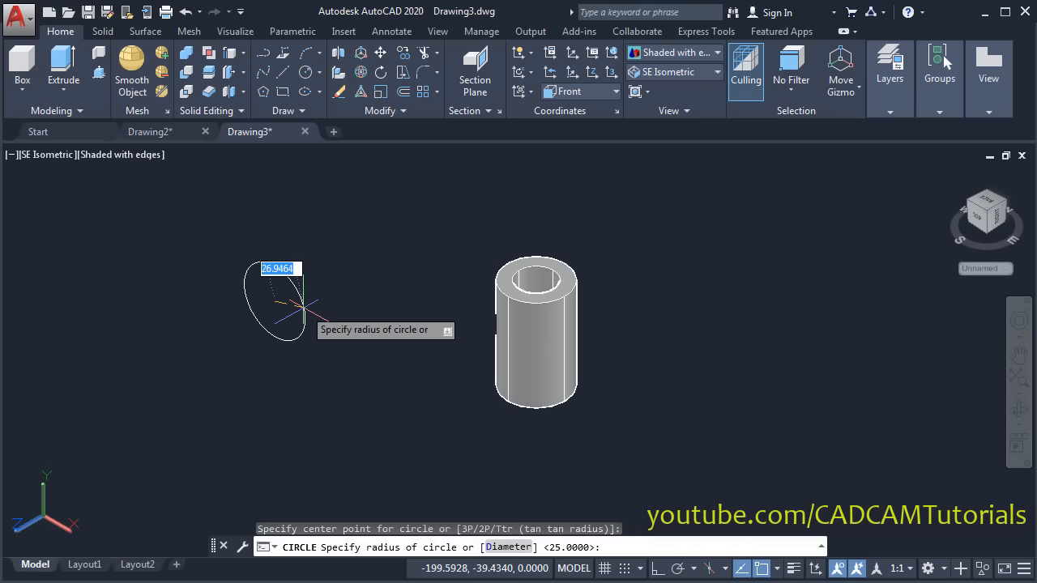
text(20)
key(Return)
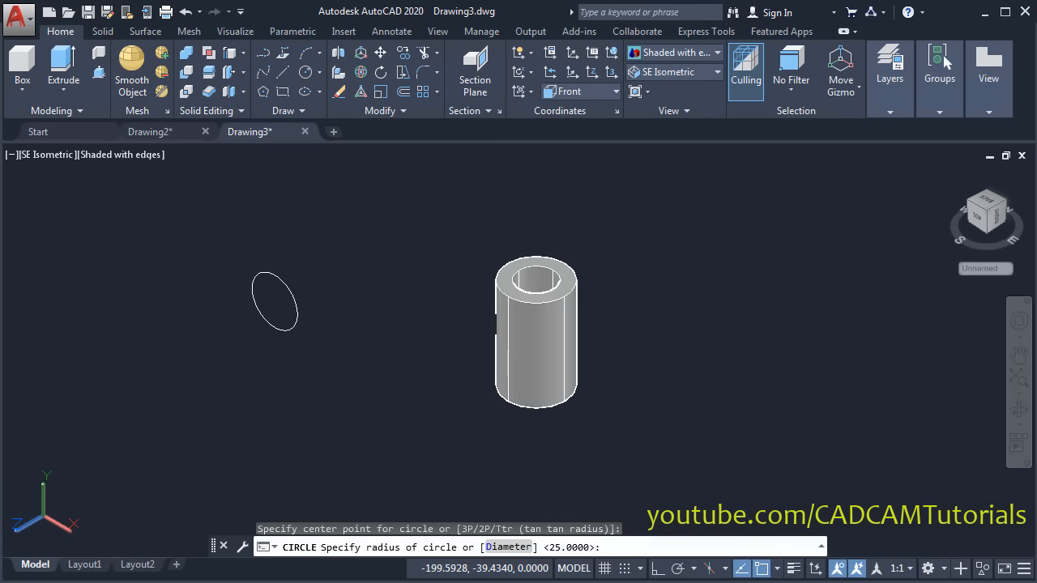
Draw connected lines from the circle's upper quadrant: 12 along X, 40 straight down with ortho on, and back to the lower quadrant
scroll(247, 316, up, 3)
scroll(400, 289, up, 3)
middle_drag(400, 289, 671, 307)
scroll(806, 309, down, 2)
middle_drag(806, 309, 592, 289)
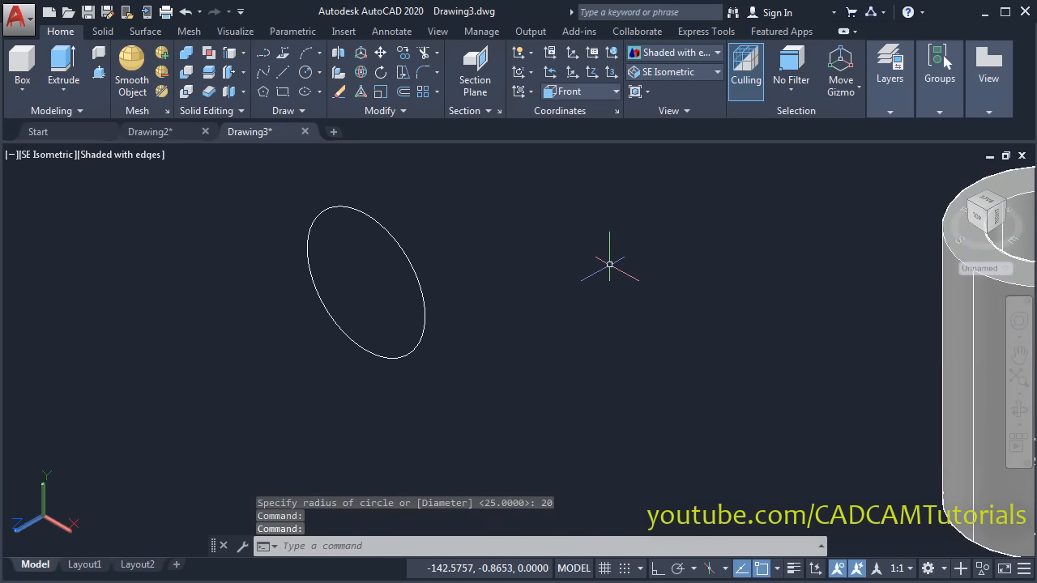
click(283, 72)
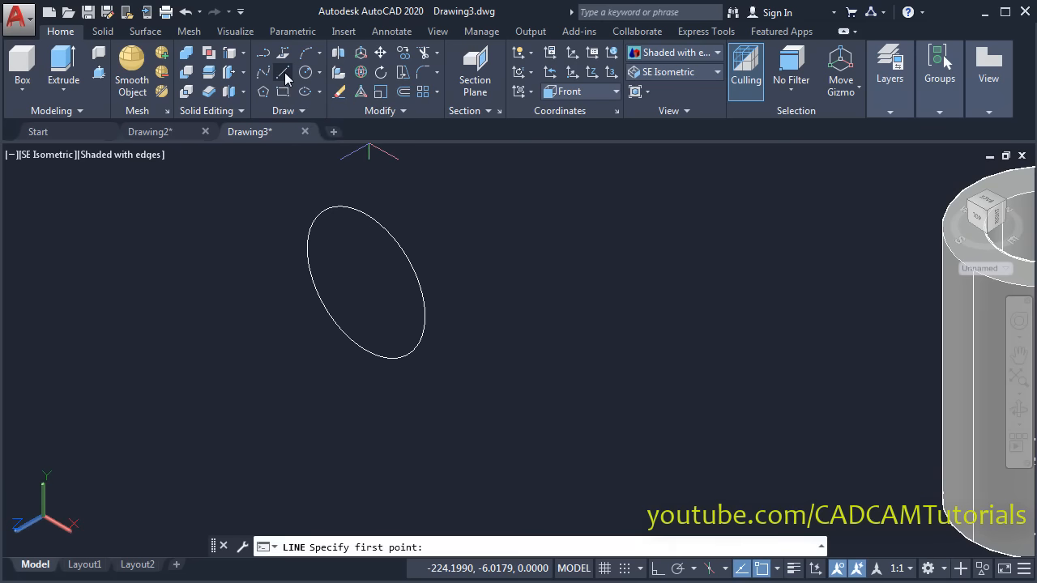
click(365, 212)
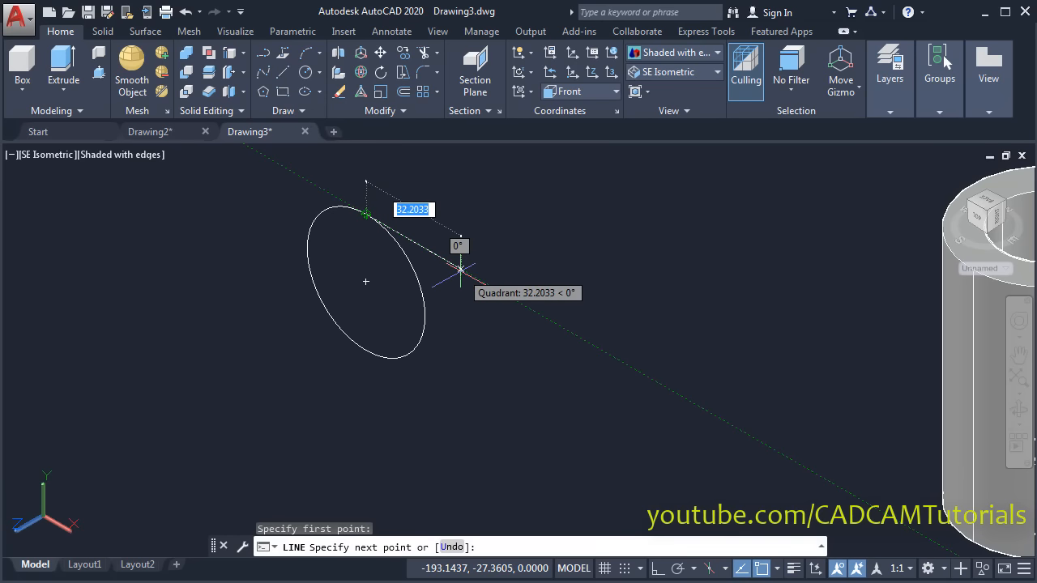
text(1)
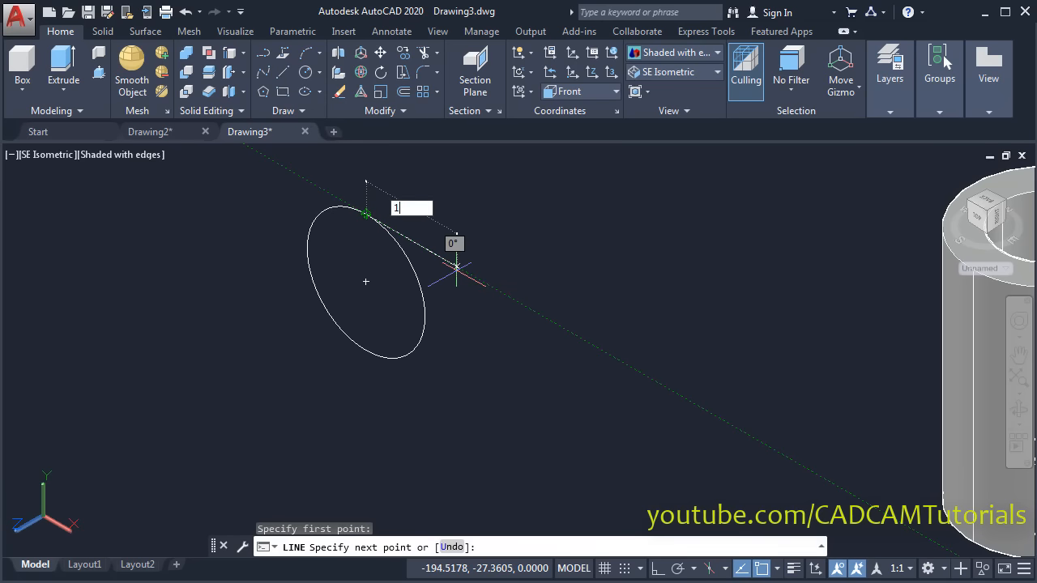
key(Return)
key(F8)
text(40)
key(Return)
text(2)
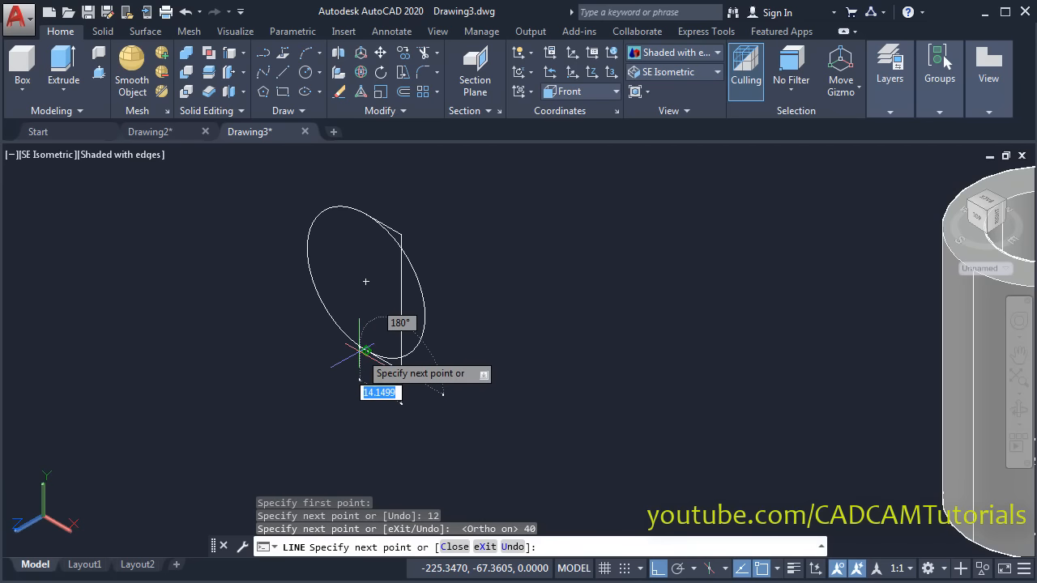
click(366, 350)
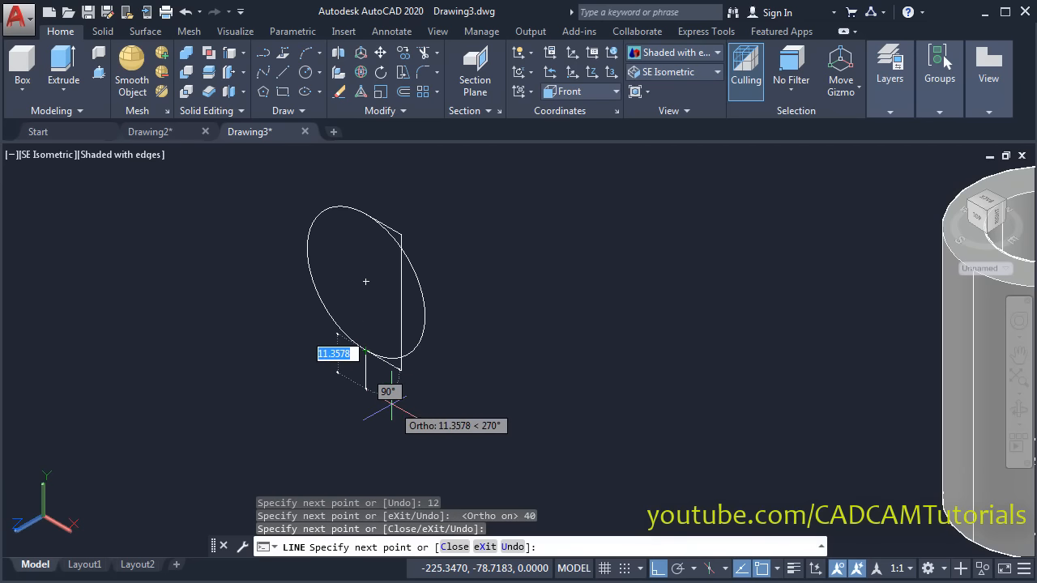
key(Return)
Trim the part of the circle that extends beyond the 40 long vertical line
scroll(512, 300, up, 2)
middle_drag(463, 291, 558, 306)
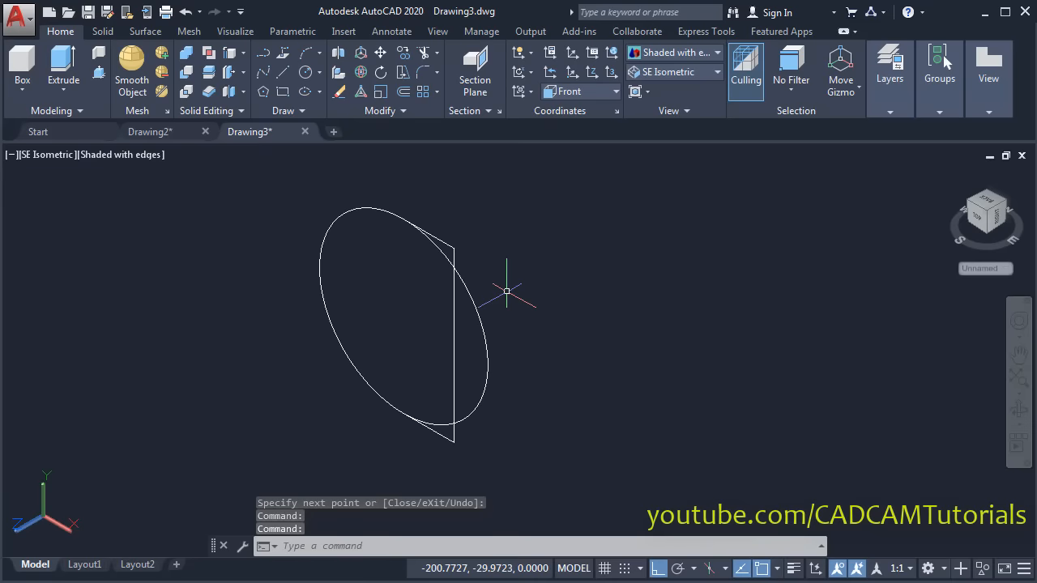
text(tr)
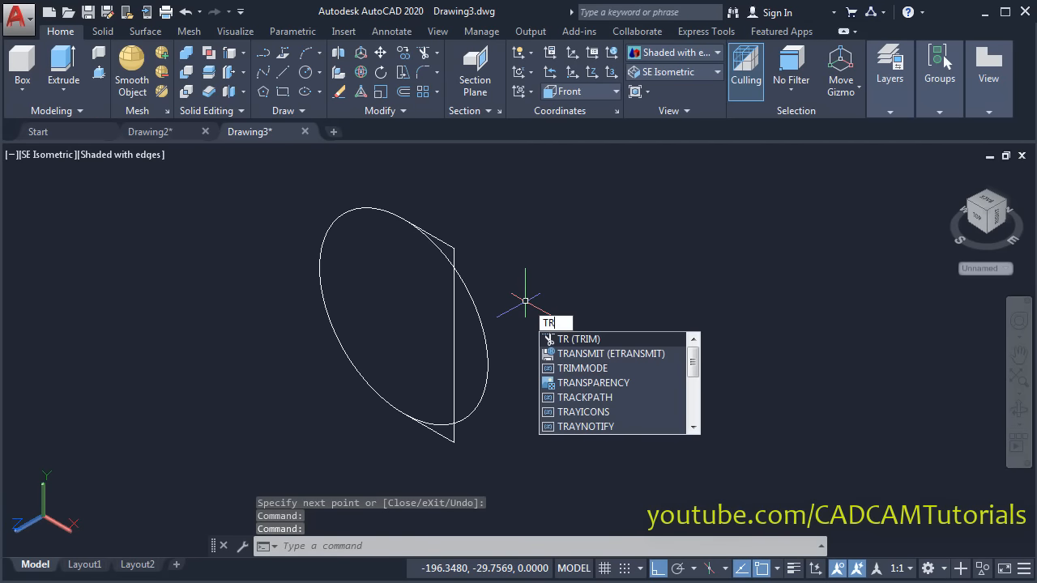
key(Return)
key(Return)
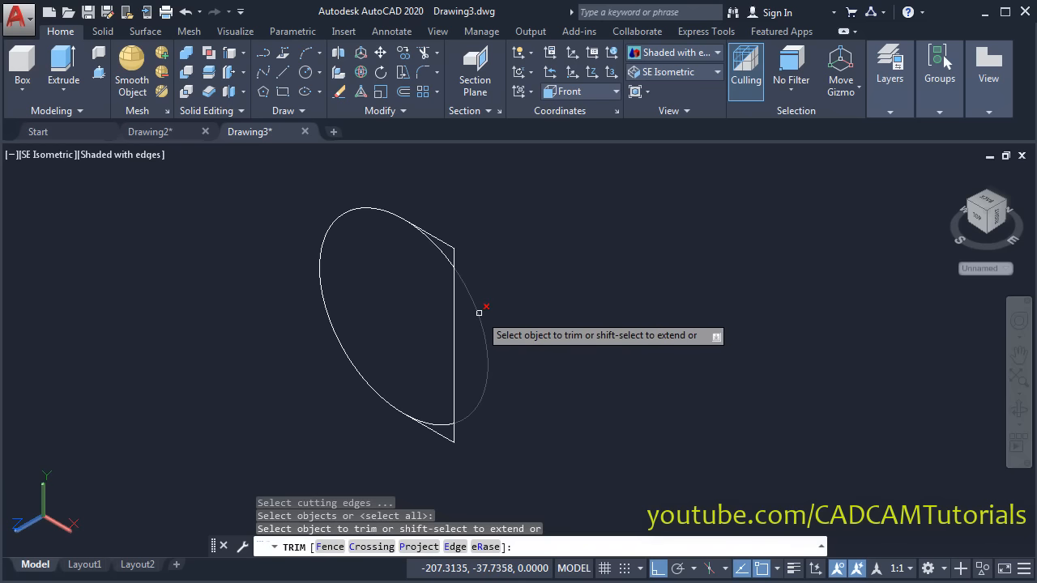
click(478, 313)
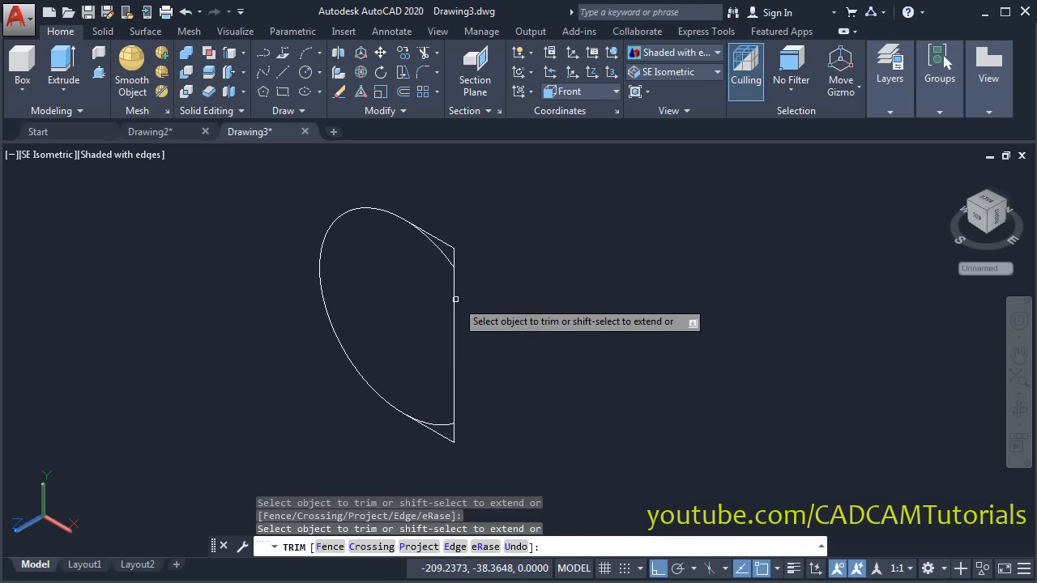
Trim the excess circle arcs beside the vertical line to finish the closed, rounded lug profile
click(444, 424)
key(Return)
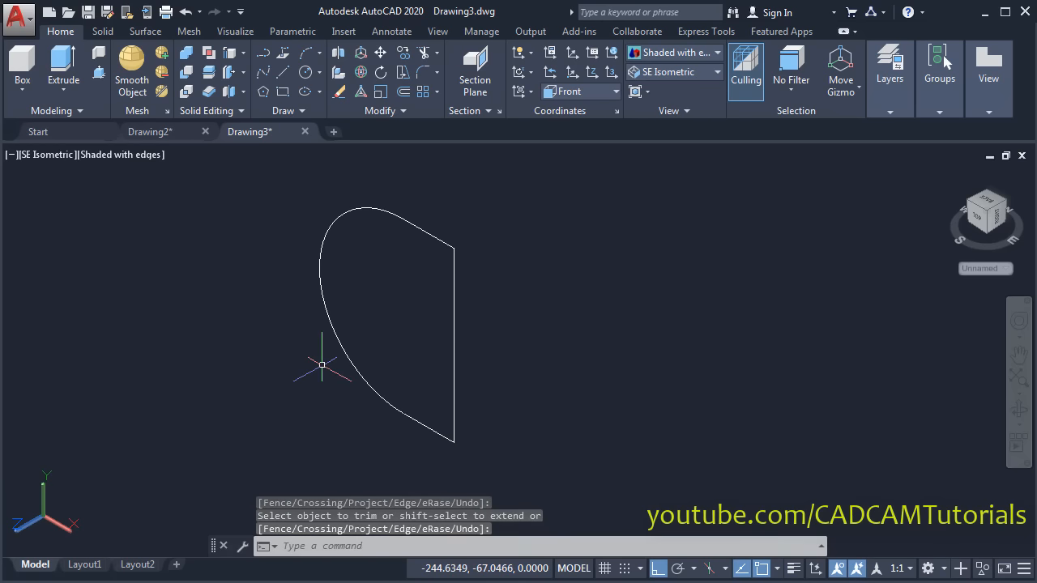
middle_drag(321, 366, 396, 375)
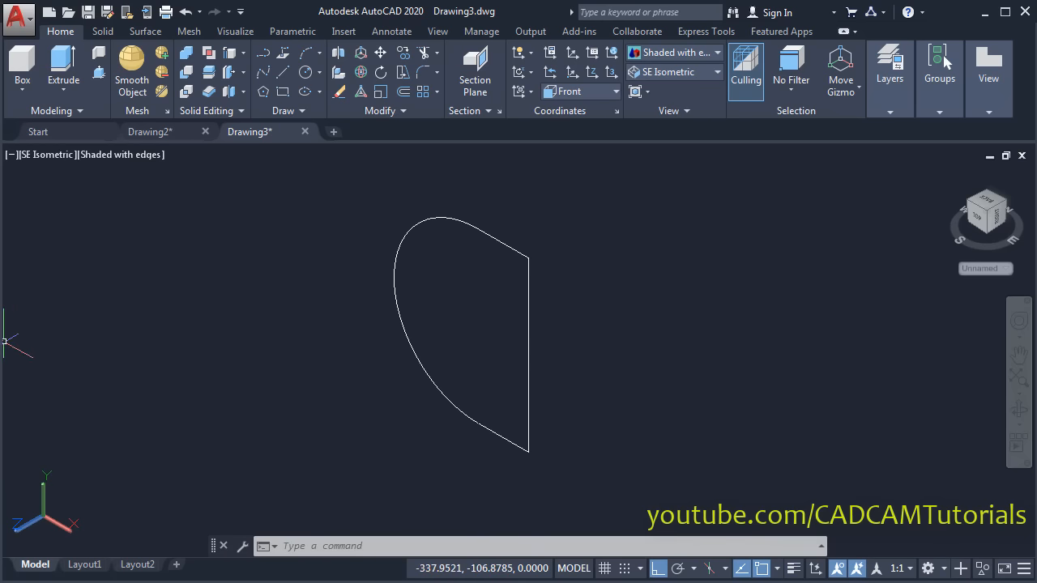
Check the lug hole in the reference PDF and draw a circle of radius 10 concentric with the profile's rounded end
click(2, 342)
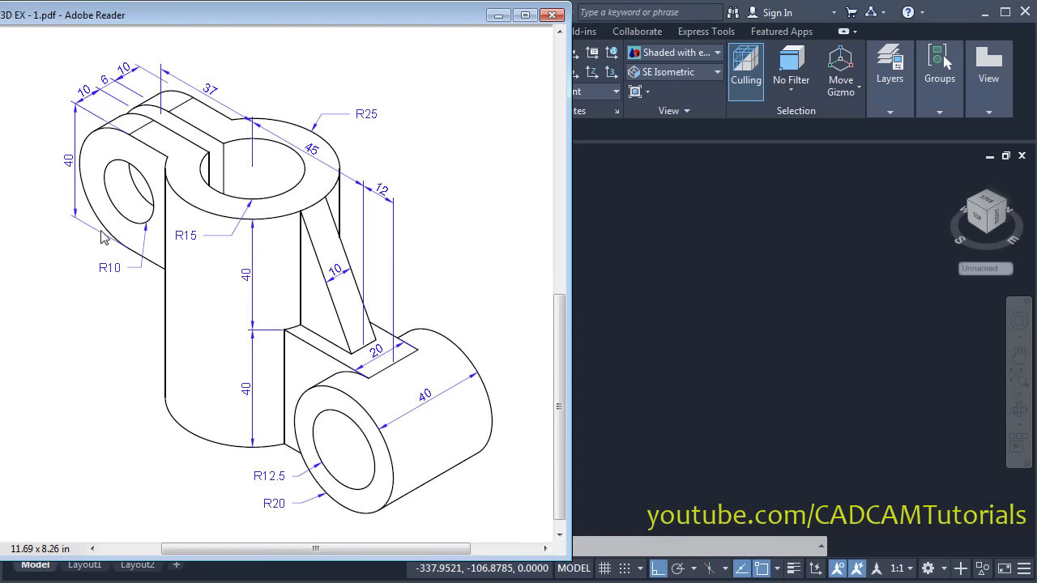
click(651, 338)
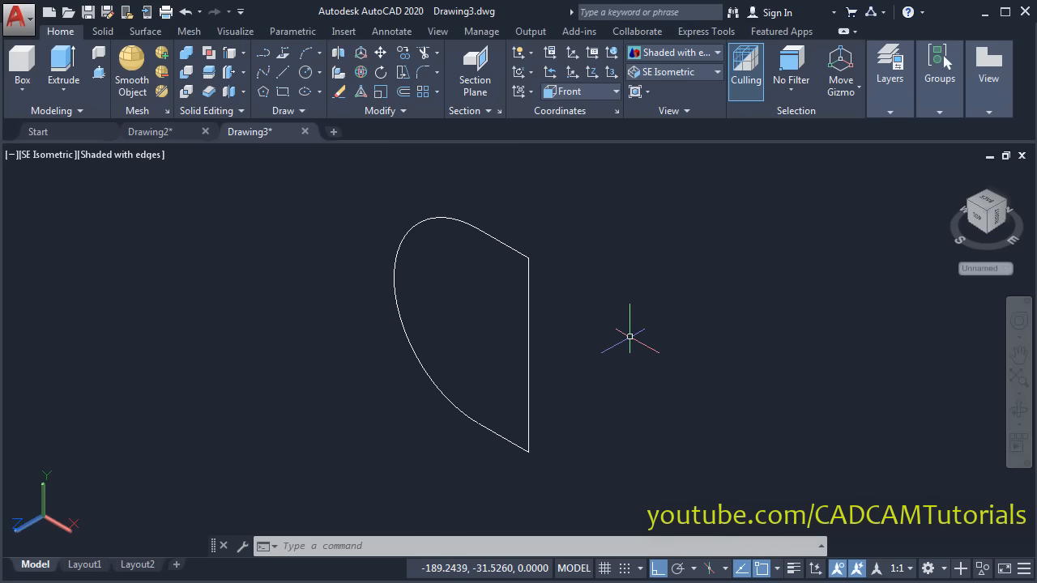
click(306, 72)
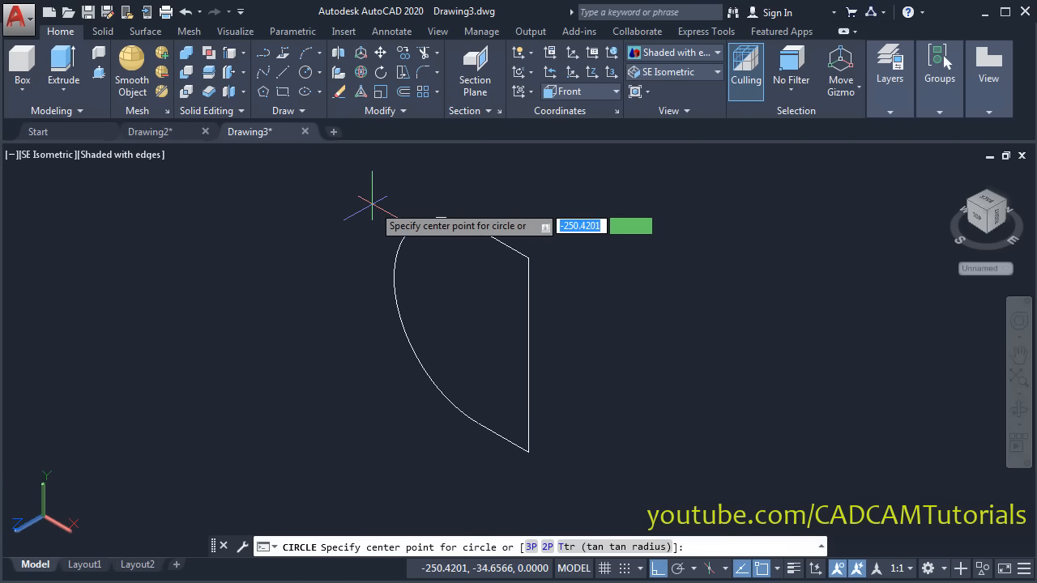
click(478, 327)
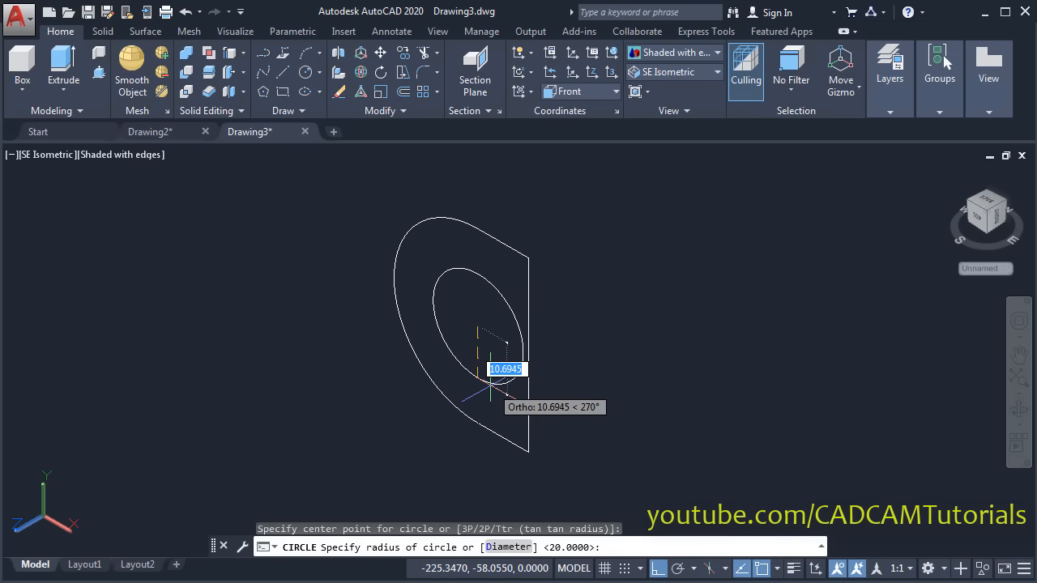
text(10)
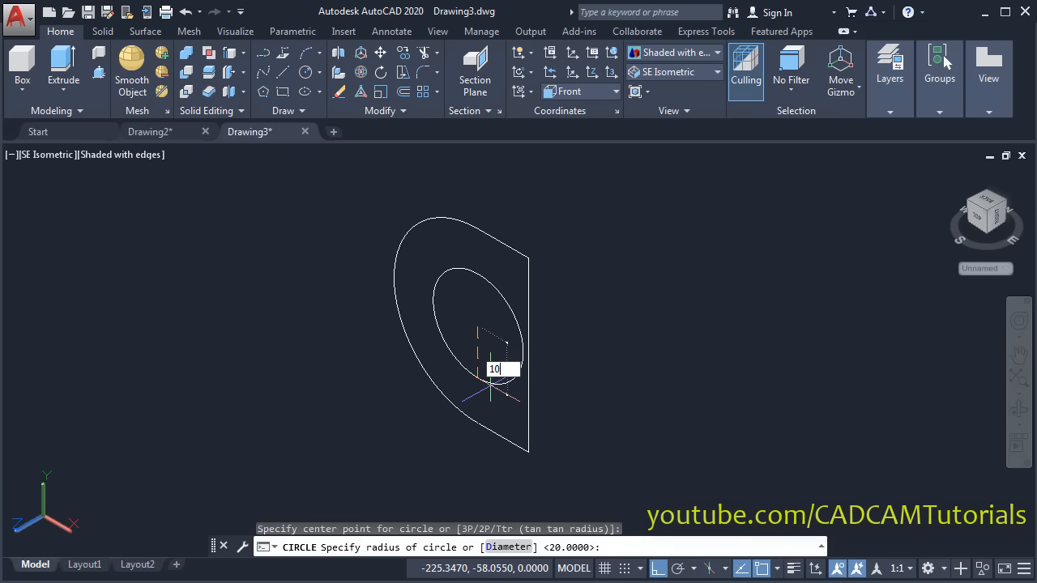
key(Return)
Presspull the area between the lug outline and the inner circle 26 units backward, checking the thickness in the reference PDF
middle_drag(654, 398, 662, 383)
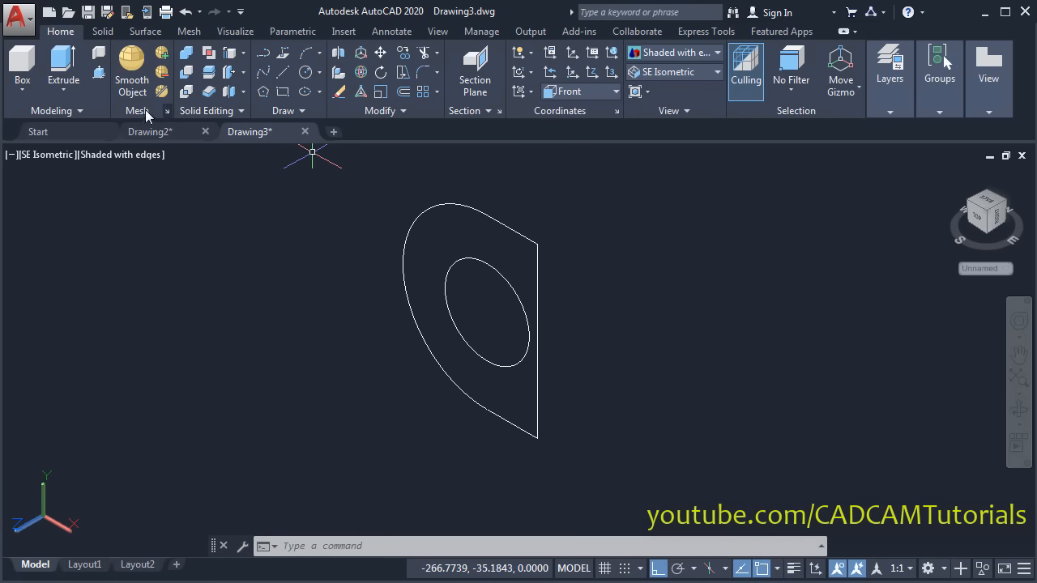
click(98, 73)
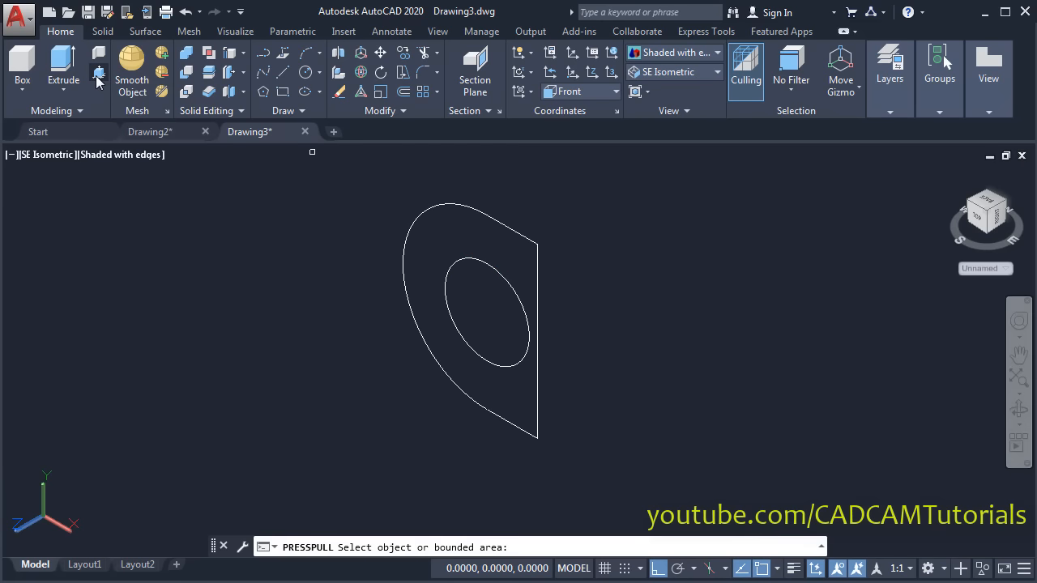
click(474, 235)
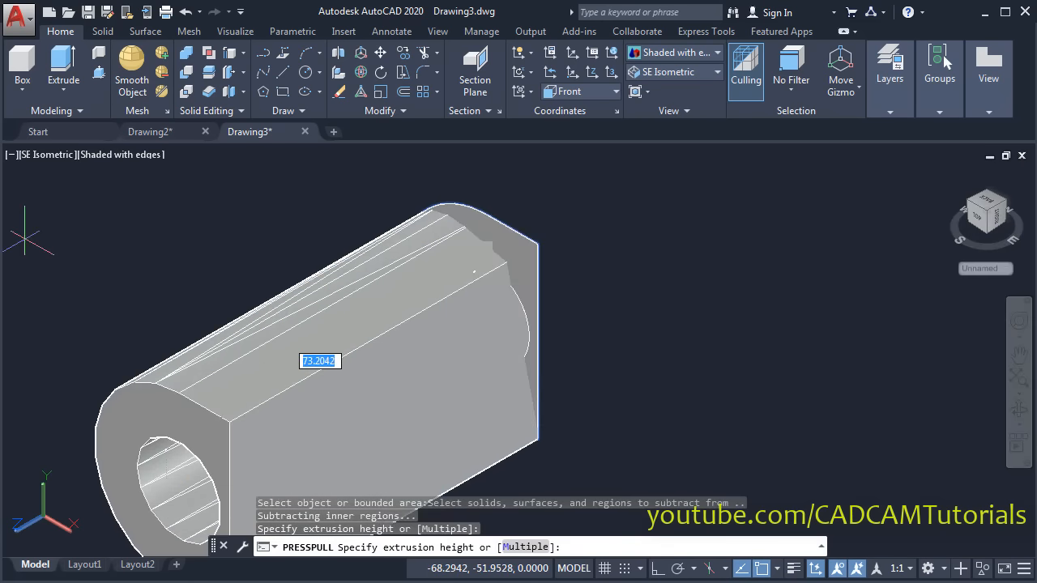
key(alt+Tab)
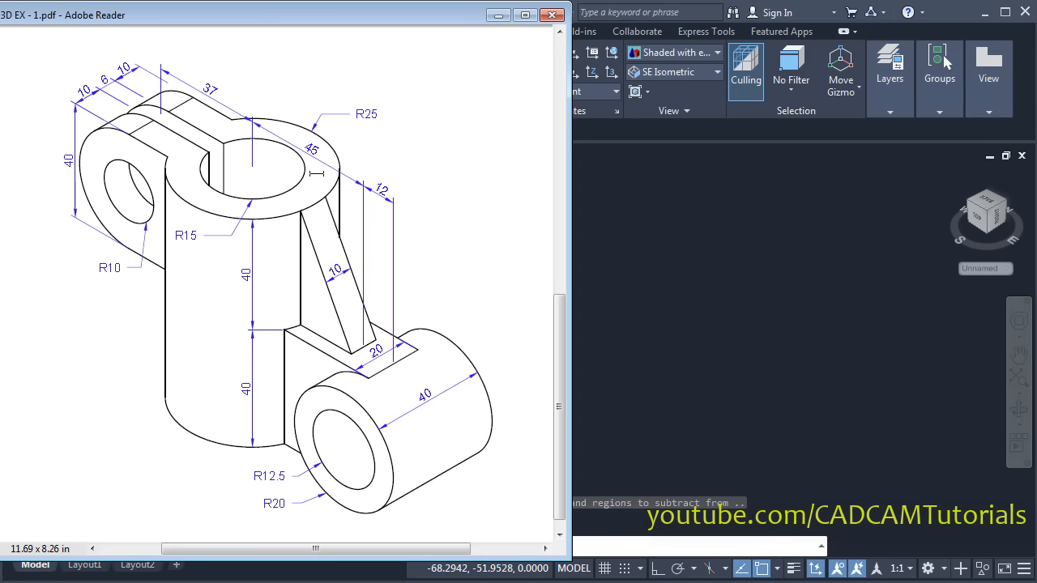
key(alt+Tab)
text(26)
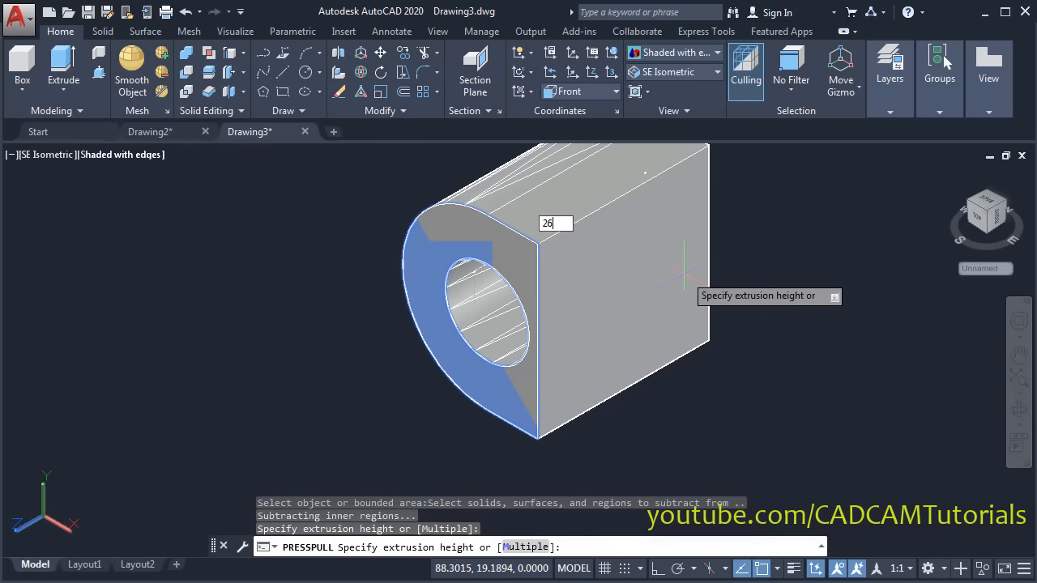
key(Return)
key(Return)
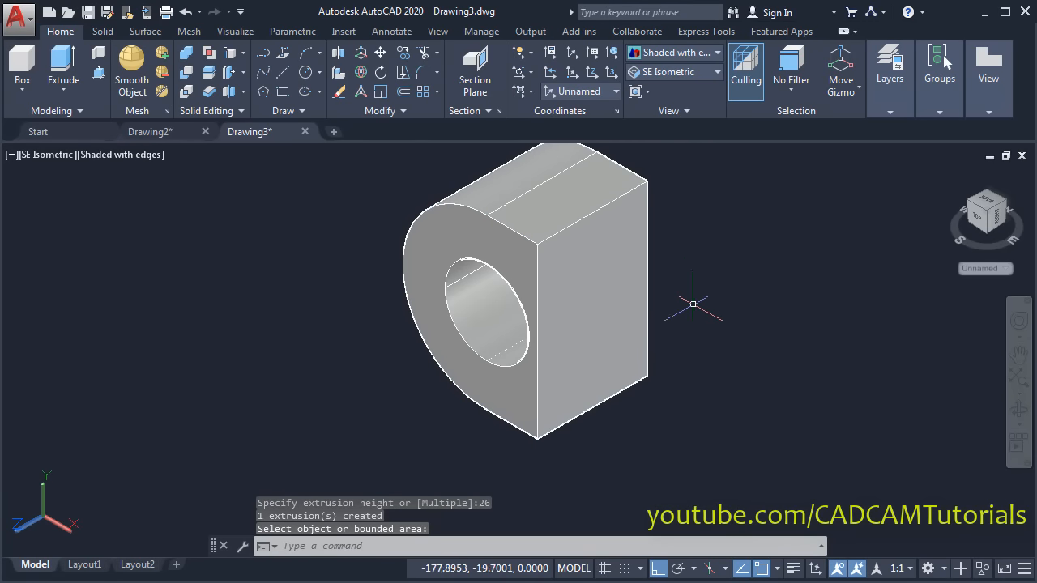
Move the lug solid from the midpoint of its flat face's top edge to the nearest quadrant of the cylinder's top outer edge
middle_drag(689, 324, 630, 342)
scroll(587, 328, down, 4)
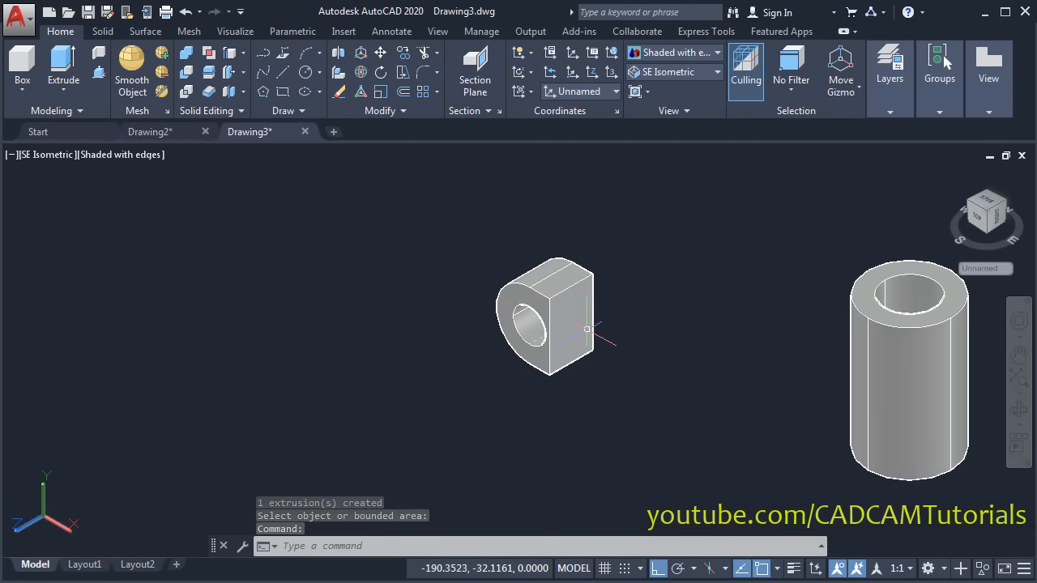
middle_drag(754, 337, 553, 371)
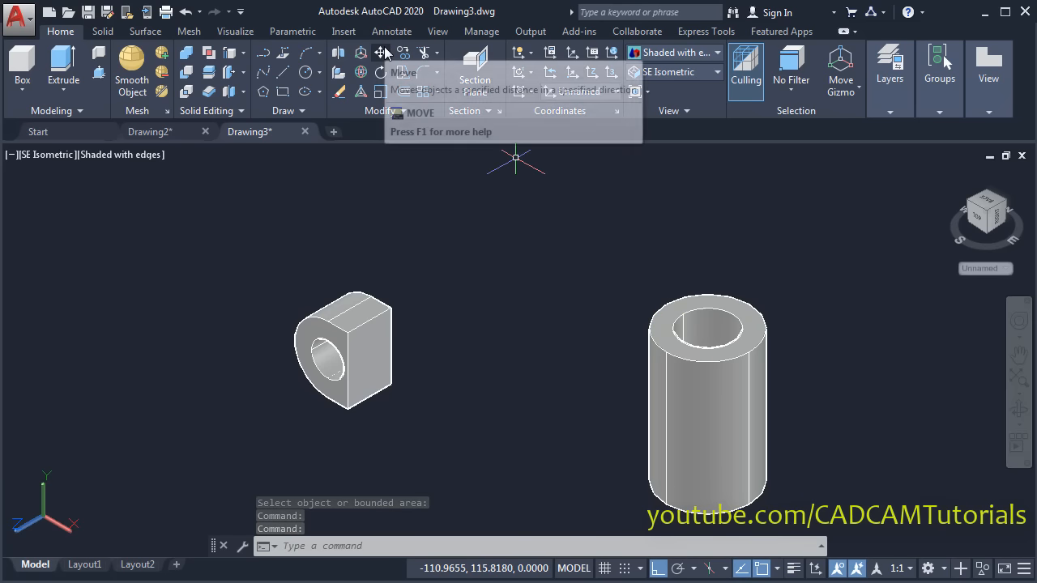
click(388, 52)
click(382, 362)
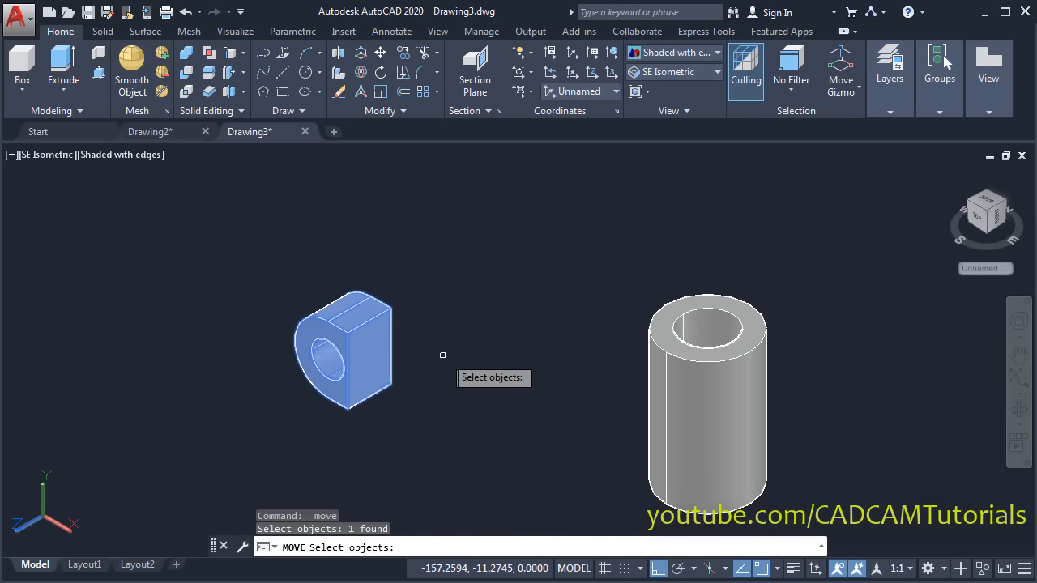
key(Return)
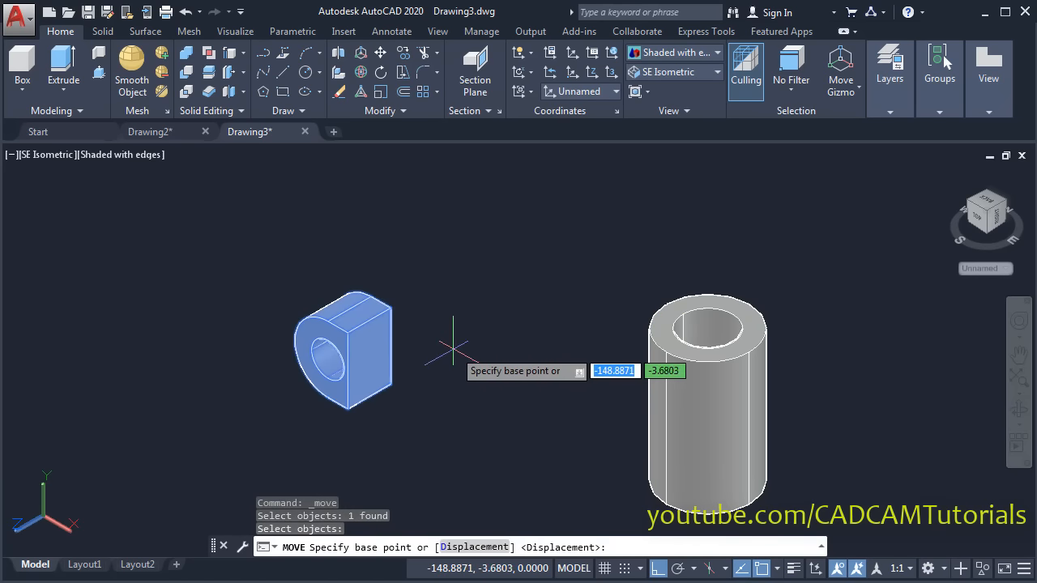
click(369, 321)
scroll(634, 322, up, 2)
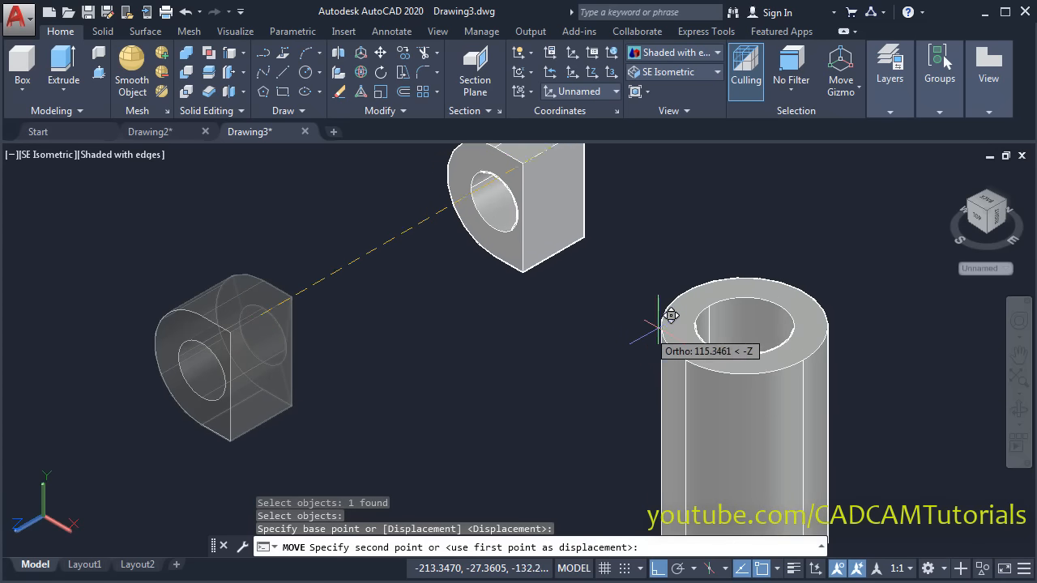
middle_drag(668, 310, 449, 322)
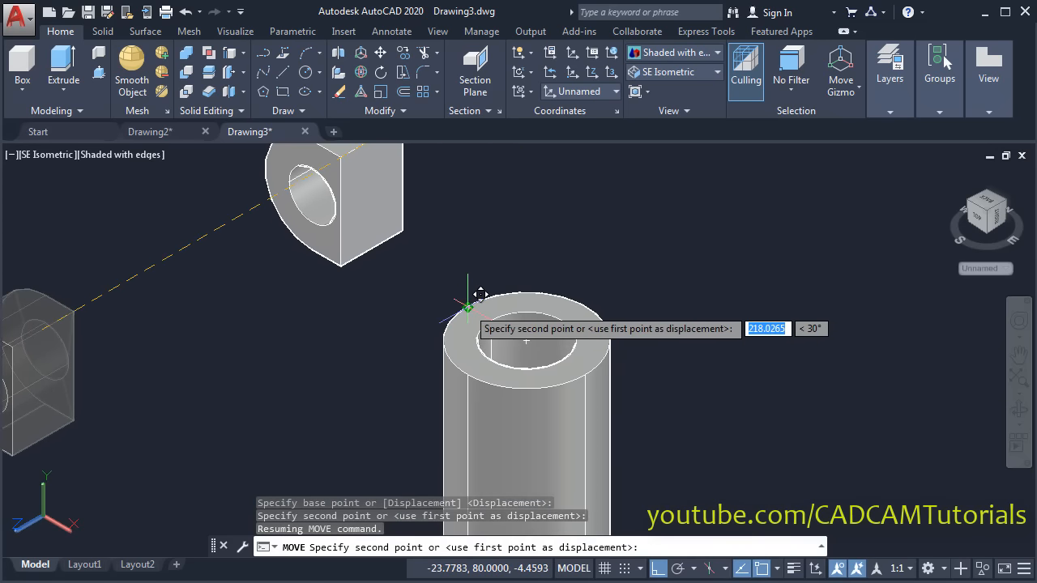
click(467, 307)
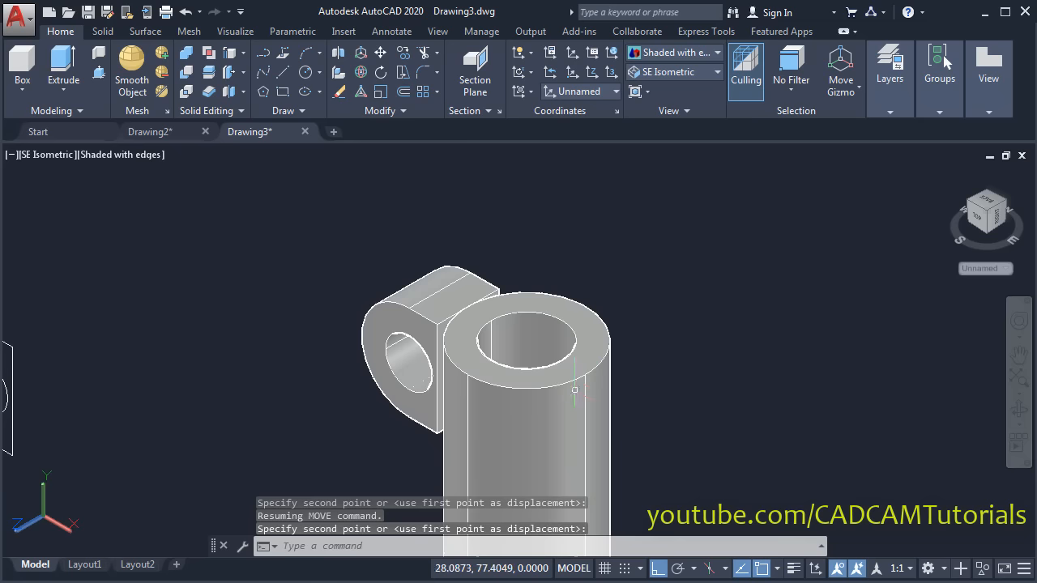
Presspull the lug's flat face 6 units into the cylinder
scroll(574, 390, up, 1)
shift+middle_drag(287, 352, 324, 342)
scroll(515, 262, up, 1)
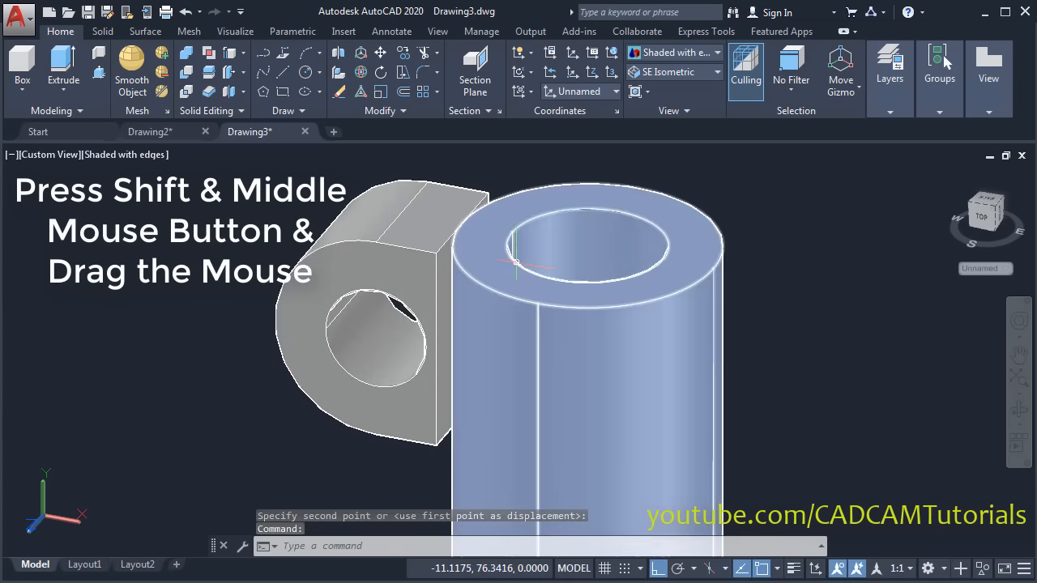
shift+middle_drag(515, 263, 438, 323)
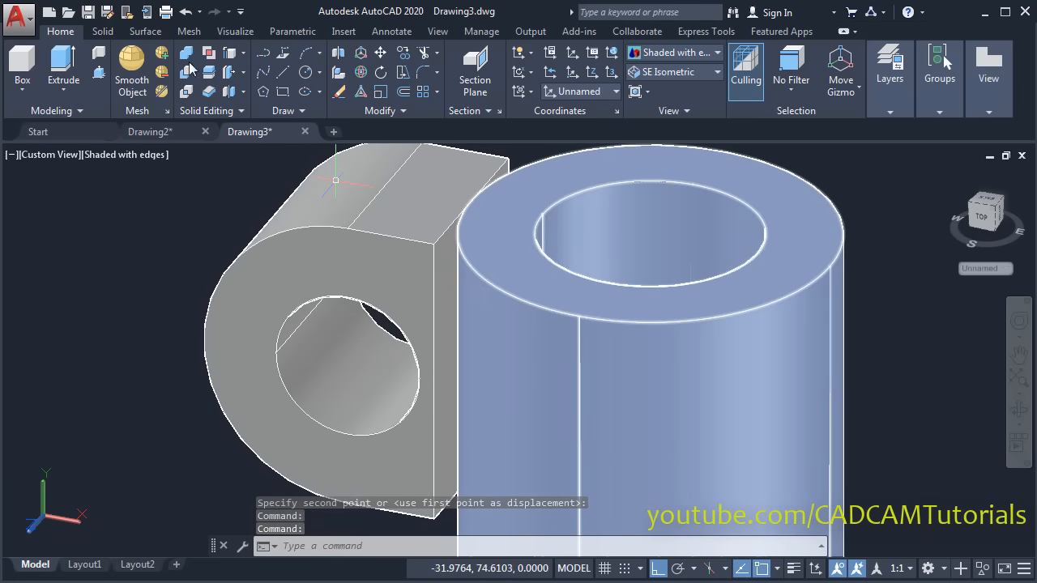
click(99, 74)
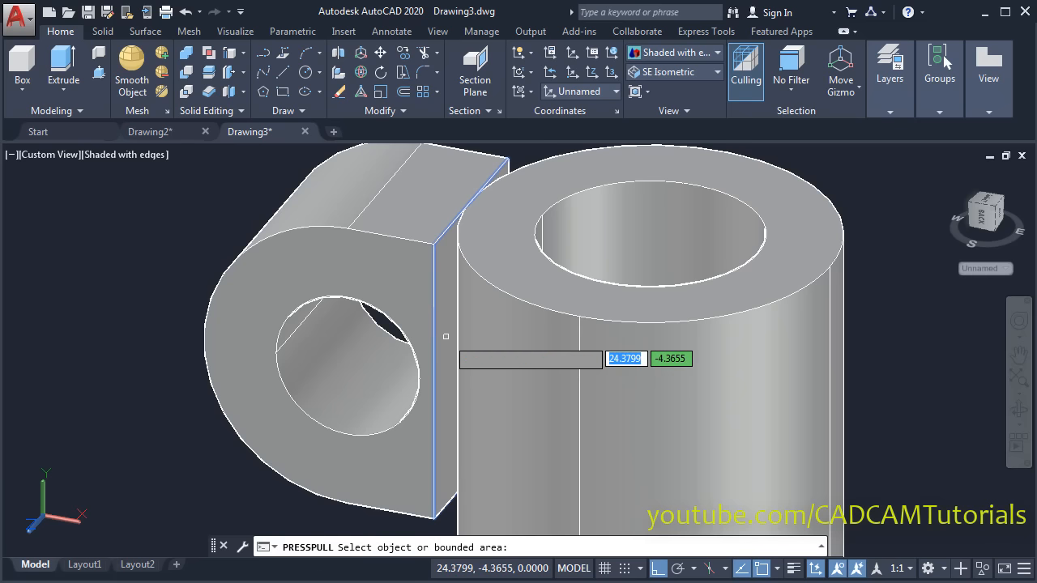
click(445, 335)
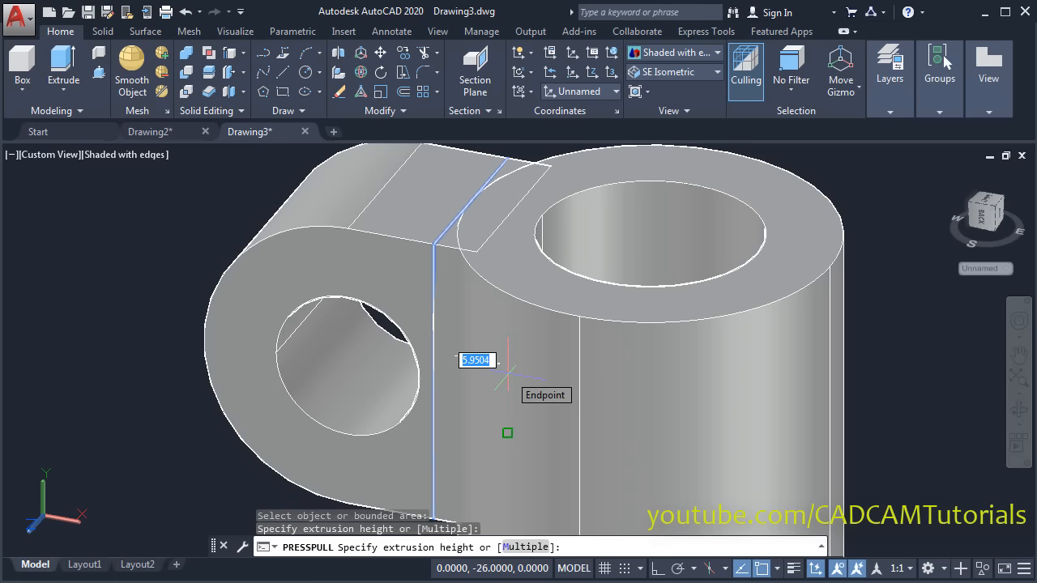
text(6)
key(Return)
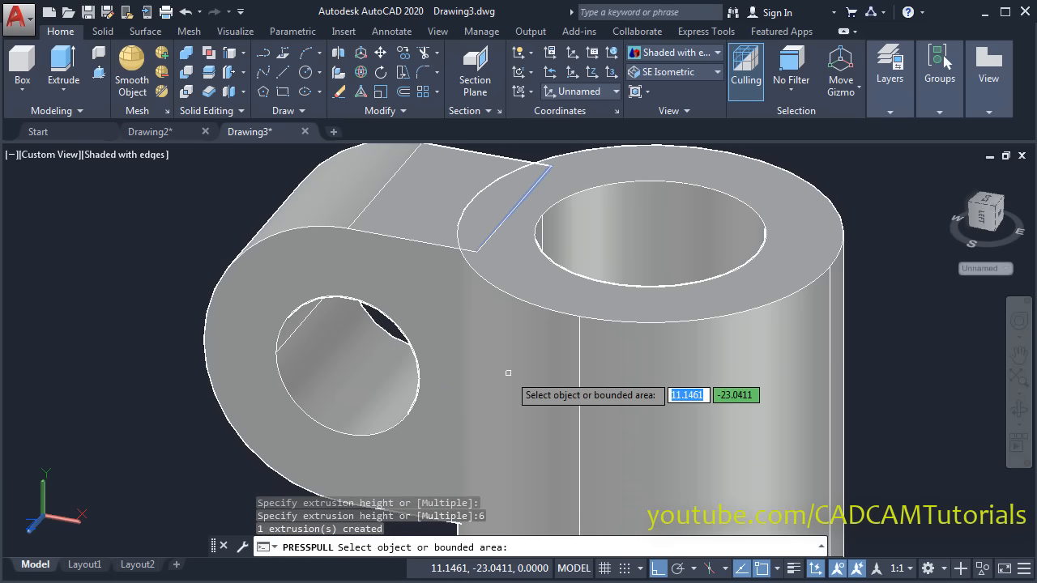
key(Return)
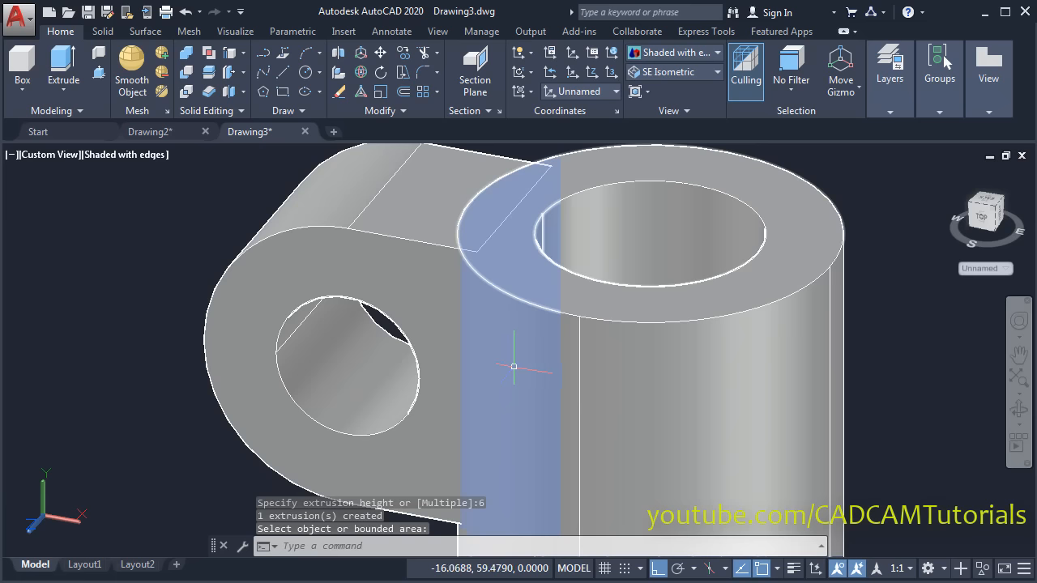
Union the lug and the hollow cylinder into one solid
scroll(839, 290, down, 4)
middle_drag(886, 328, 798, 305)
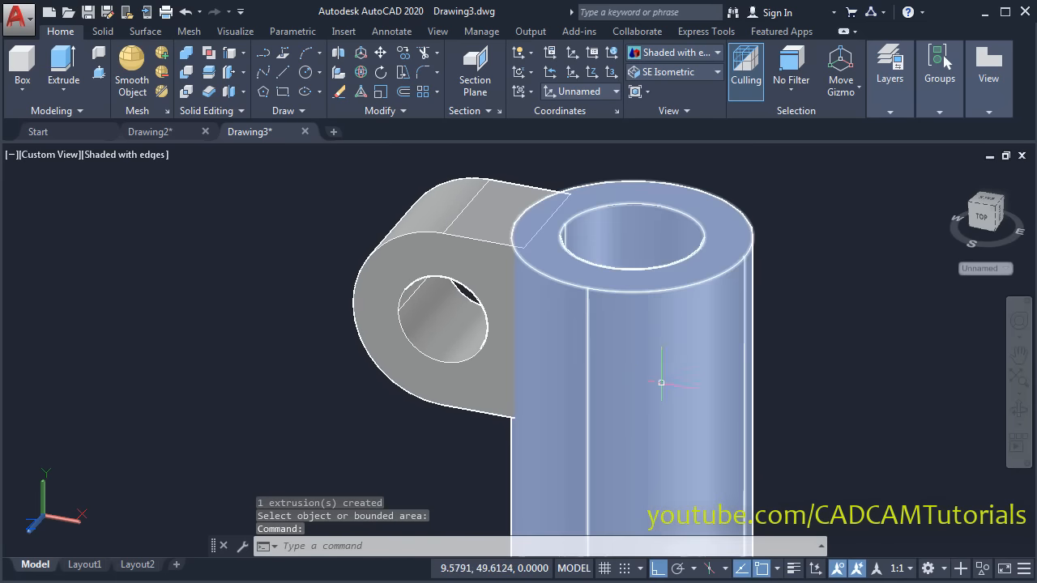
scroll(719, 168, up, 3)
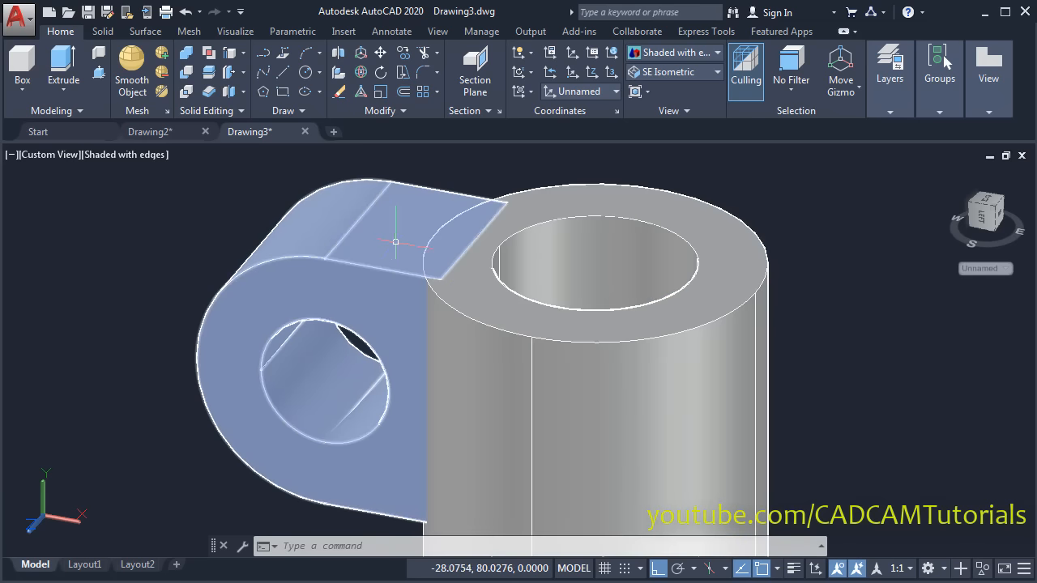
click(186, 56)
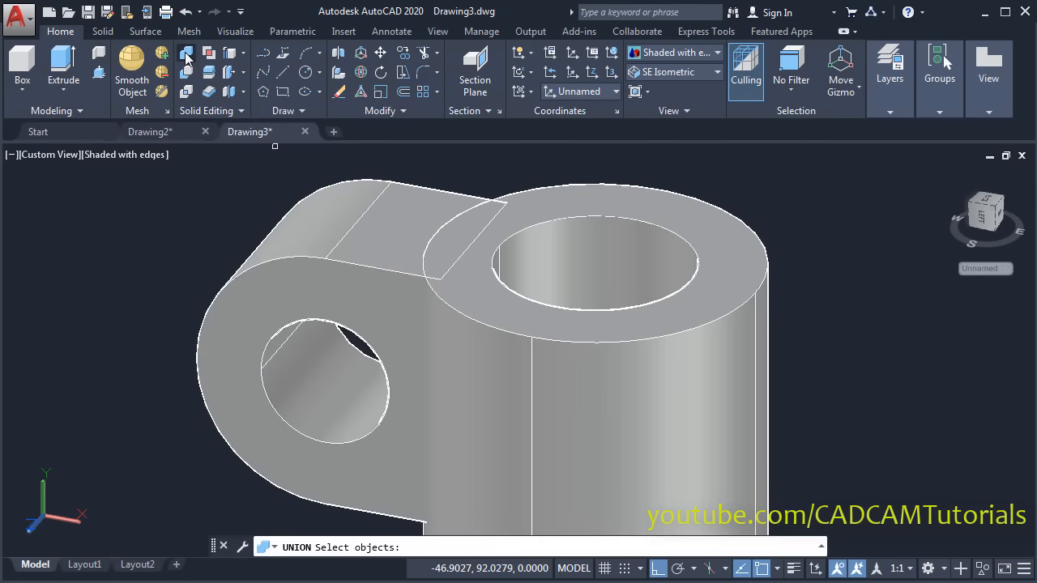
click(379, 292)
click(531, 367)
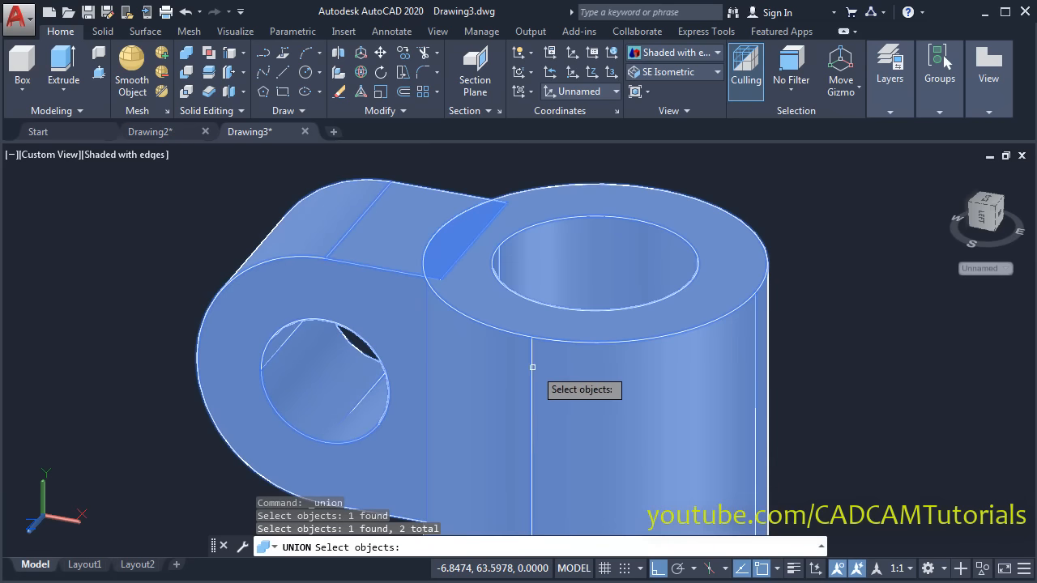
key(Return)
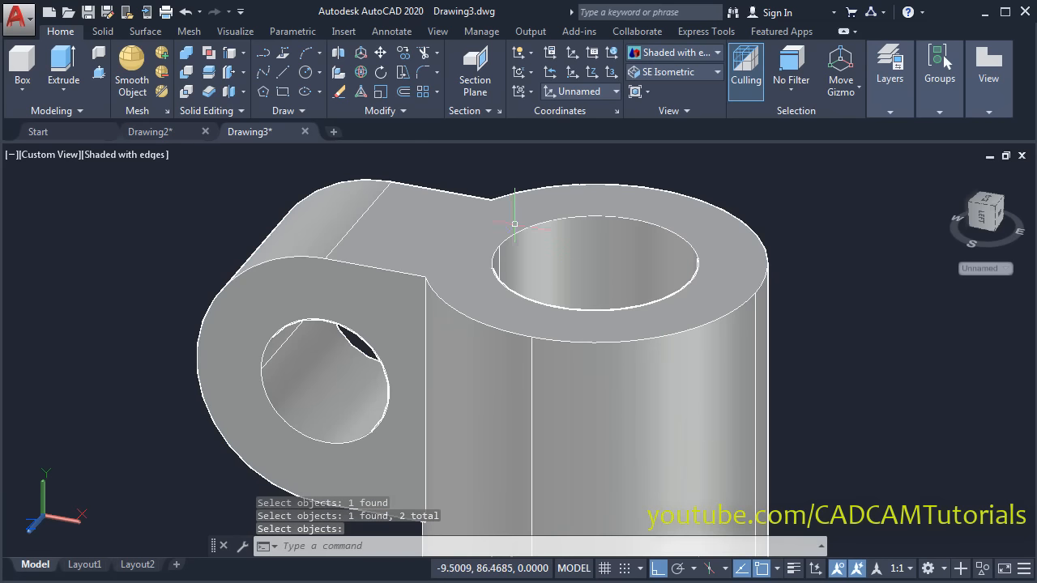
Erase the leftover 2D lug profile and its inner circle beside the model
scroll(601, 238, down, 4)
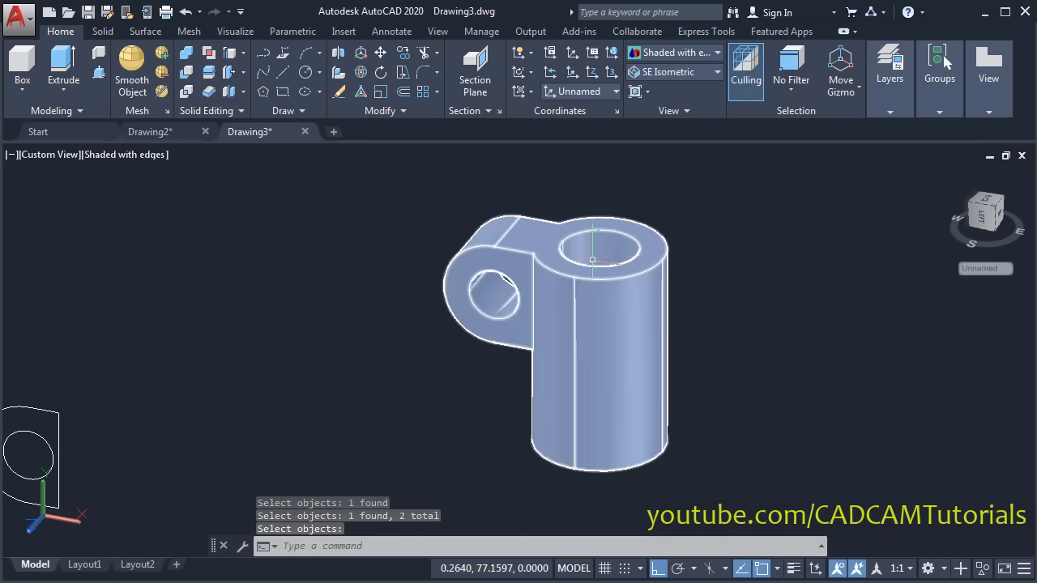
shift+middle_drag(591, 258, 603, 281)
scroll(495, 318, down, 2)
middle_drag(495, 318, 529, 315)
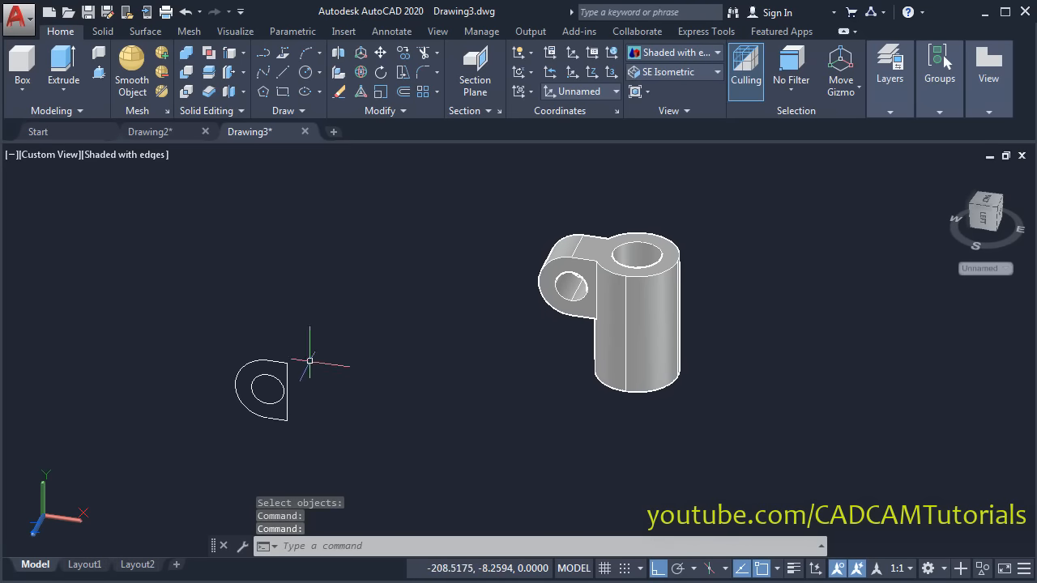
text(e)
key(Return)
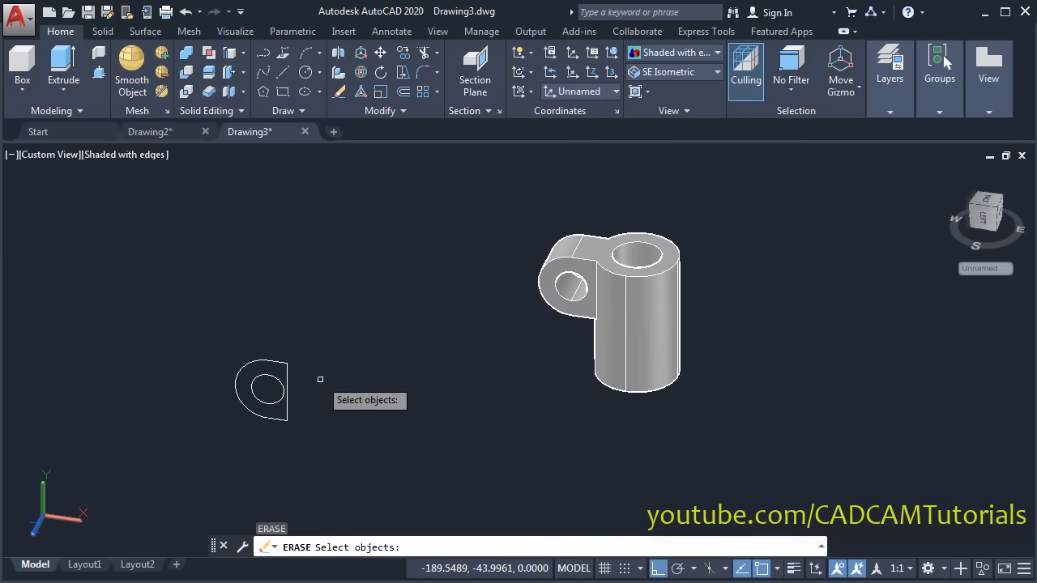
click(314, 333)
click(233, 445)
key(Return)
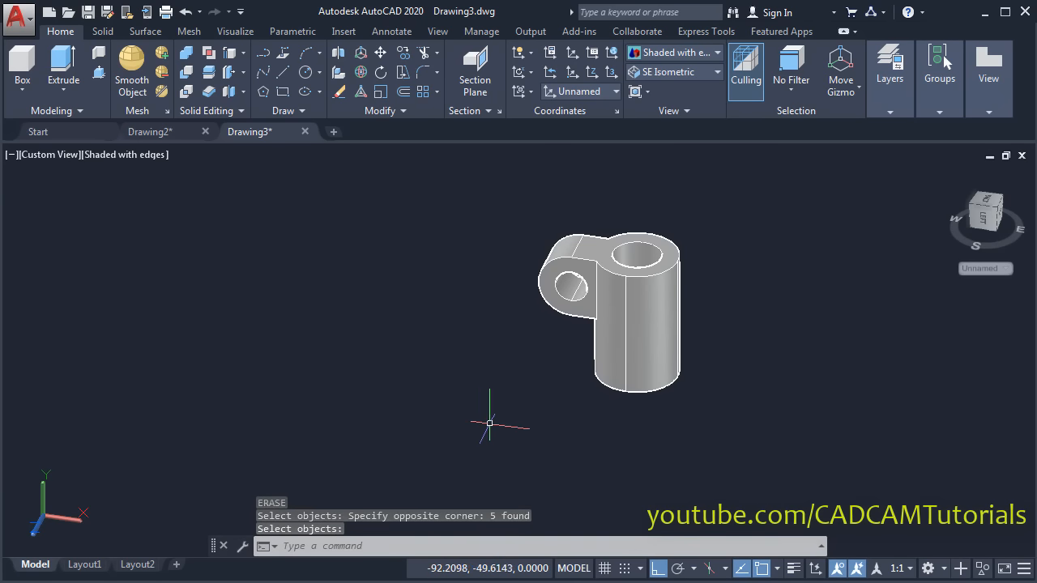
Check the lug slot's dimensions in the reference PDF, and set the drawing's coordinate system to the Top orientation
scroll(753, 283, up, 3)
middle_drag(420, 368, 456, 377)
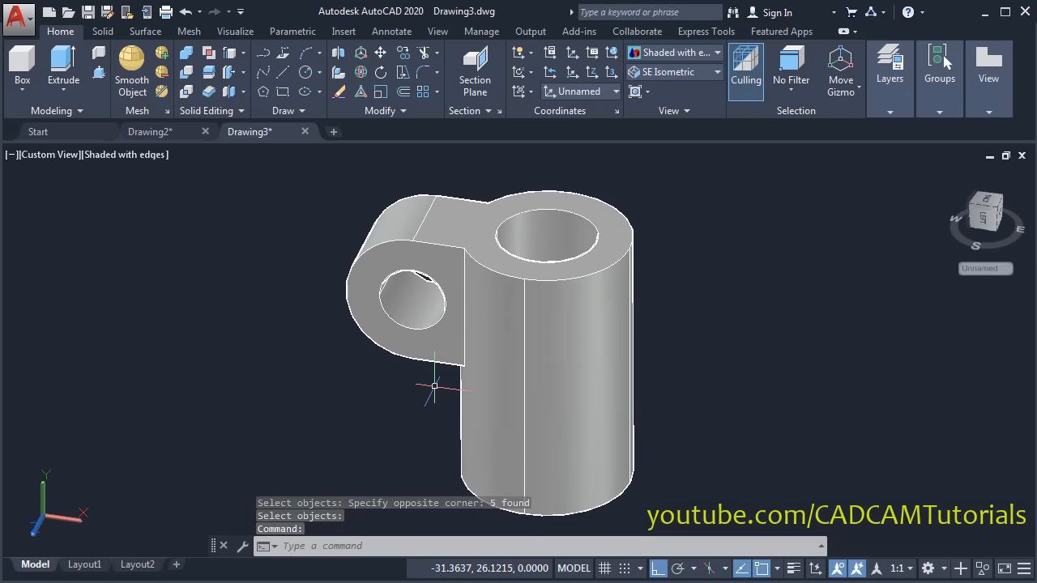
key(alt+Tab)
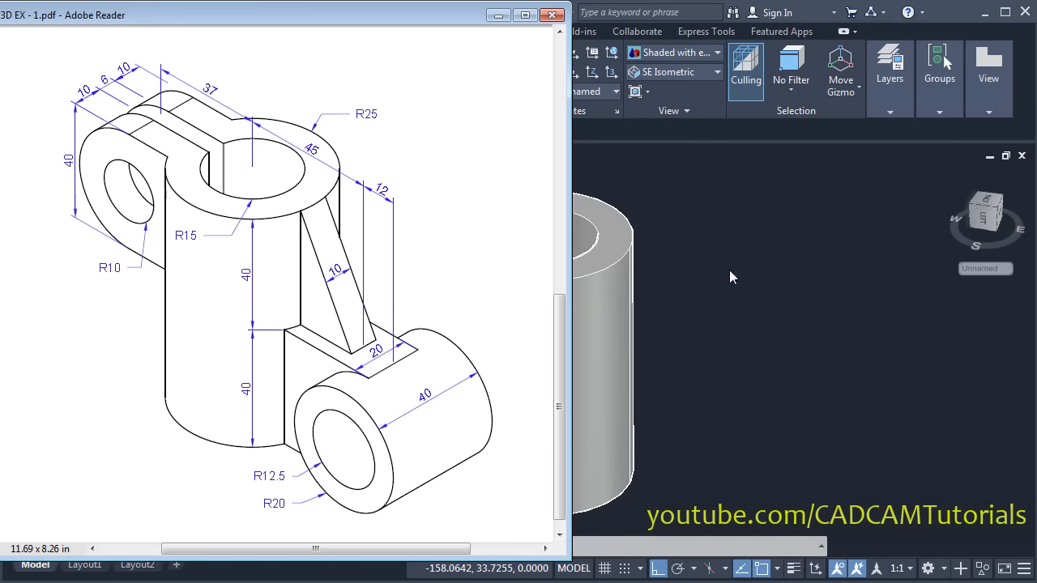
key(alt+Tab)
scroll(734, 291, down, 2)
shift+middle_drag(661, 286, 693, 348)
scroll(673, 283, up, 2)
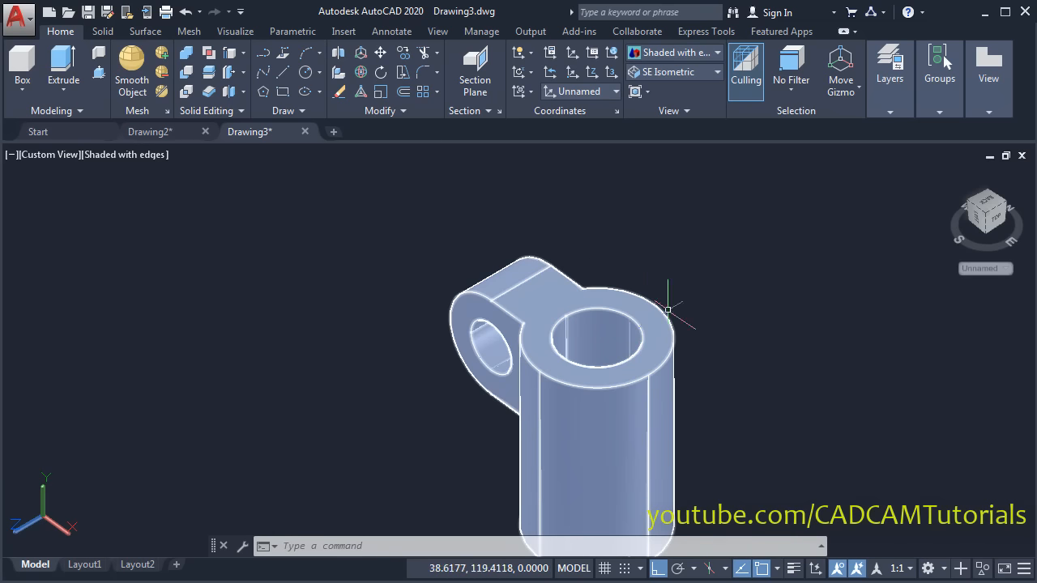
click(616, 93)
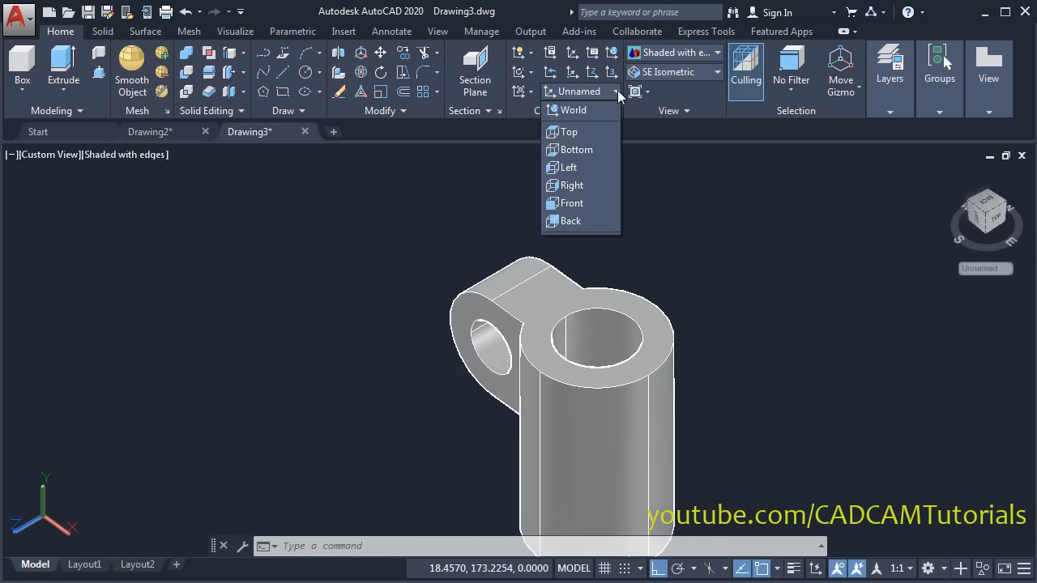
click(569, 132)
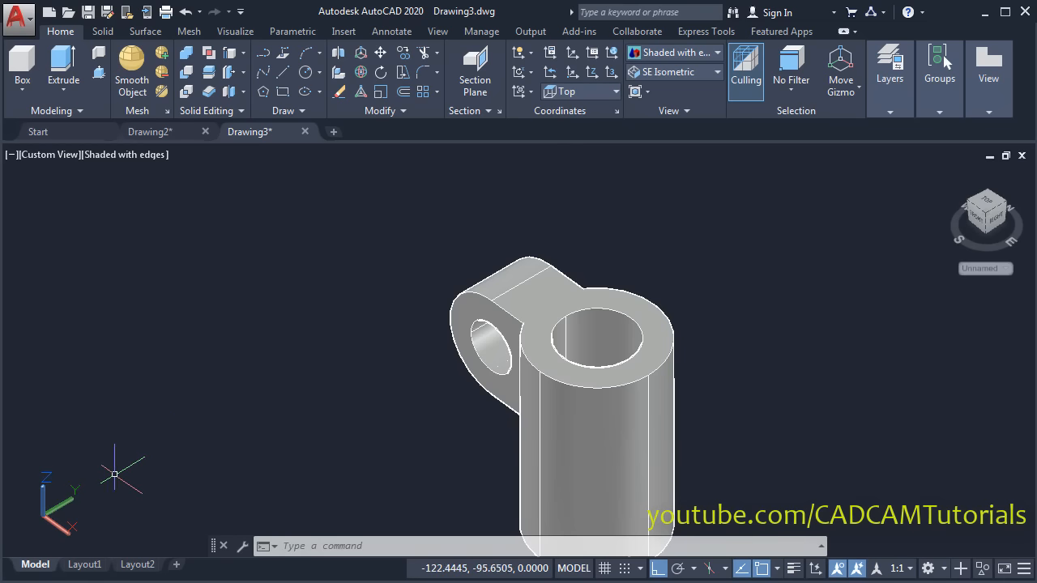
Draw a straight line about 64 units long from the centre of the cylinder's top bore along the lug and past its rounded end
scroll(881, 262, up, 2)
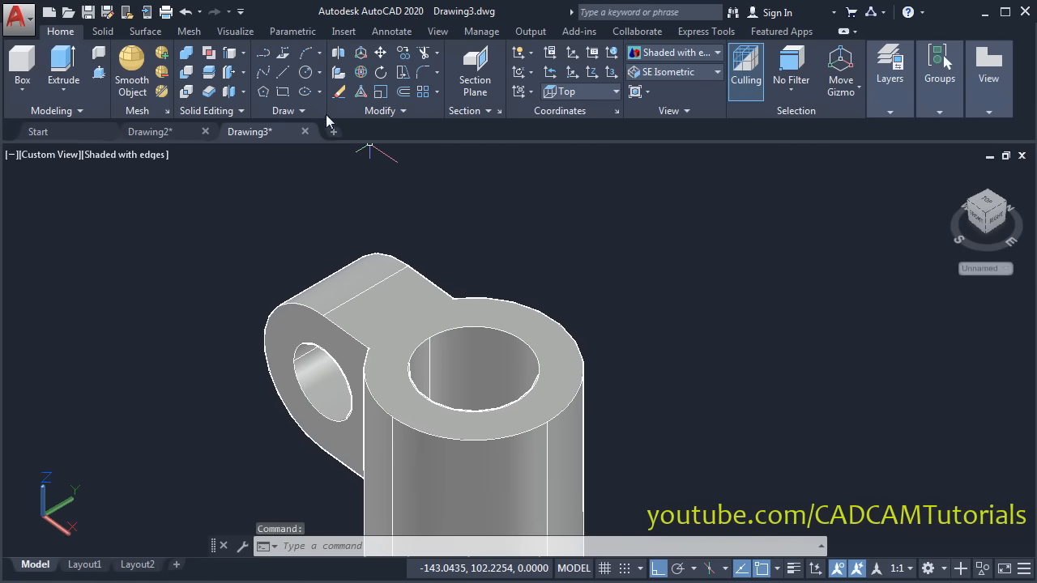
click(282, 73)
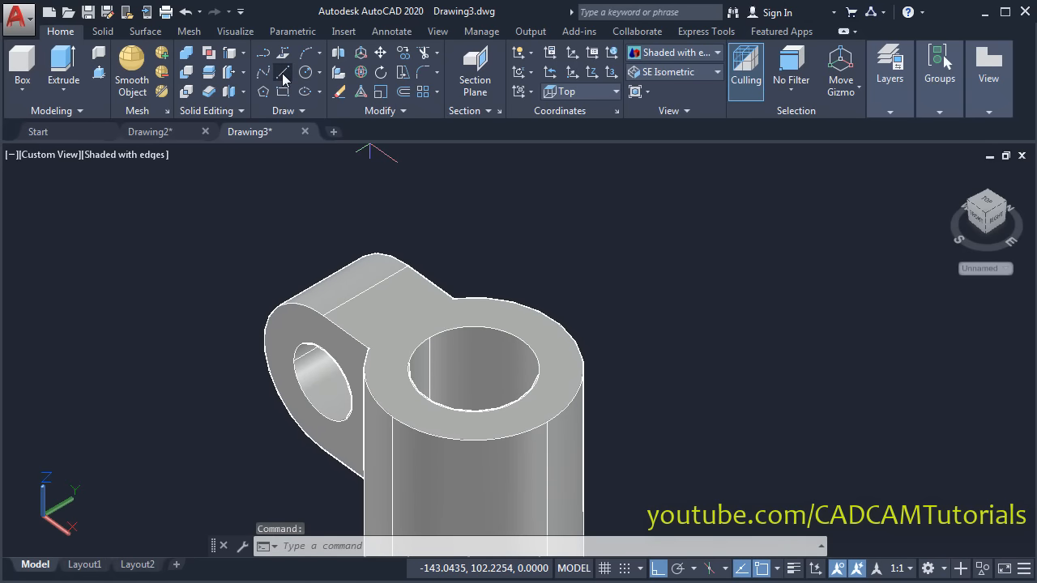
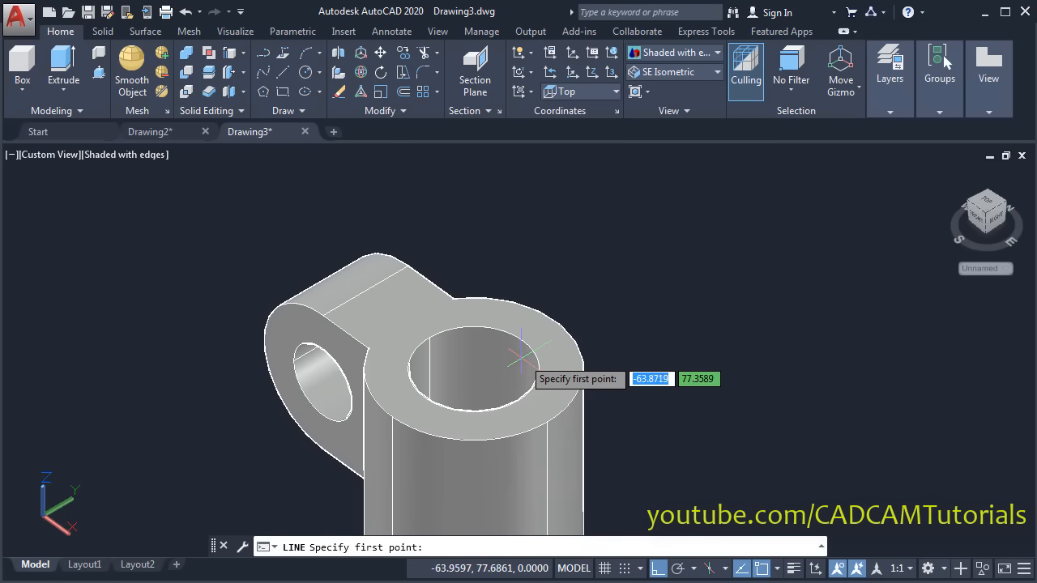
click(474, 368)
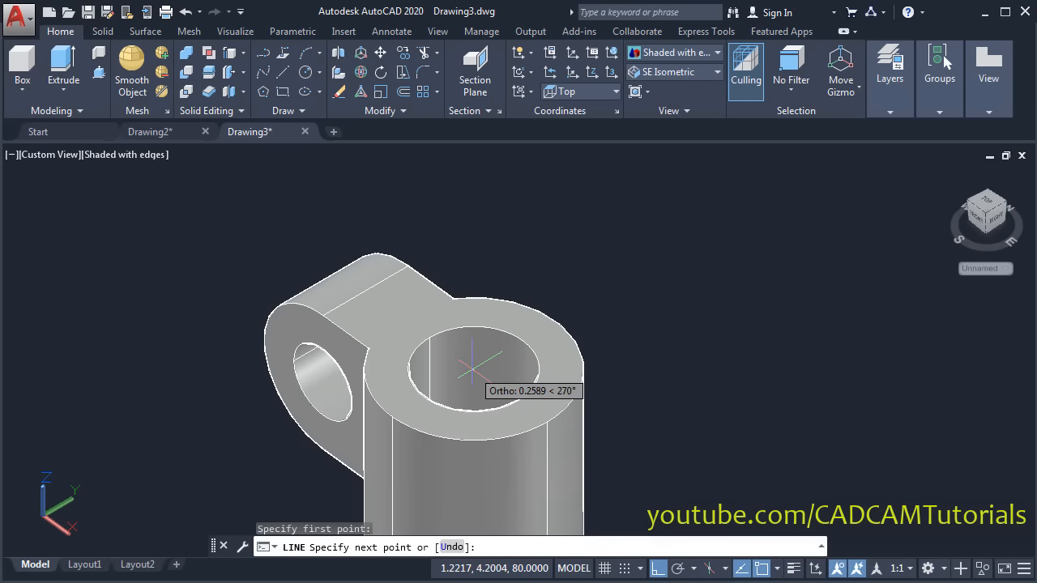
click(259, 243)
key(Return)
middle_drag(402, 213, 462, 196)
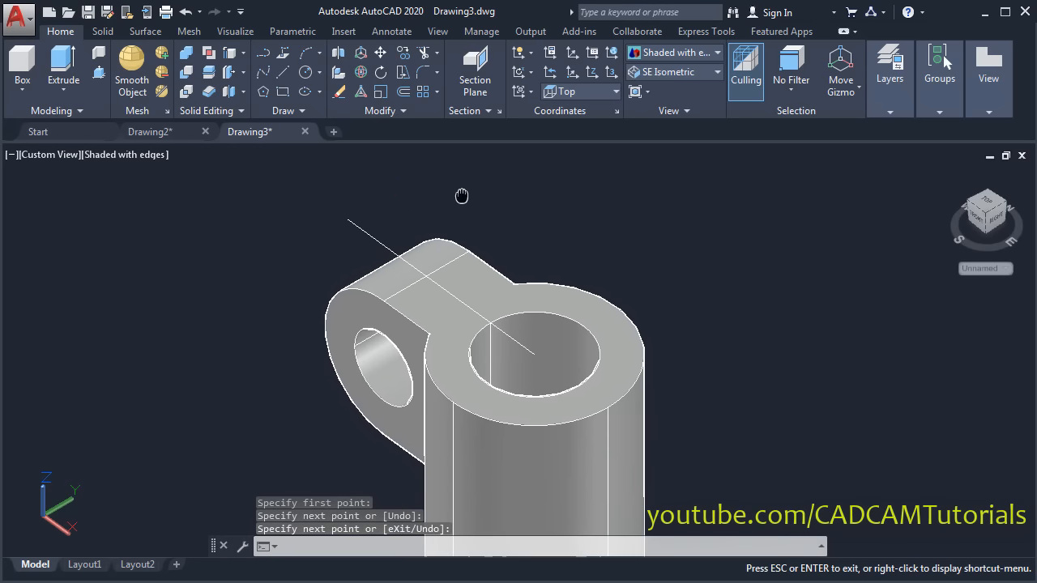
Offset the lug's centre line by 3 units to both sides
click(406, 90)
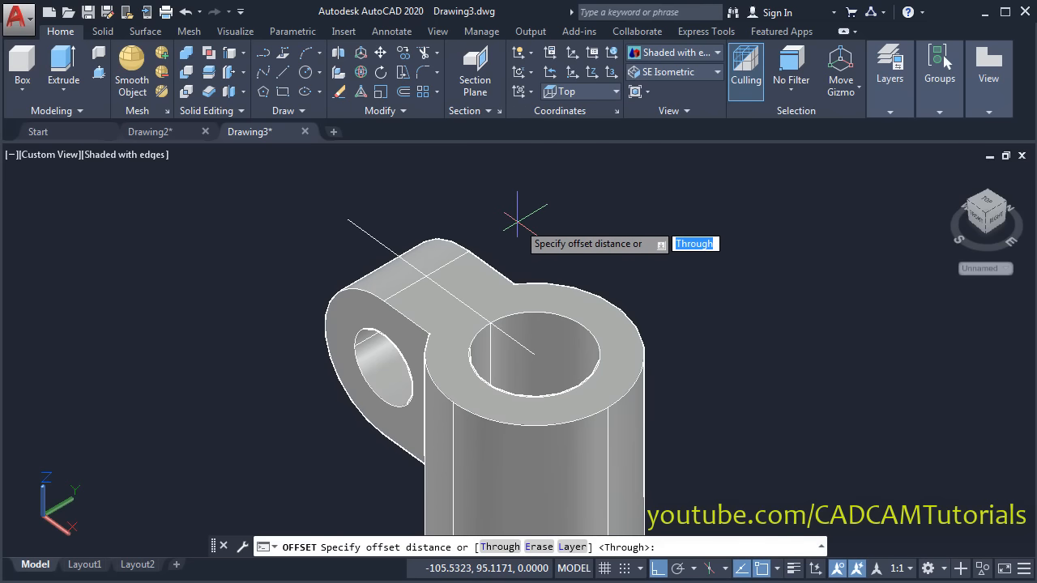
key(Return)
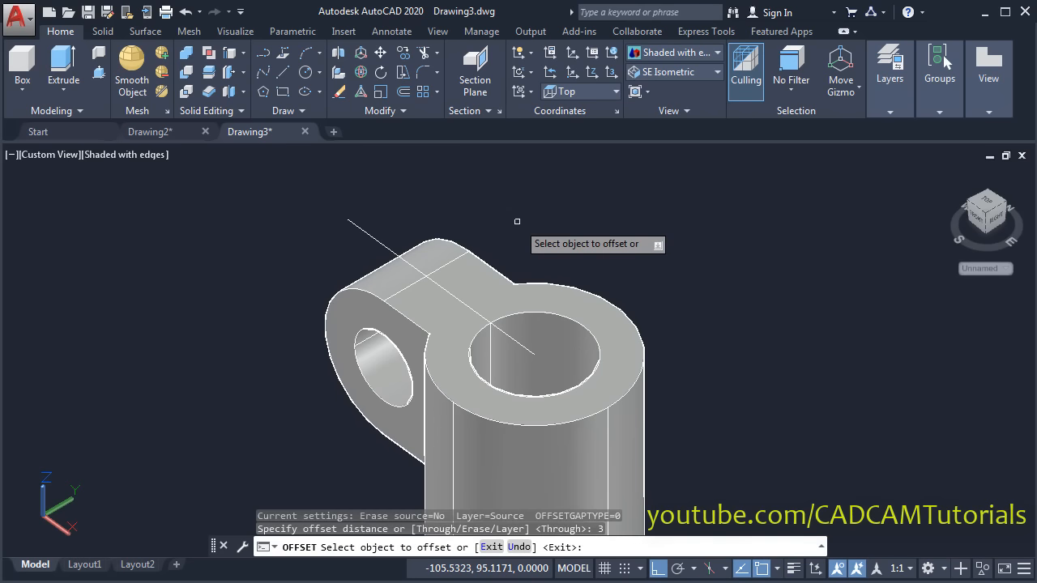
click(371, 235)
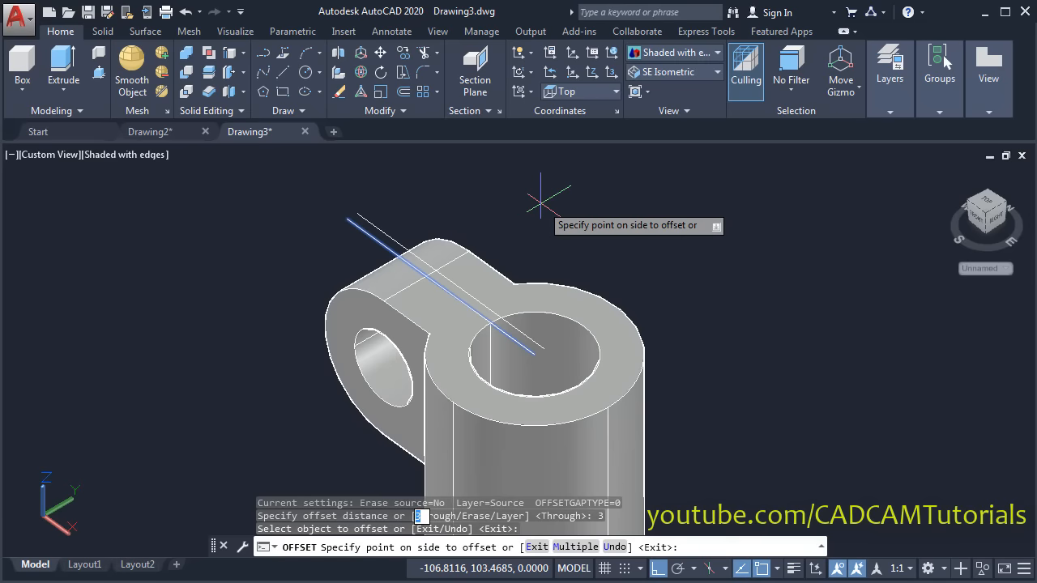
click(541, 197)
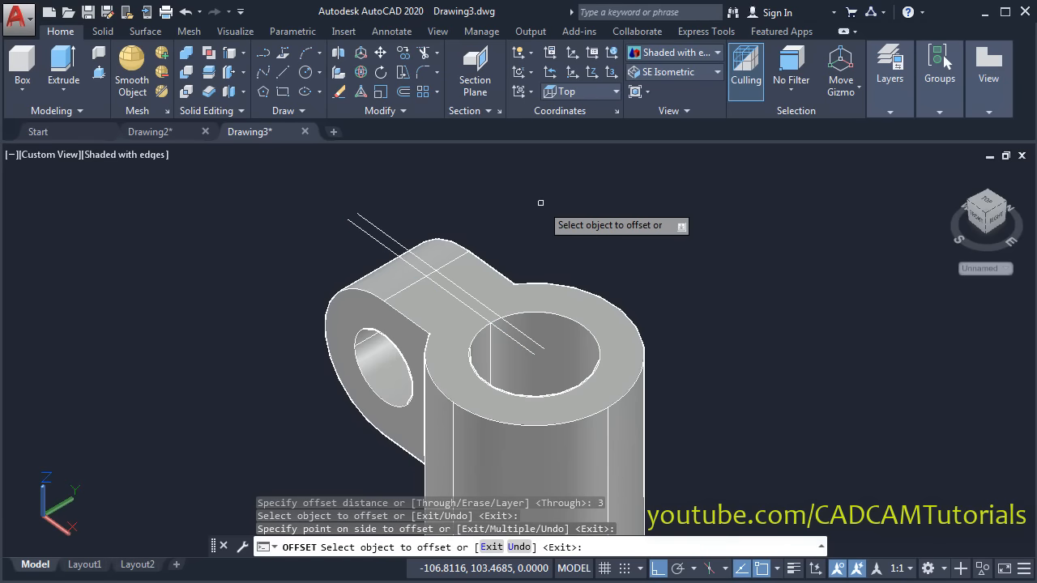
click(370, 237)
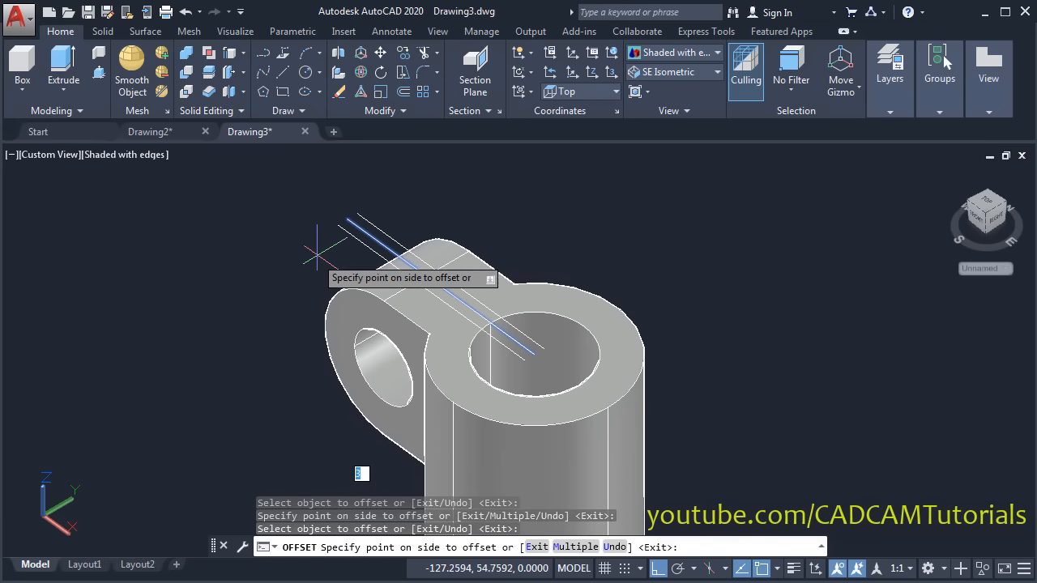
click(276, 267)
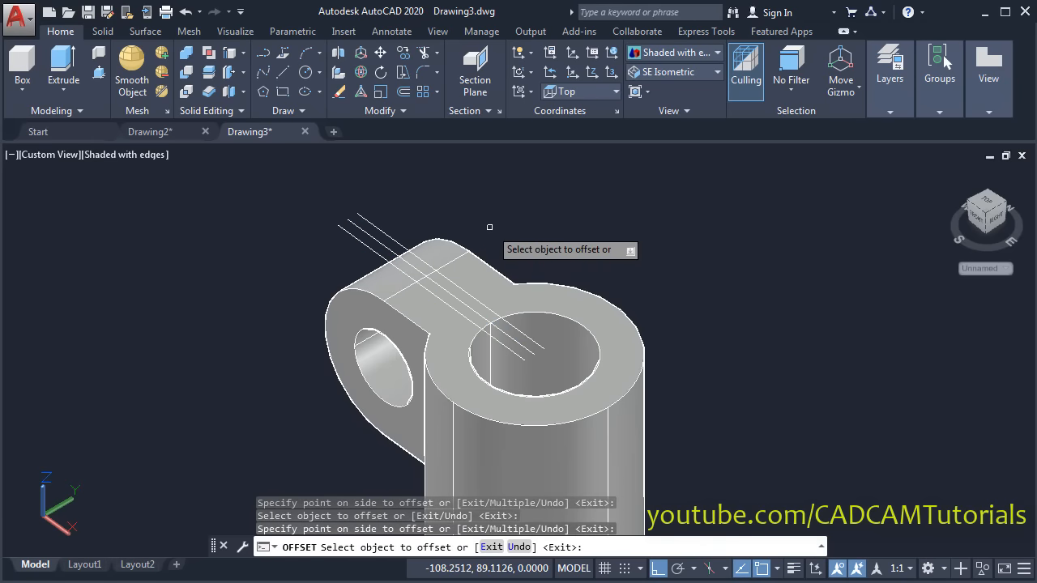
key(Return)
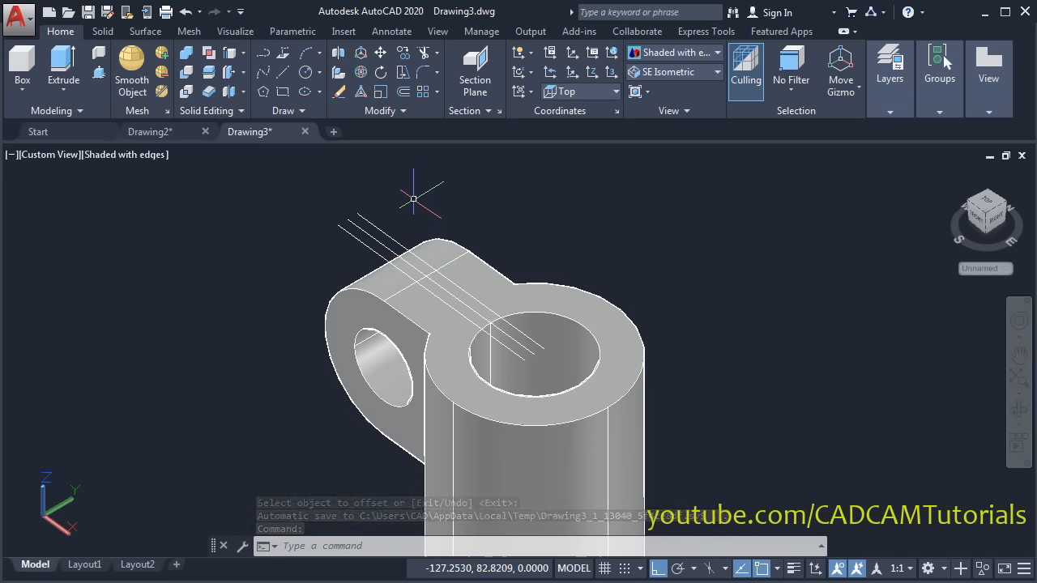
Erase the original centre line between the two offset lines
text(e)
key(Return)
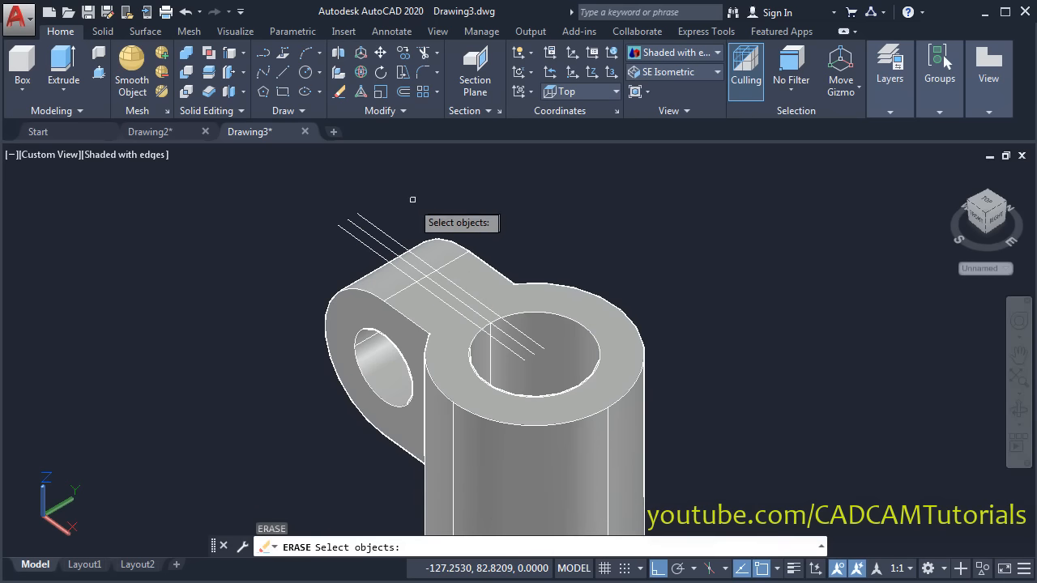
click(374, 234)
scroll(496, 220, up, 2)
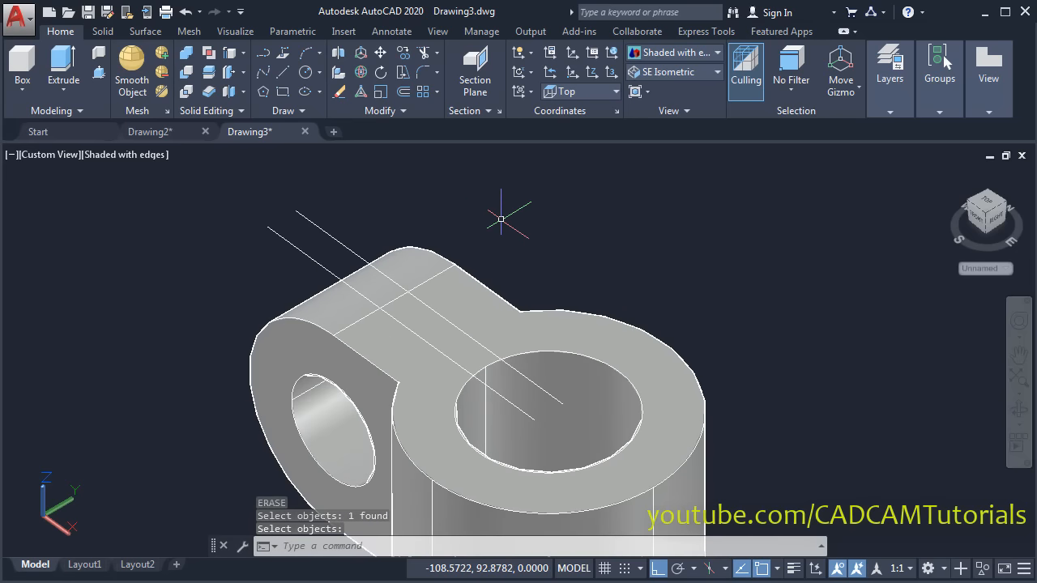
Close the slot outline with a straight line across each end of the two offset lines
middle_drag(516, 213, 503, 211)
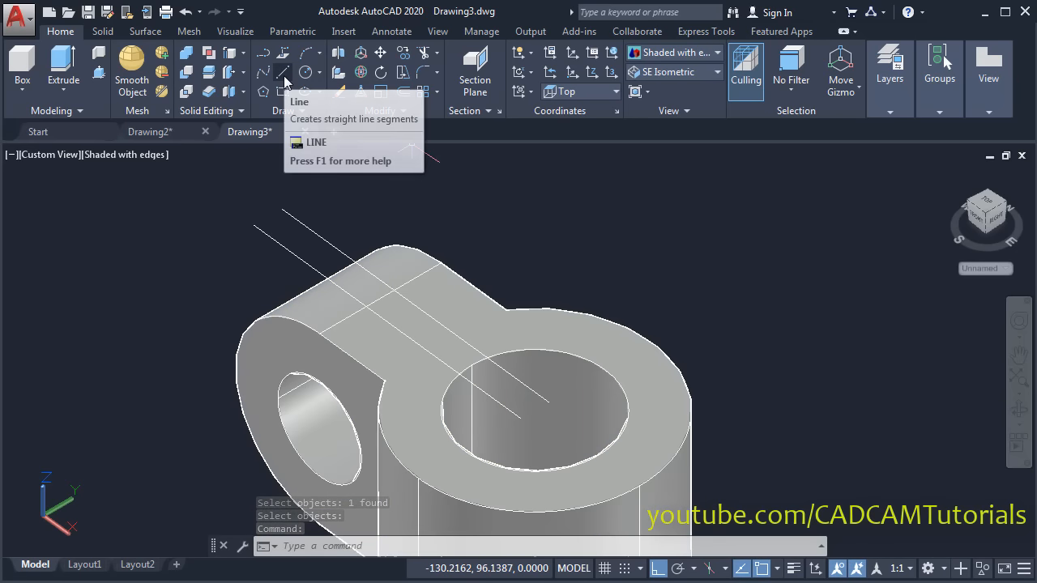
click(283, 75)
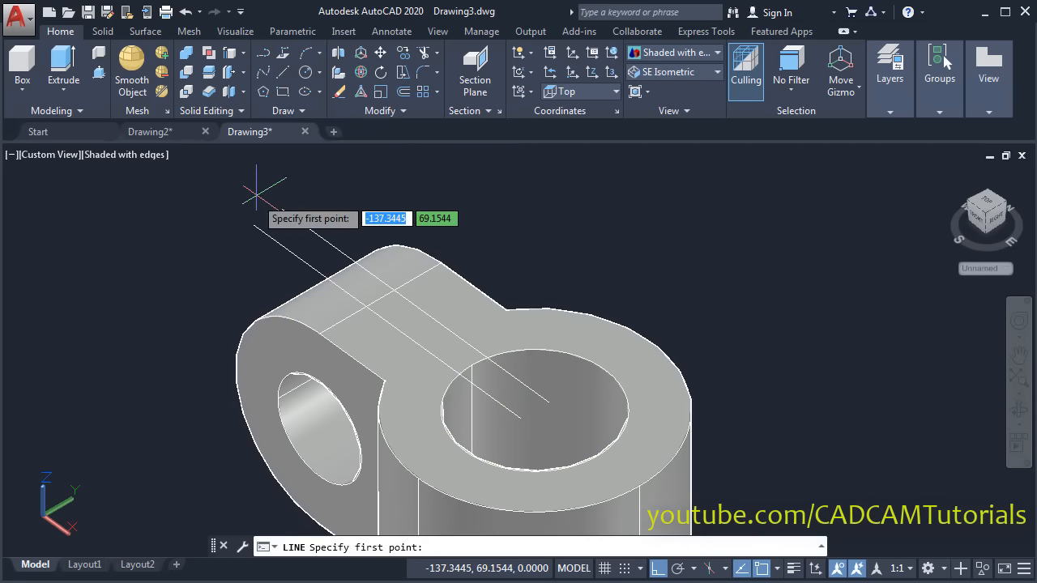
click(254, 223)
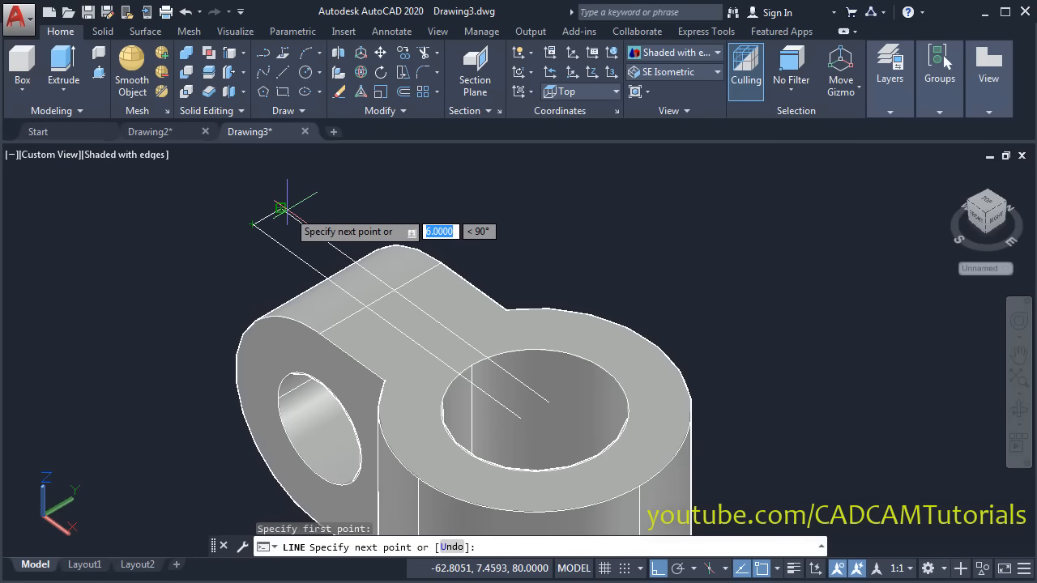
click(281, 209)
key(Return)
key(Return)
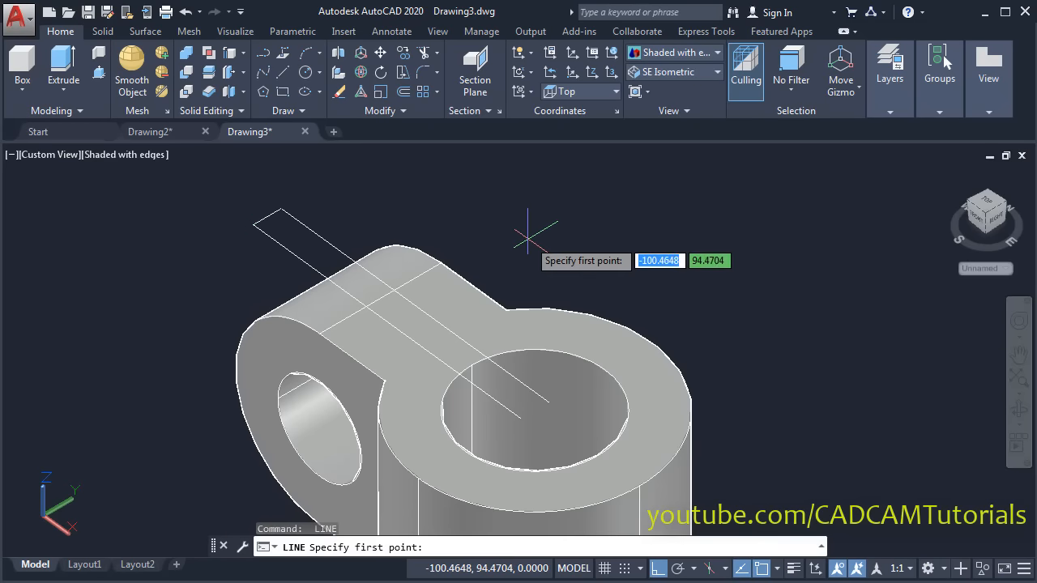
click(519, 418)
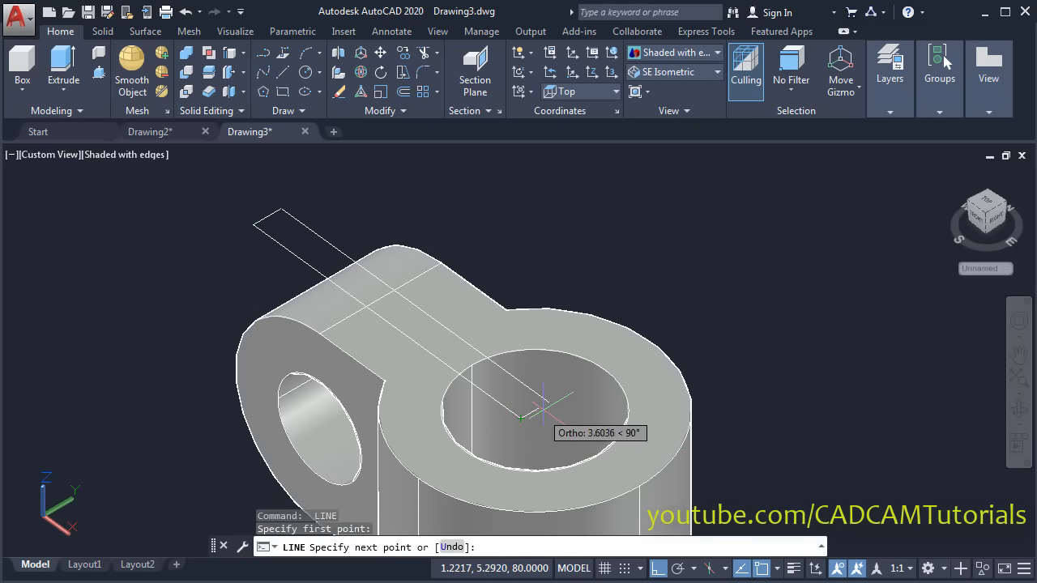
click(547, 401)
key(Return)
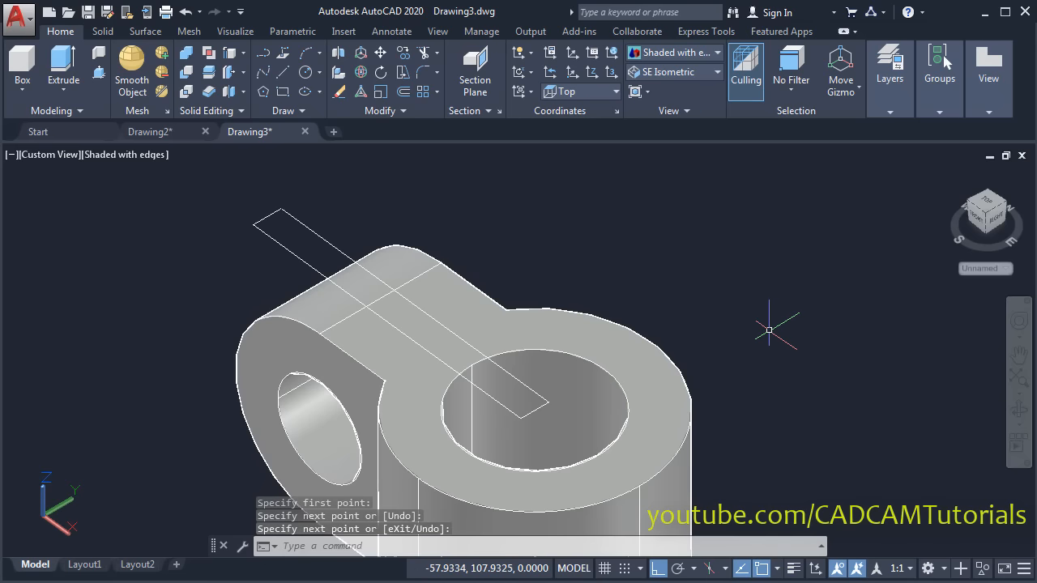
Join the four lines of the slot outline into a single closed polyline
scroll(755, 322, down, 2)
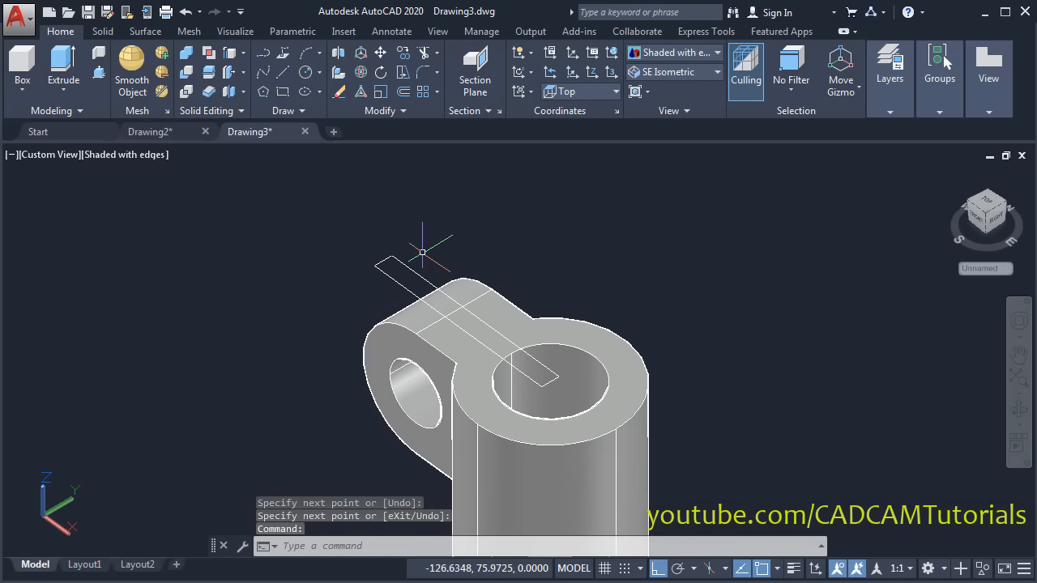
scroll(409, 252, up, 3)
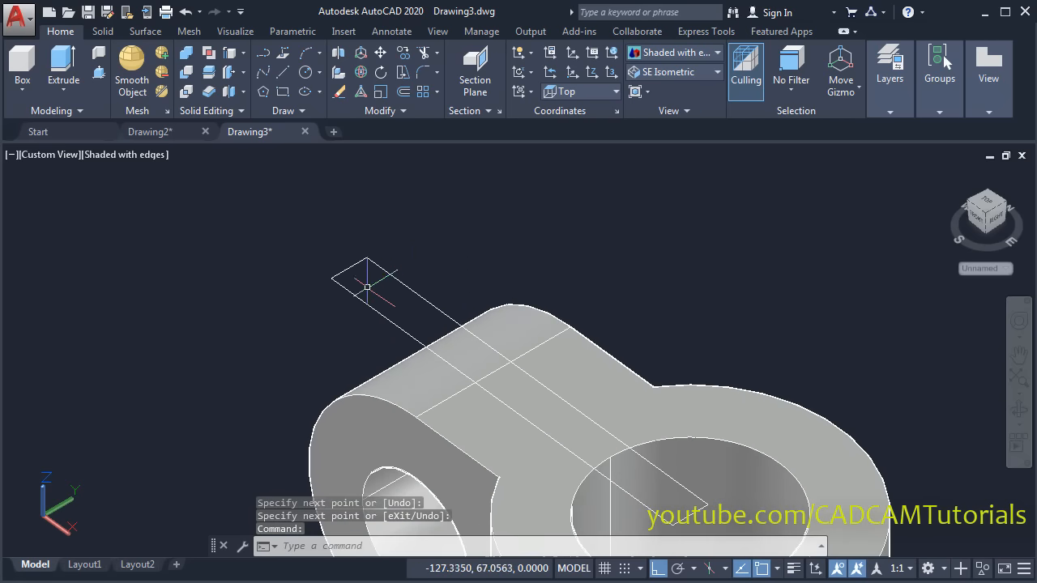
middle_drag(508, 342, 464, 283)
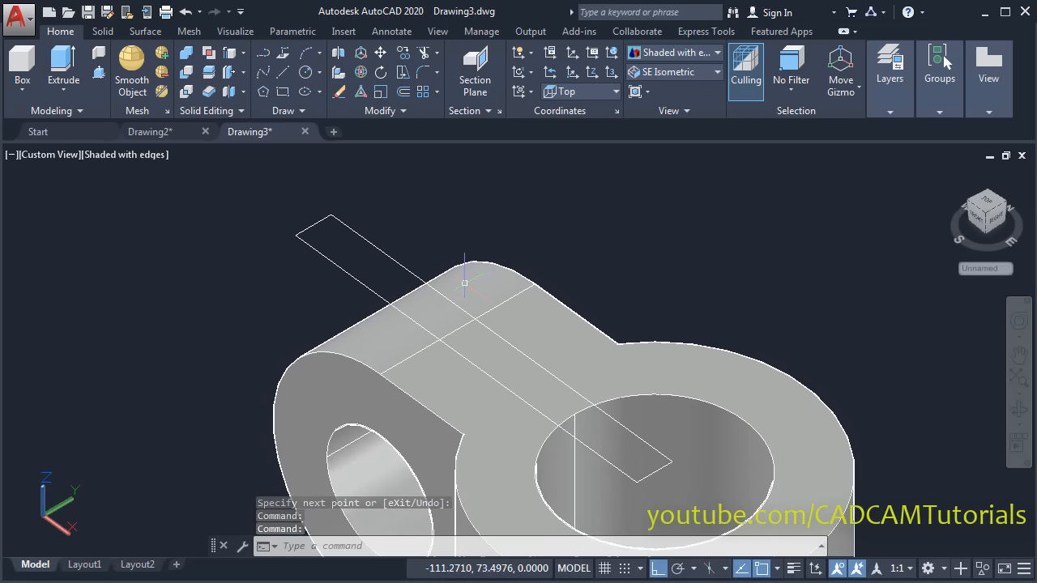
click(387, 115)
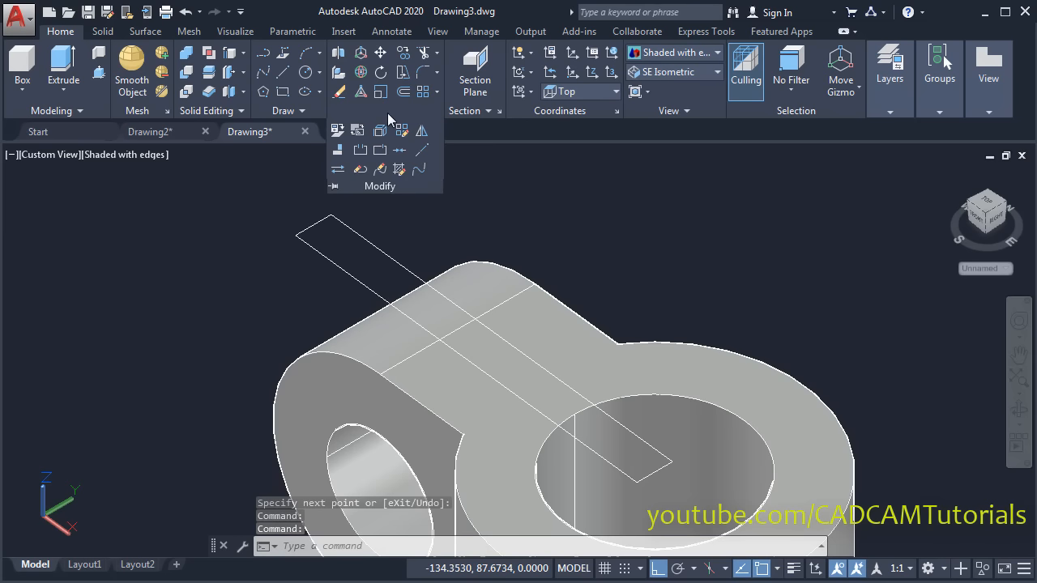
click(402, 154)
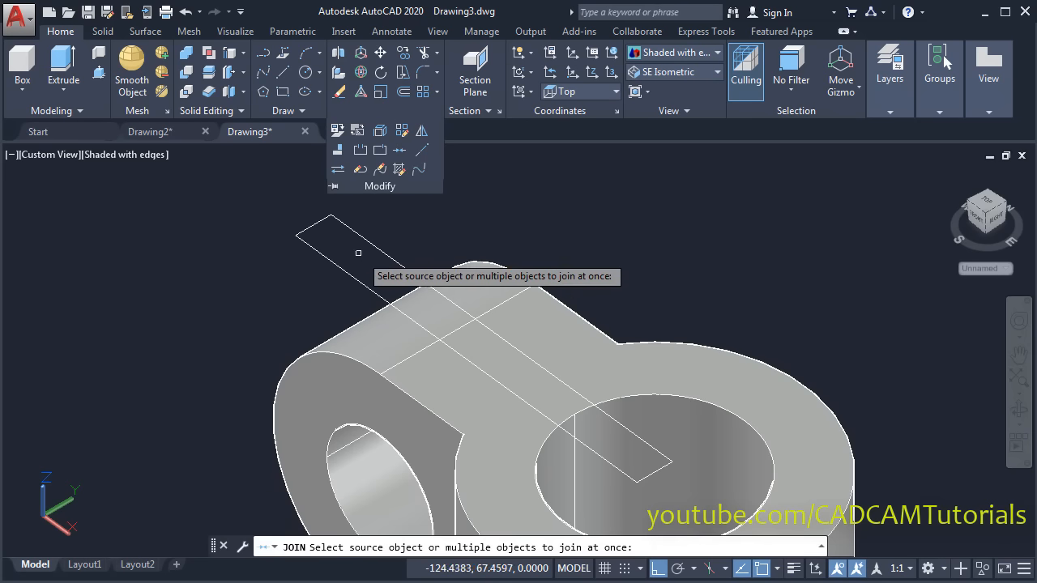
click(362, 213)
click(259, 262)
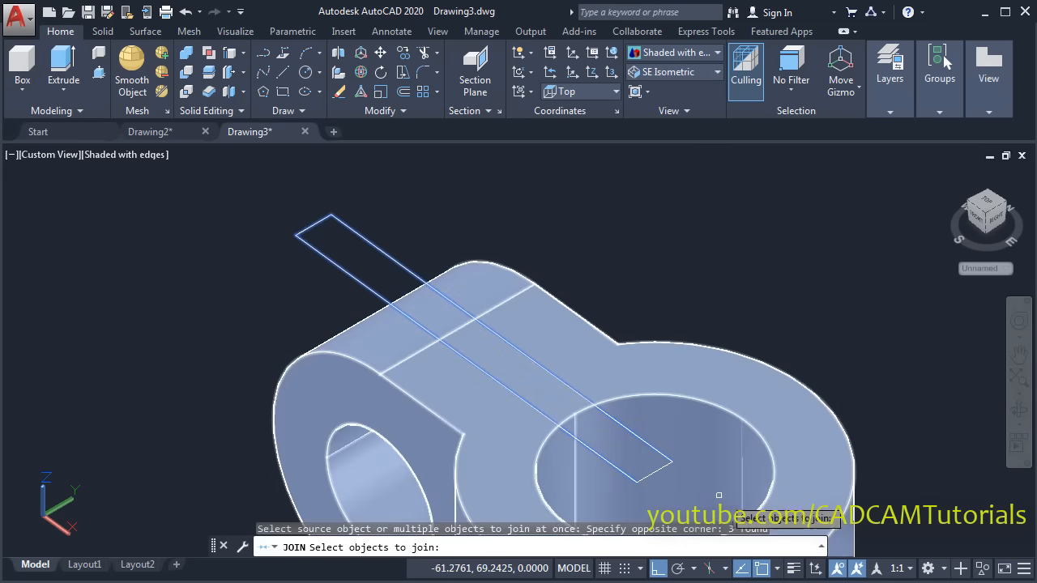
click(653, 473)
key(Return)
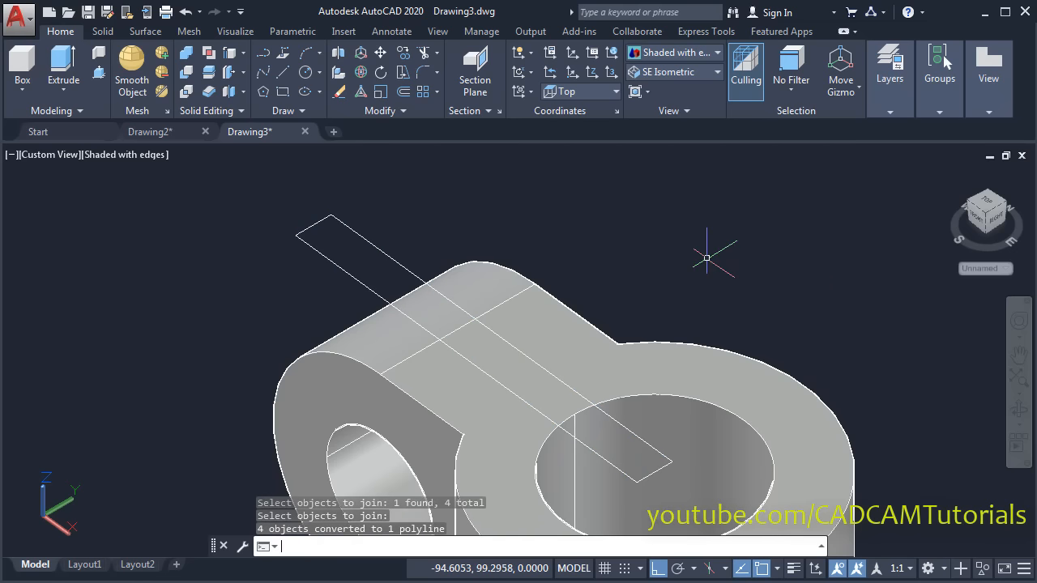
Extrude the closed slot outline downward through the side lug until it extends past the base of the cylinder
scroll(774, 305, down, 3)
middle_drag(774, 305, 651, 312)
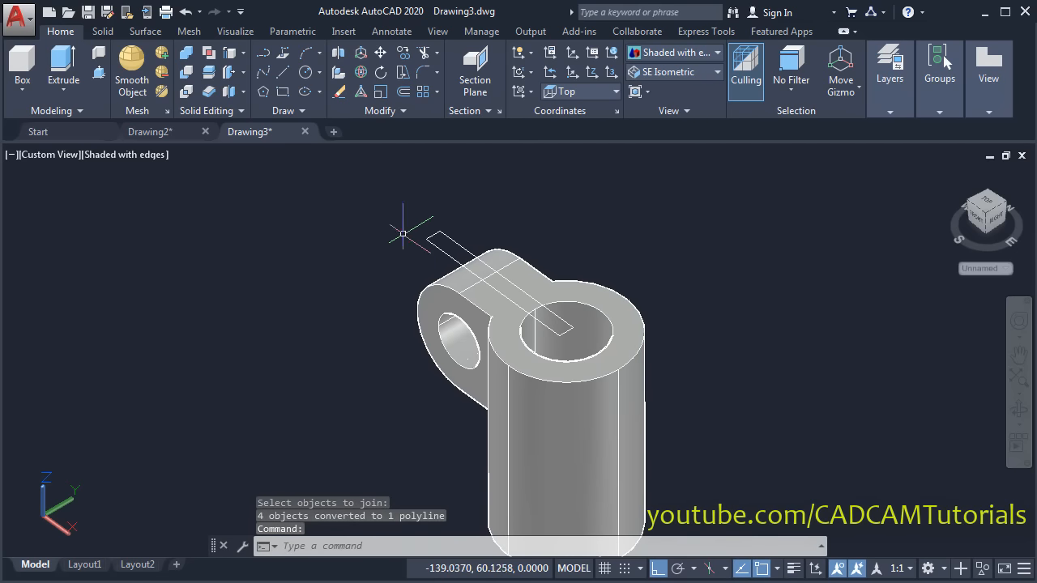
click(57, 67)
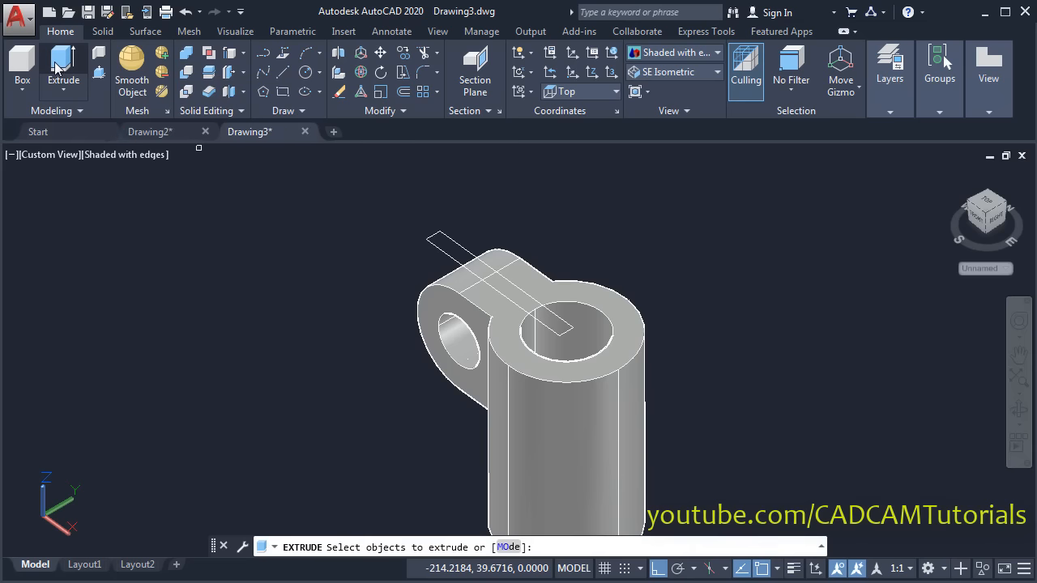
click(436, 245)
key(Return)
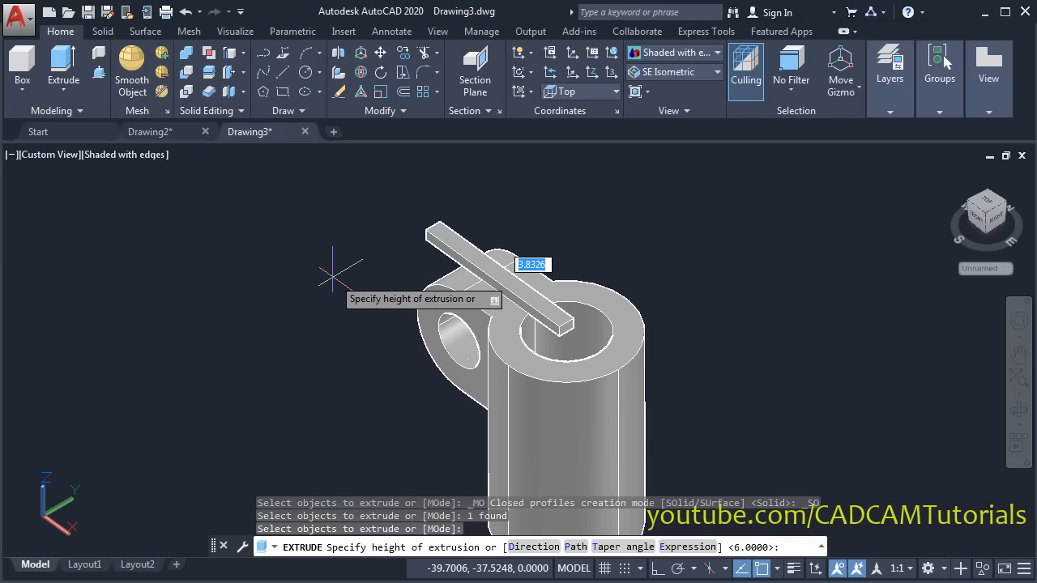
scroll(332, 277, down, 4)
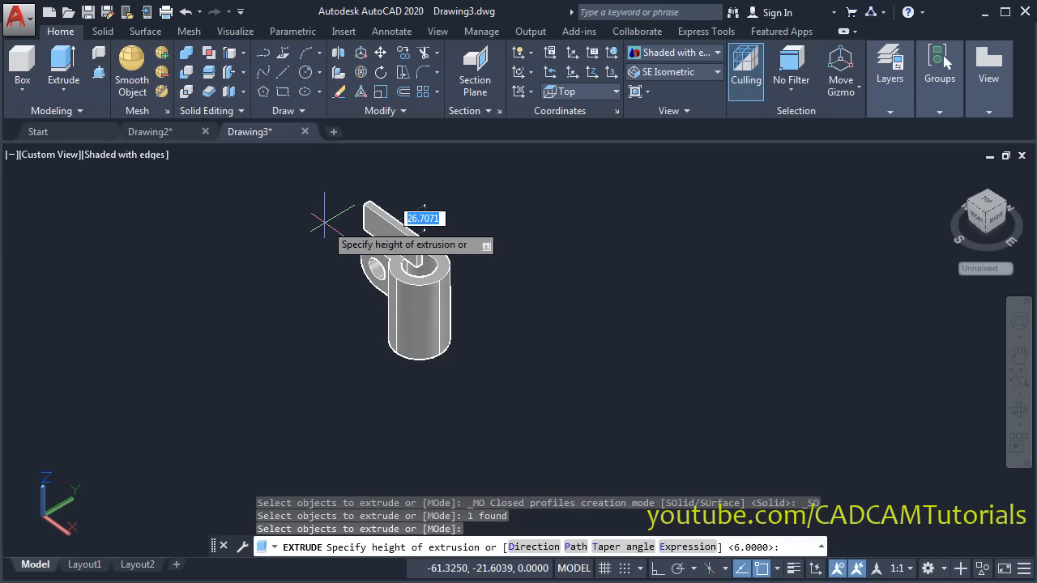
click(418, 339)
Subtract the extruded slot bar from the bracket body to cut the slot through the lug and cylinder wall
scroll(355, 256, up, 4)
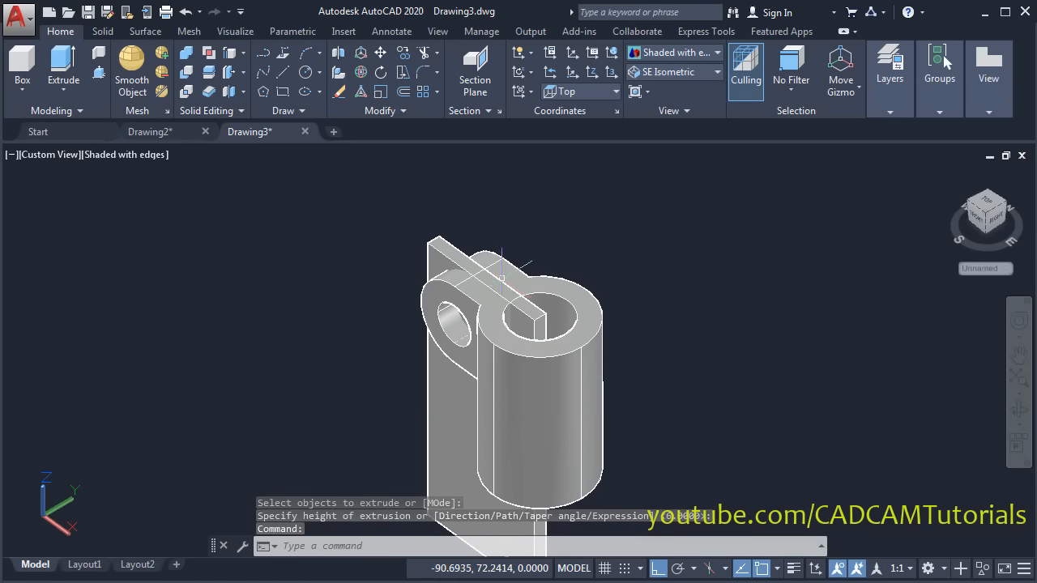
click(187, 72)
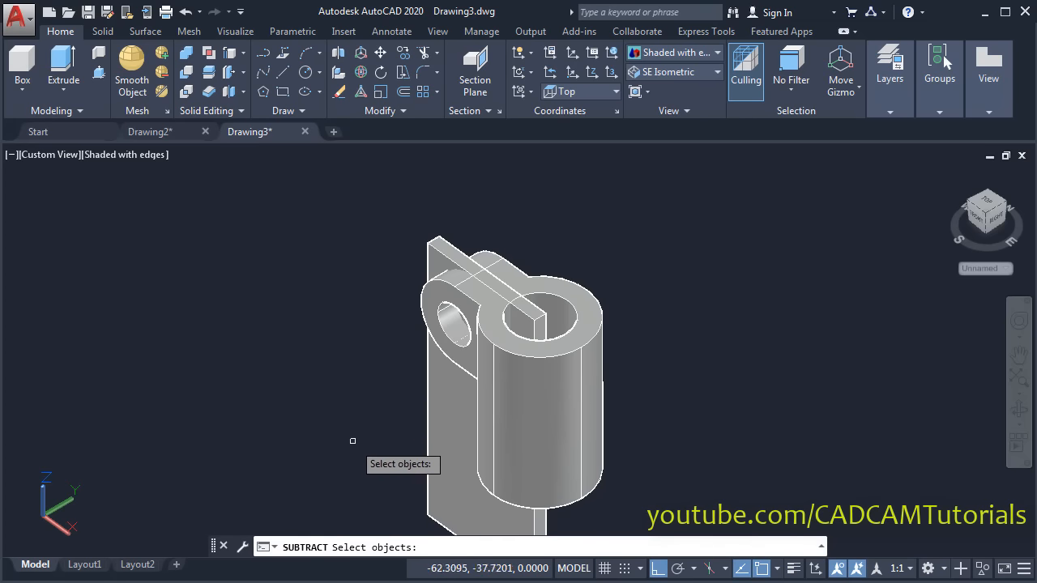
click(559, 429)
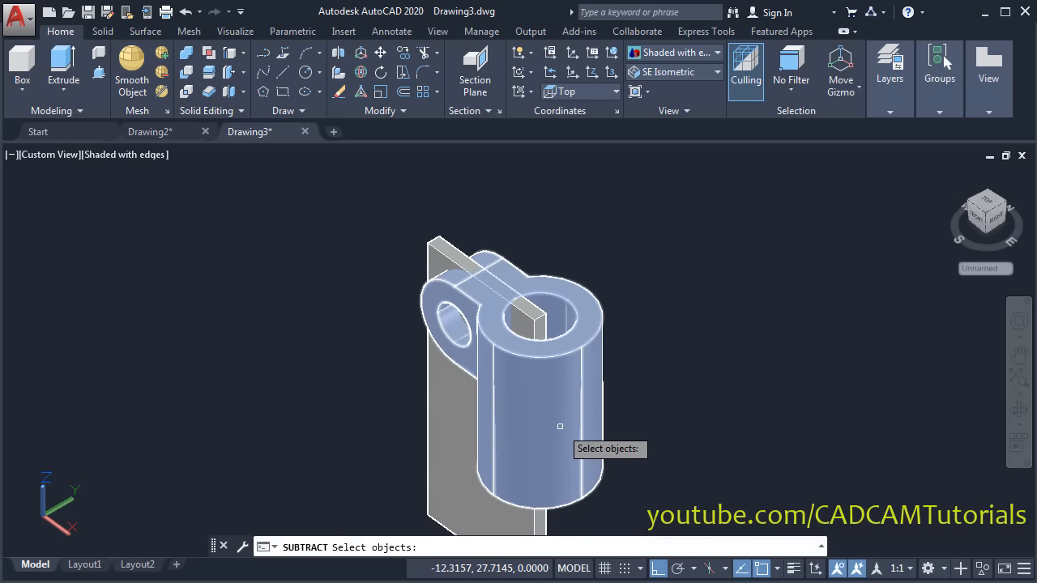
click(572, 416)
key(Return)
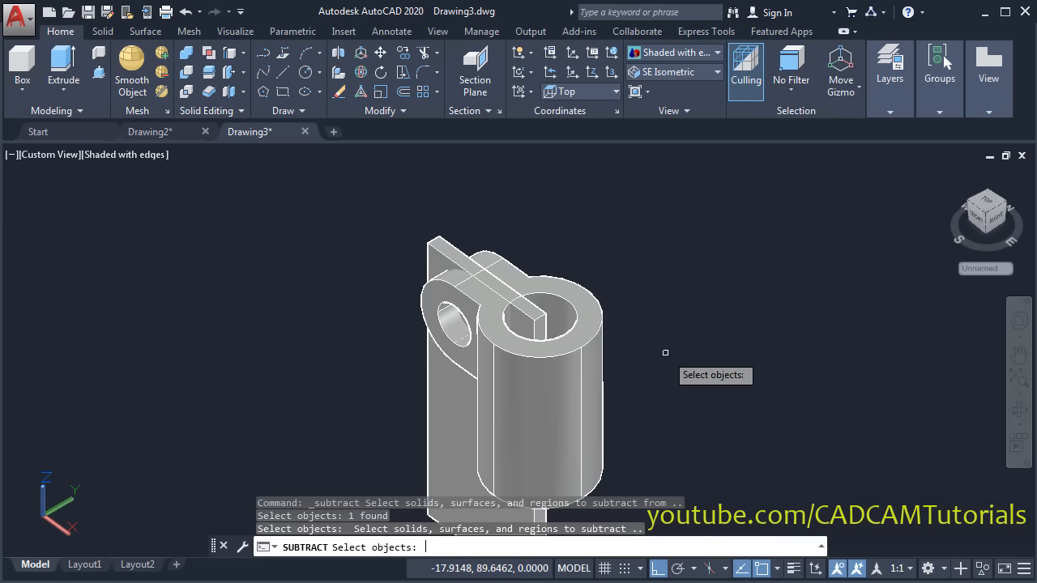
click(536, 316)
key(Return)
Orbit around the bracket to inspect the slot cut, and restore the SE Isometric view
shift+middle_drag(671, 296, 644, 253)
shift+middle_drag(372, 385, 326, 389)
scroll(359, 366, up, 3)
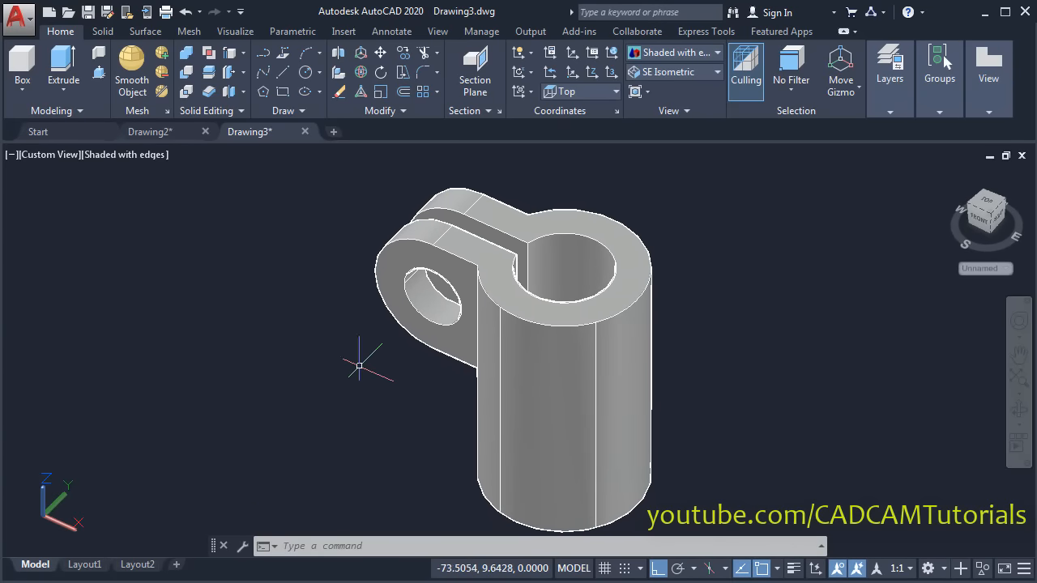
click(672, 72)
click(672, 201)
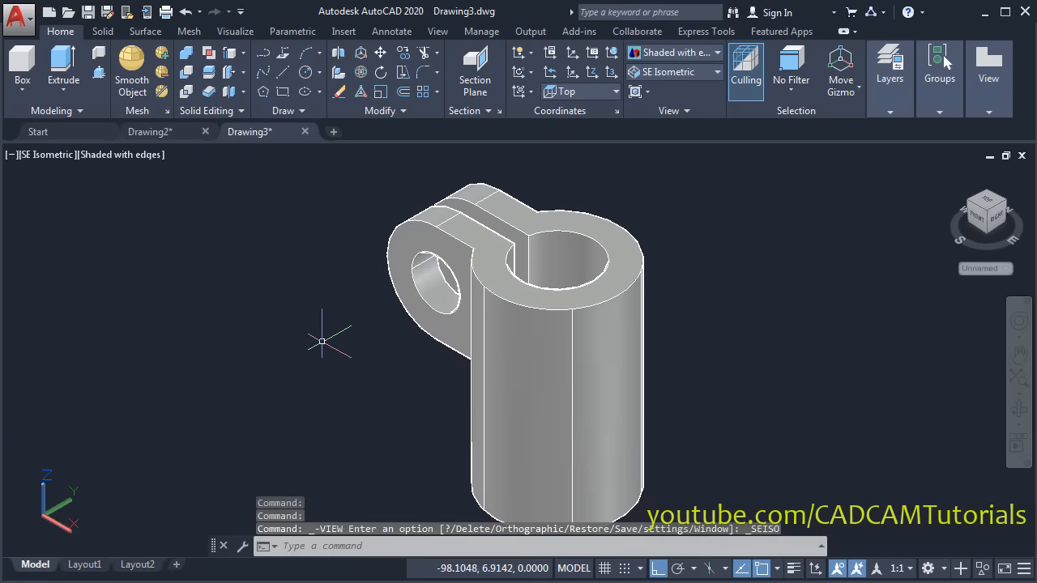
Check the dimensions of the rectangular connecting block in the reference PDF, and return to the AutoCAD drawing
middle_drag(361, 362, 336, 333)
scroll(80, 314, down, 2)
key(alt+Tab)
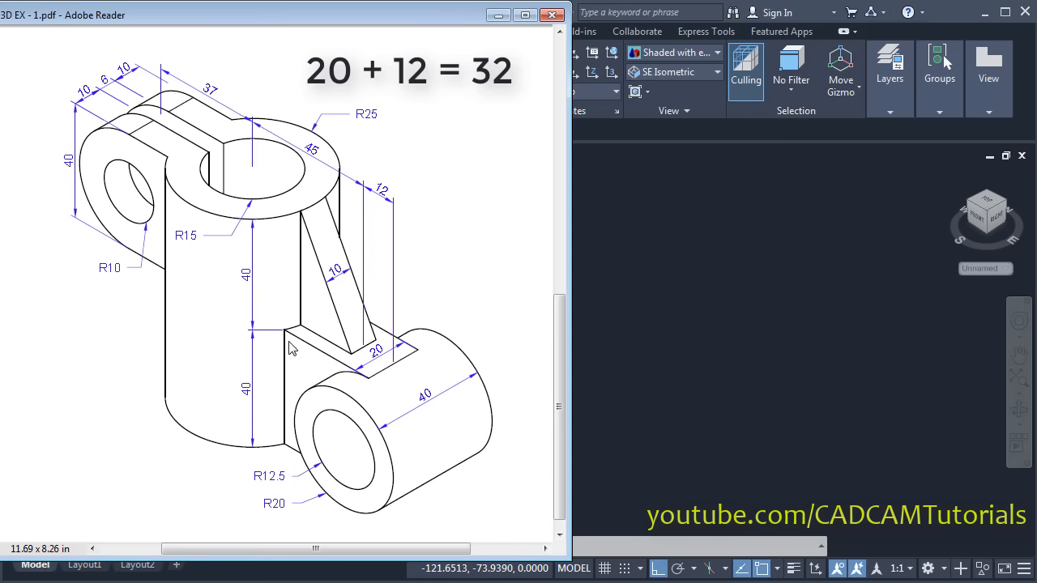
click(667, 316)
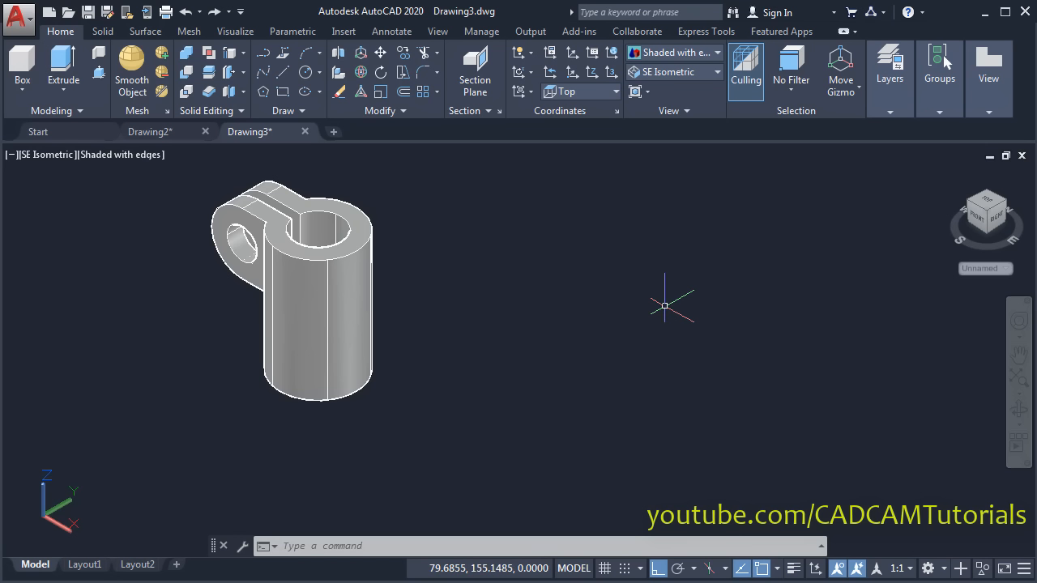
click(283, 92)
click(543, 276)
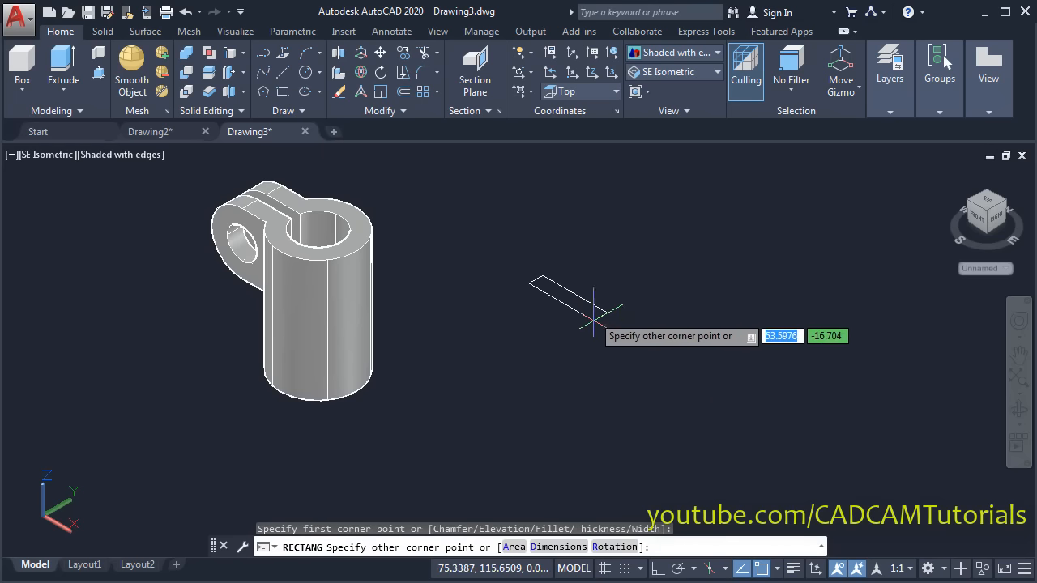
key(Escape)
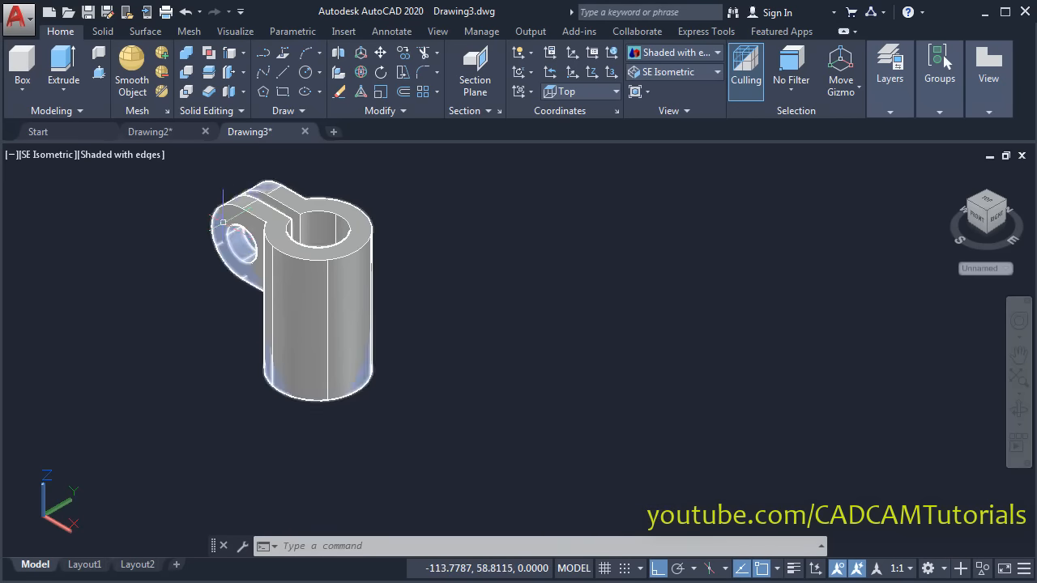
Set the UCS to Front and draw a rectangle 32 units wide and 40 high in the empty space beside the bracket
click(606, 91)
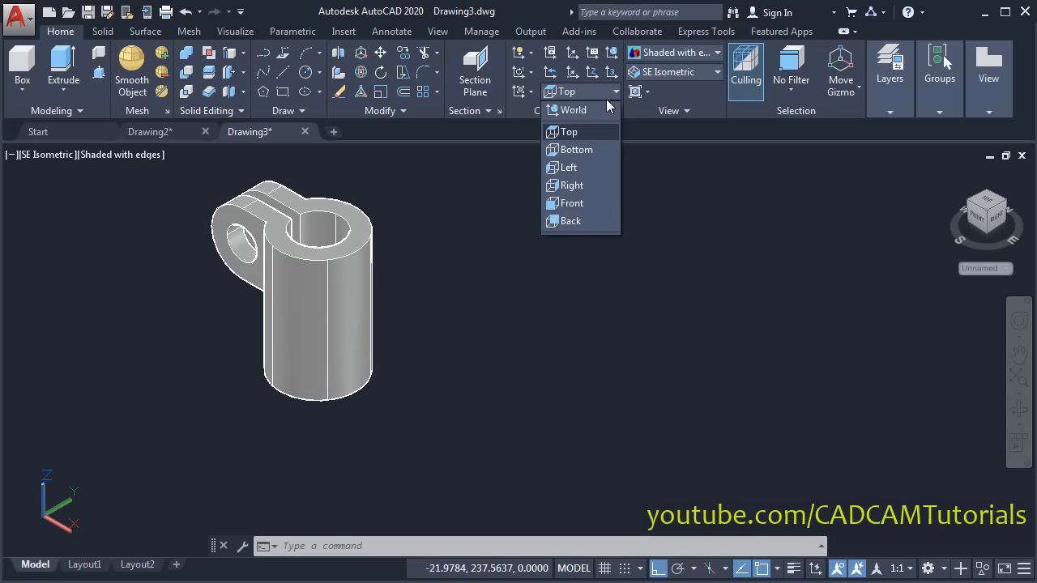
click(571, 203)
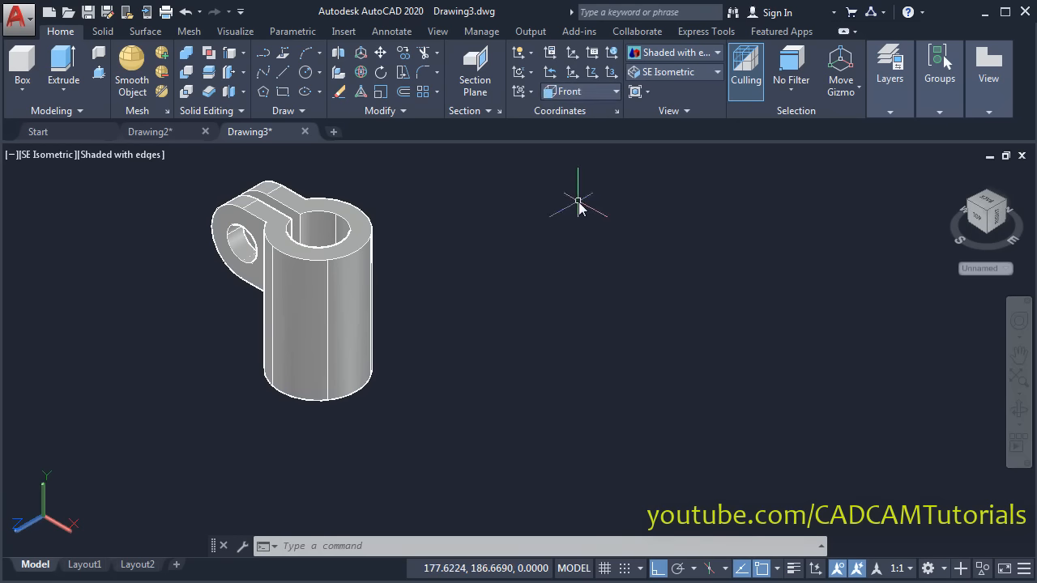
click(284, 92)
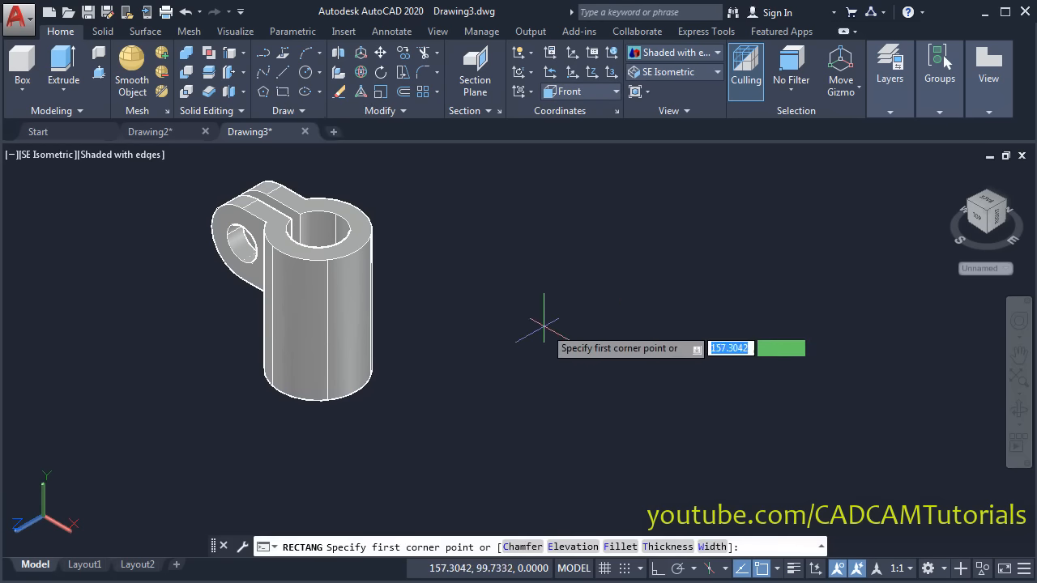
click(523, 292)
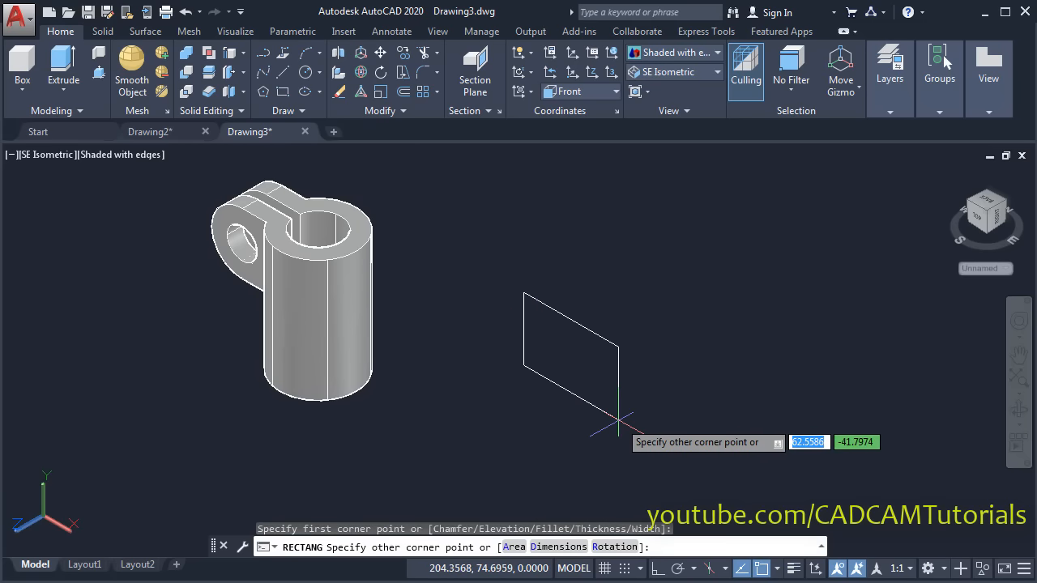
text(32)
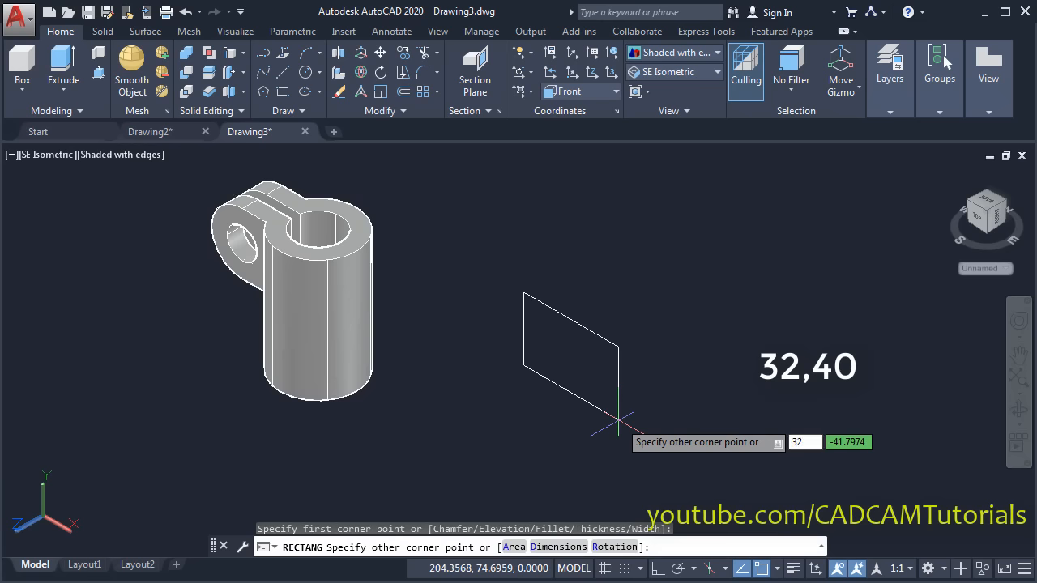
key(Tab)
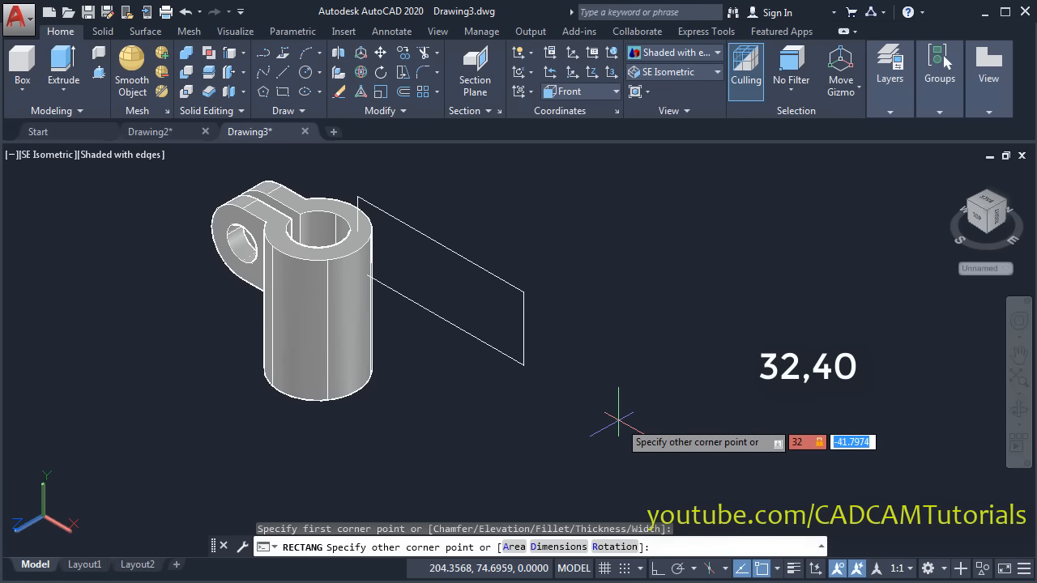
text(40)
key(Return)
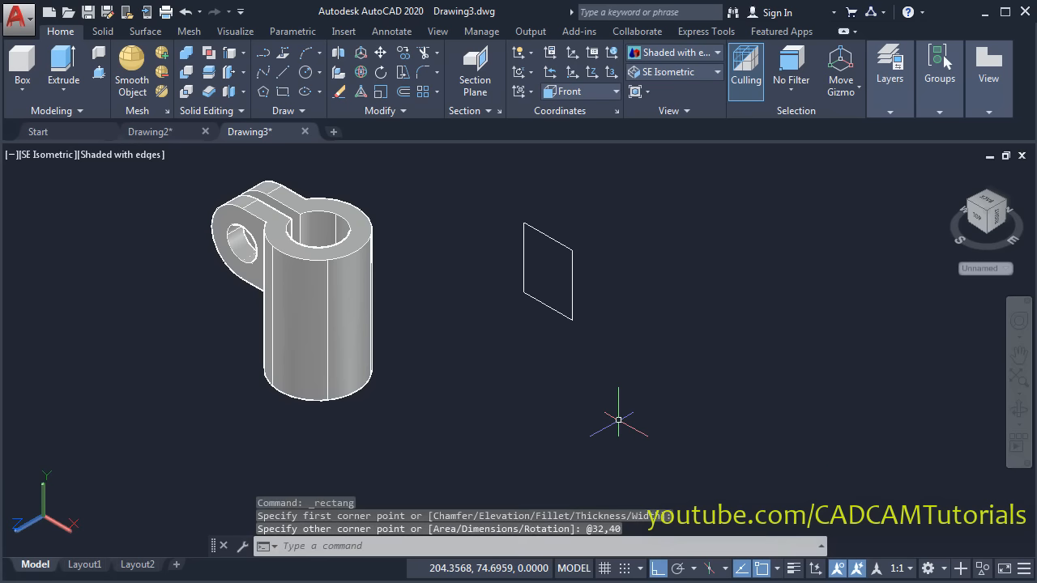
Use Presspull to turn the 32 by 40 rectangle into a block, pulling it 20 units toward the back
scroll(578, 167, up, 3)
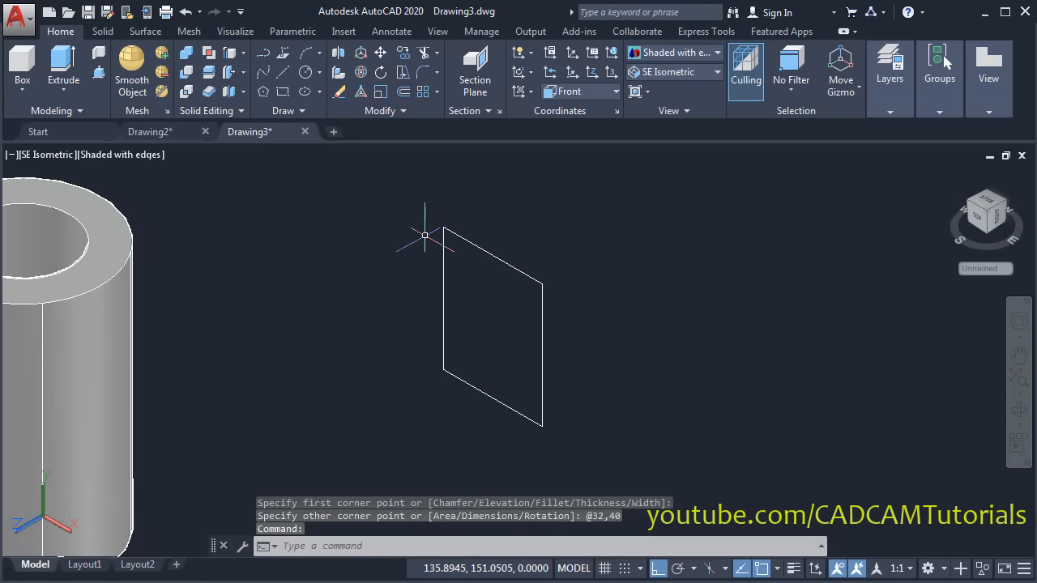
click(99, 73)
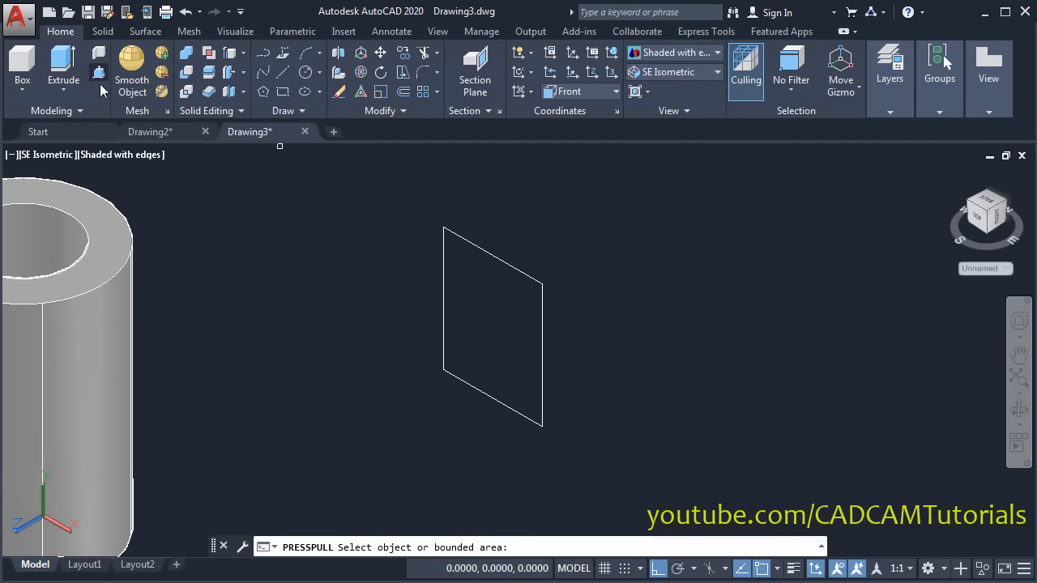
click(502, 345)
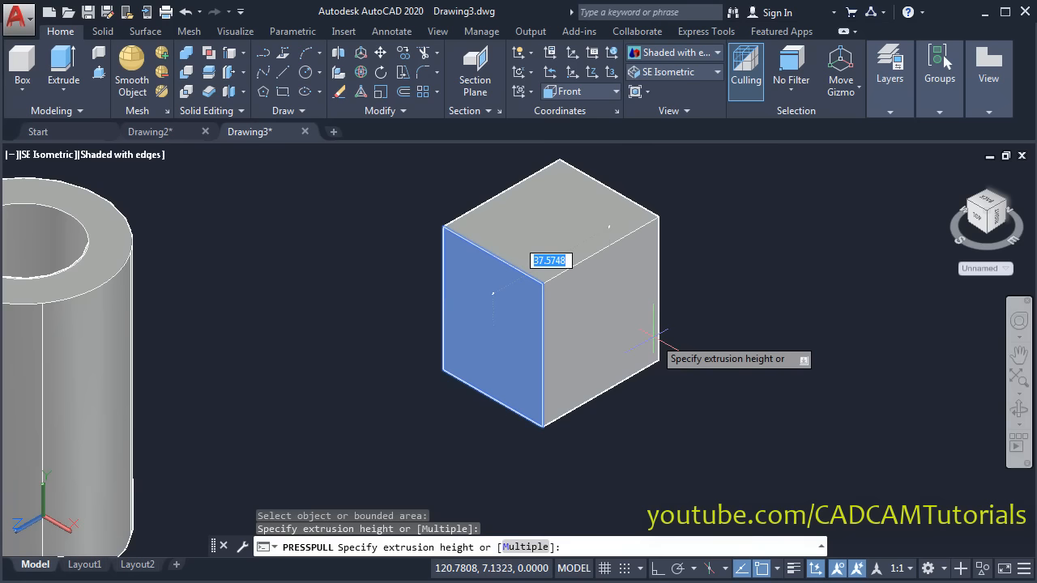
key(Return)
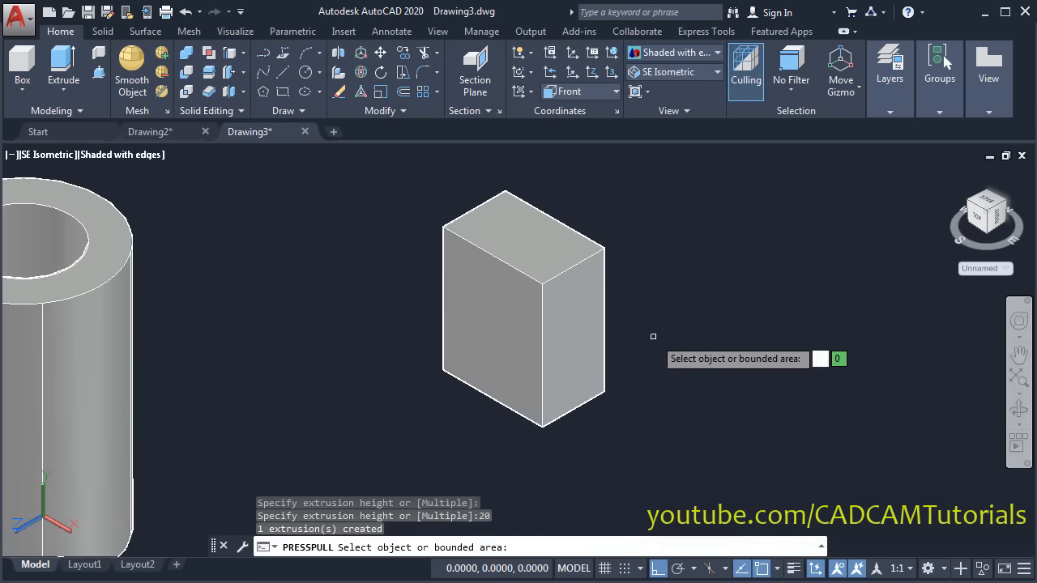
key(Return)
scroll(638, 283, down, 3)
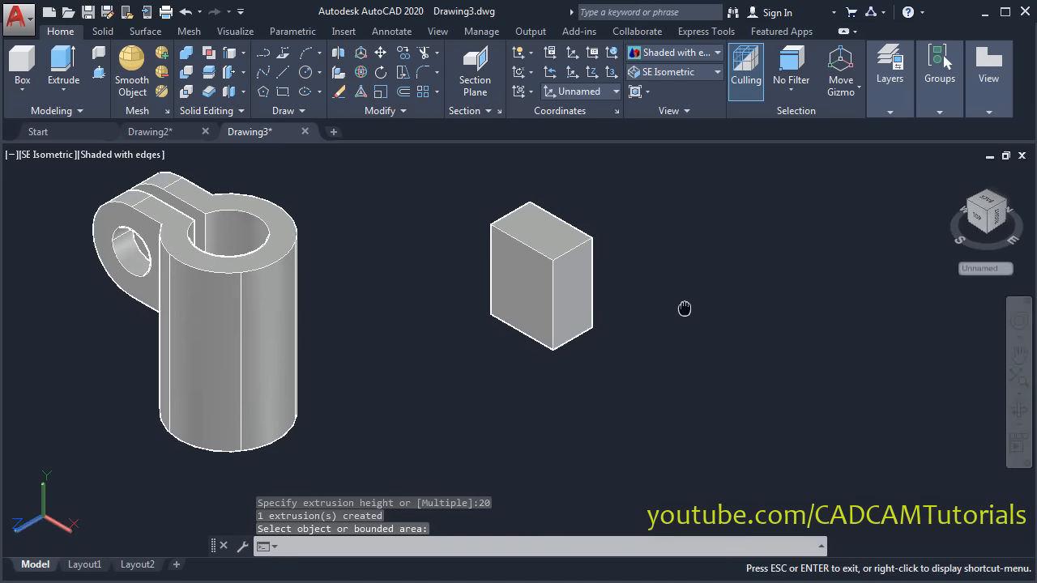
Check the horizontal cylinder's outer radius in the reference PDF and draw a circle of radius 20 beside the rectangular block
key(alt+Tab)
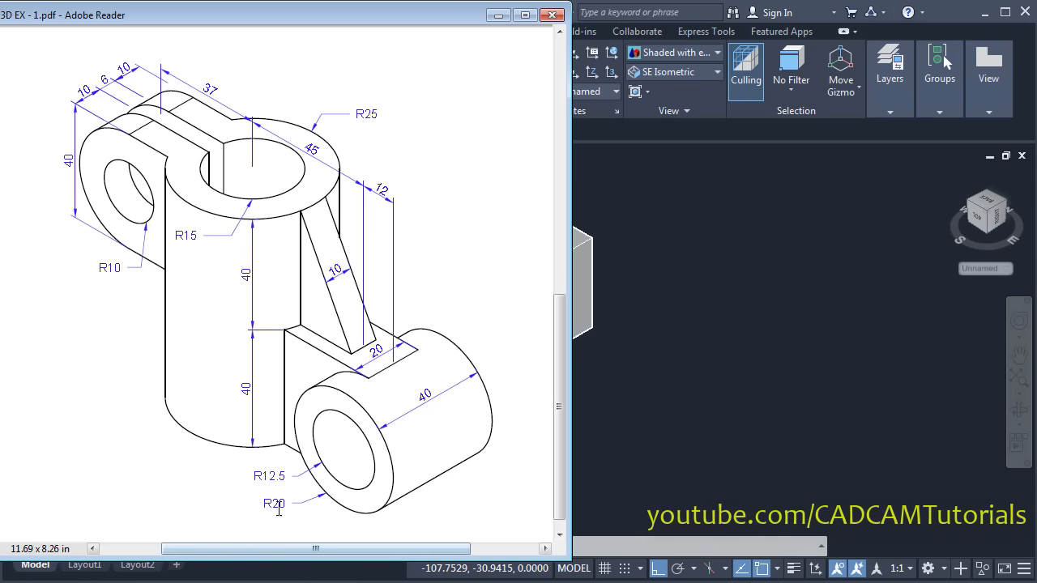
click(627, 383)
middle_drag(725, 414, 549, 399)
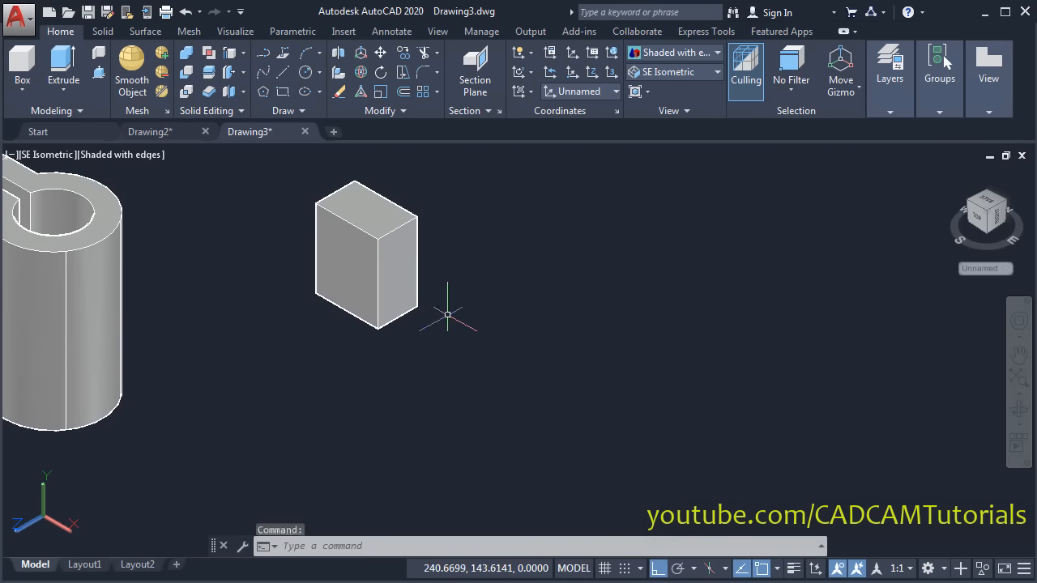
click(306, 73)
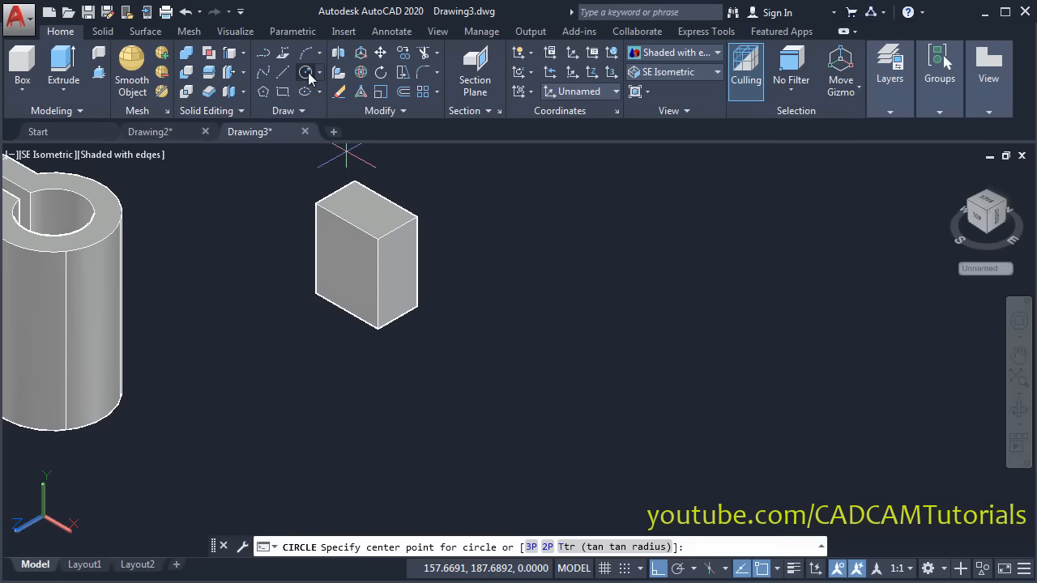
click(518, 360)
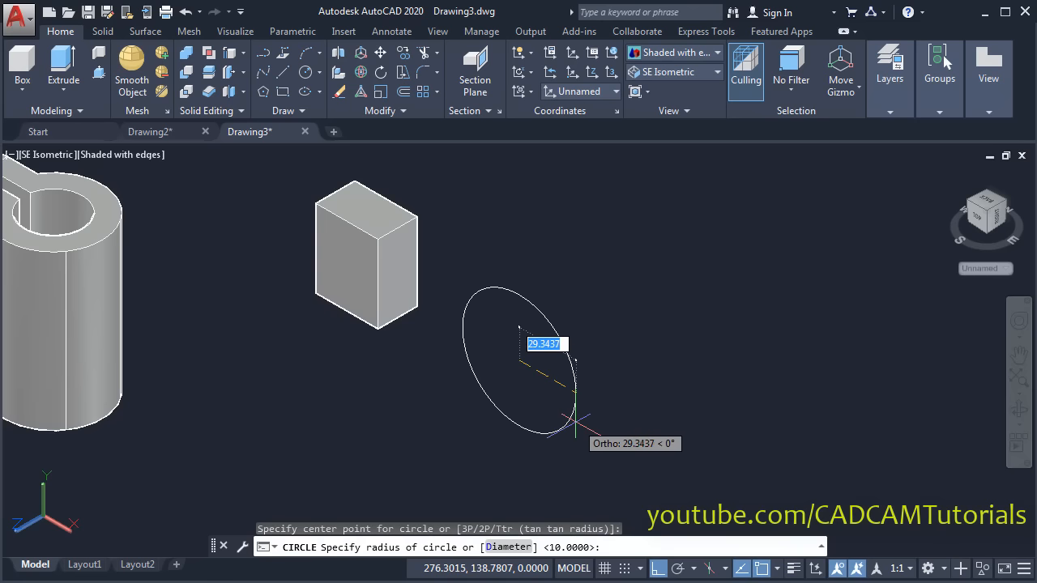
text(2)
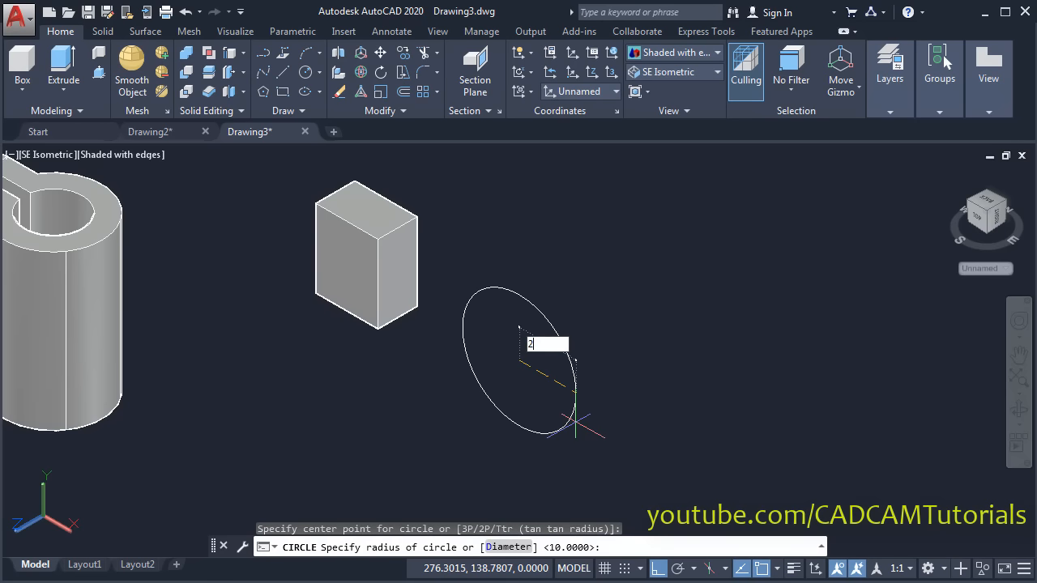
text(0)
key(Return)
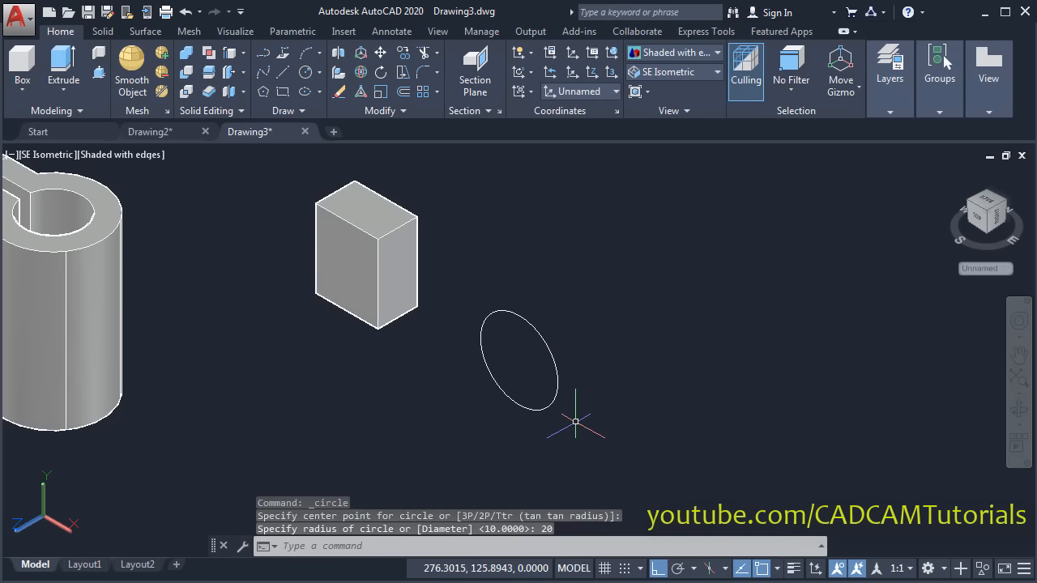
Check the horizontal cylinder's length in the reference PDF and use Presspull to pull the circle 40 units toward the back
click(98, 74)
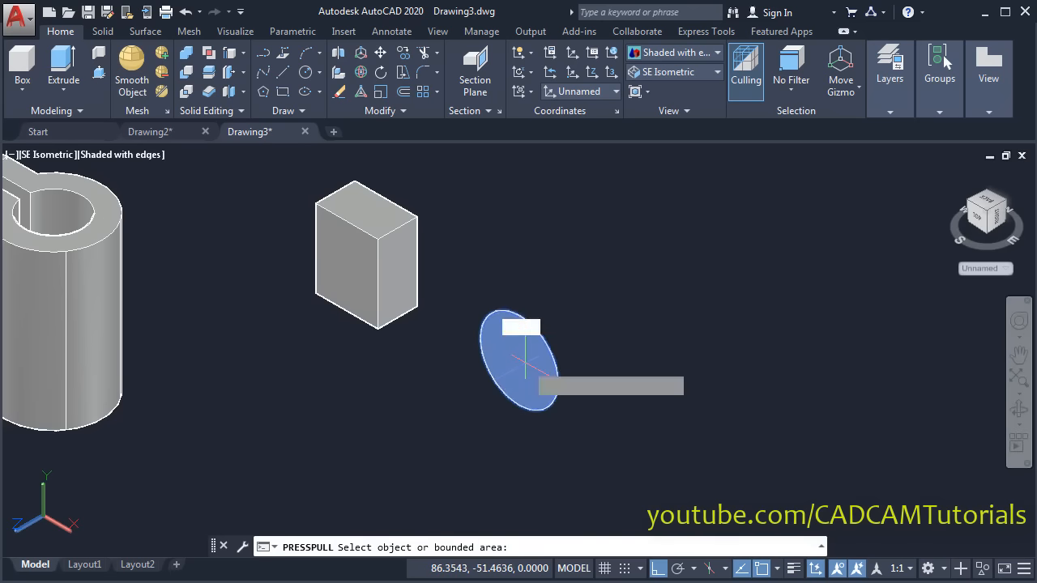
click(530, 363)
key(alt+Tab)
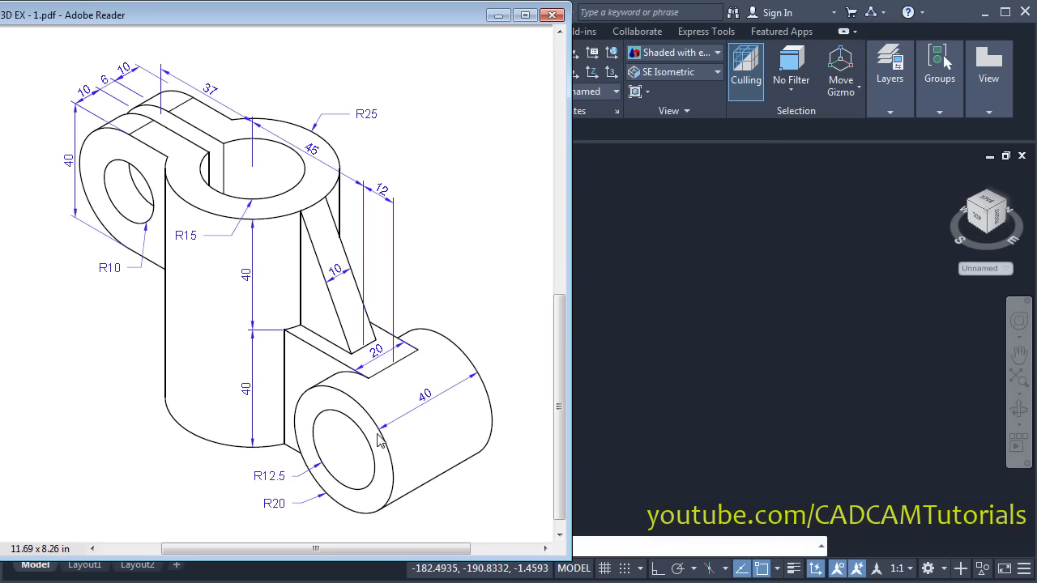
key(alt+Tab)
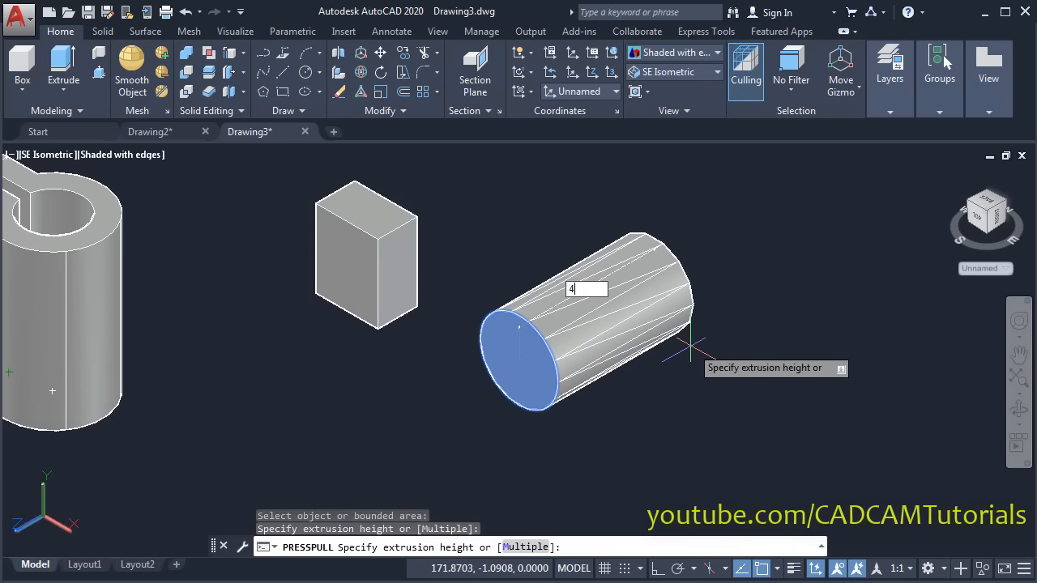
key(Return)
key(Return)
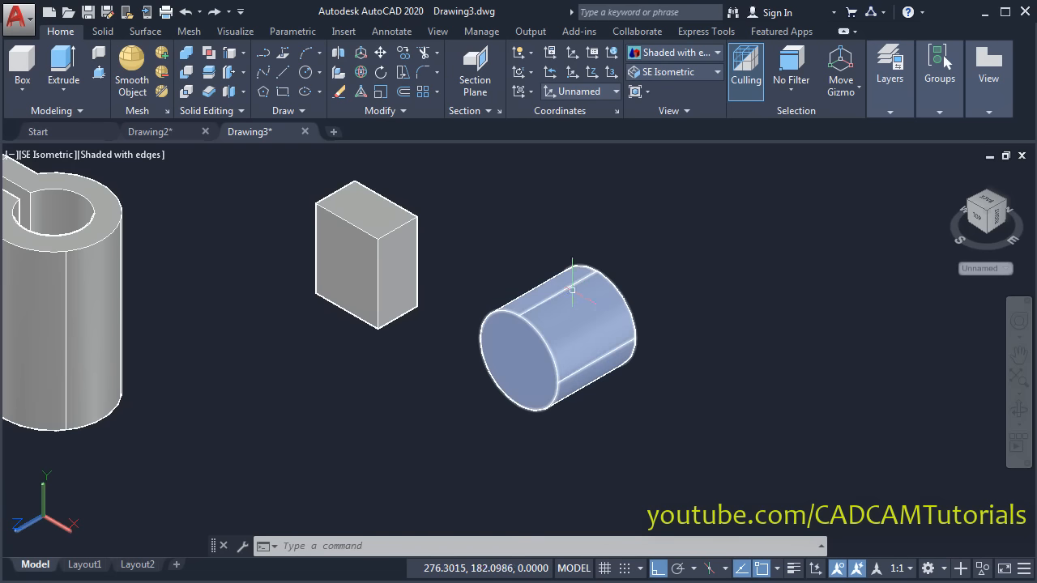
Move the cylinder from a base point 20 units behind its front top quadrant to the midpoint of the block's outer top edge
click(381, 52)
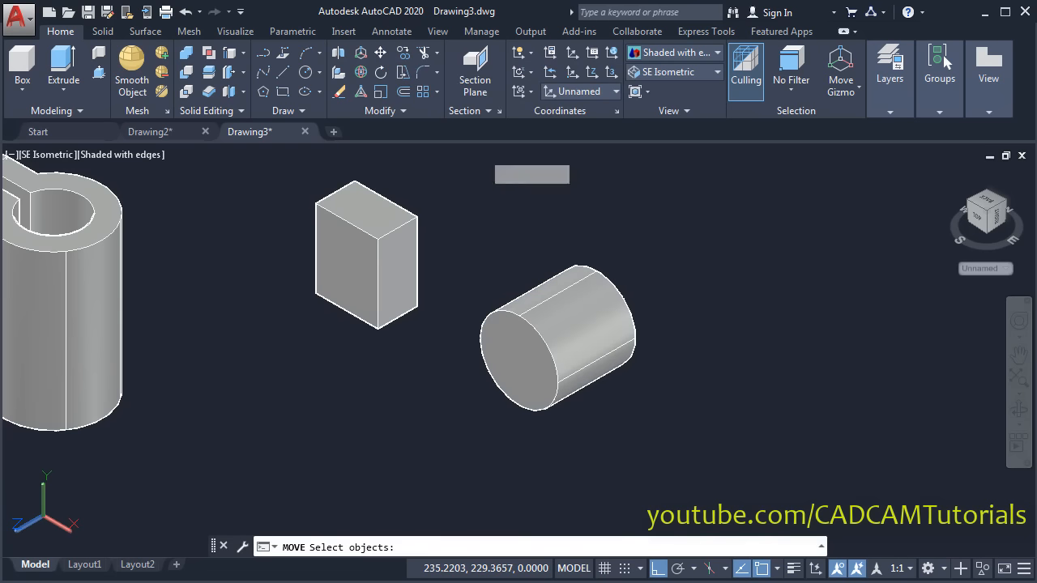
click(569, 307)
key(Return)
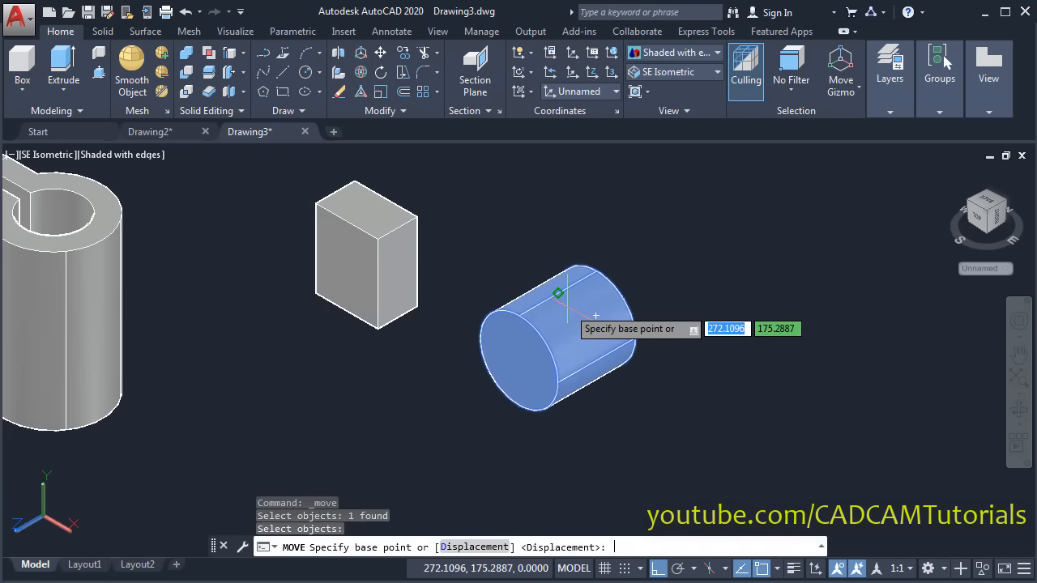
scroll(440, 379, up, 3)
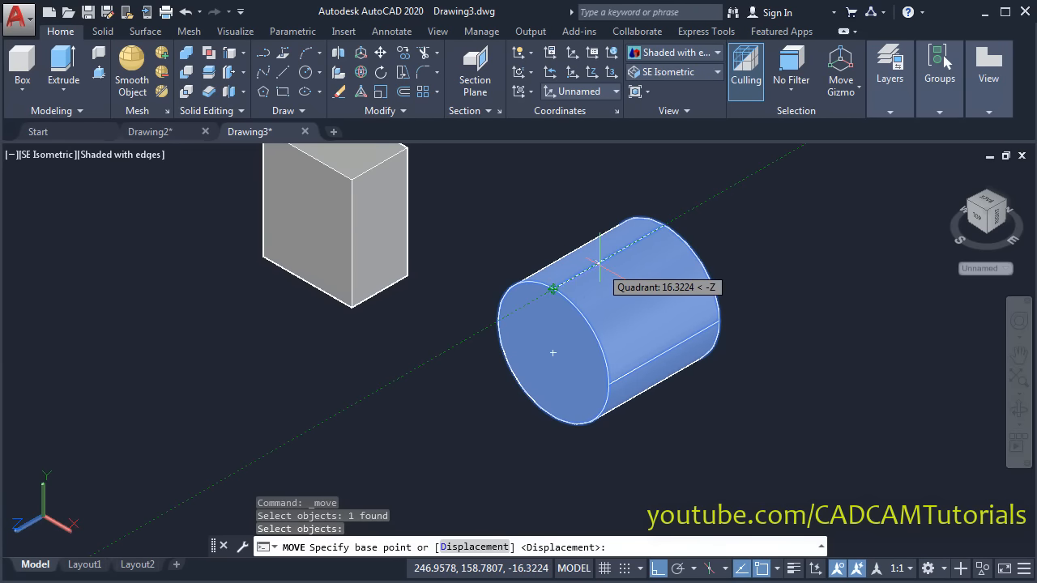
text(20)
key(Return)
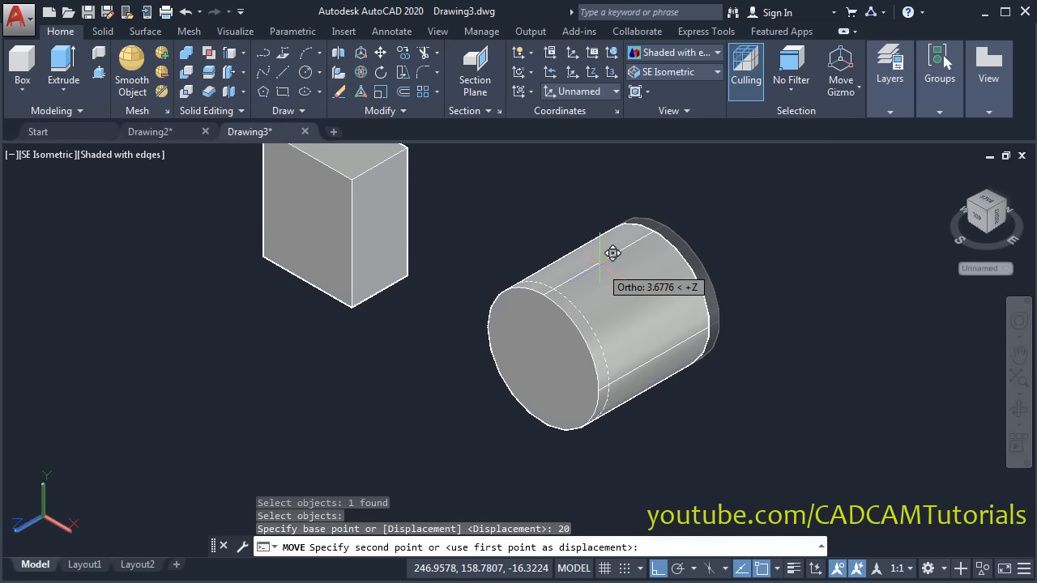
middle_drag(429, 259, 428, 356)
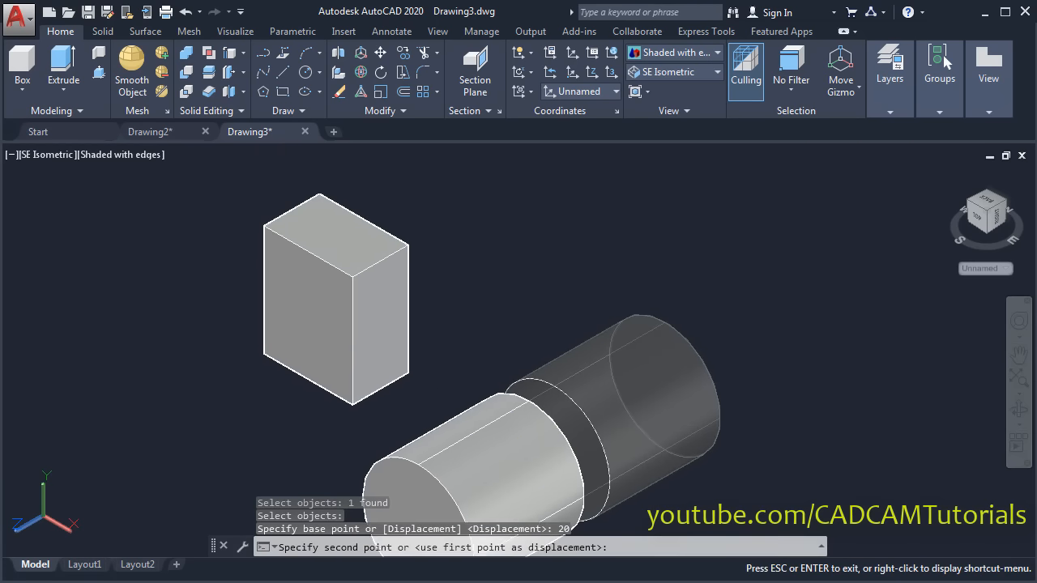
click(376, 266)
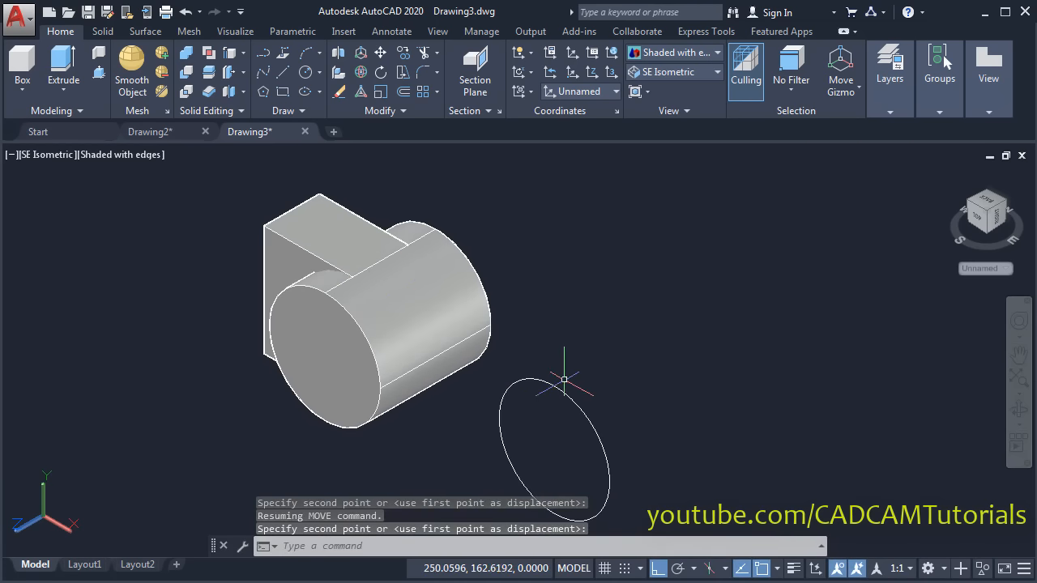
Erase the leftover circle beside the block and cylinder
scroll(443, 295, down, 2)
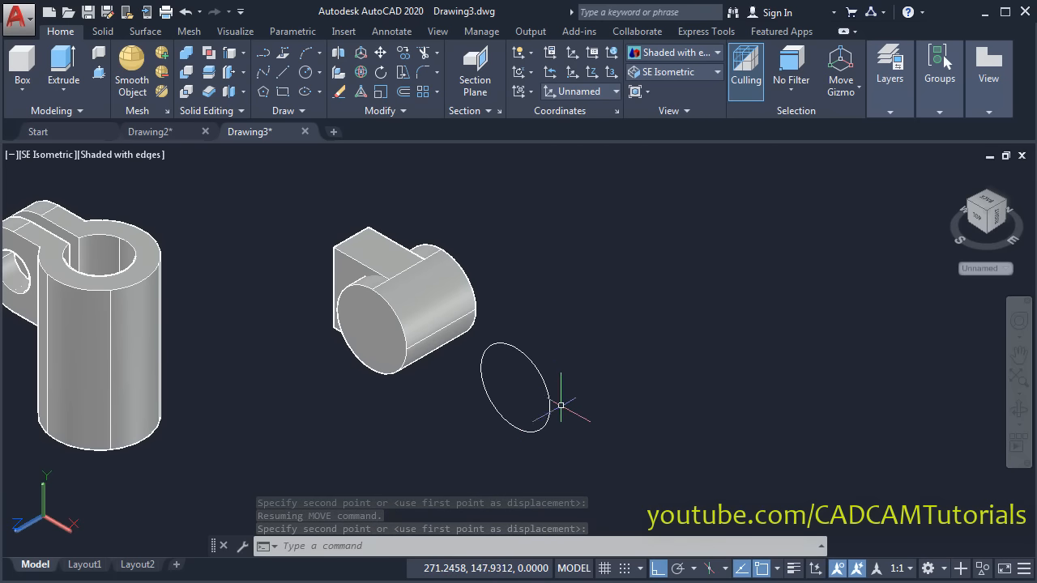
key(Return)
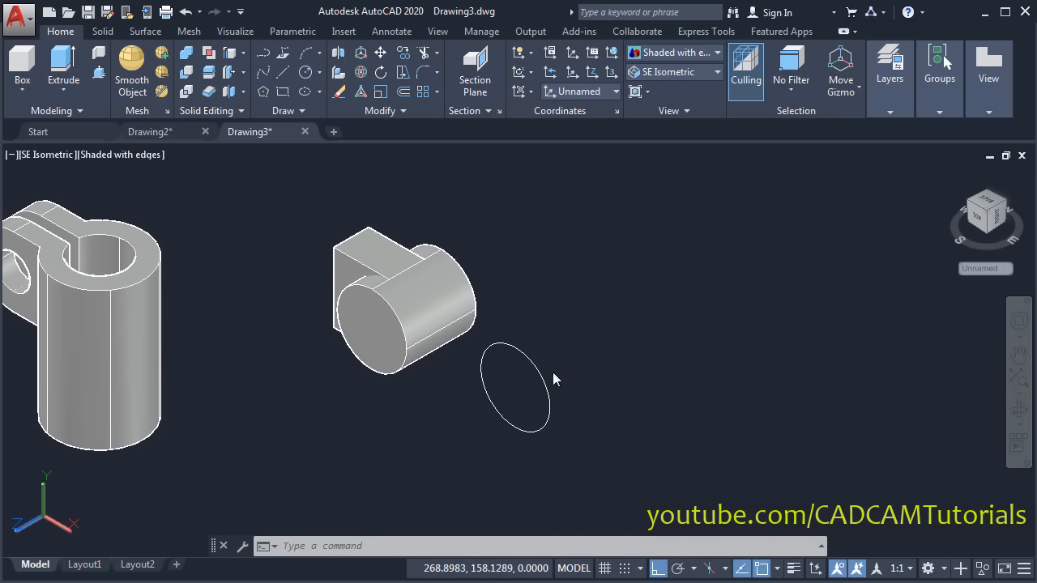
click(543, 372)
key(Return)
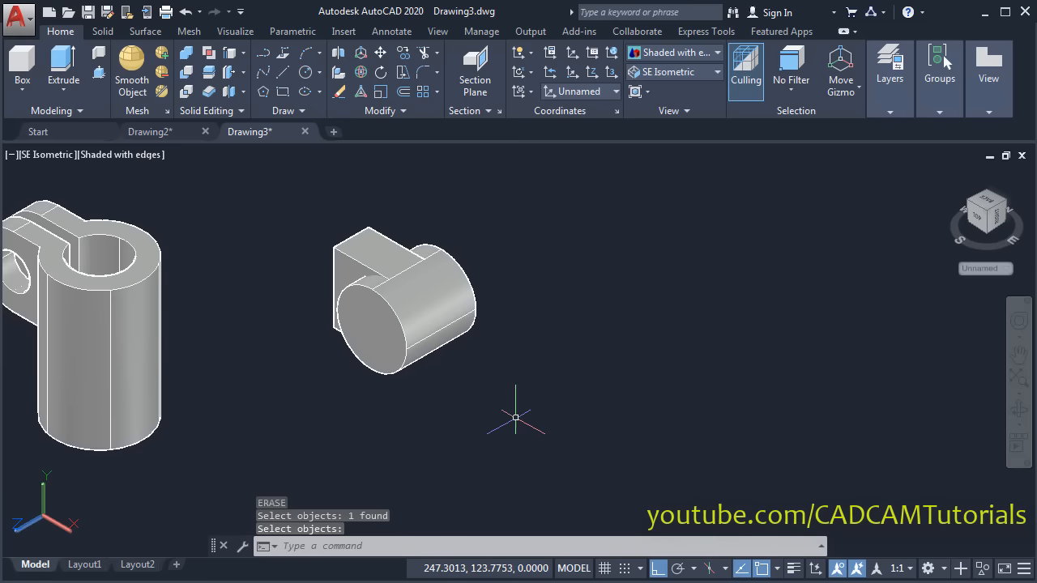
Union the rectangular block and the horizontal cylinder into one solid
scroll(526, 419, up, 3)
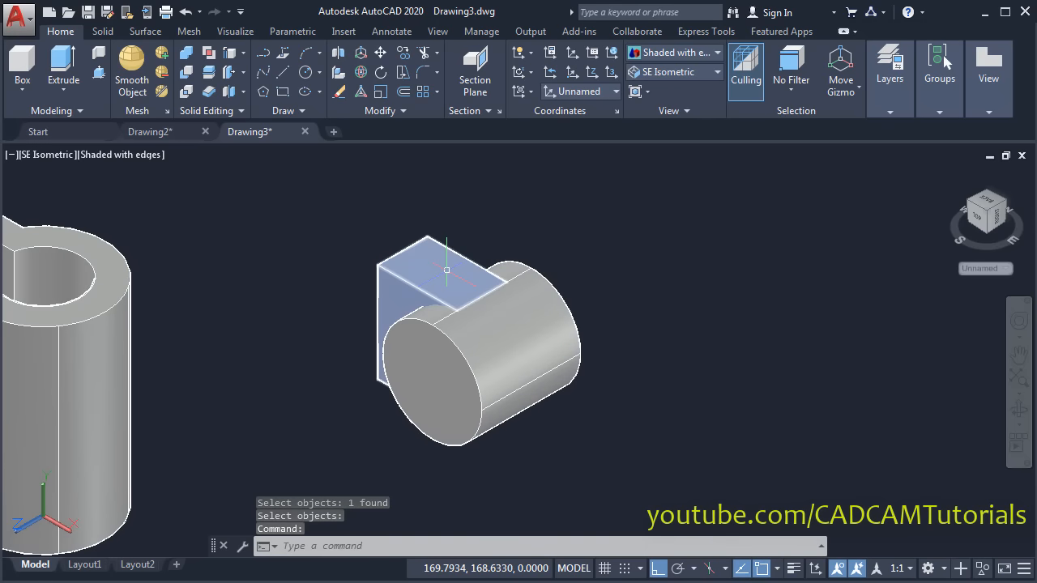
click(189, 54)
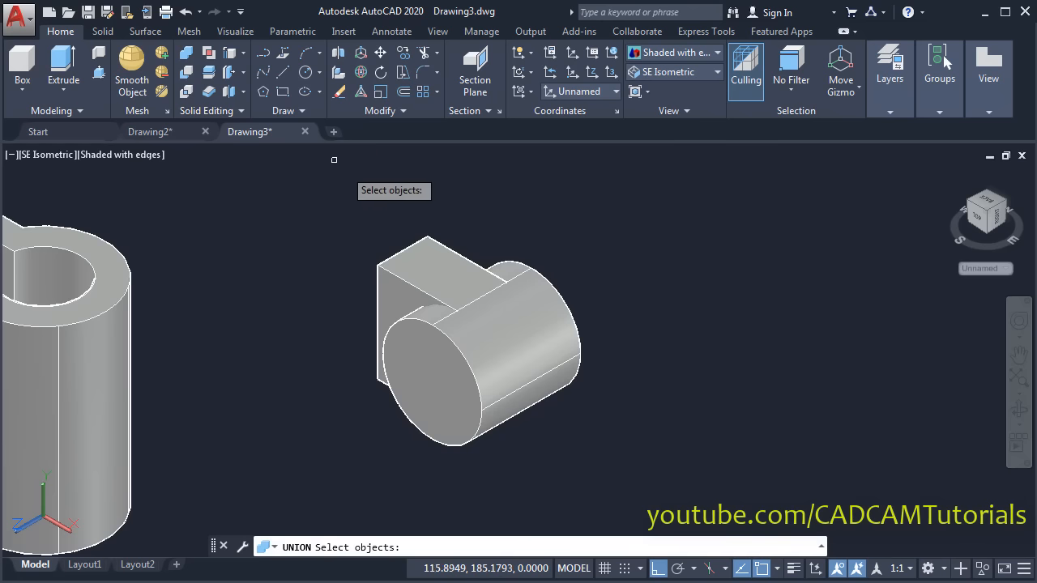
click(410, 270)
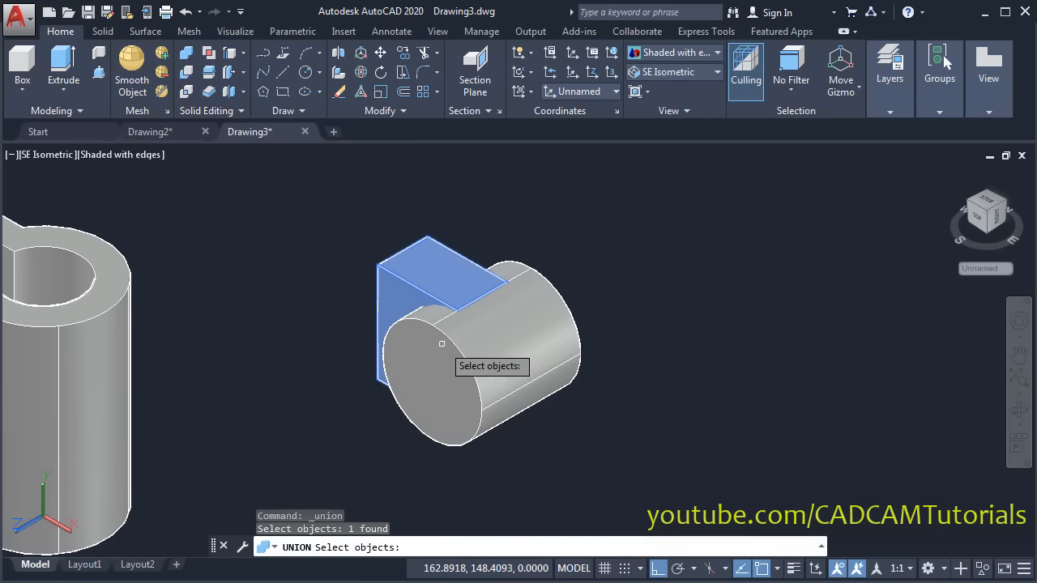
click(460, 392)
key(Return)
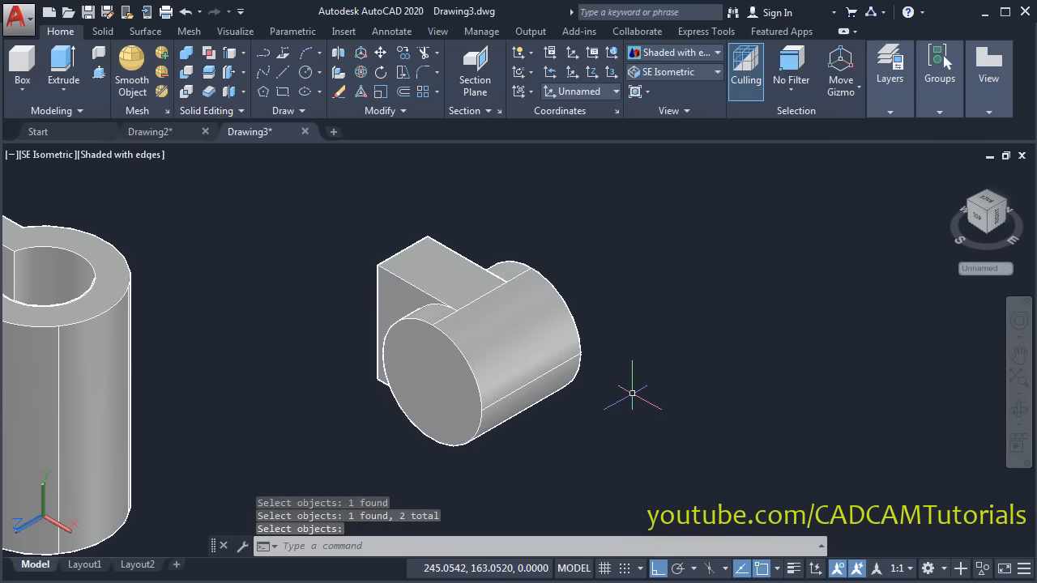
Check the hole radius in the reference PDF and draw a circle of radius 12.5 centred on the horizontal cylinder's front face
key(alt+Tab)
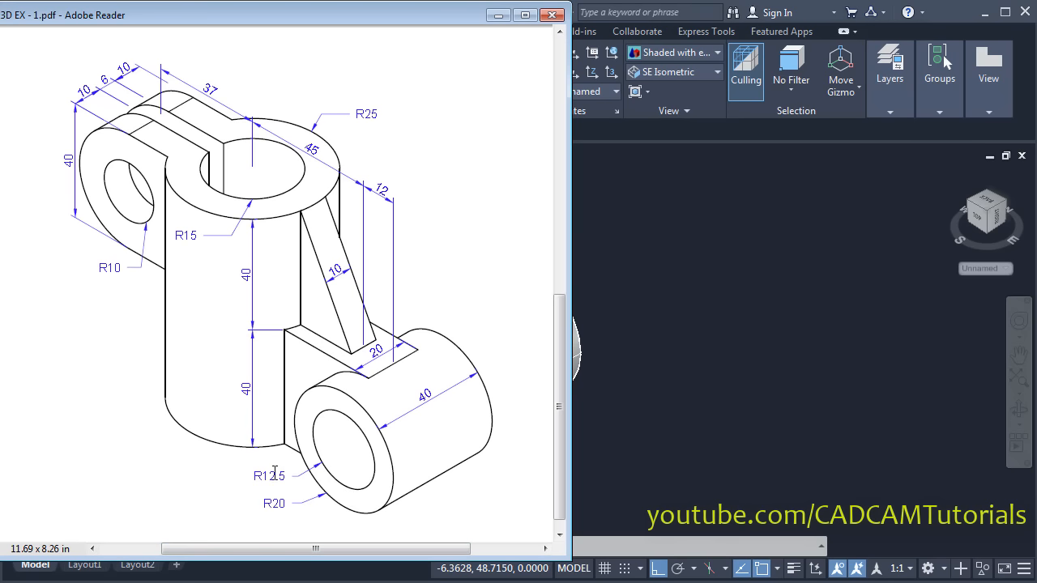
click(632, 419)
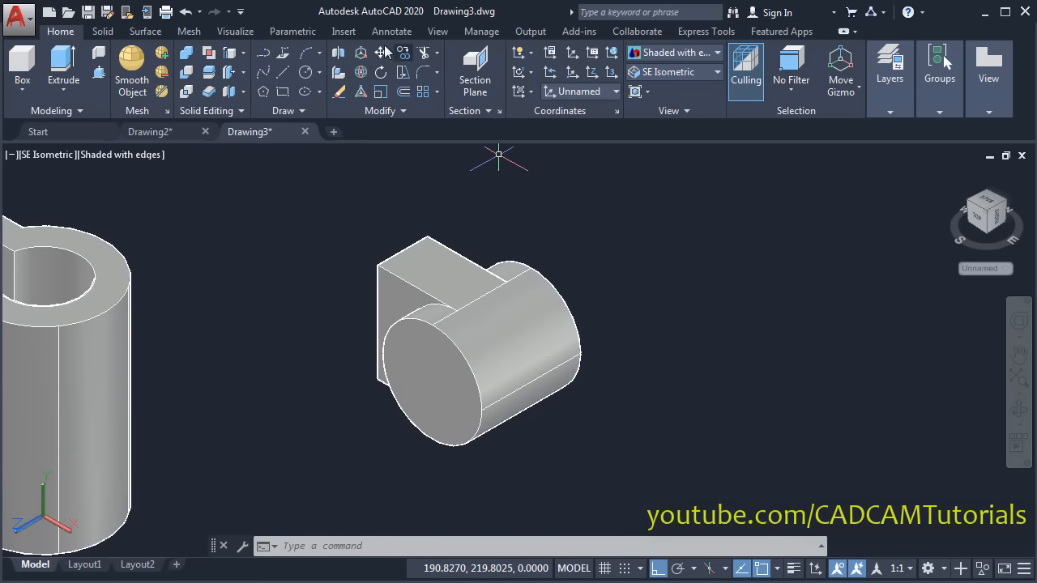
click(305, 72)
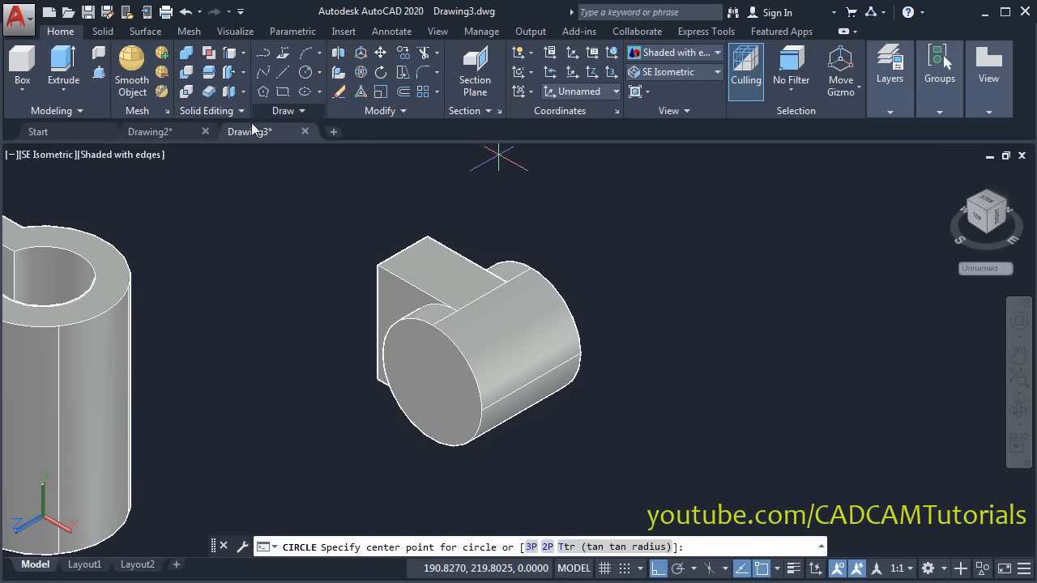
click(433, 383)
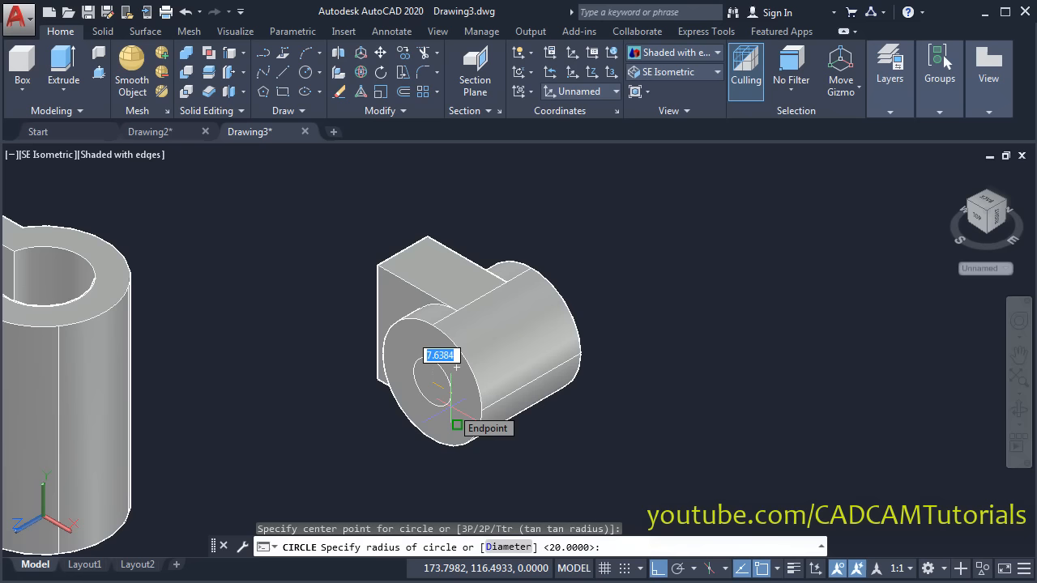
text(12.5)
key(Return)
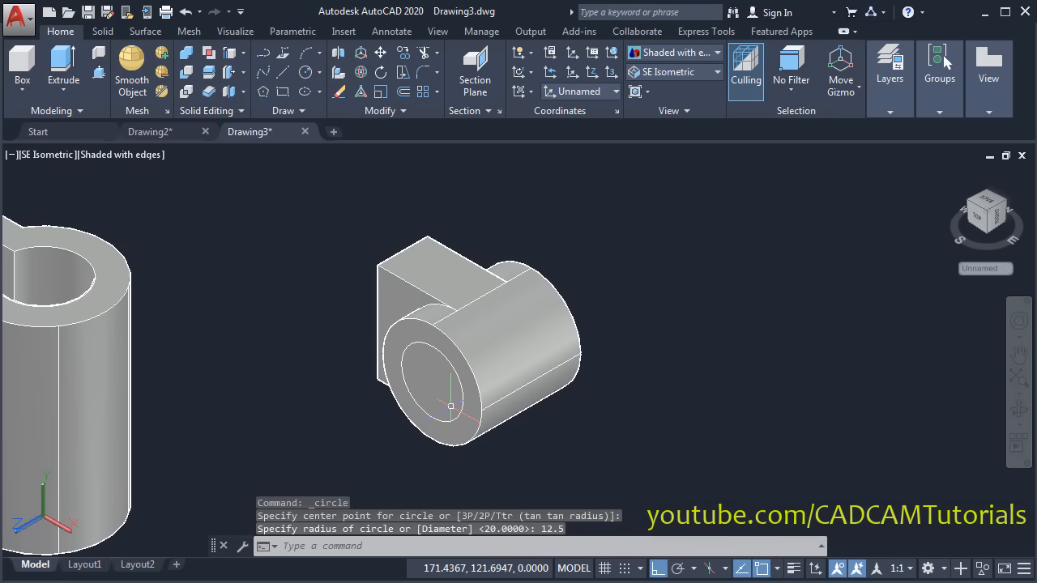
Use Presspull on the 12.5 radius circle to cut a hole all the way through the horizontal cylinder
click(98, 72)
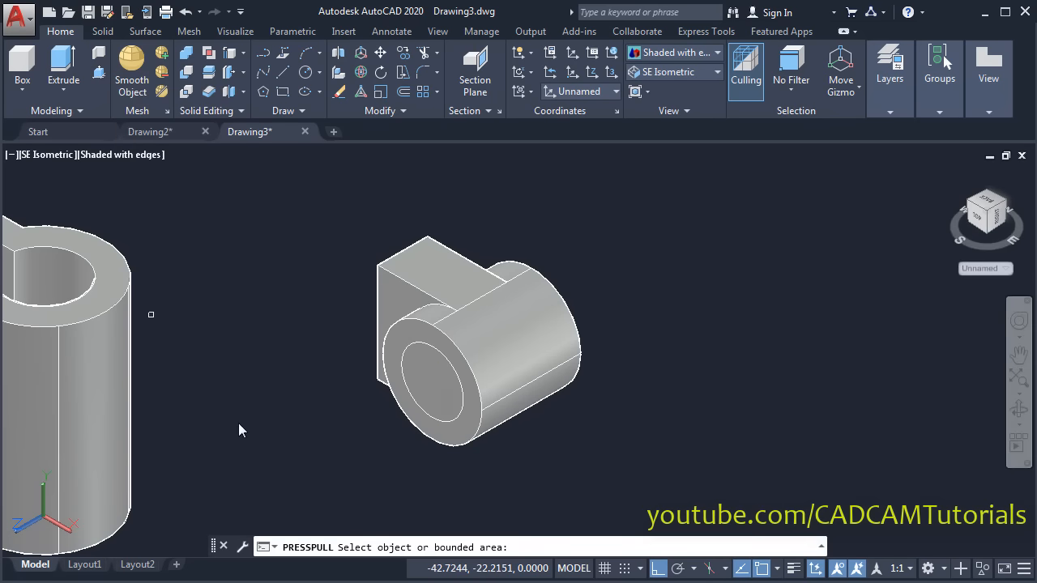
click(456, 368)
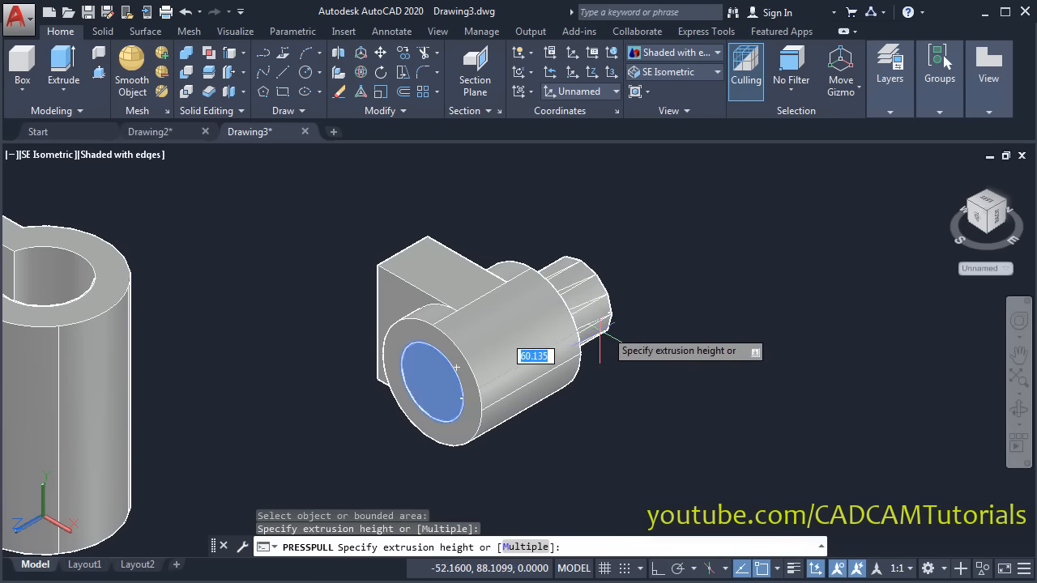
click(703, 288)
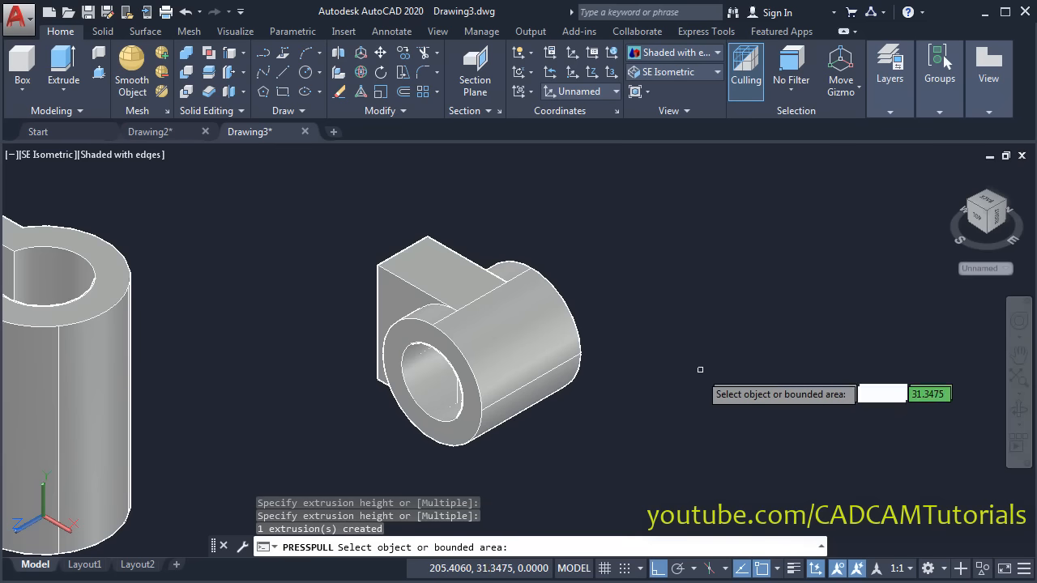
key(Return)
Move the block-and-cylinder solid from the midpoint of the block's bottom inner edge to the bottom outer quadrant of the main slotted cylinder
scroll(665, 302, down, 2)
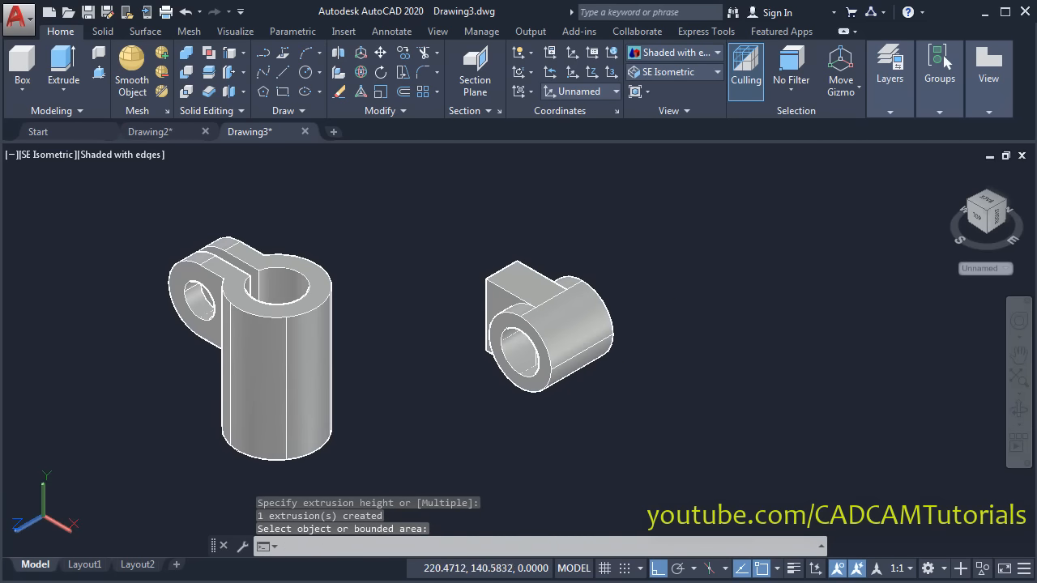
middle_drag(483, 376, 555, 391)
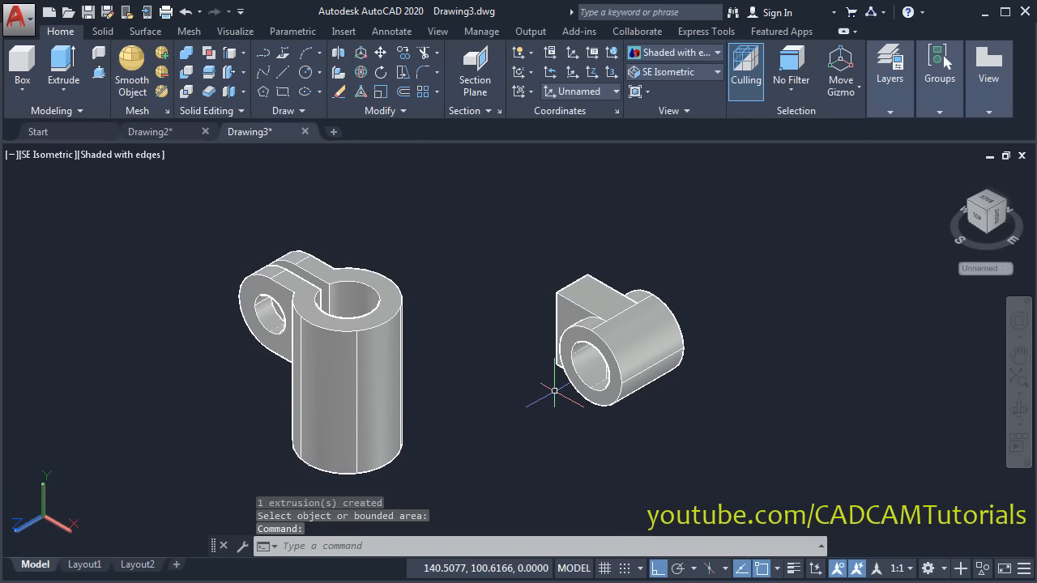
click(380, 52)
click(629, 341)
key(Return)
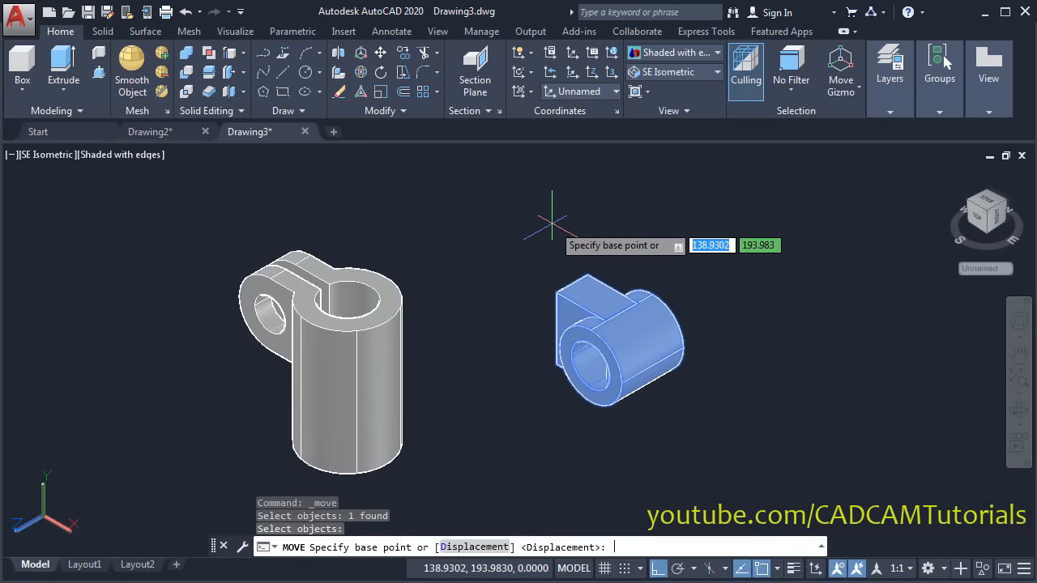
shift+middle_drag(582, 448, 537, 275)
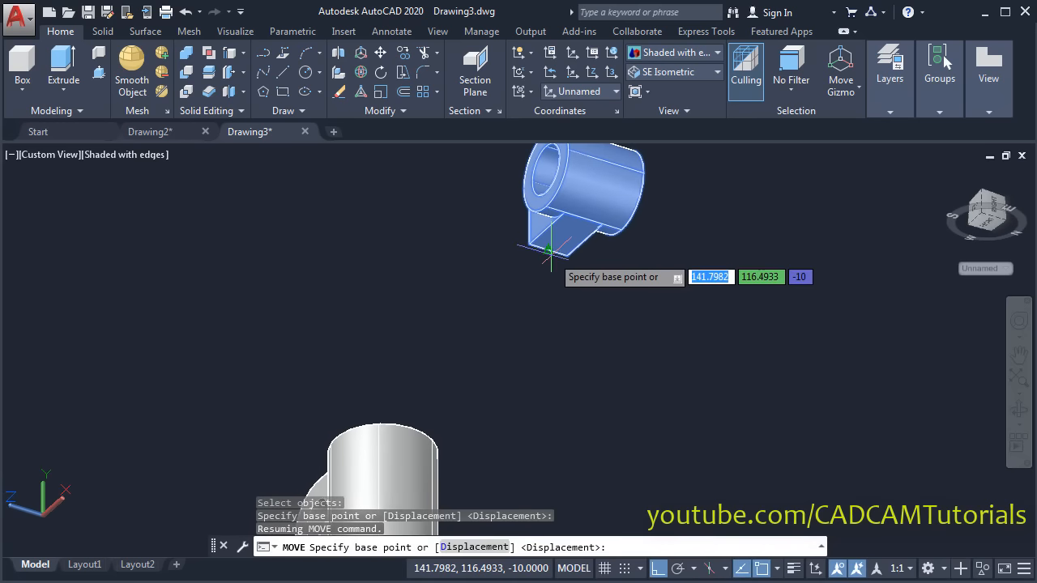
click(551, 253)
scroll(569, 279, down, 3)
scroll(556, 359, up, 6)
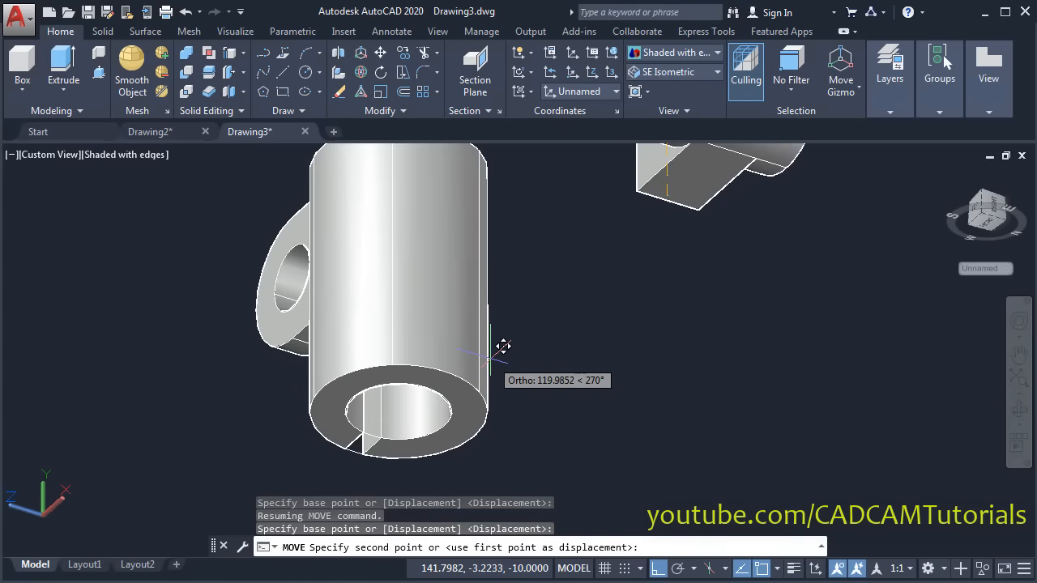
click(443, 371)
Use Presspull to extend the connecting block's inner end face 8 mm into the wall of the main cylinder
scroll(562, 293, down, 3)
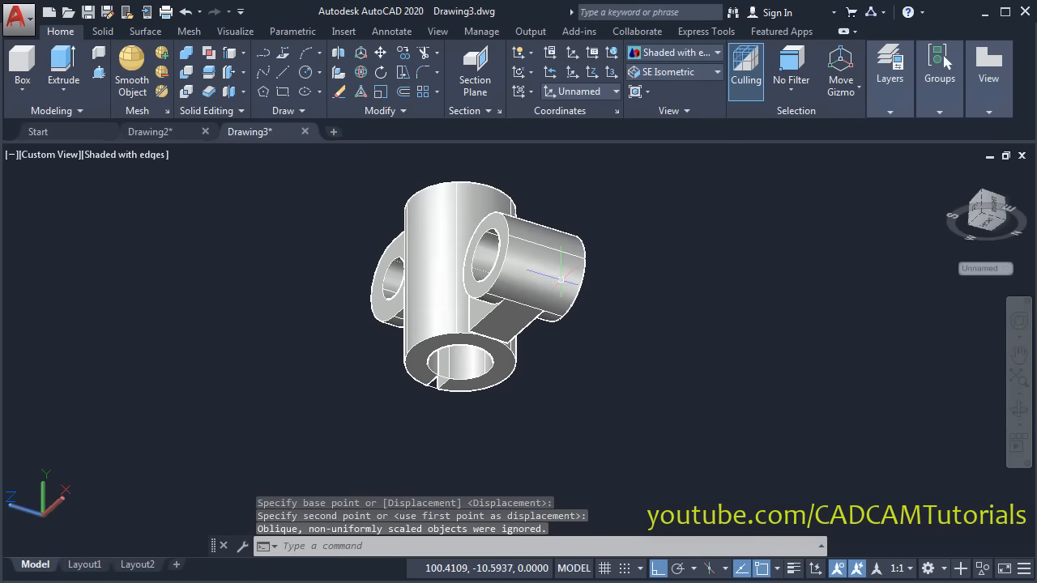
shift+middle_drag(554, 294, 597, 370)
scroll(443, 298, up, 6)
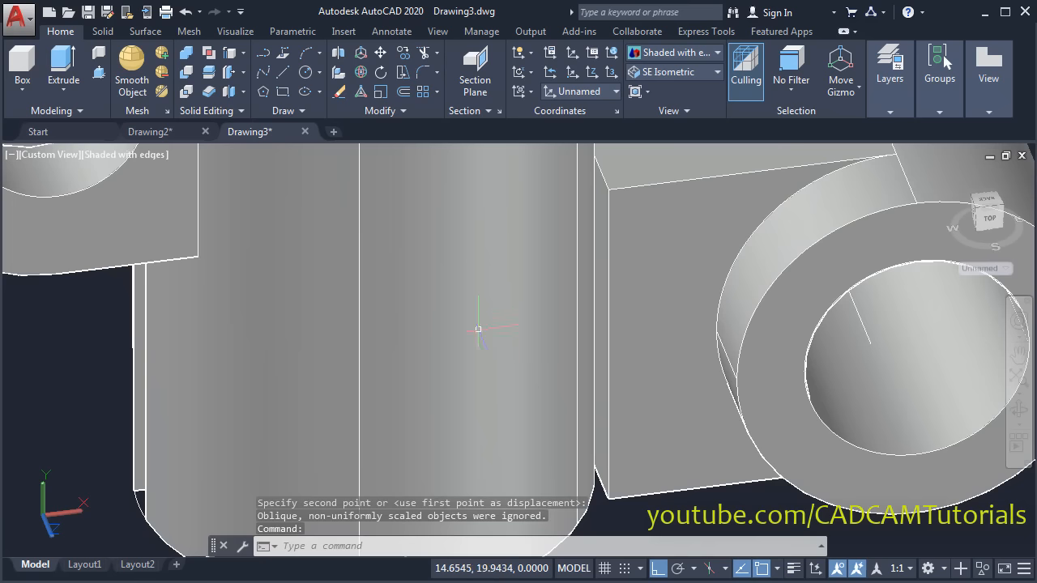
click(99, 74)
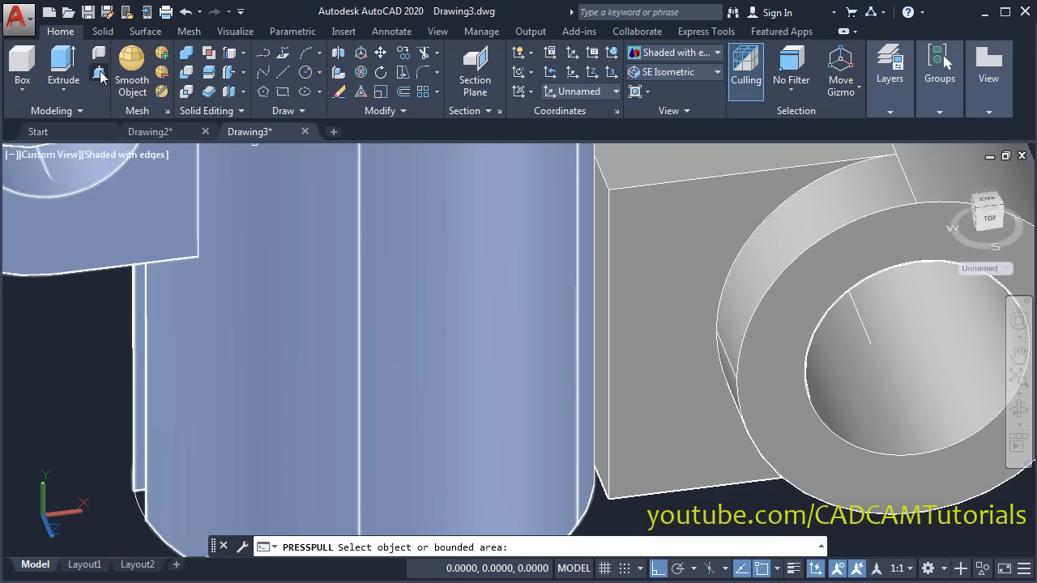
click(603, 369)
scroll(559, 369, down, 5)
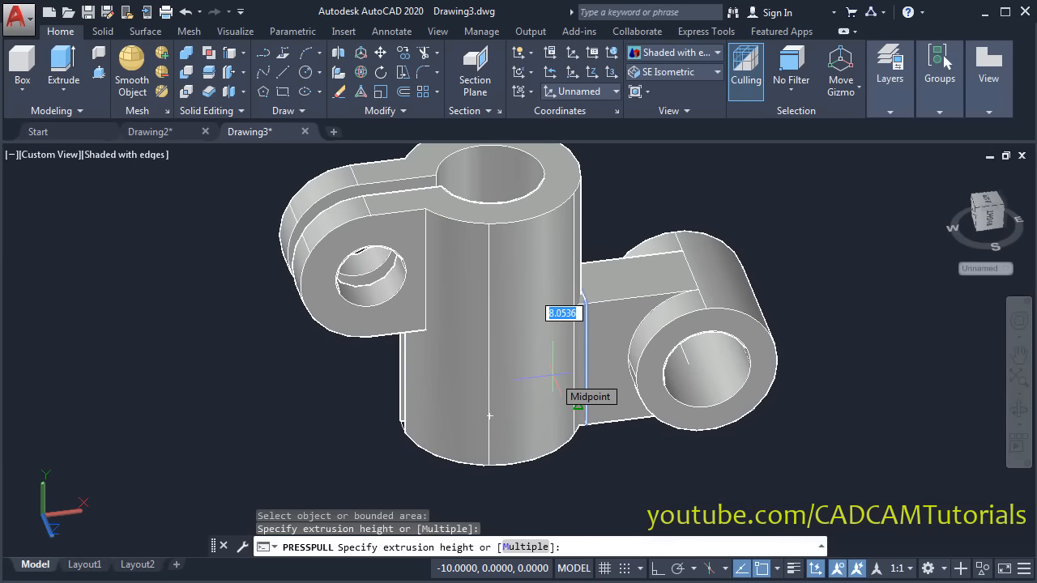
text(8)
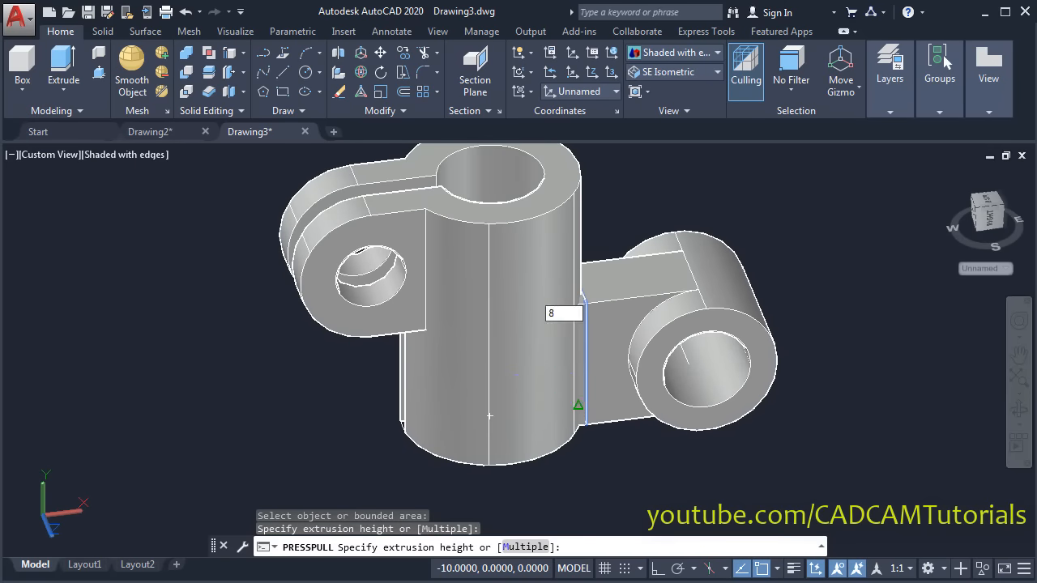
key(Return)
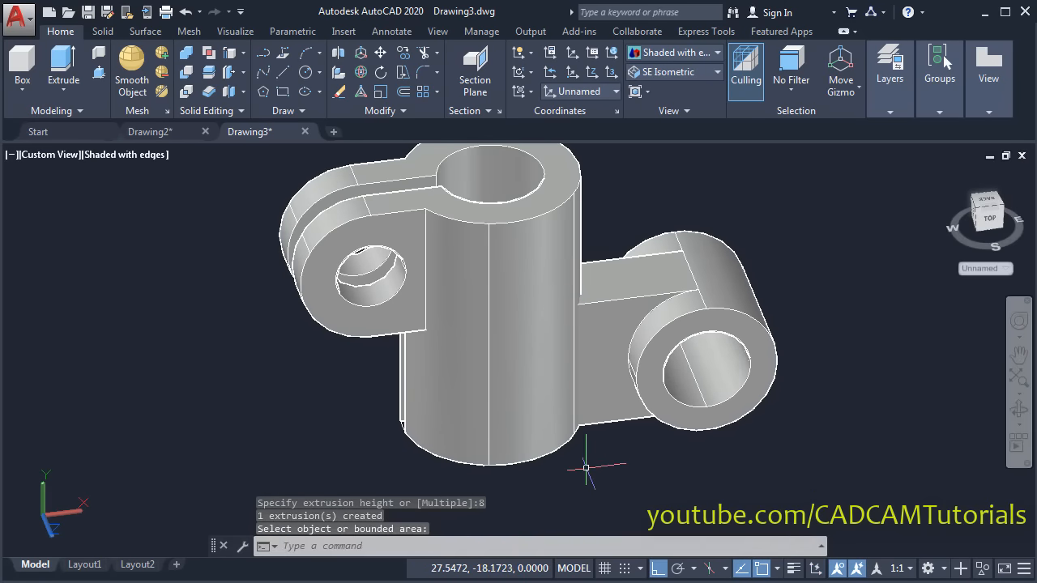
shift+middle_drag(586, 467, 542, 387)
key(Return)
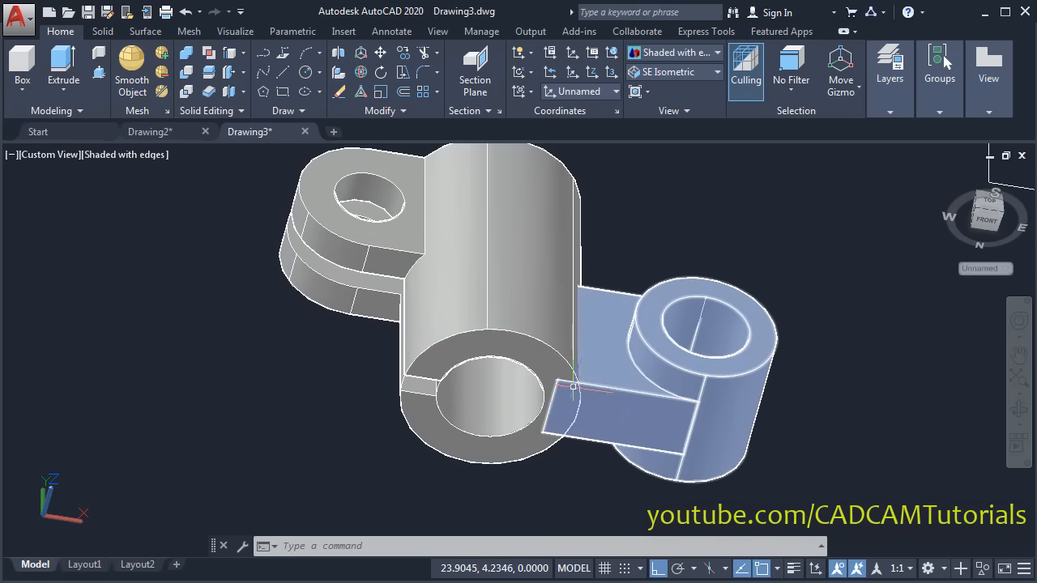
Union the slotted main body and the block with its bored horizontal cylinder into one solid
middle_drag(577, 313, 498, 303)
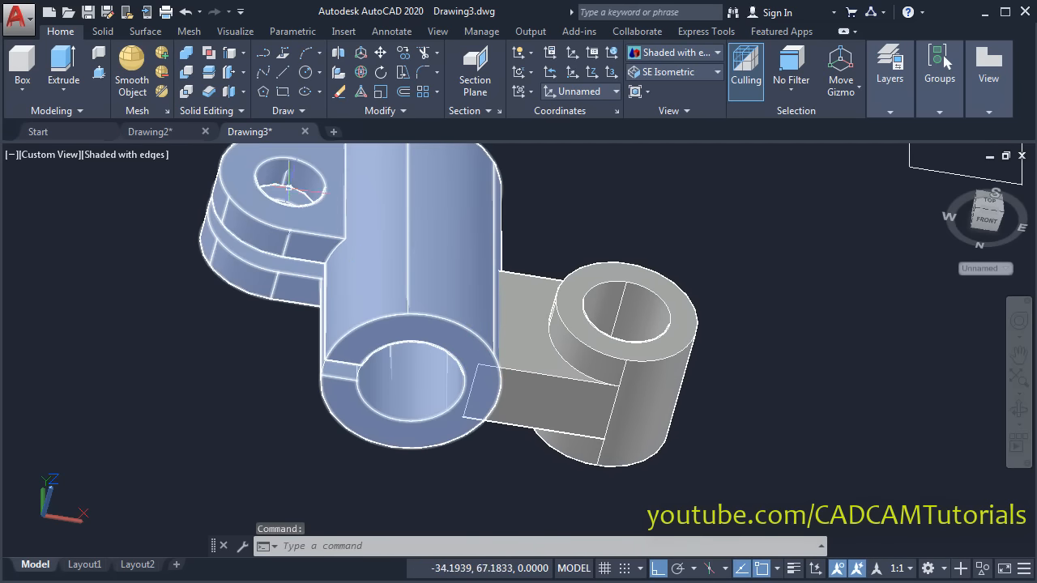
click(185, 57)
click(416, 323)
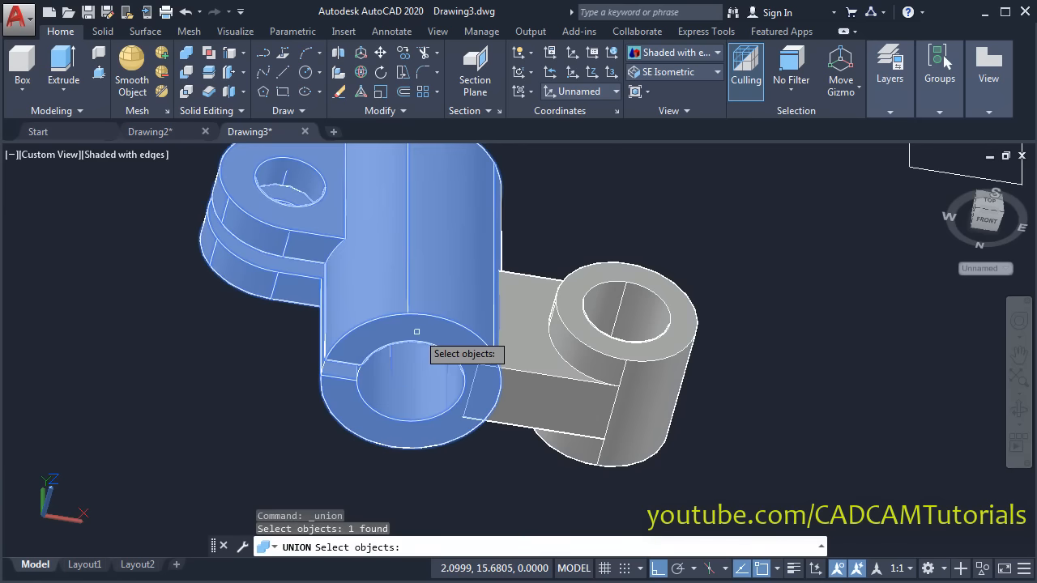
click(561, 411)
key(Return)
scroll(622, 362, down, 4)
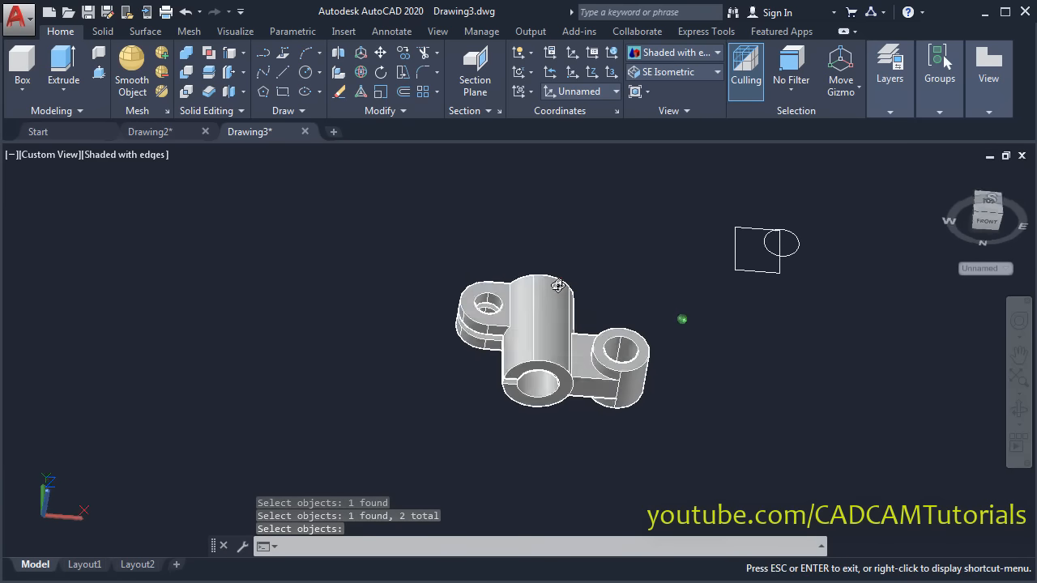
Erase the leftover rectangle and circle sketch beside the bracket and restore the SE Isometric view
shift+middle_drag(558, 285, 518, 308)
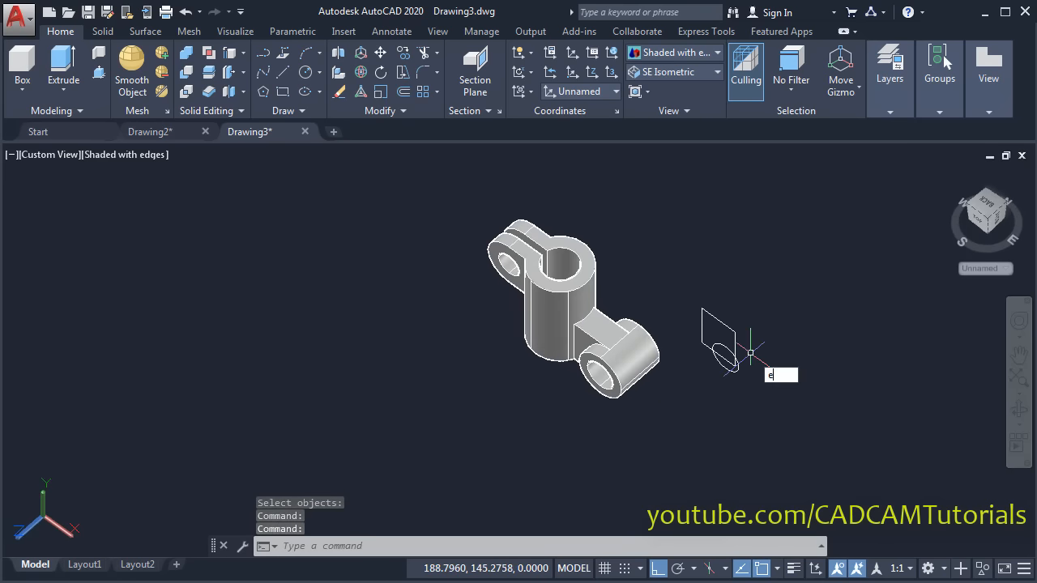
key(Return)
click(773, 294)
click(684, 426)
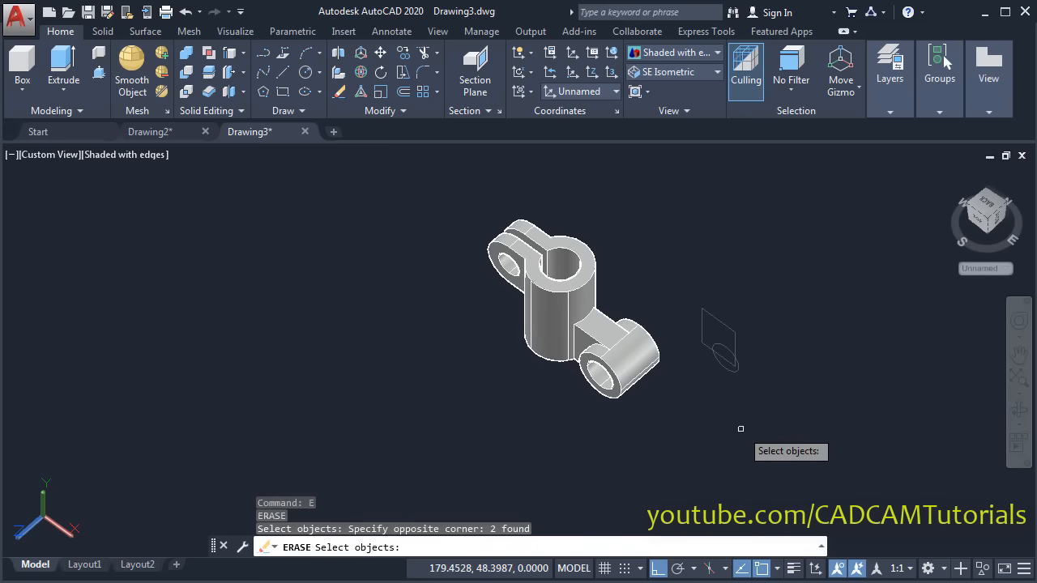
key(Return)
click(684, 73)
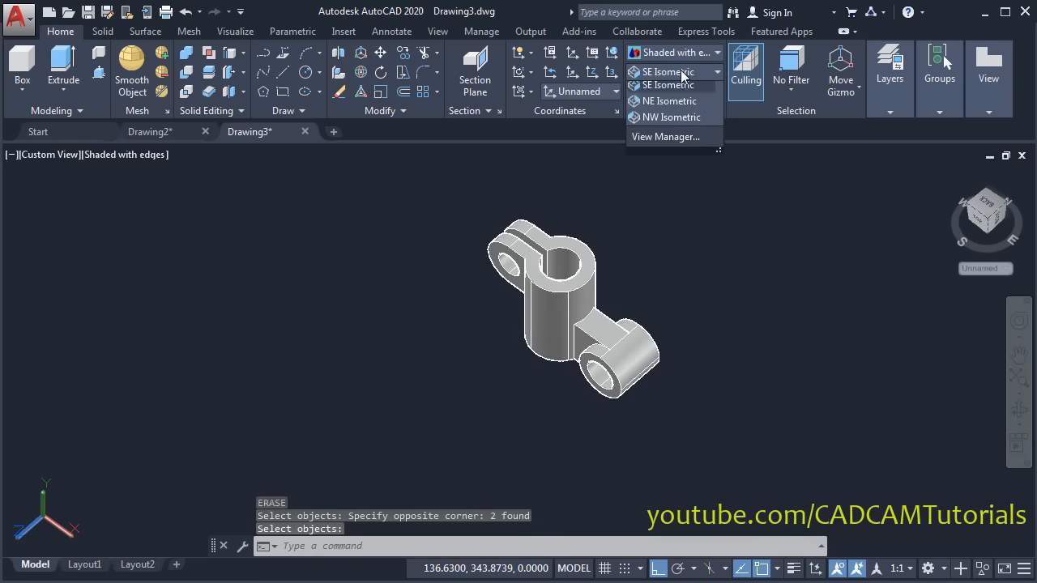
click(664, 205)
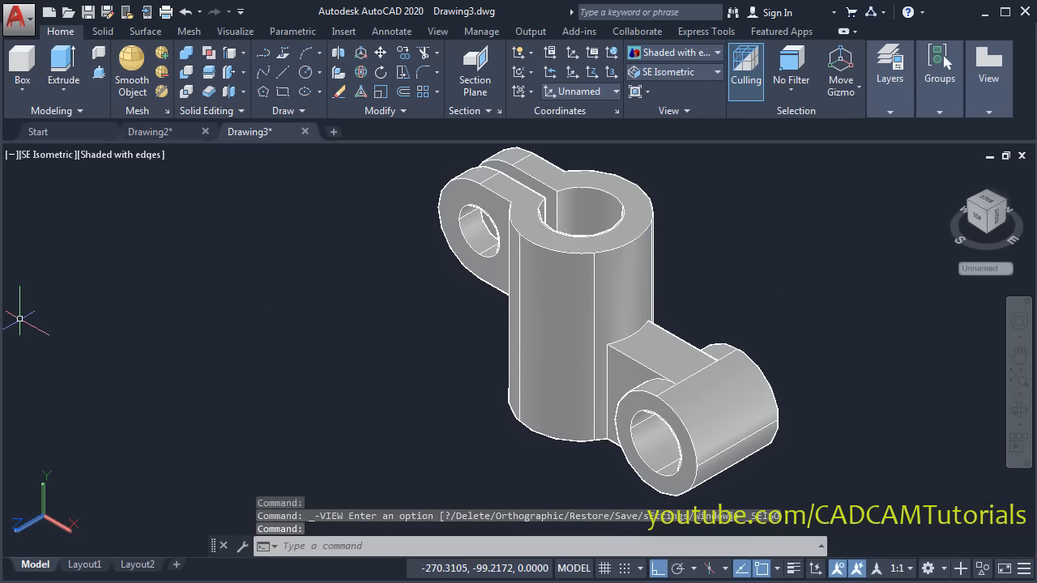
Check the sloping rib's dimensions in the reference PDF and set the coordinate system to Top
key(alt+Tab)
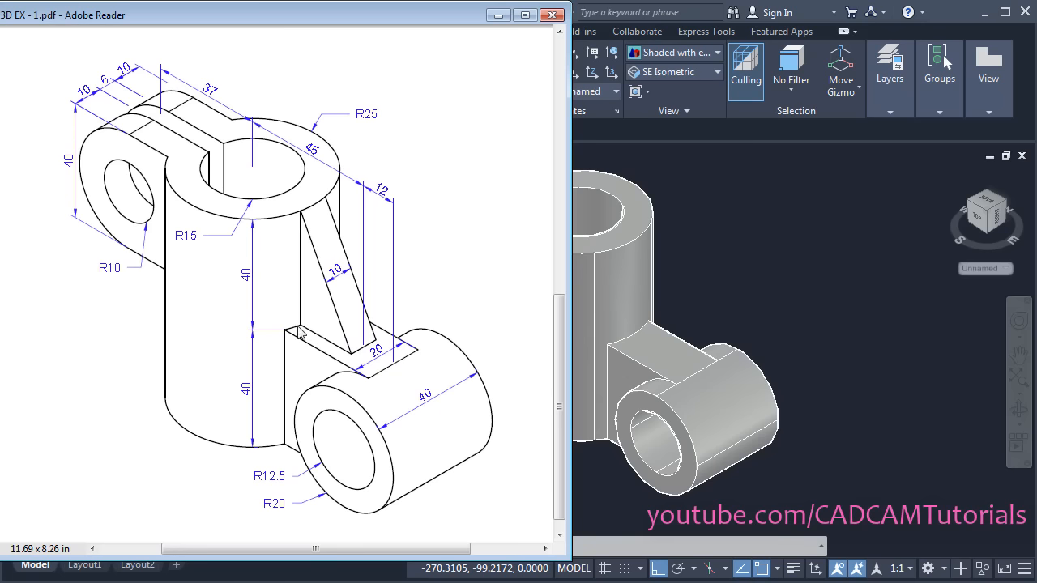
click(725, 263)
middle_drag(837, 375, 419, 305)
scroll(412, 303, down, 2)
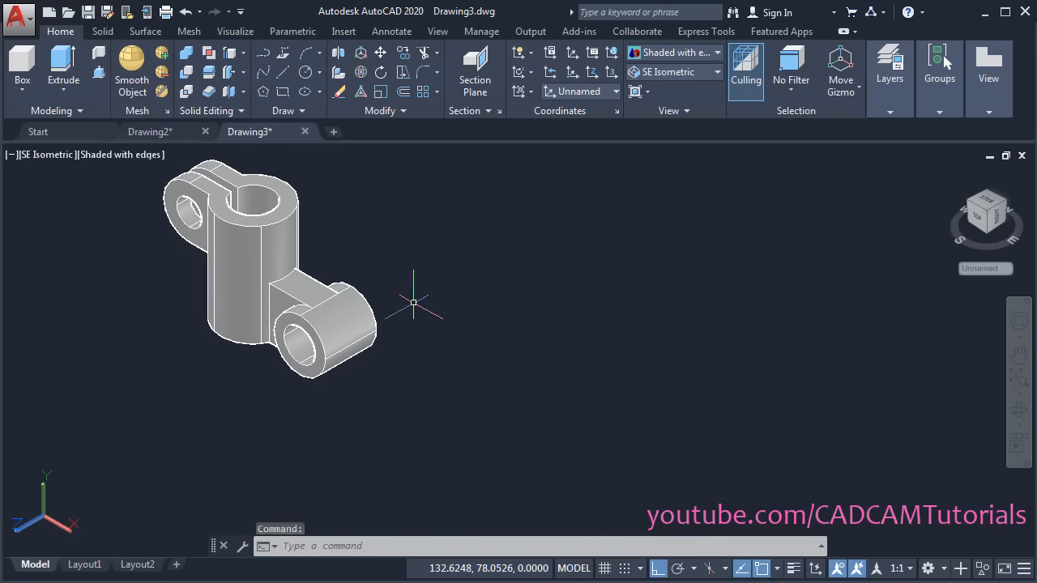
middle_drag(547, 295, 427, 300)
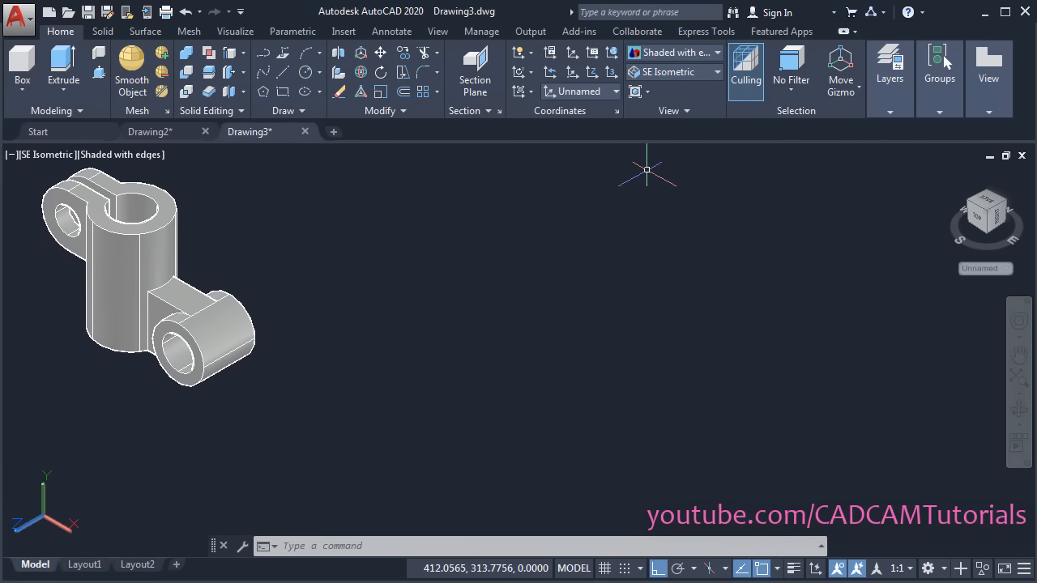
click(617, 92)
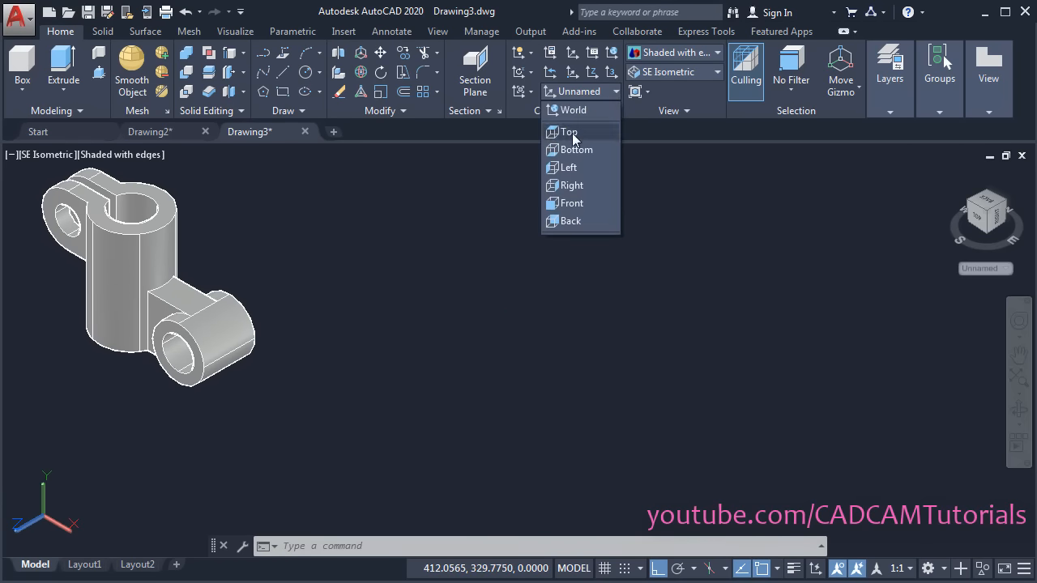
click(569, 132)
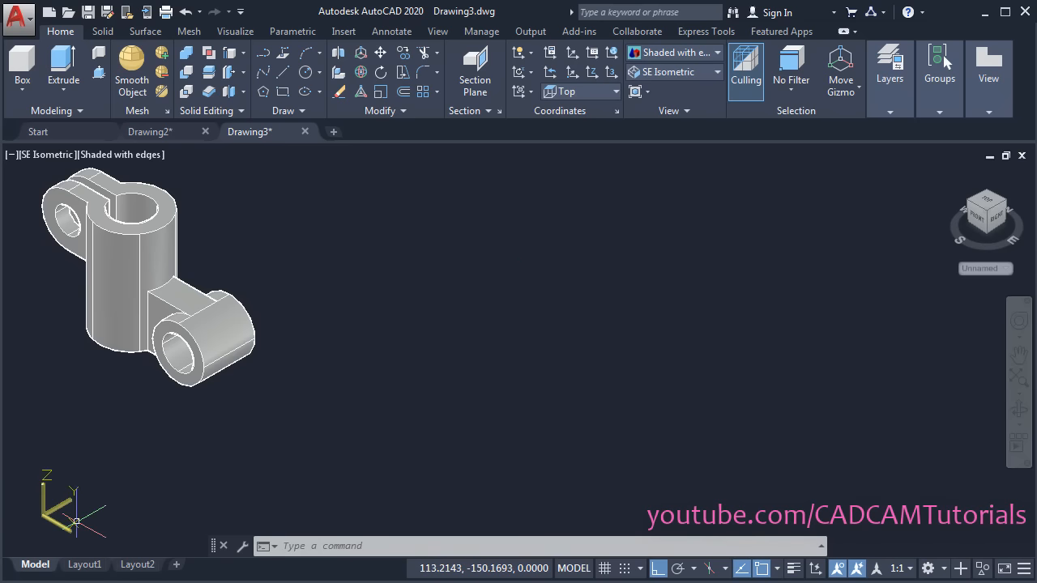
middle_drag(473, 244, 446, 249)
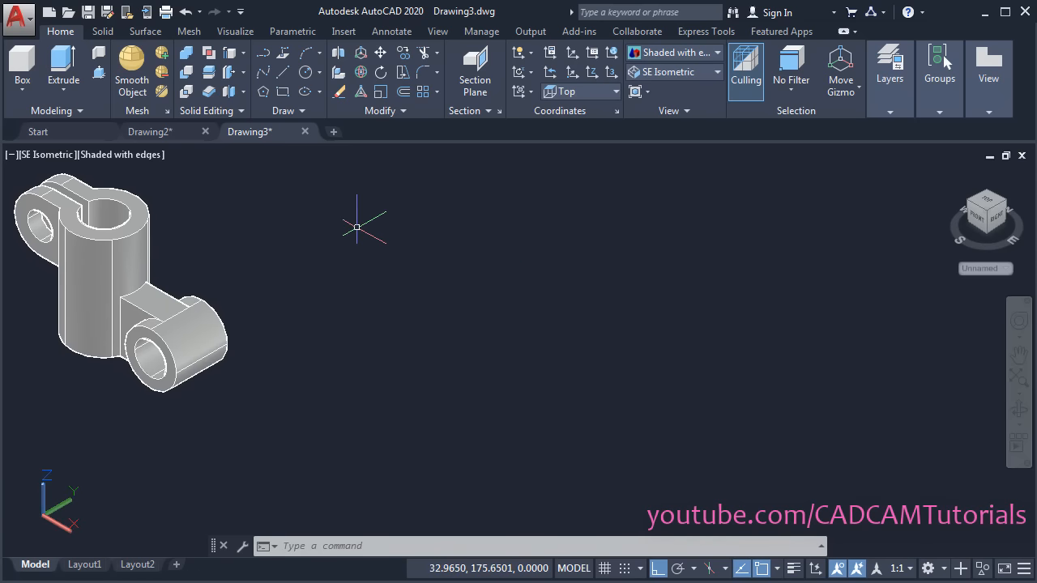
Draw a 20 by 10 rectangle in the empty area beside the bracket for the rib's base
click(283, 94)
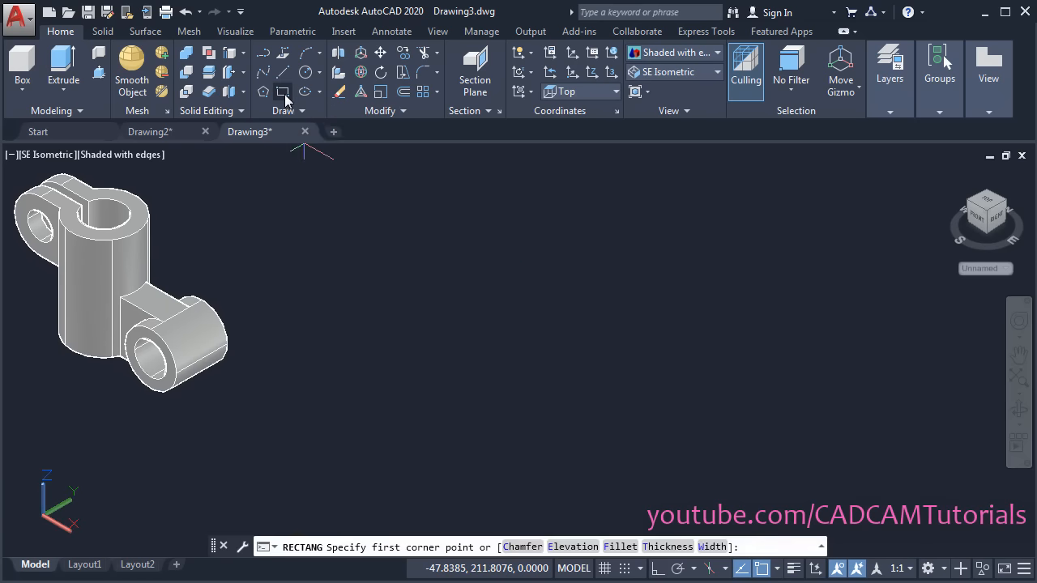
click(479, 350)
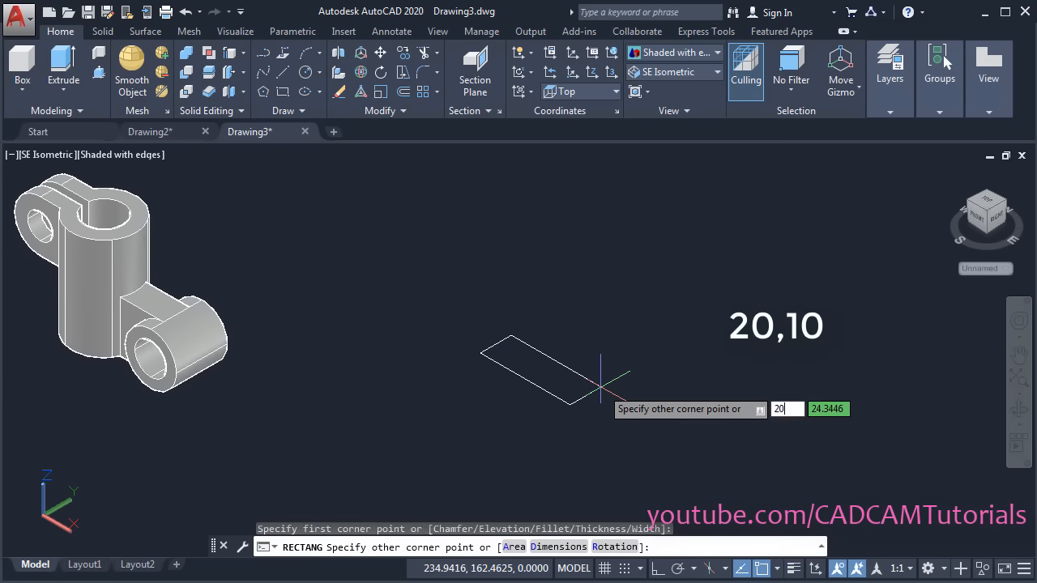
key(Tab)
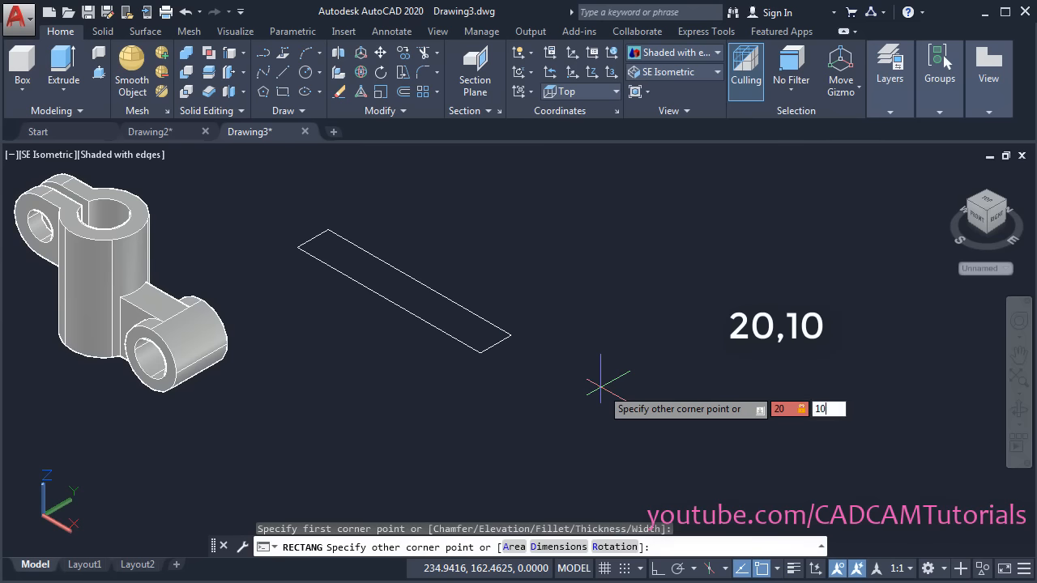
key(Return)
scroll(467, 347, up, 8)
middle_drag(627, 362, 669, 398)
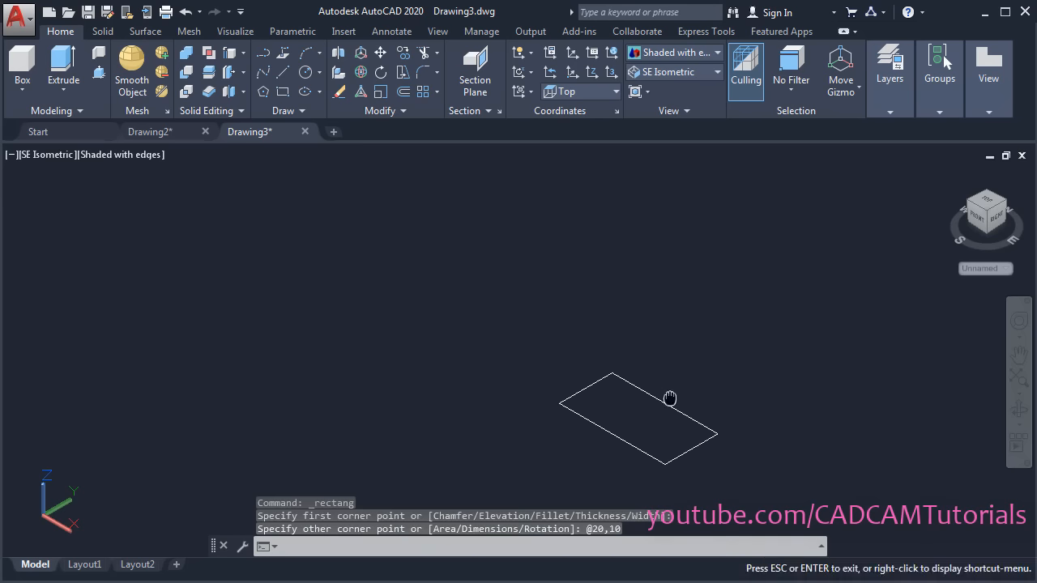
Draw a 2-point circle of diameter 50 from the midpoint of the rectangle's short edge, directed away from the rectangle along 180°
scroll(770, 405, up, 2)
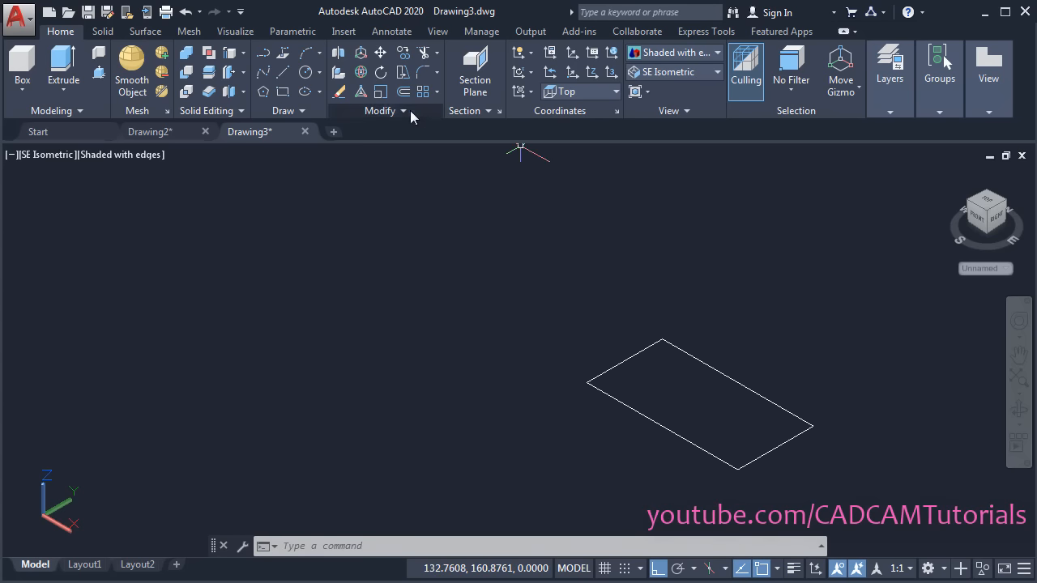
click(321, 74)
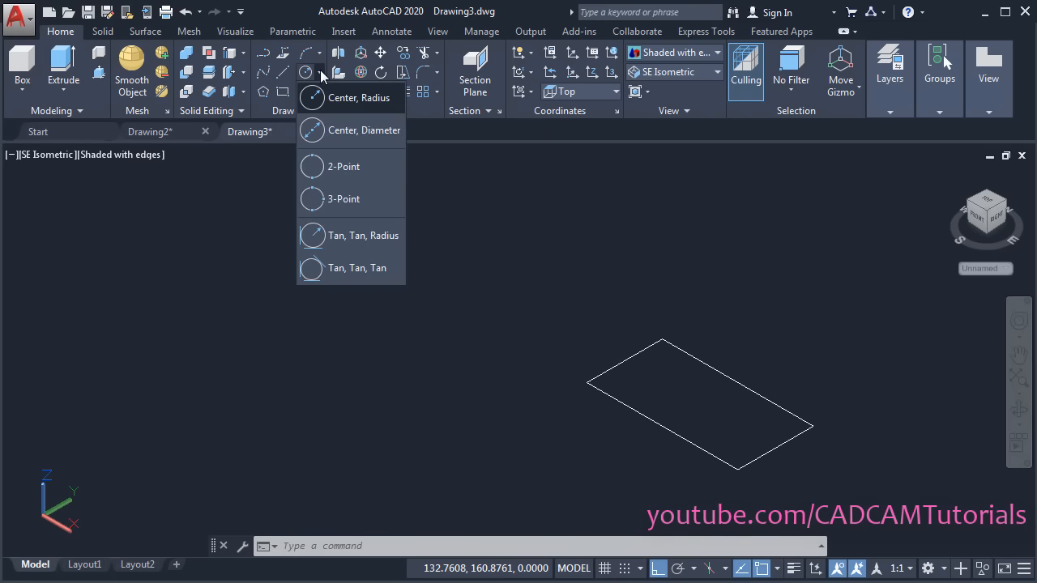
click(341, 171)
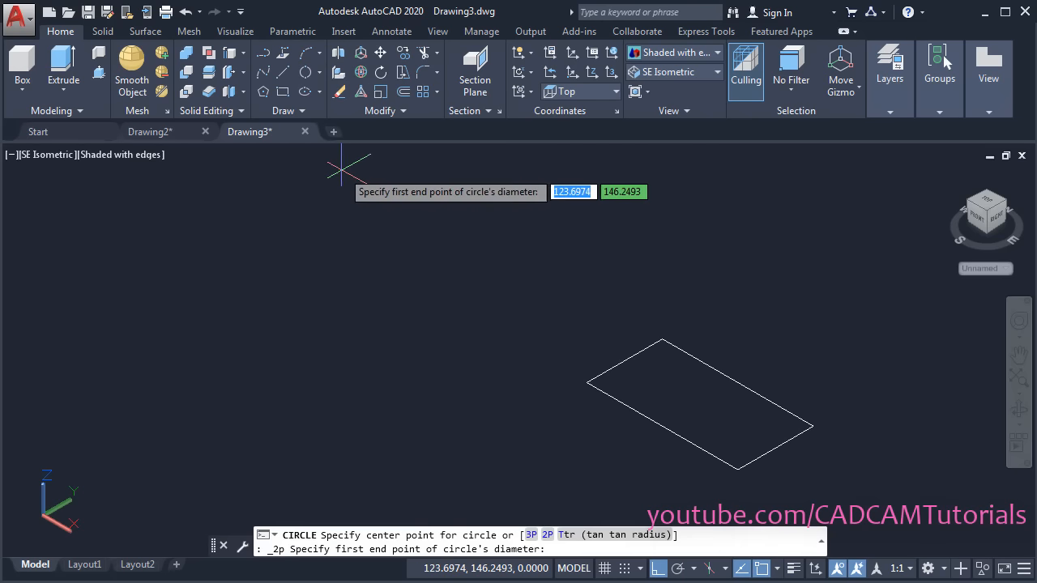
click(631, 349)
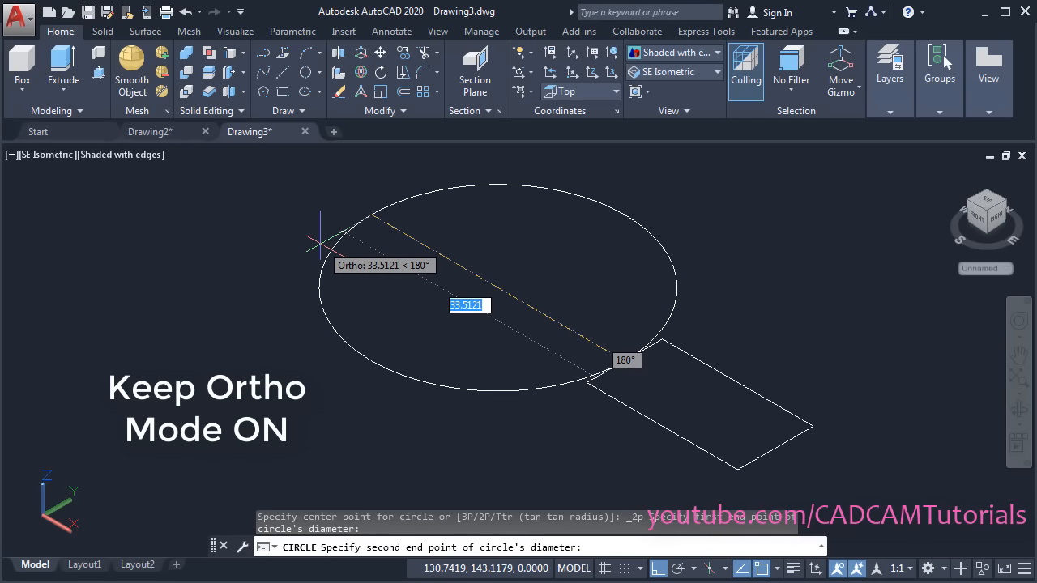
text(5)
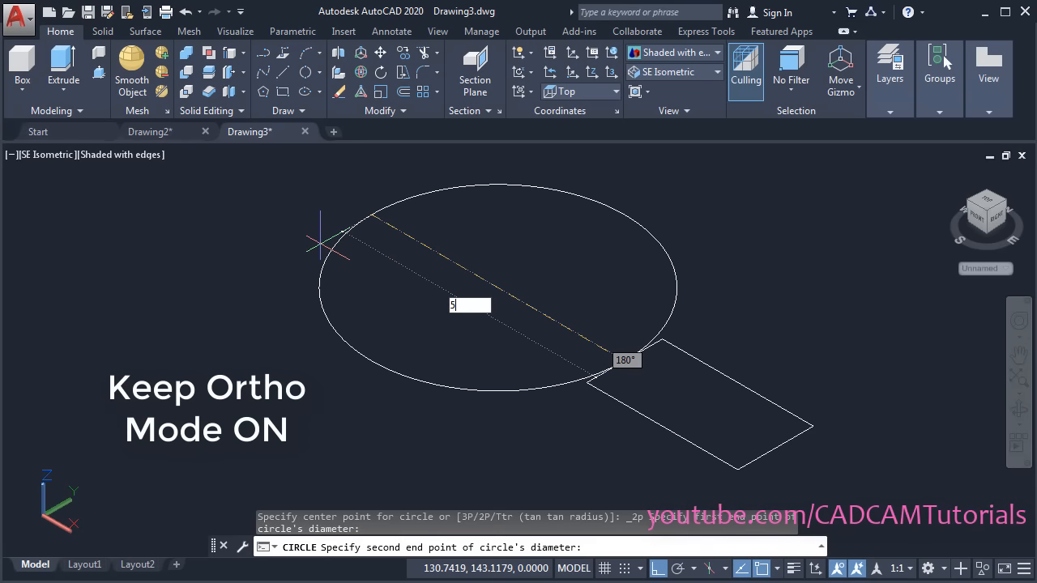
text(0)
key(Return)
scroll(775, 359, up, 5)
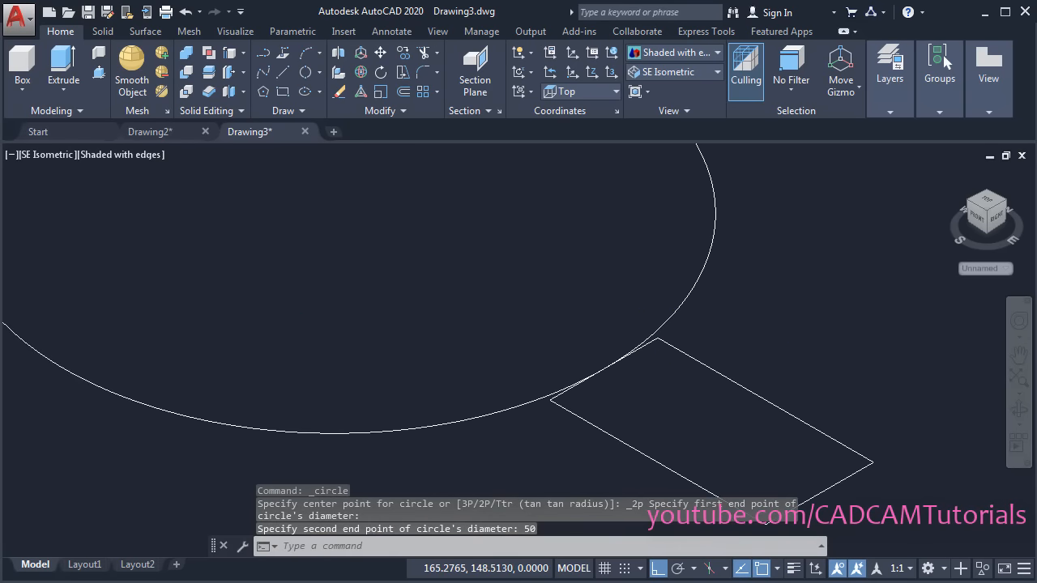
Explode the 20 by 10 rectangle into separate lines
middle_drag(662, 378, 564, 289)
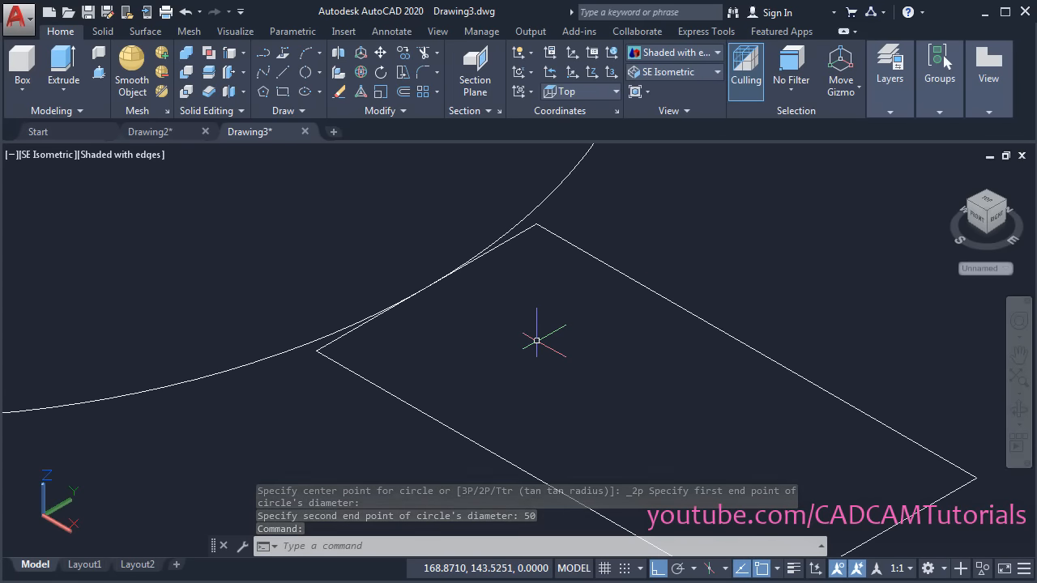
text(E)
key(Return)
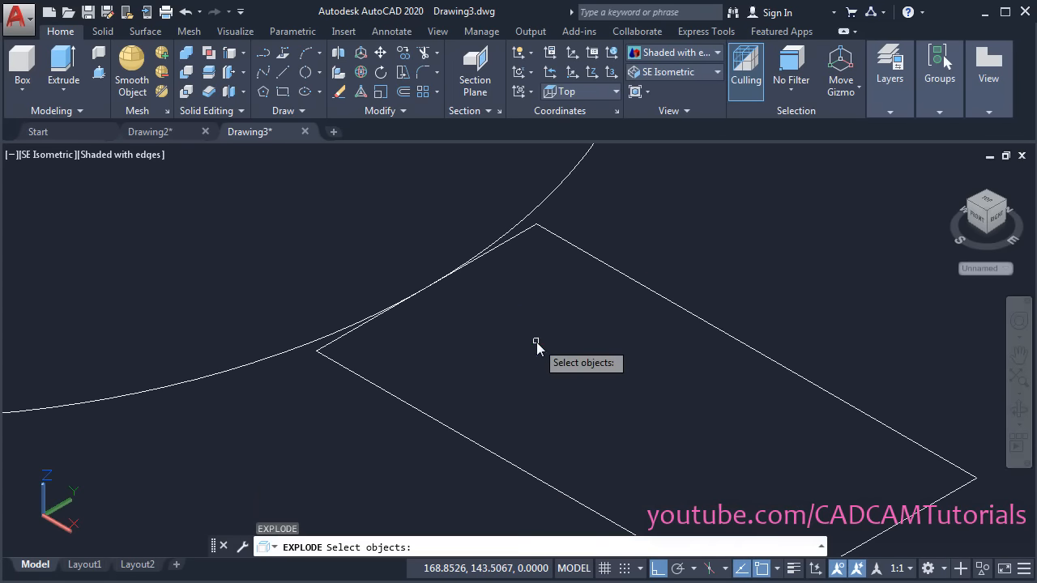
click(437, 418)
key(Return)
middle_drag(453, 354, 539, 394)
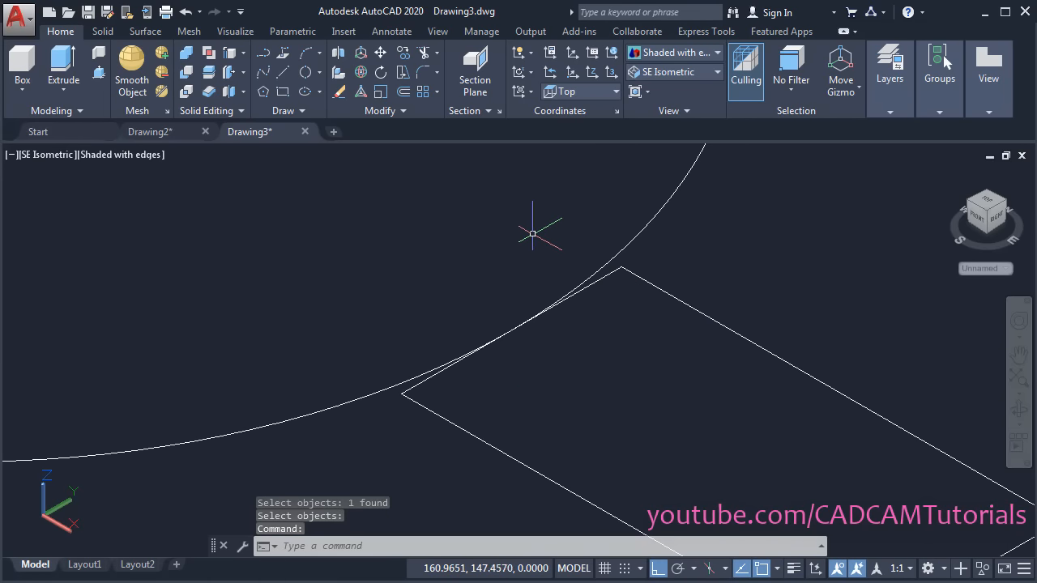
Extend both long lines of the exploded rectangle to meet the circle
text(ex)
key(Return)
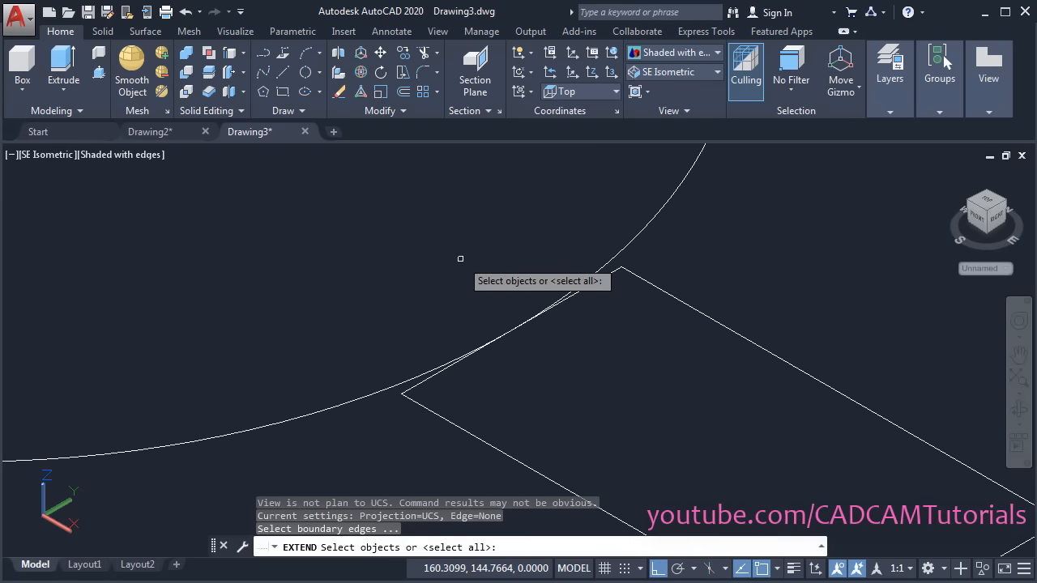
key(Return)
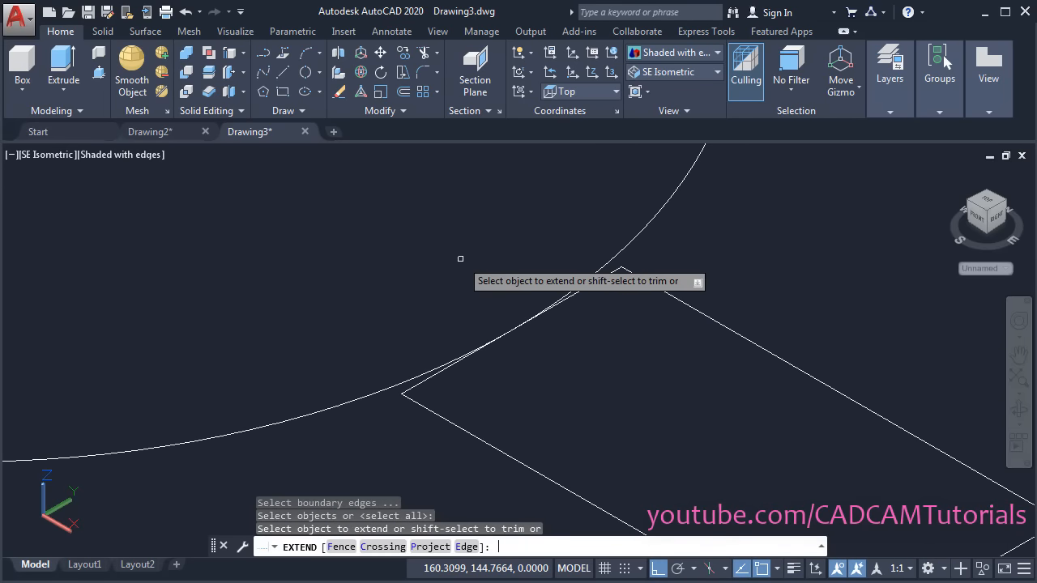
click(428, 410)
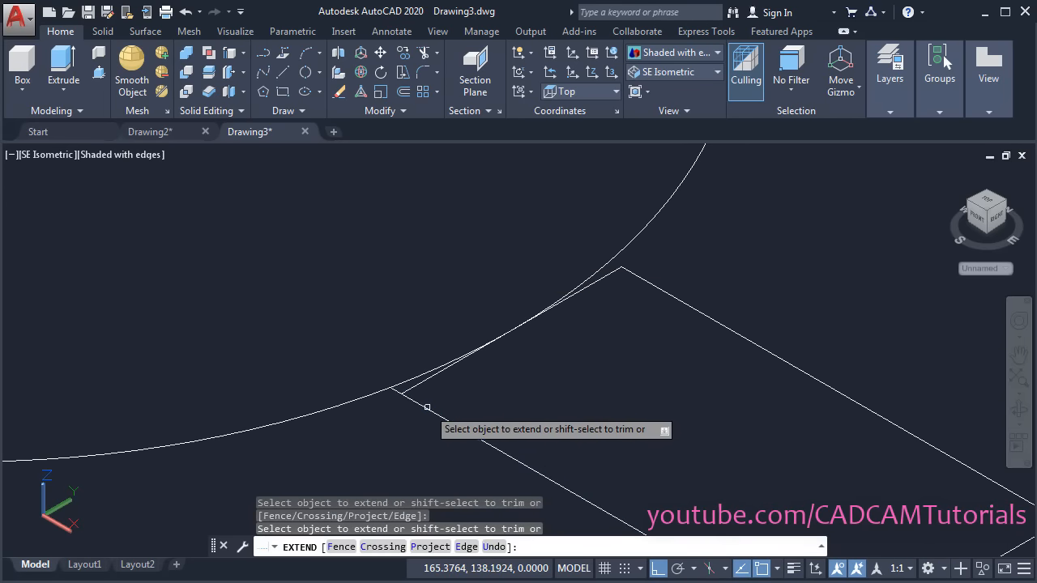
click(640, 277)
Trim away the circle outside the two long lines, and trim one half of the rectangle's short edge at the remaining arc
scroll(591, 324, down, 5)
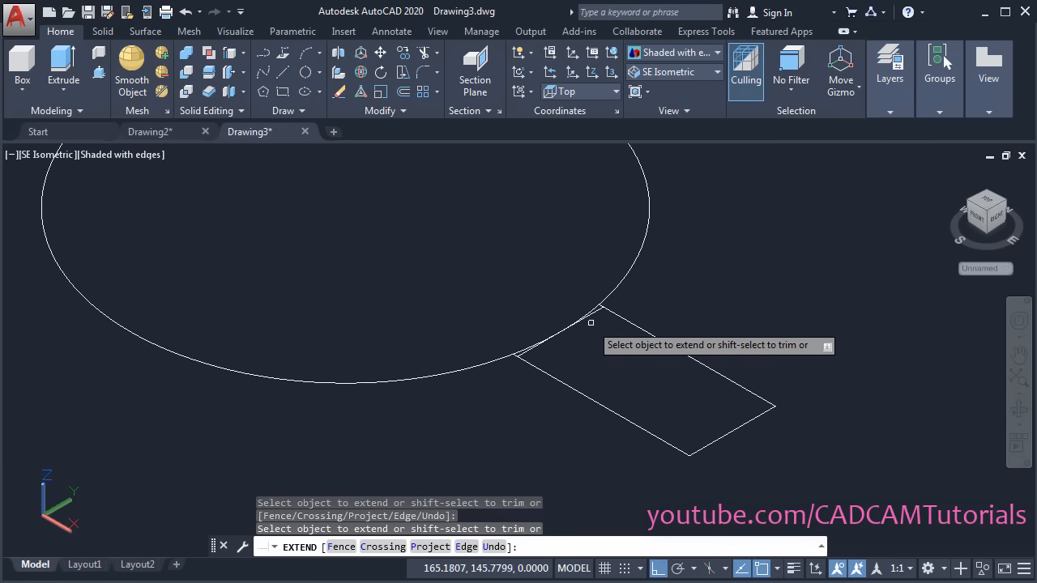
middle_drag(590, 323, 628, 409)
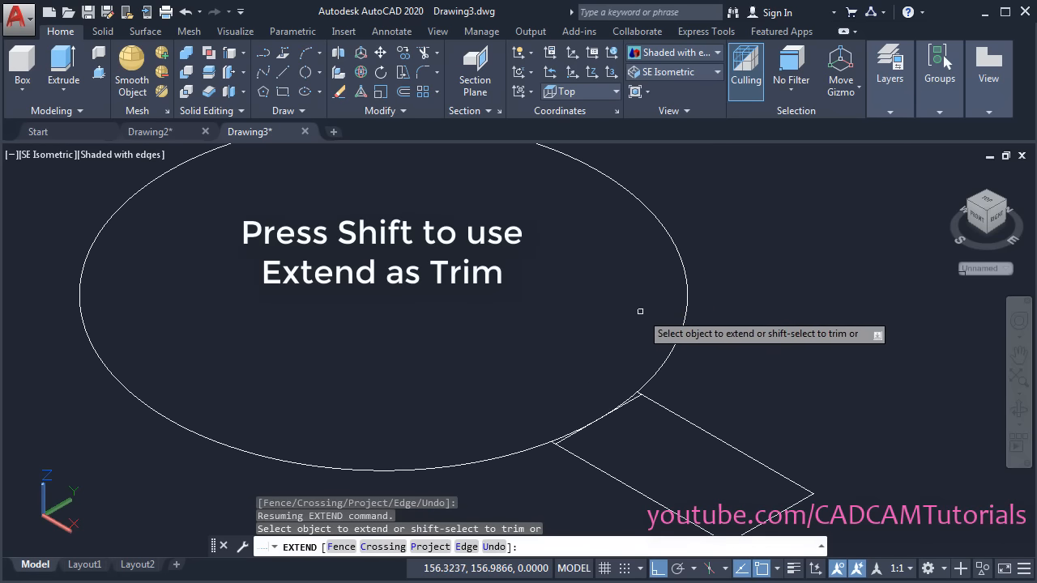
shift+click(672, 345)
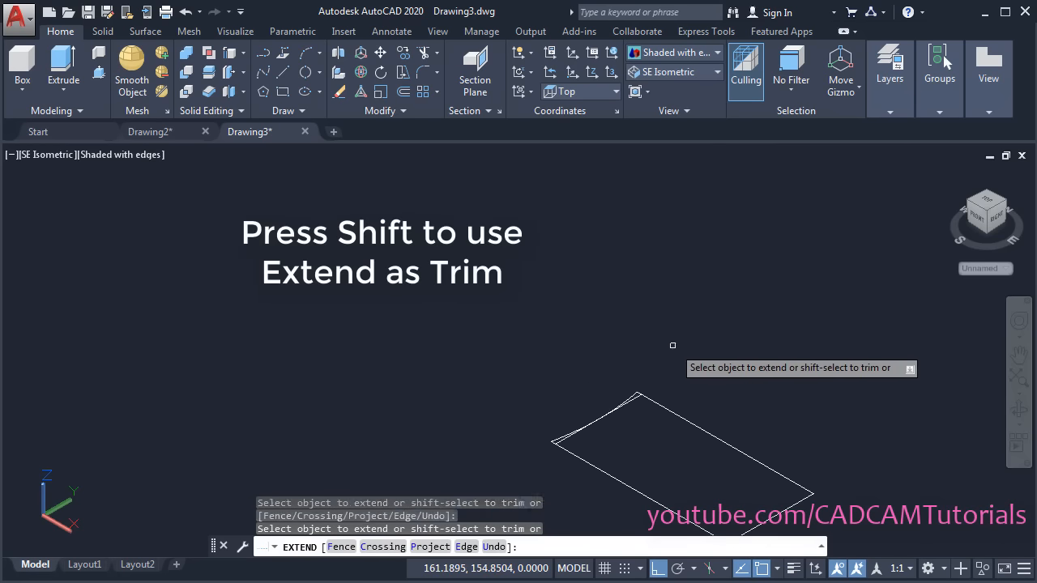
scroll(615, 437, up, 5)
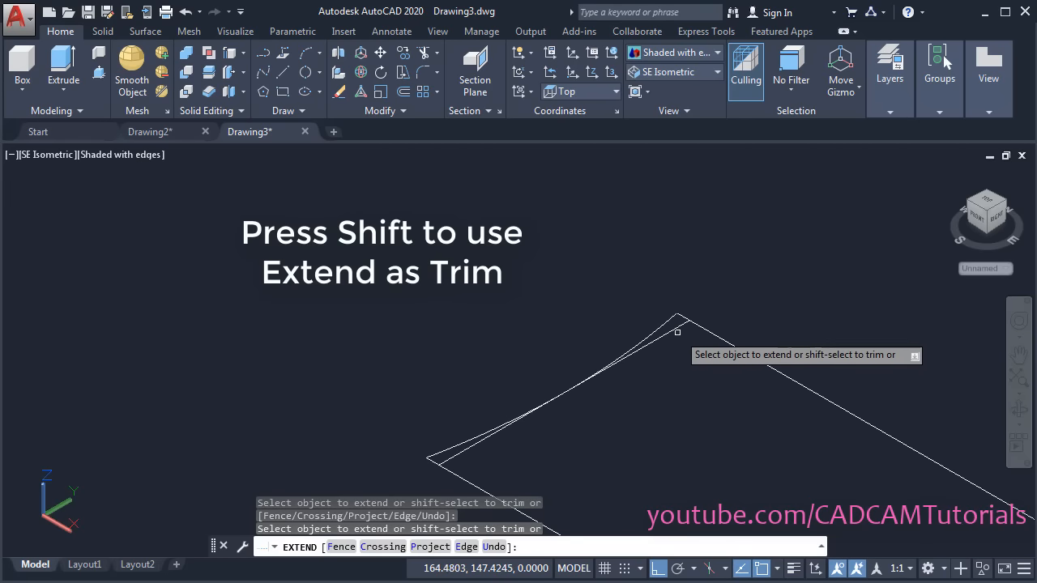
shift+click(677, 332)
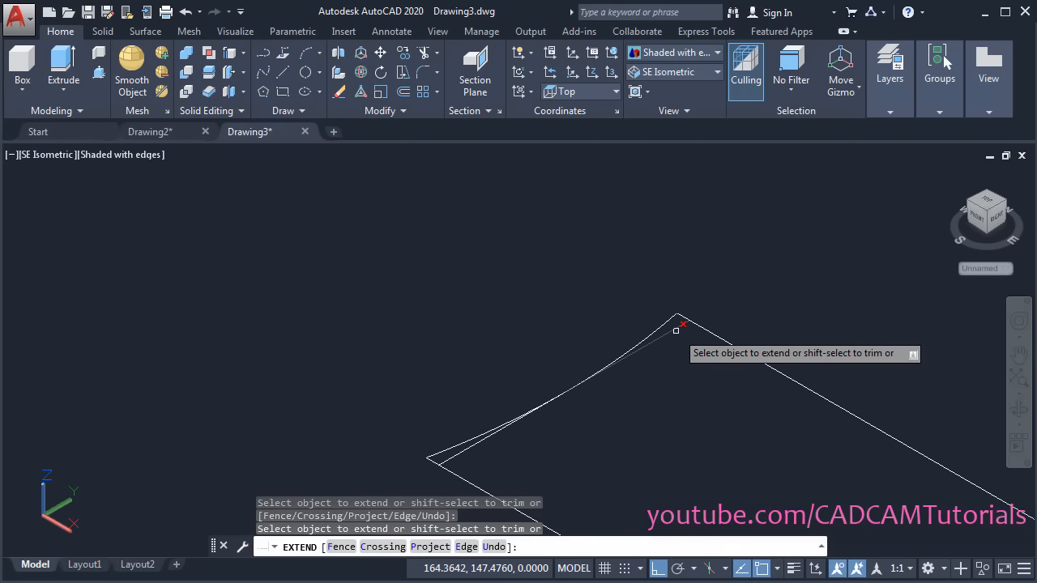
Erase the leftover piece of the straight short edge beside the arc
click(474, 447)
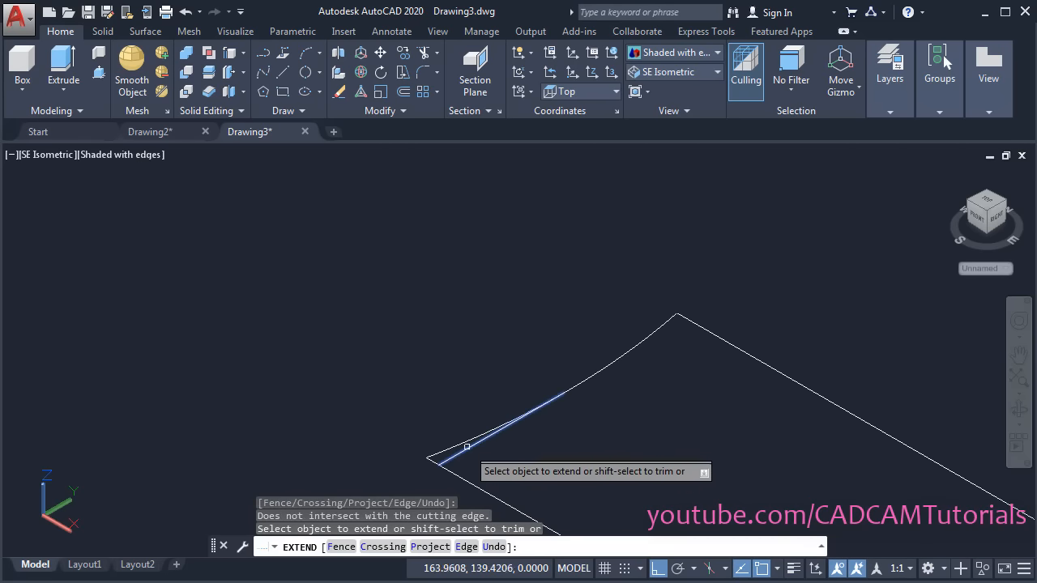
key(Return)
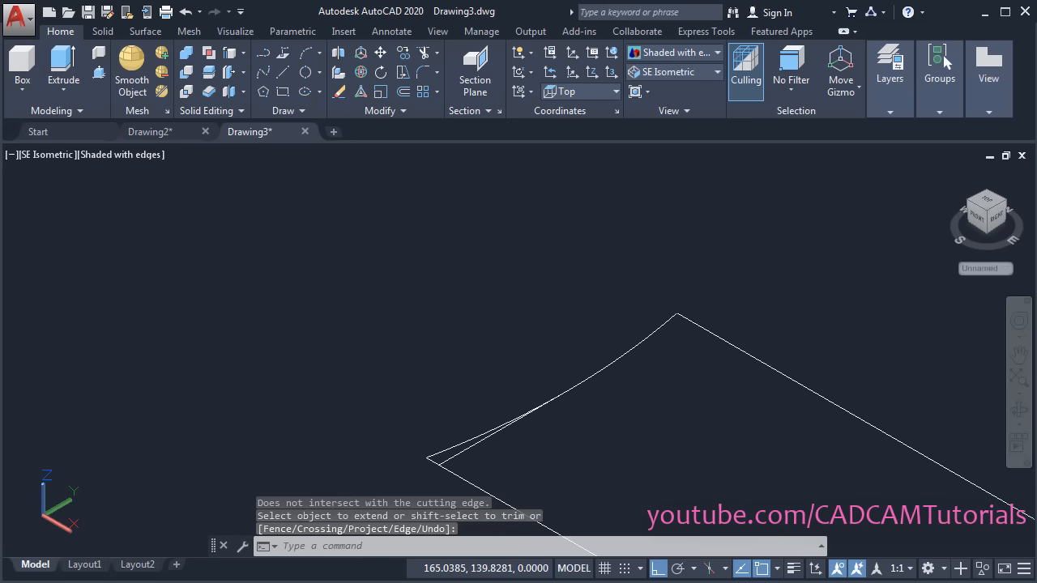
text(e)
key(Return)
click(460, 452)
key(Return)
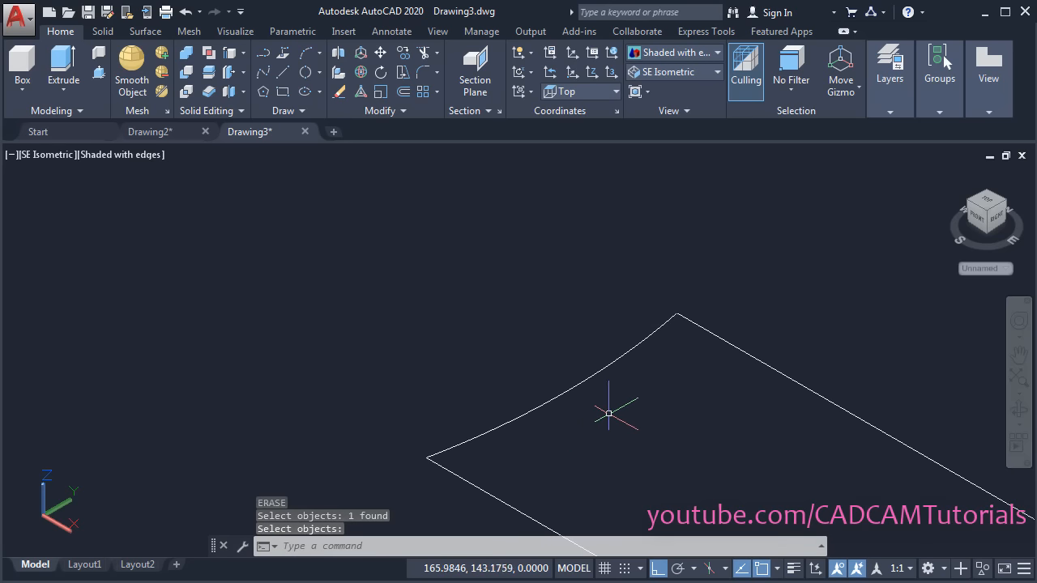
Move the arc vertically upward along +Z by 40
scroll(424, 252, down, 12)
mouse_move(521, 260)
middle_down()
mouse_move(576, 335)
mouse_move(587, 377)
middle_up()
scroll(587, 378, up, 3)
middle_drag(576, 440, 613, 414)
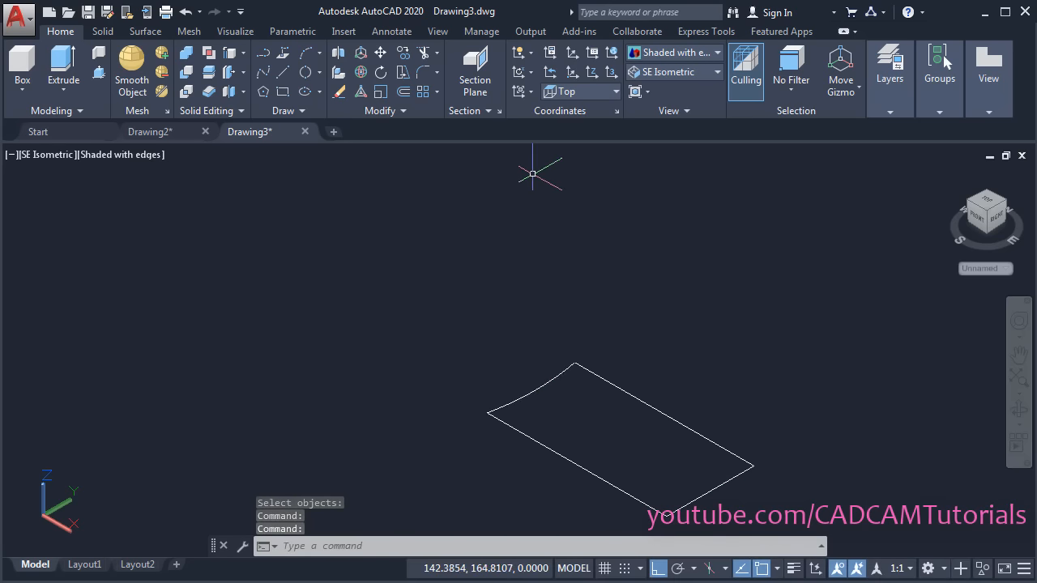
middle_drag(531, 350, 484, 362)
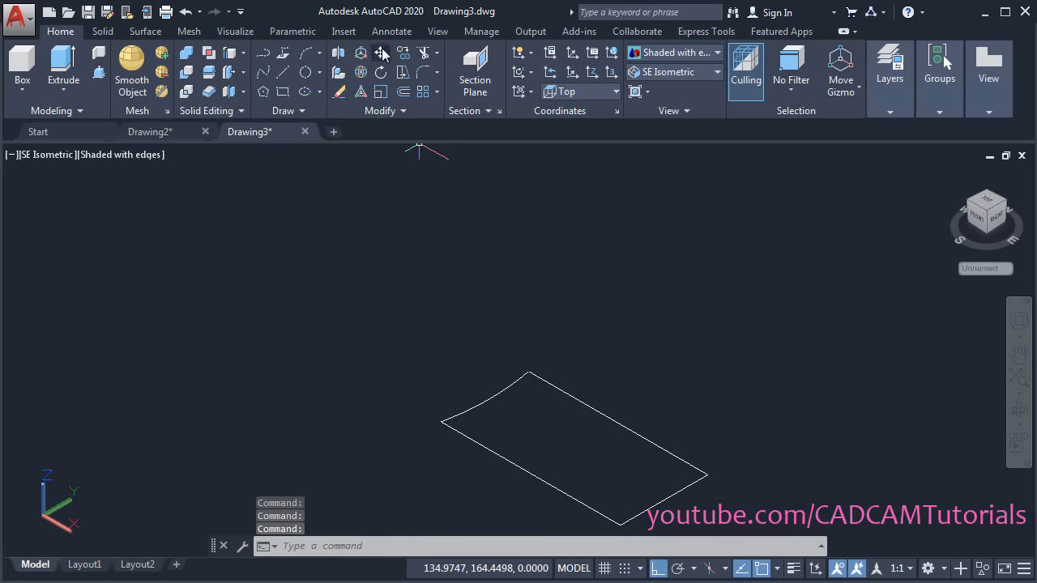
click(382, 53)
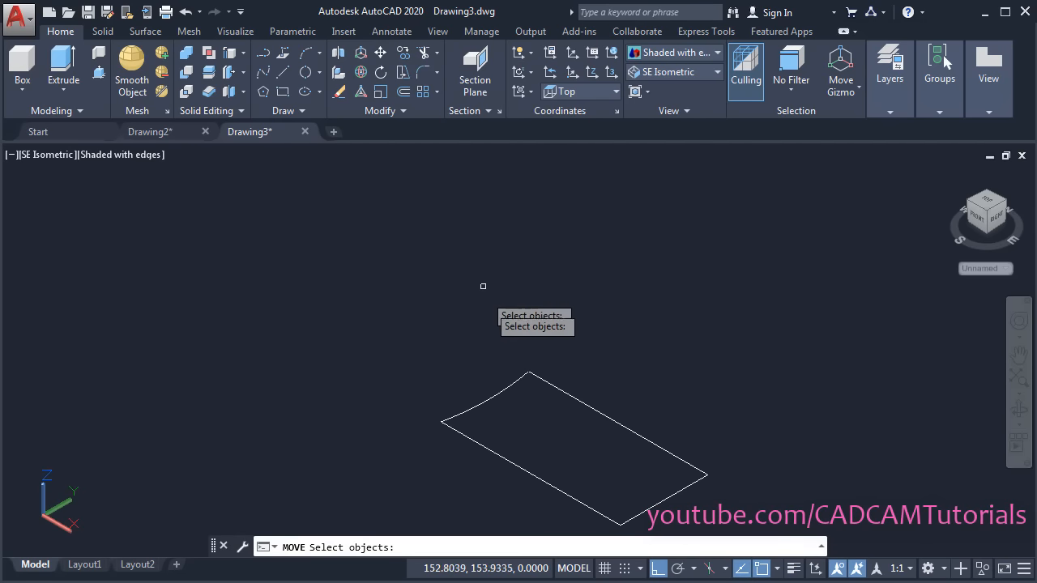
click(484, 401)
key(Return)
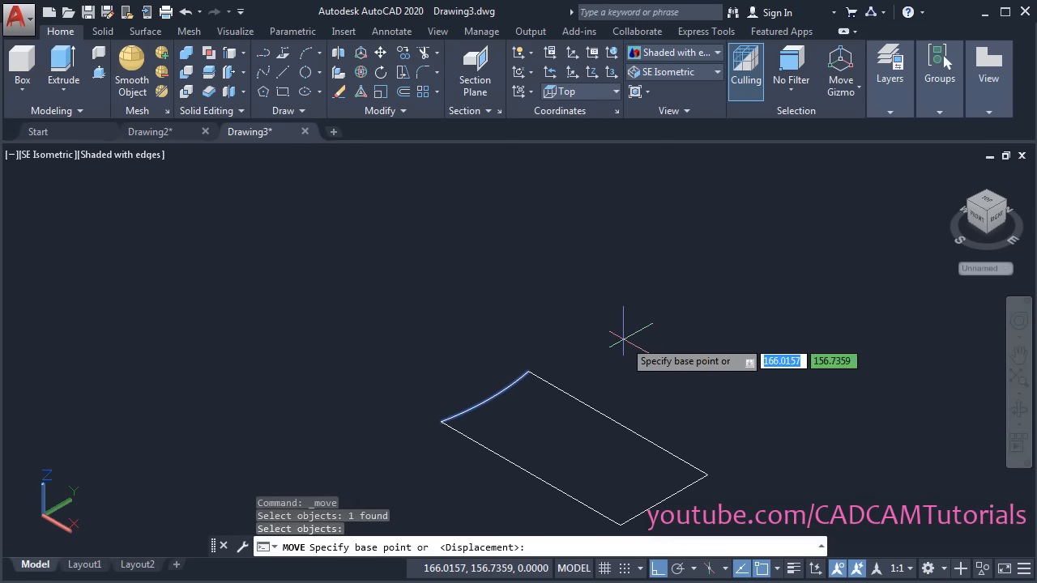
click(623, 363)
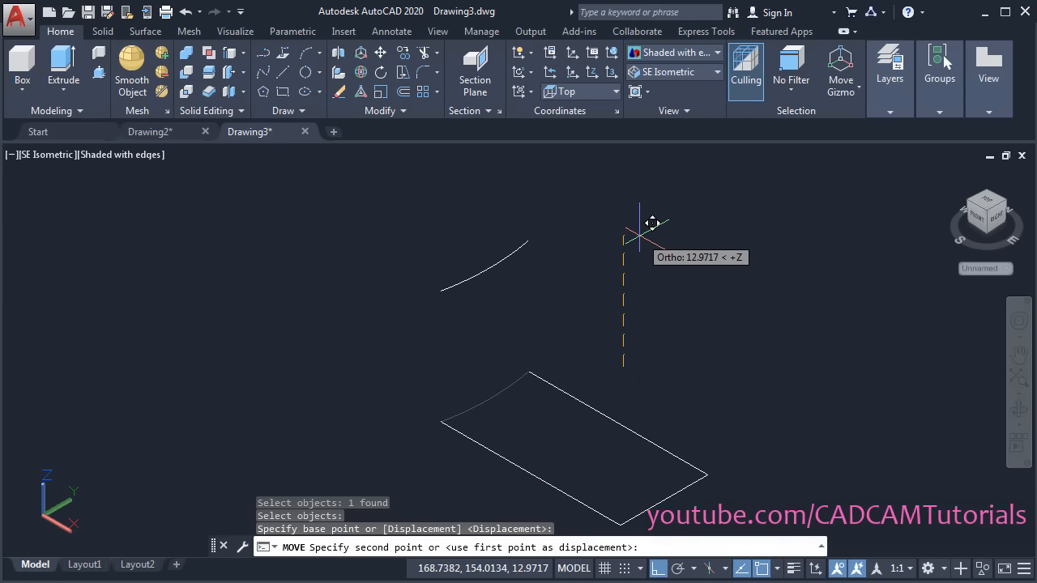
text(40)
key(Return)
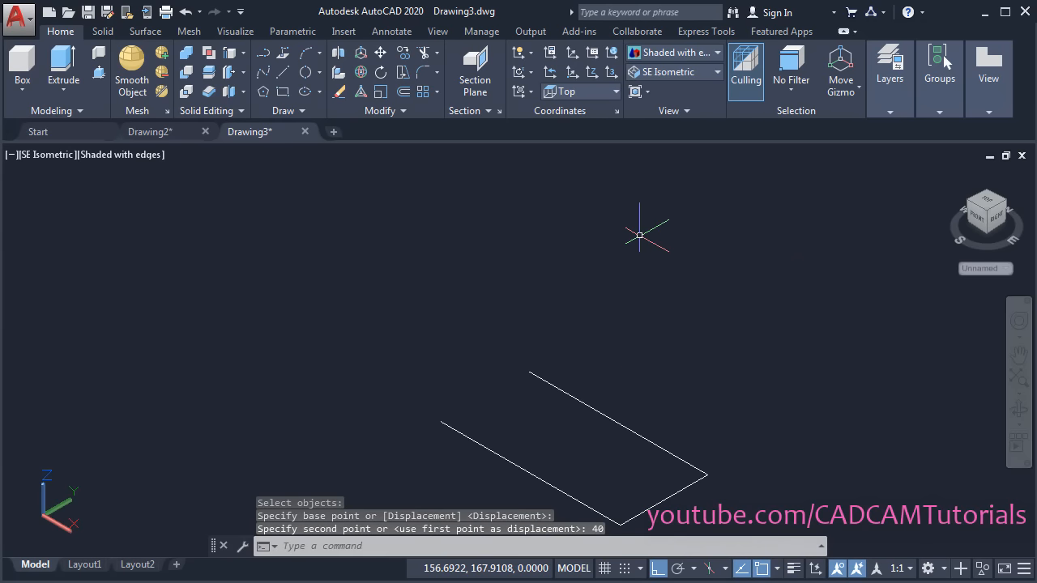
key(Return)
key(Escape)
Join the three remaining base lines into one open polyline
scroll(602, 261, down, 3)
middle_drag(680, 208, 613, 301)
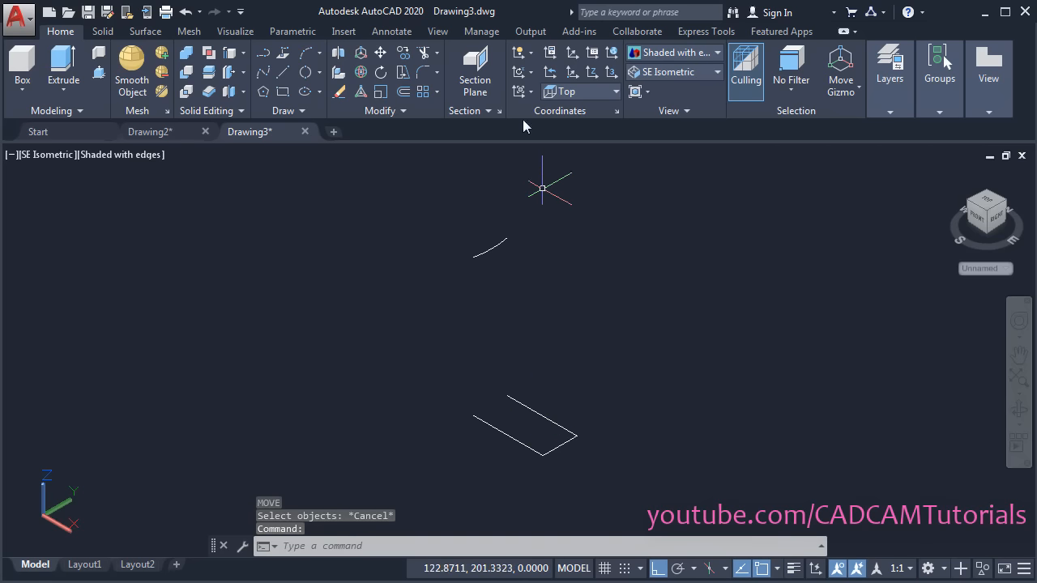
click(402, 111)
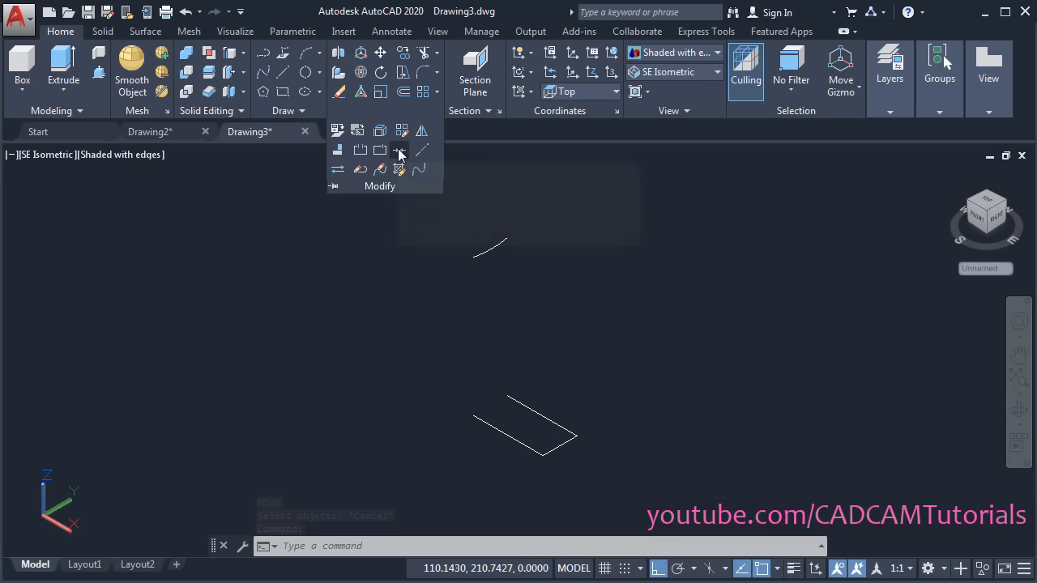
click(400, 147)
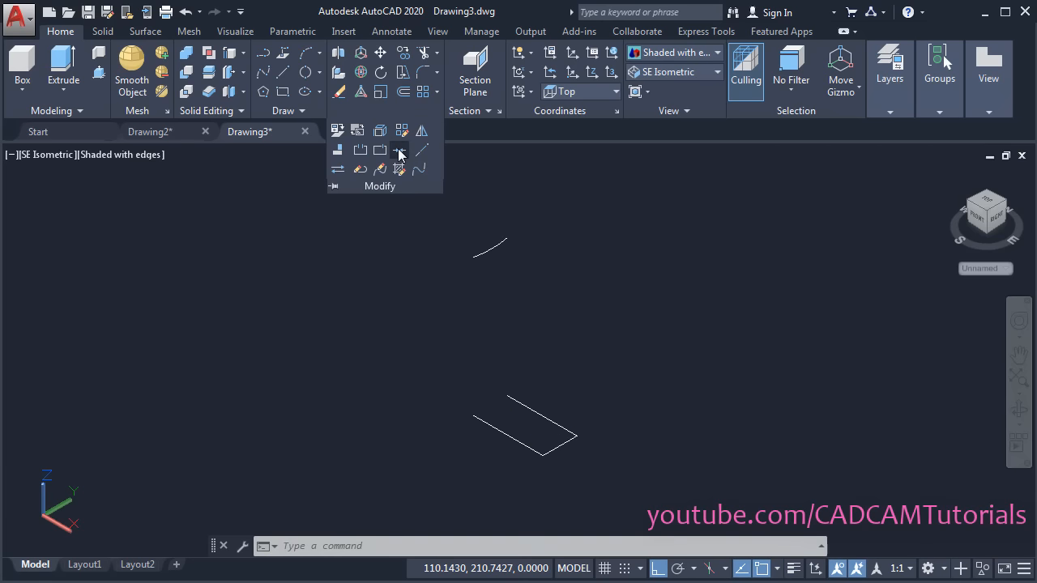
click(508, 436)
click(618, 406)
click(511, 463)
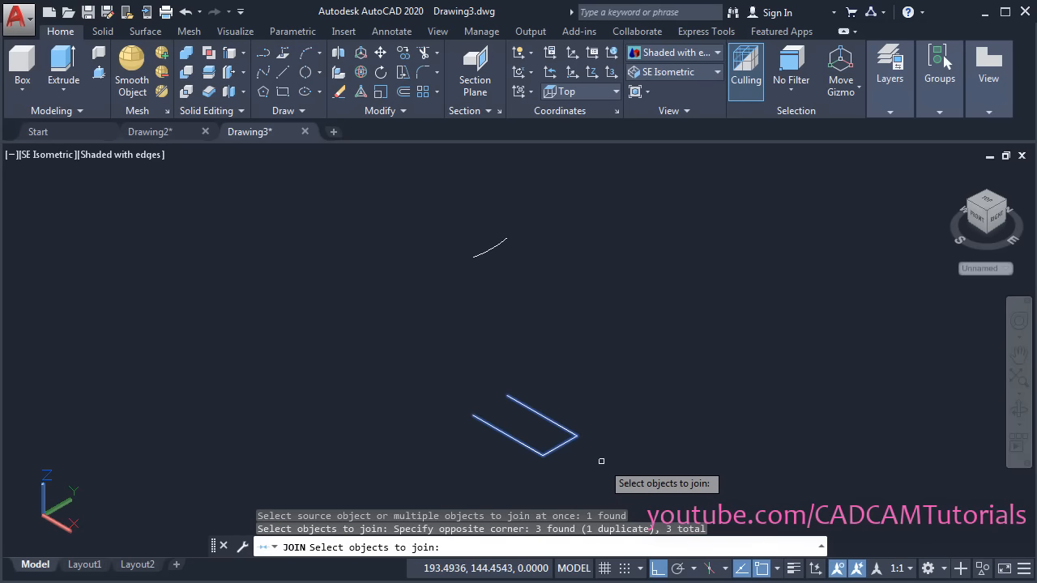
key(Return)
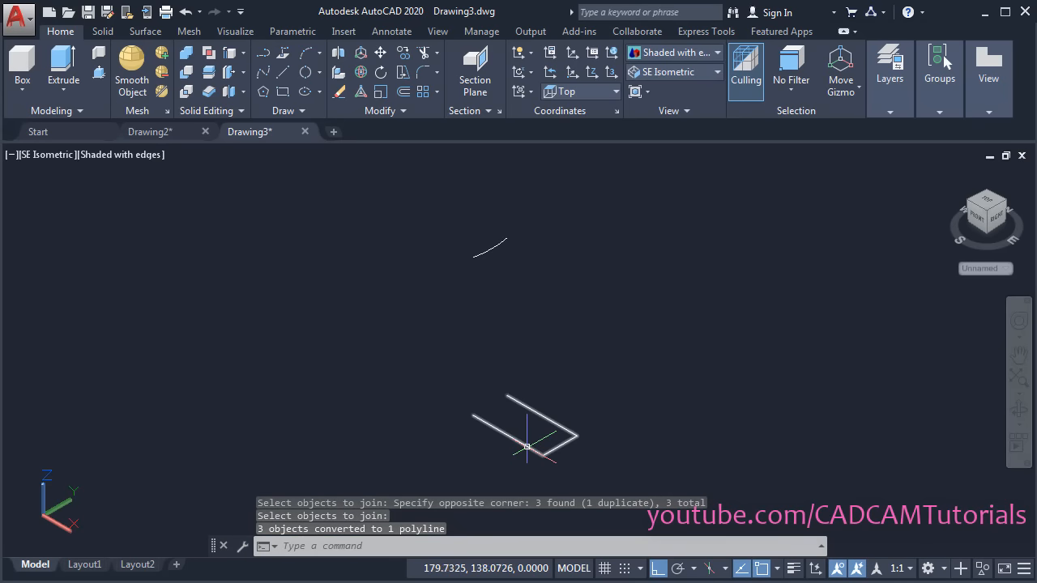
Draw two sloping lines from the ends of the raised arc to the matching closed-end corners of the base polyline
middle_drag(596, 391, 626, 379)
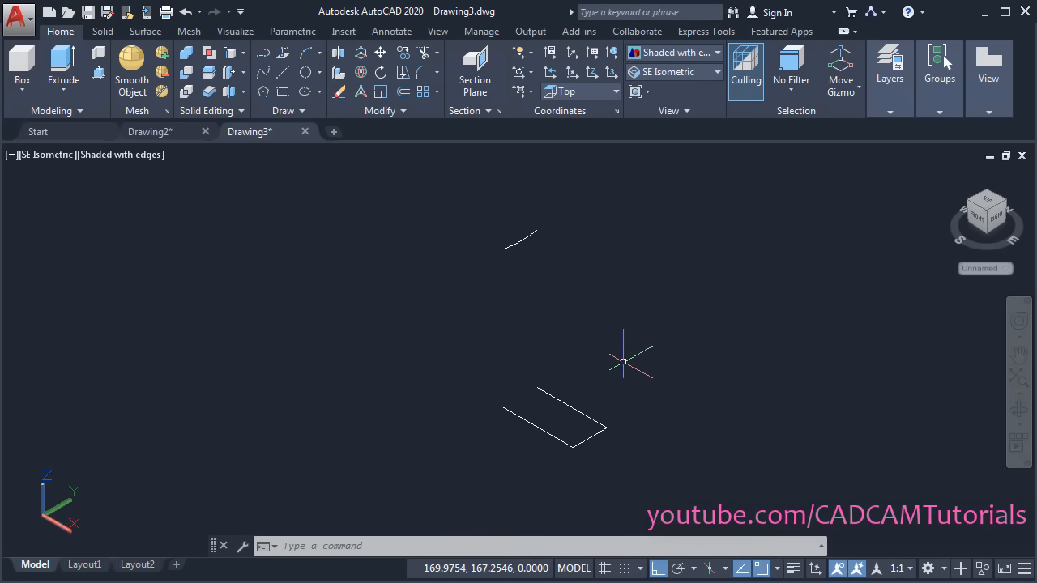
click(282, 72)
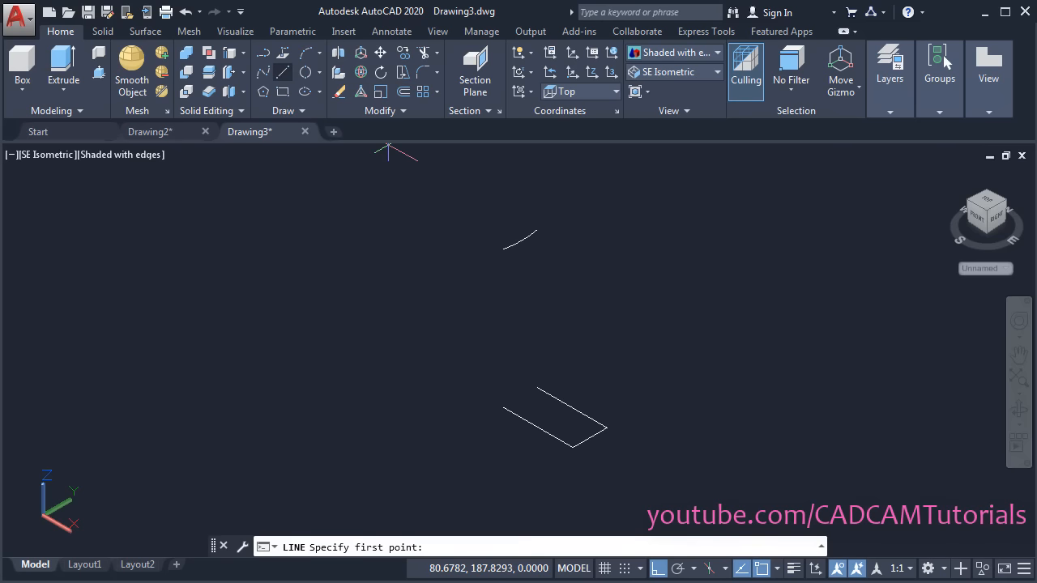
click(538, 231)
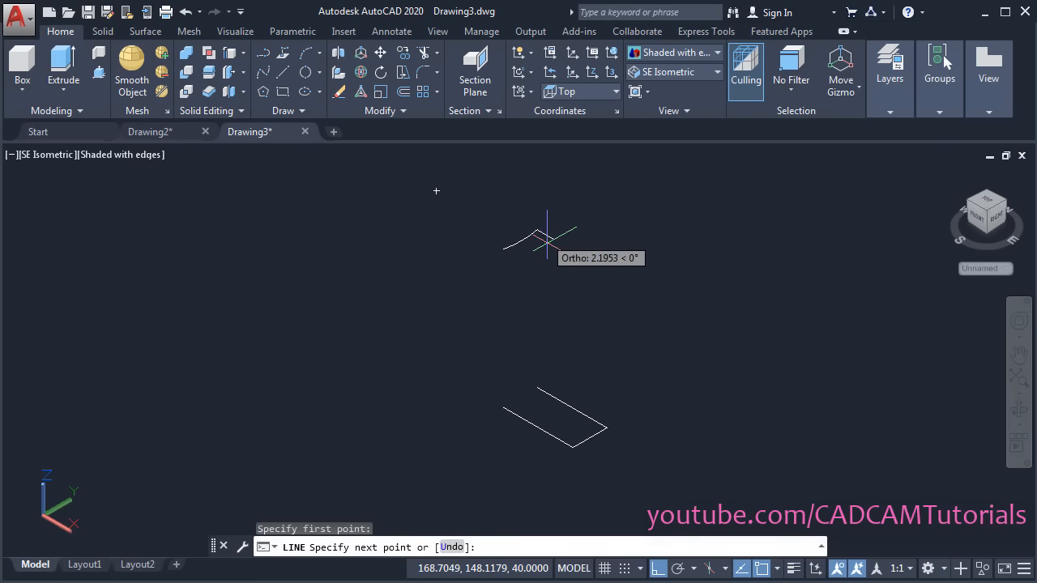
click(606, 426)
key(Return)
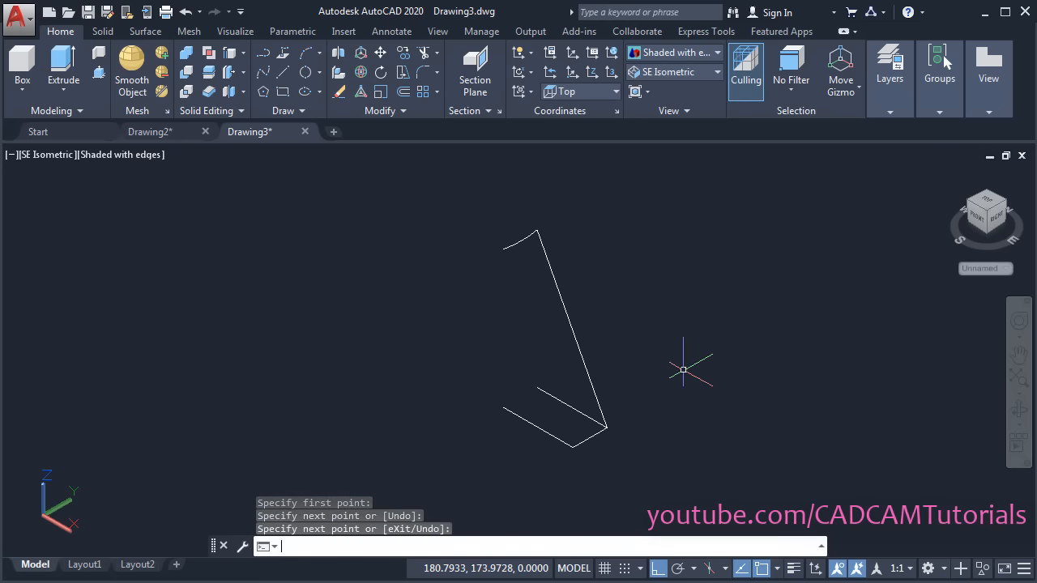
key(Return)
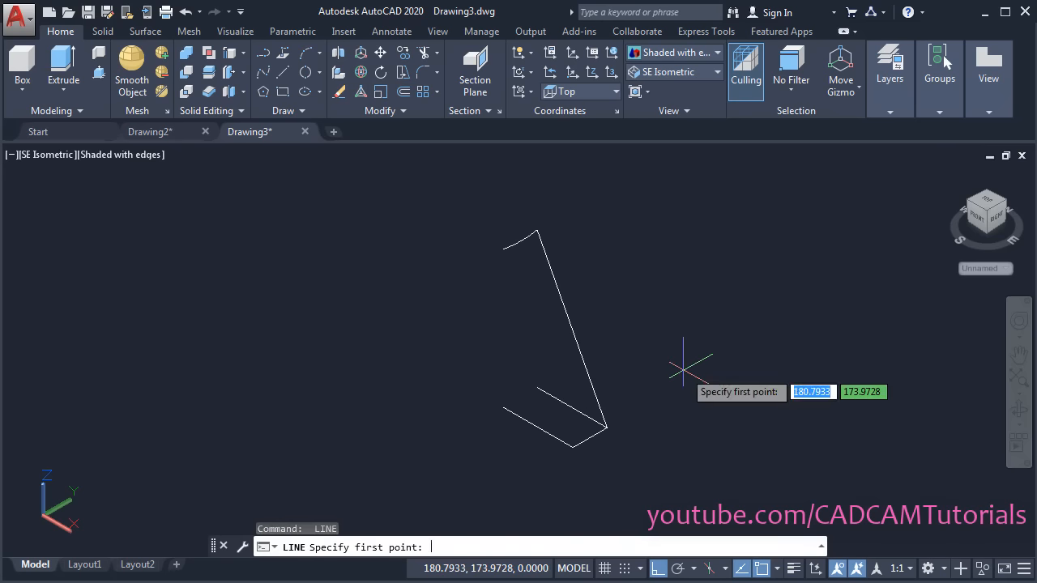
click(503, 247)
click(573, 445)
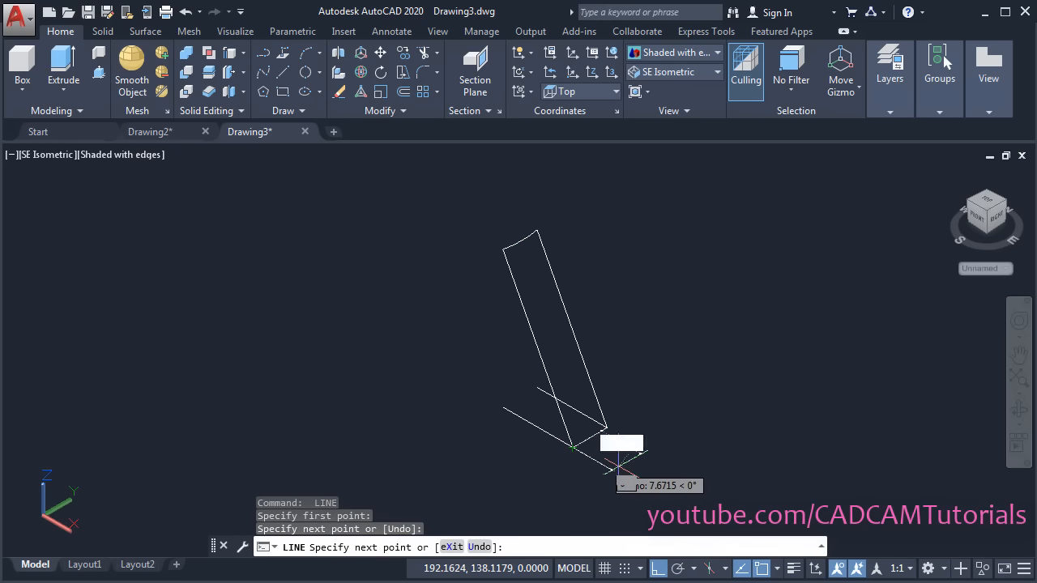
middle_drag(620, 470, 567, 474)
key(Return)
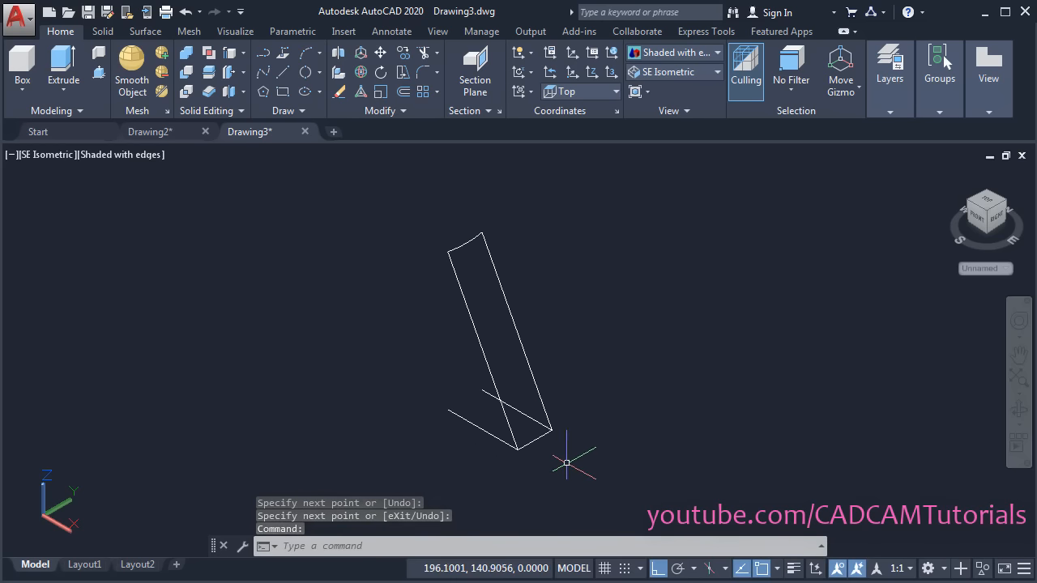
Loft from the U-shaped base polyline up to the raised arc, using them as the two cross sections
click(64, 94)
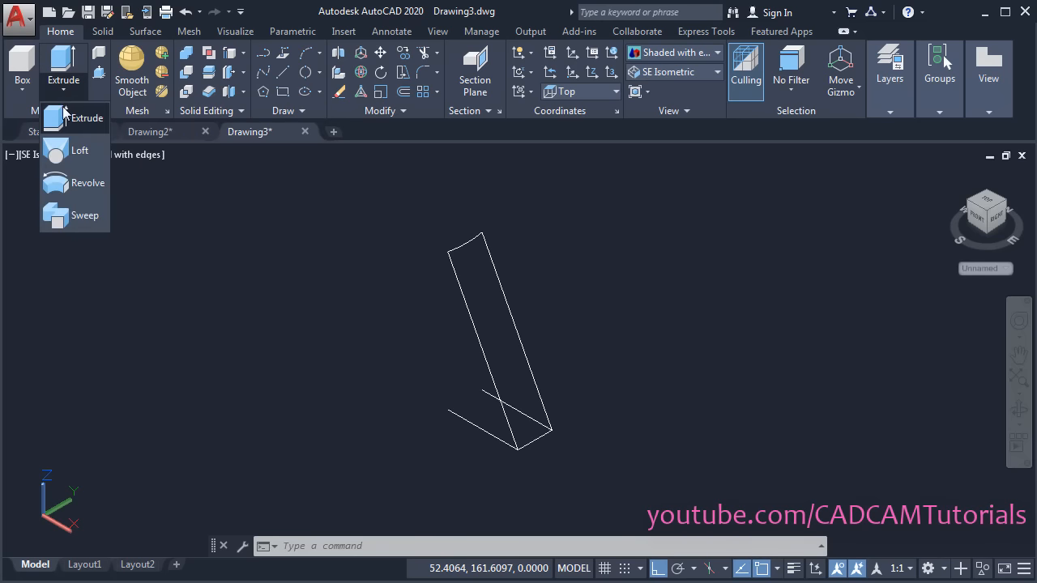
click(73, 151)
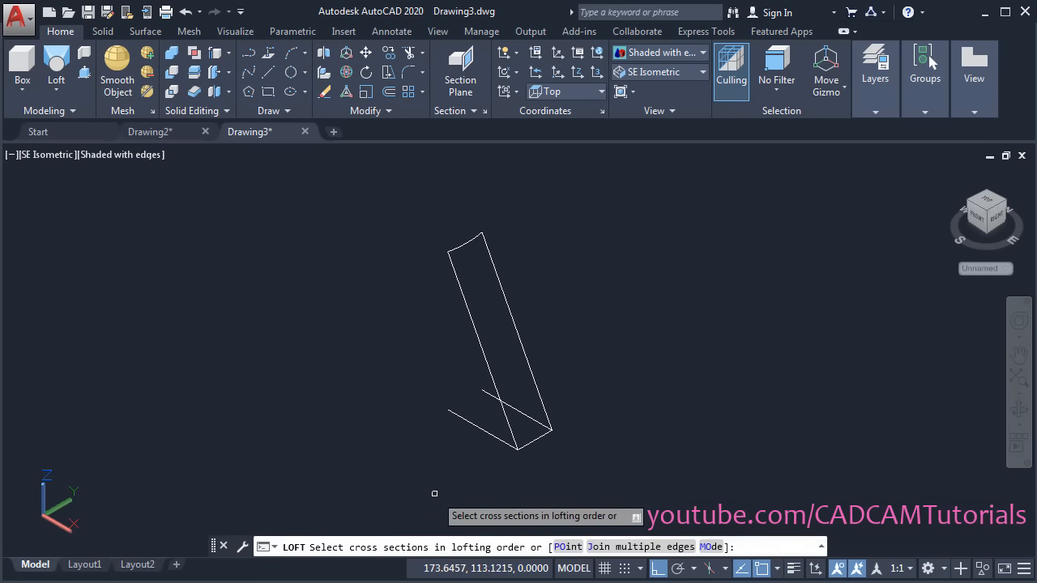
click(495, 437)
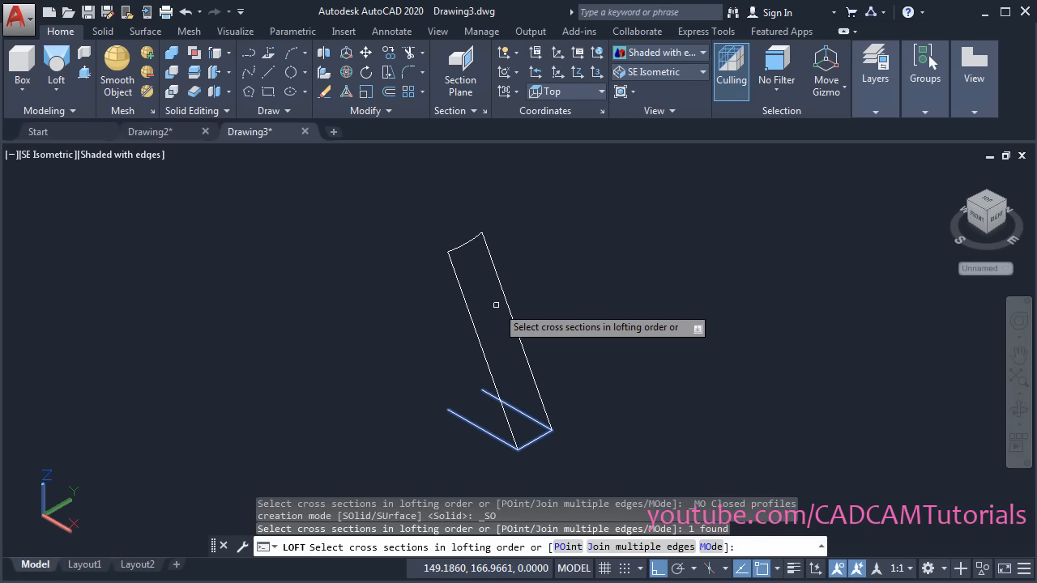
click(464, 244)
shift+middle_drag(463, 245, 567, 342)
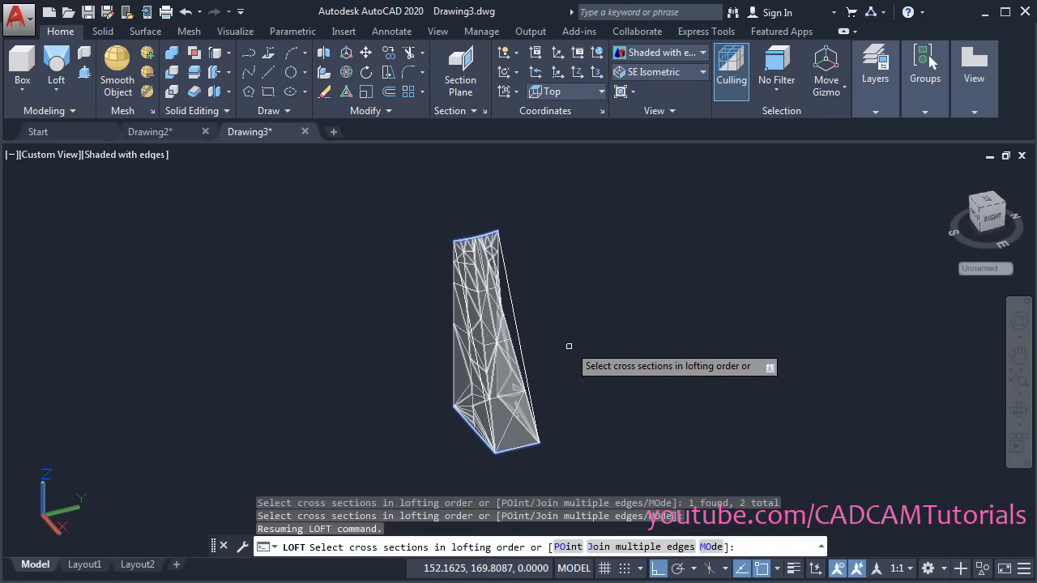
key(Return)
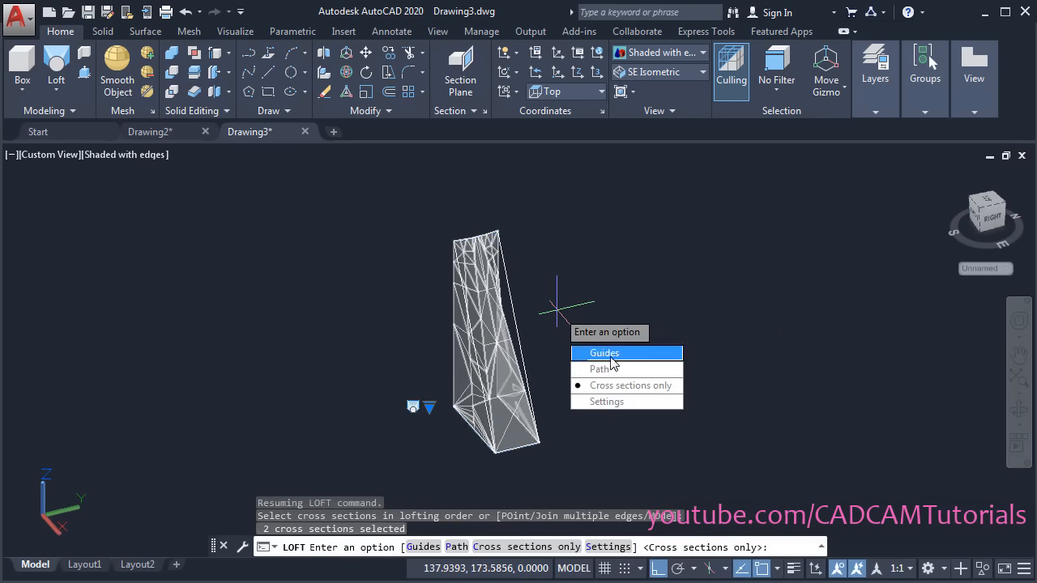
Use the two sloping lines as guides to shape the loft and complete the rib surface
click(609, 355)
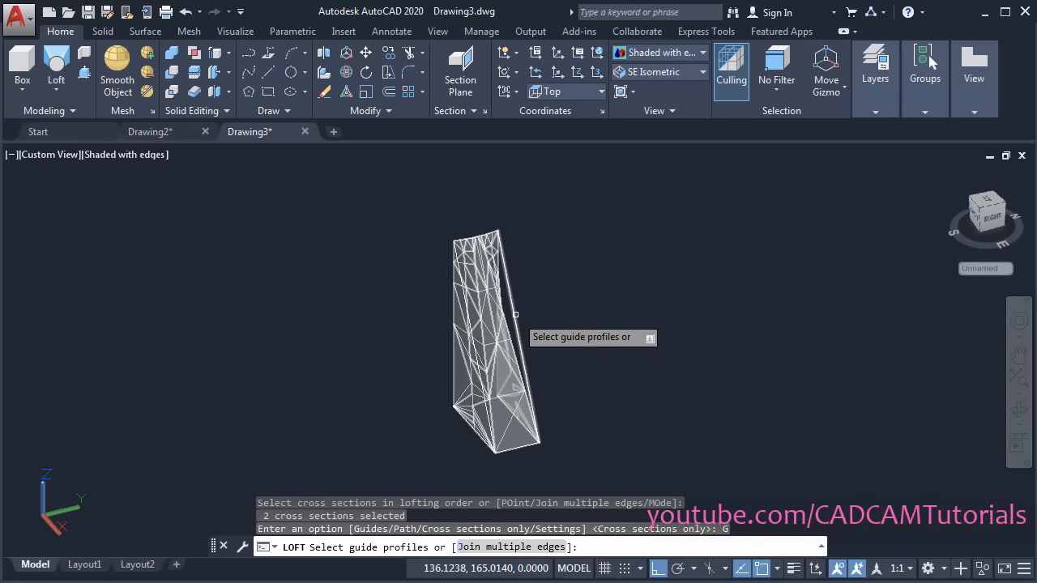
click(515, 314)
shift+middle_drag(597, 340, 507, 338)
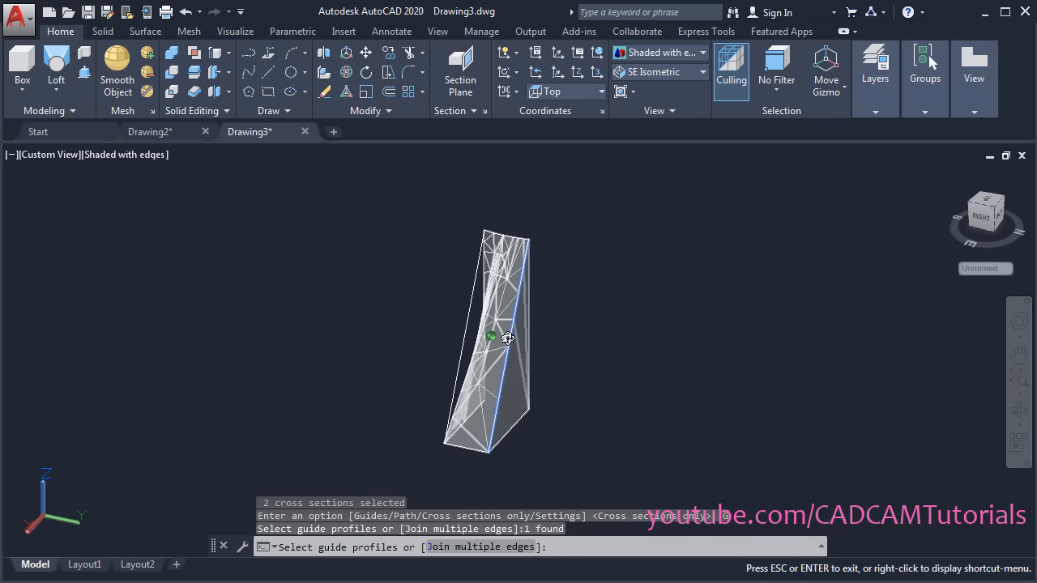
click(468, 316)
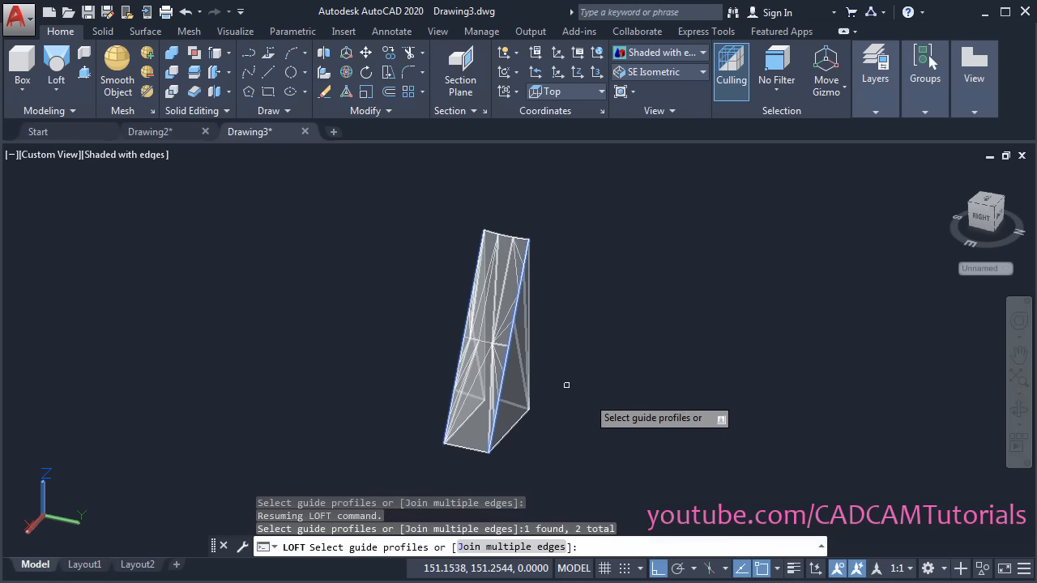
shift+middle_drag(535, 364, 657, 365)
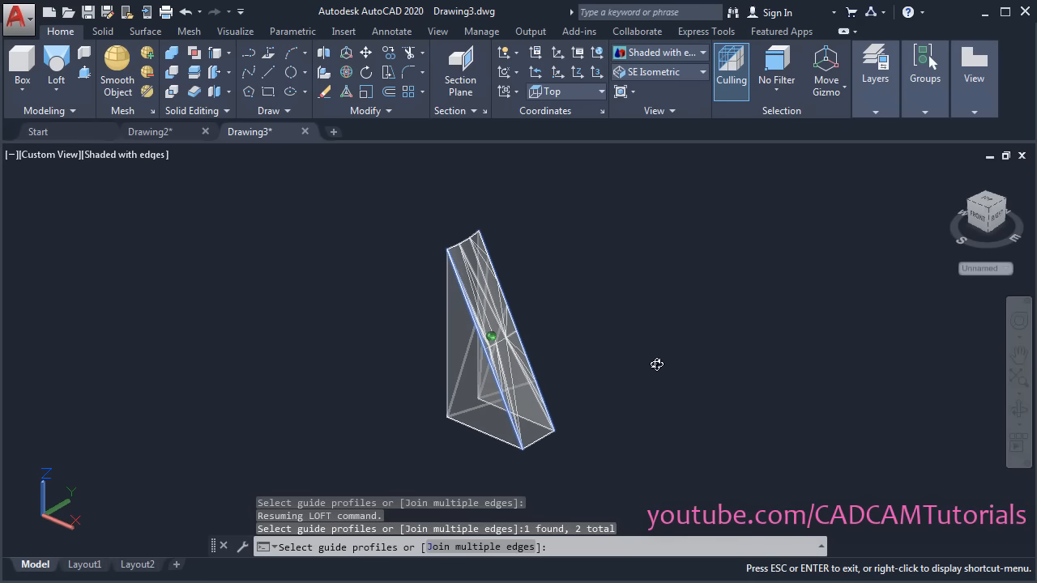
key(Return)
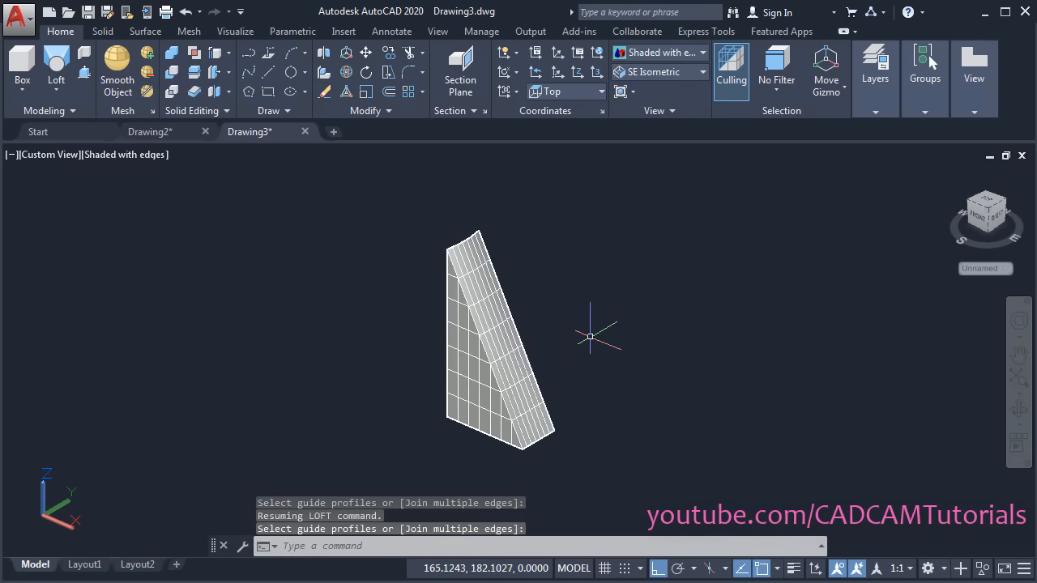
click(366, 53)
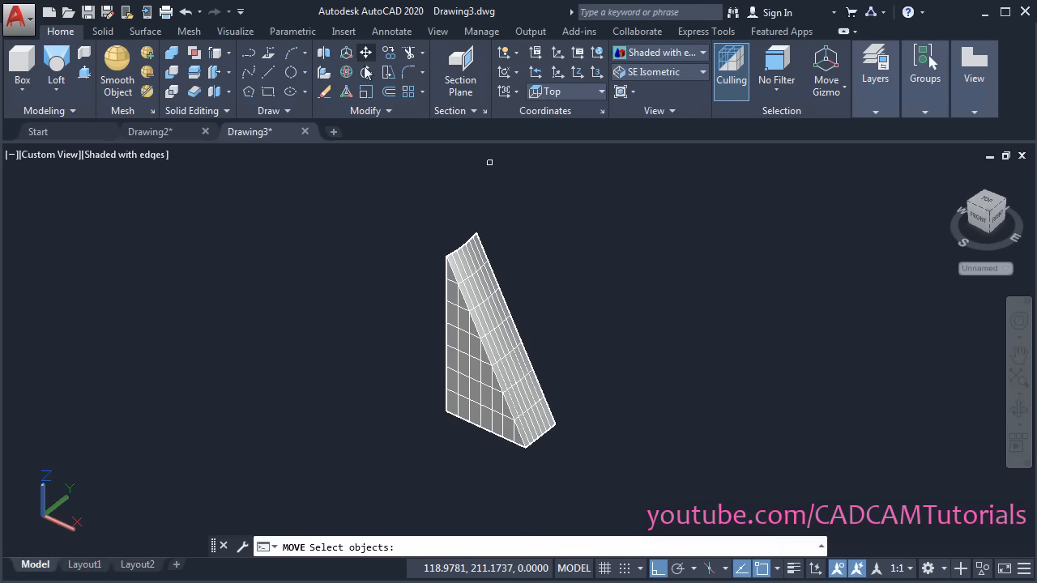
click(492, 348)
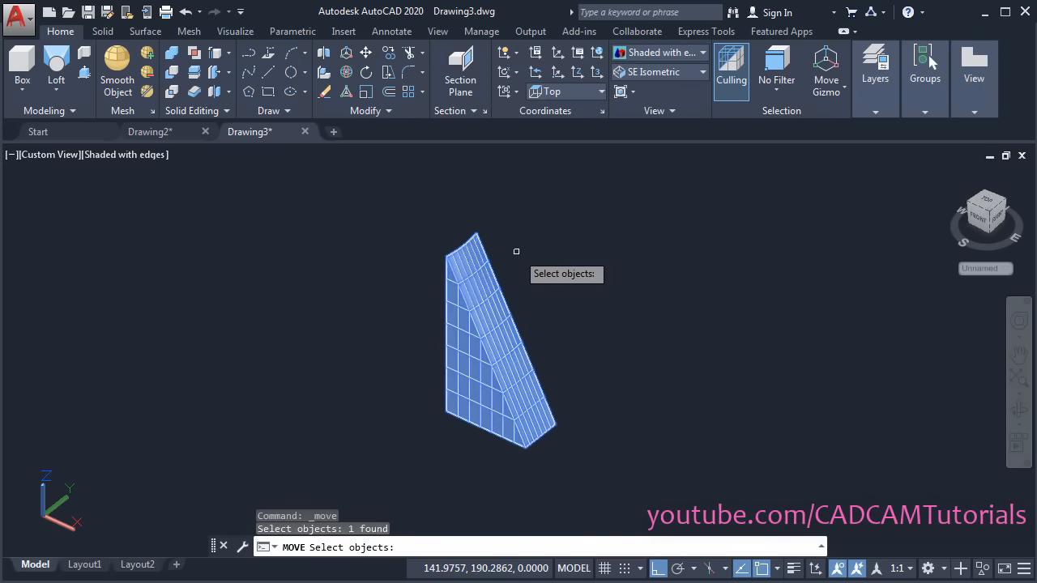
key(Return)
scroll(475, 227, up, 3)
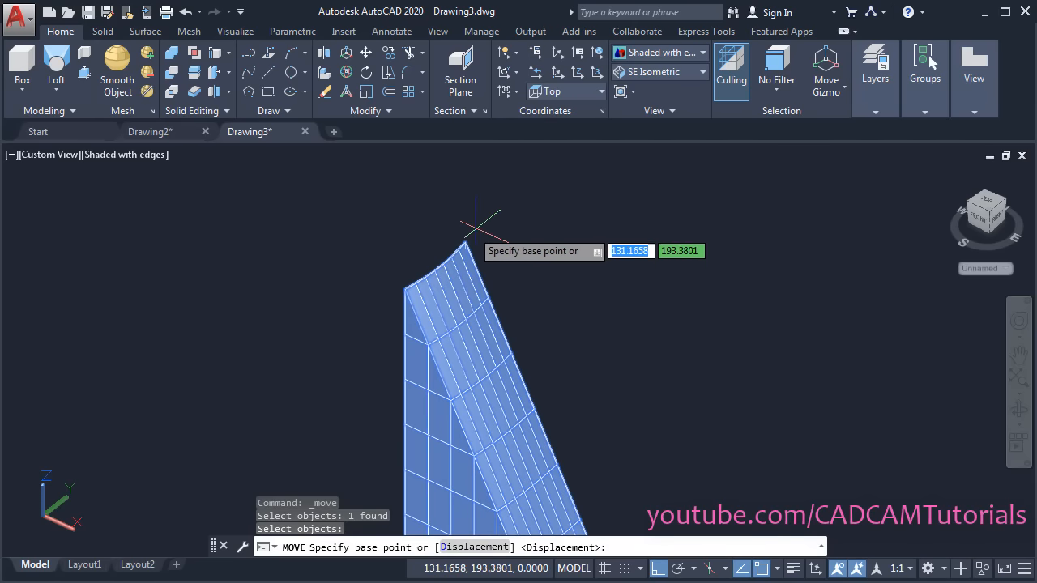
click(438, 267)
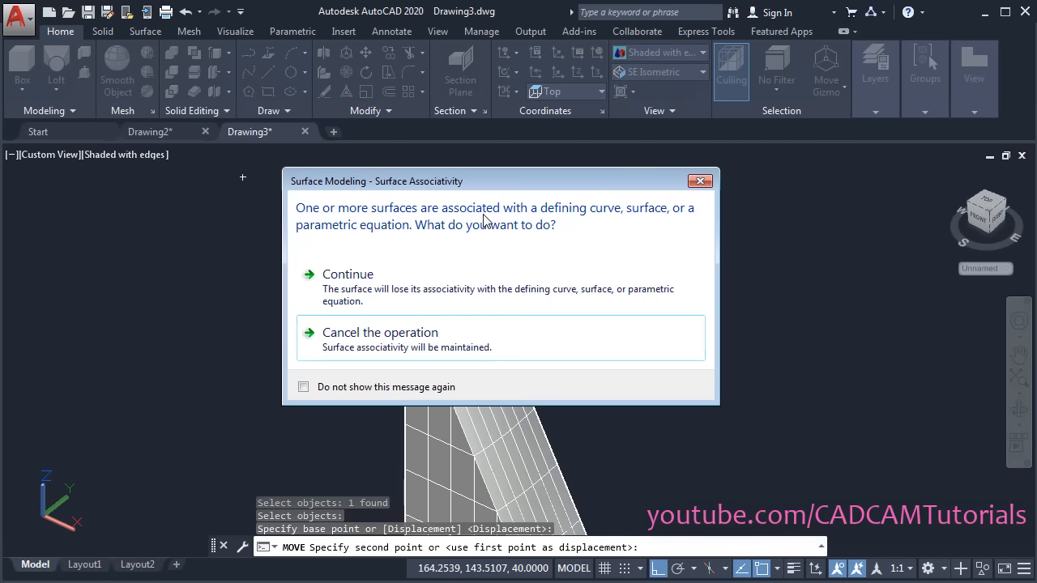
click(368, 341)
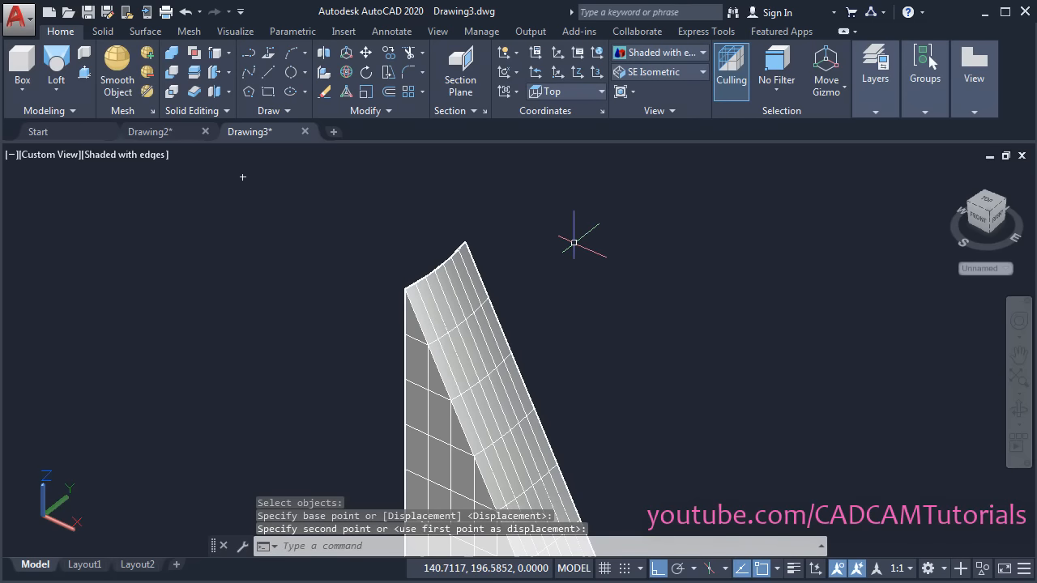
Move the lofted rib together with its defining curves, with Ortho off, from the arc's midpoint to the main cylinder's outer top edge above the side arm
scroll(572, 227, down, 2)
middle_drag(672, 270, 592, 280)
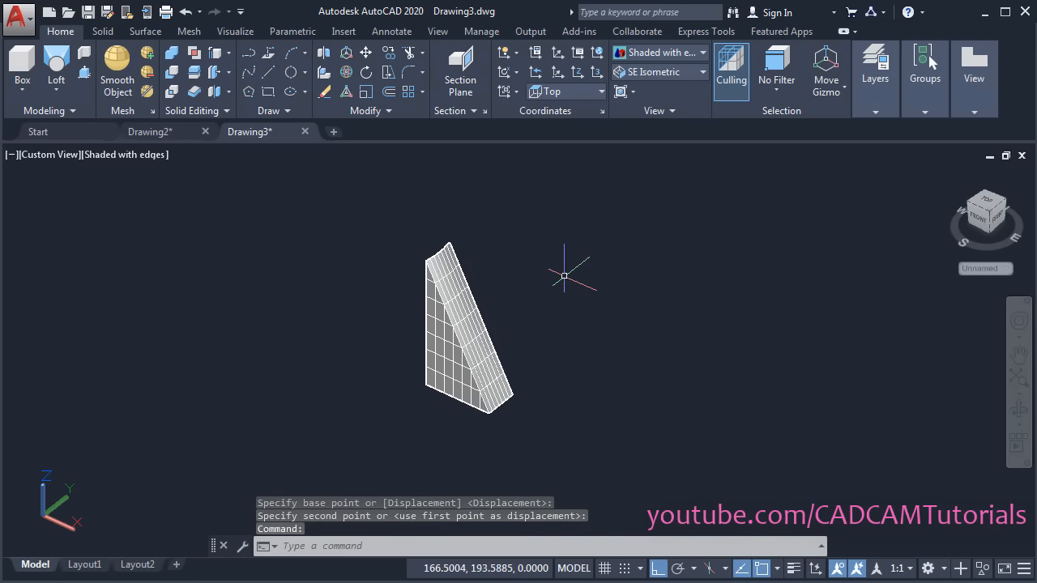
click(366, 52)
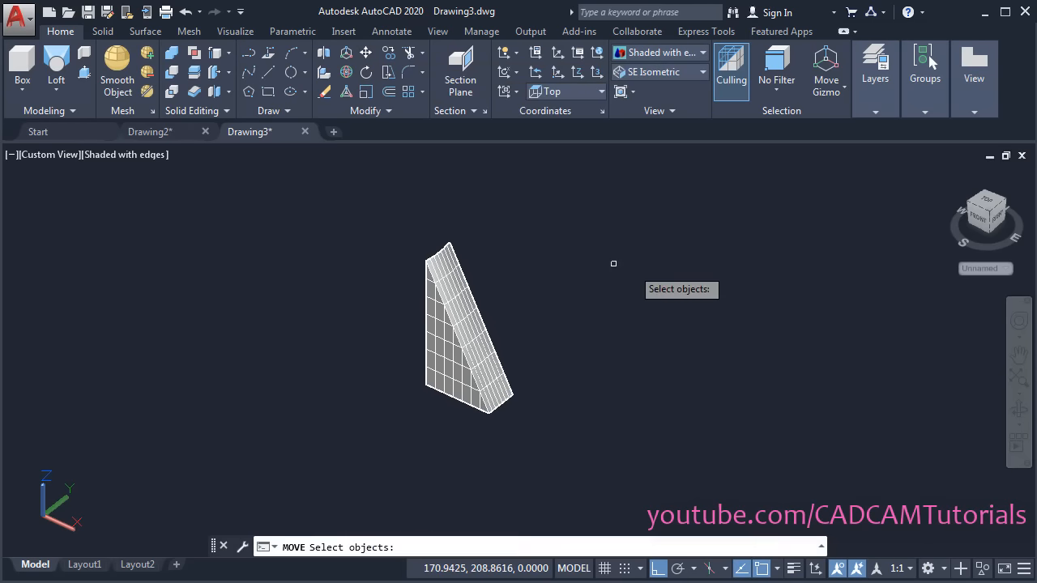
click(574, 185)
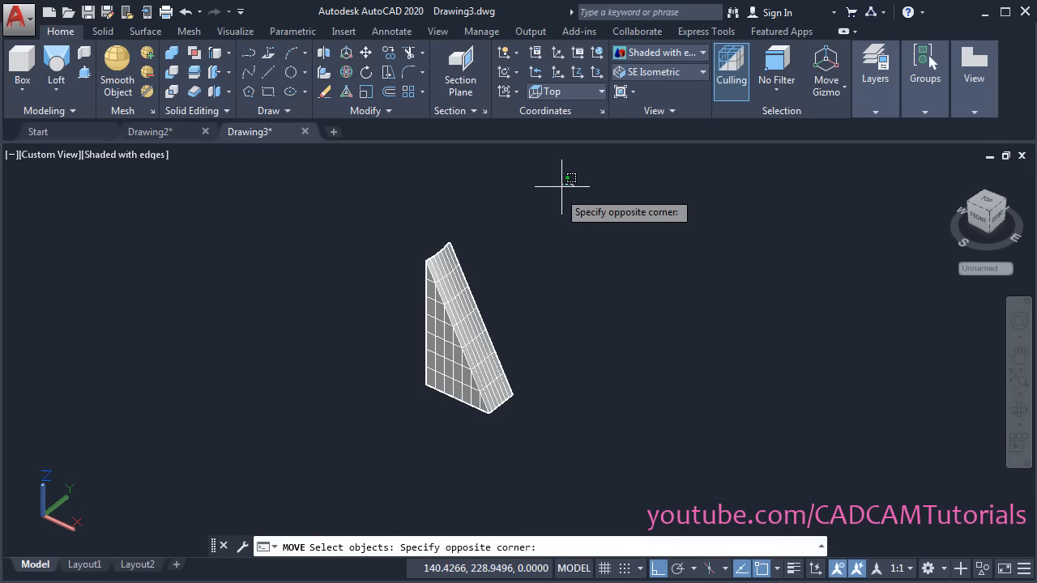
click(322, 475)
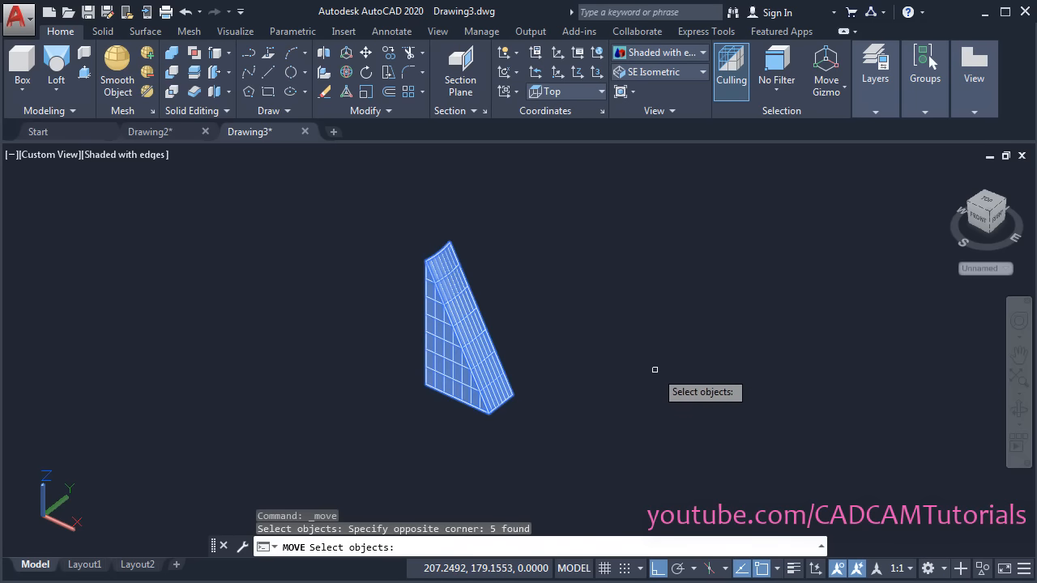
key(Return)
scroll(462, 196, up, 3)
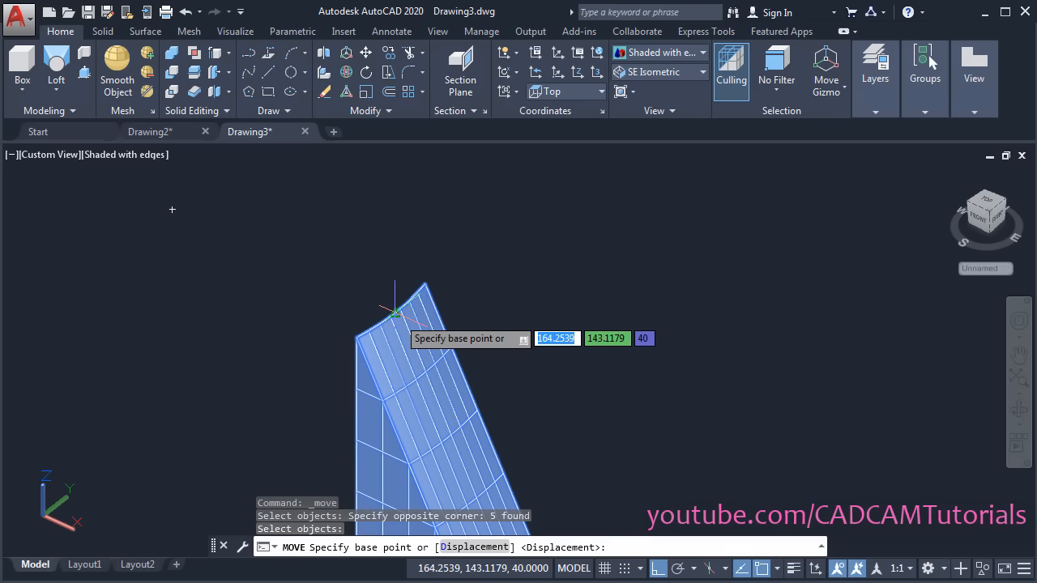
click(396, 314)
scroll(486, 235, down, 5)
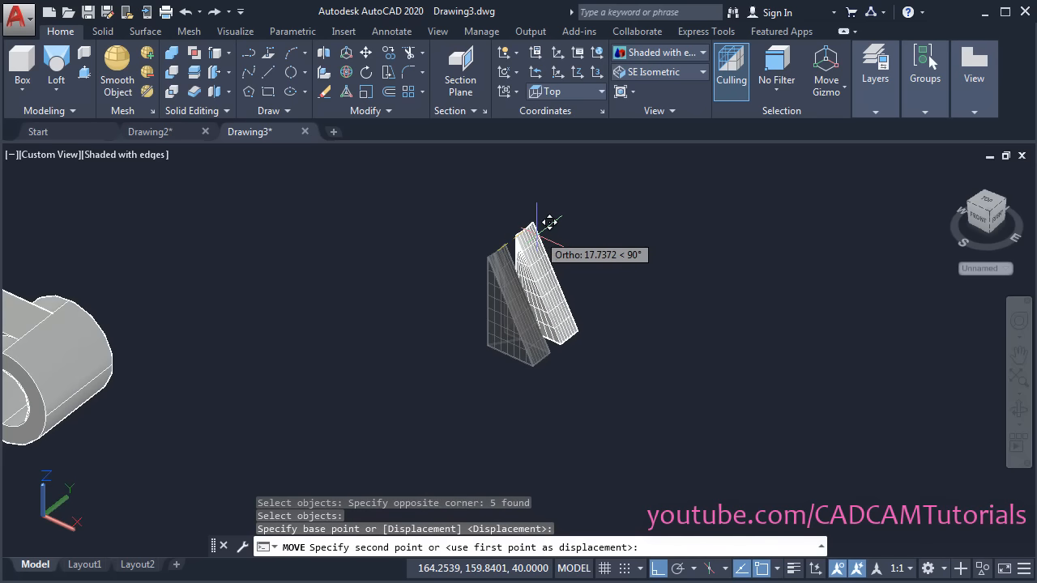
middle_drag(549, 221, 826, 282)
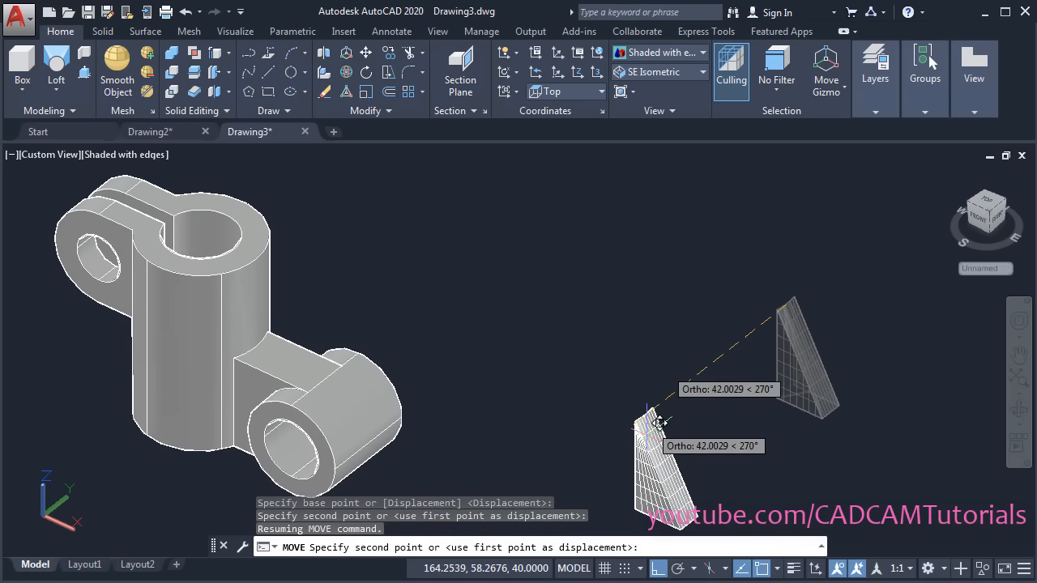
click(658, 571)
middle_drag(375, 309, 546, 333)
scroll(513, 298, up, 4)
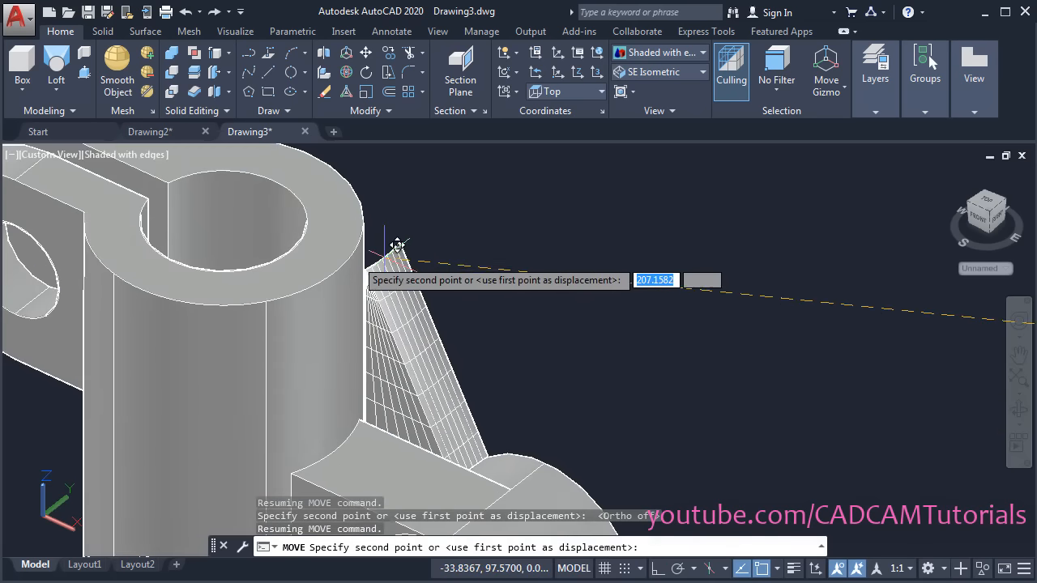
click(347, 260)
Sculpt the rib surface and the bracket bodies into one solid with SURFSCULPT
scroll(567, 281, down, 2)
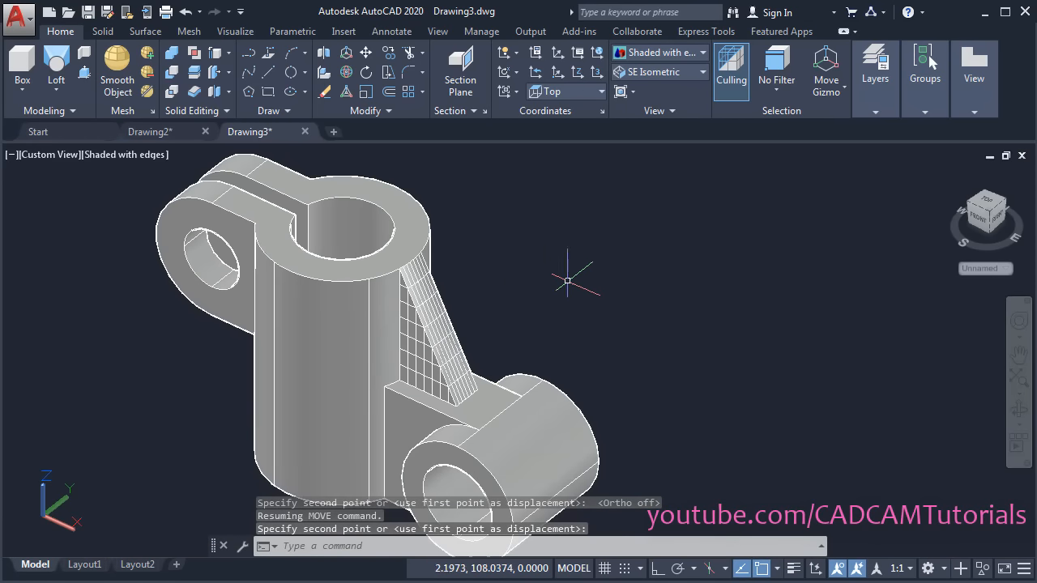
middle_drag(567, 280, 605, 275)
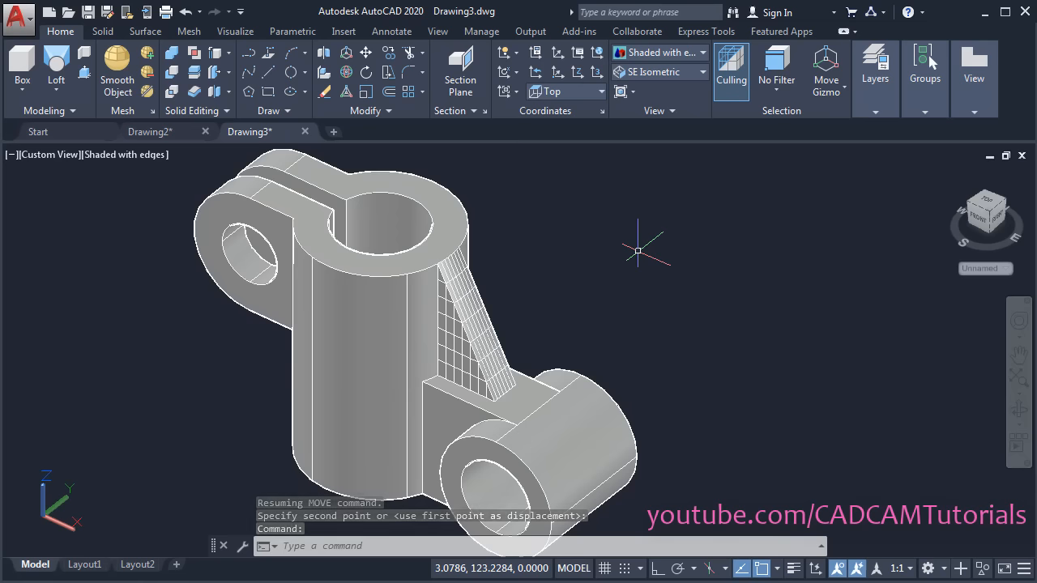
text(sur)
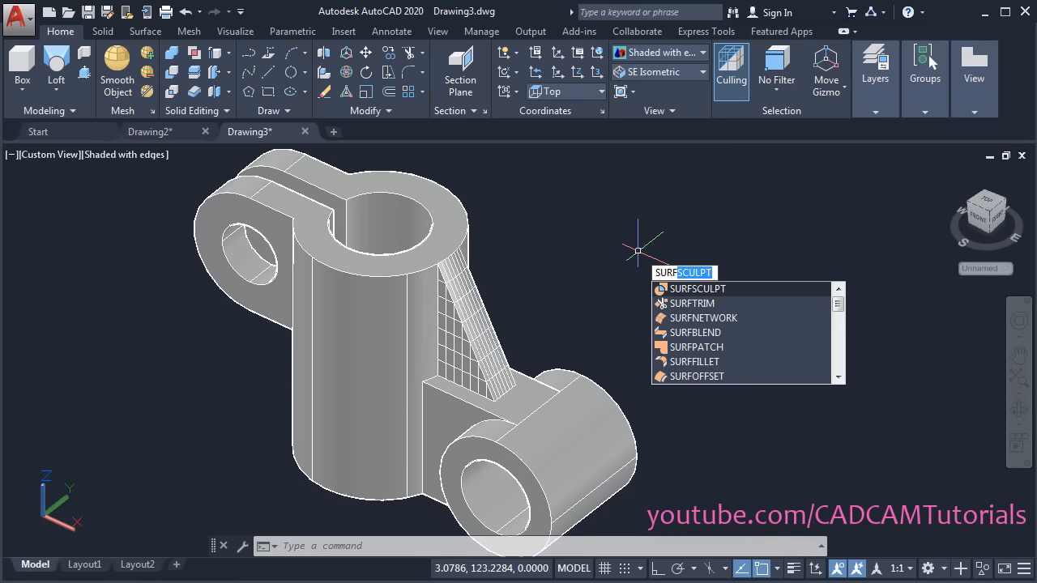
key(Return)
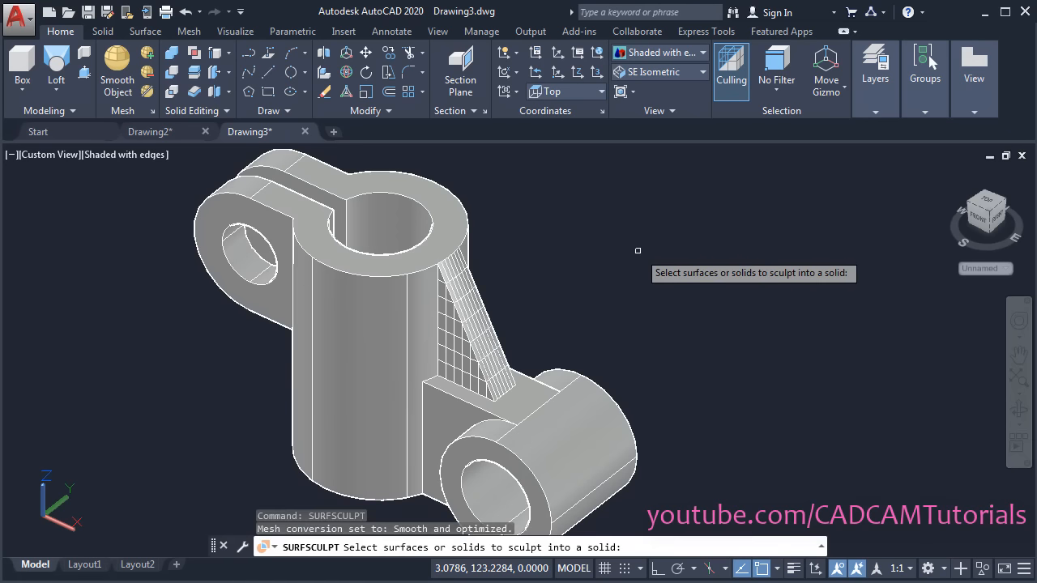
click(580, 226)
click(191, 477)
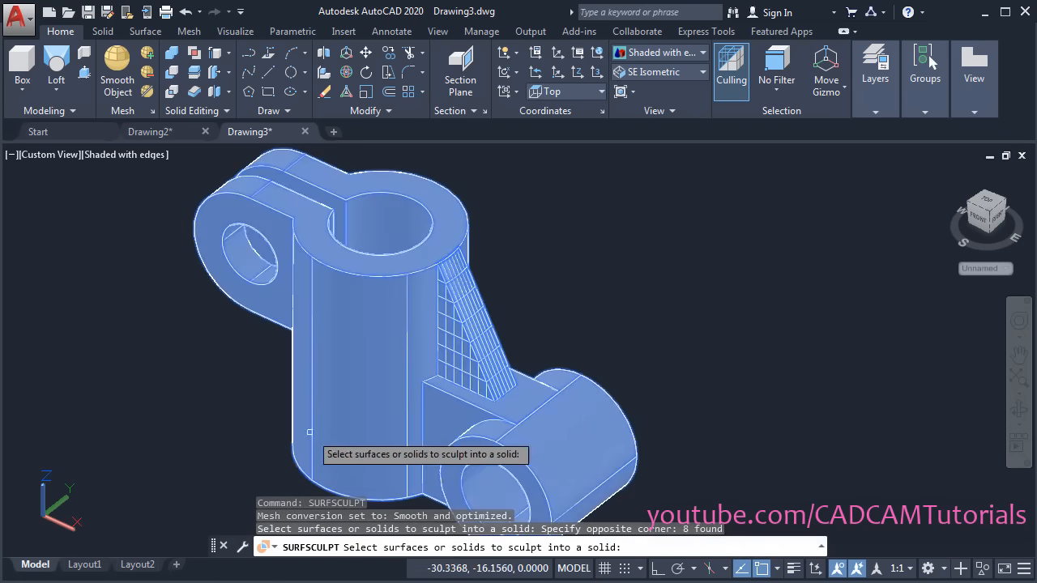
key(Return)
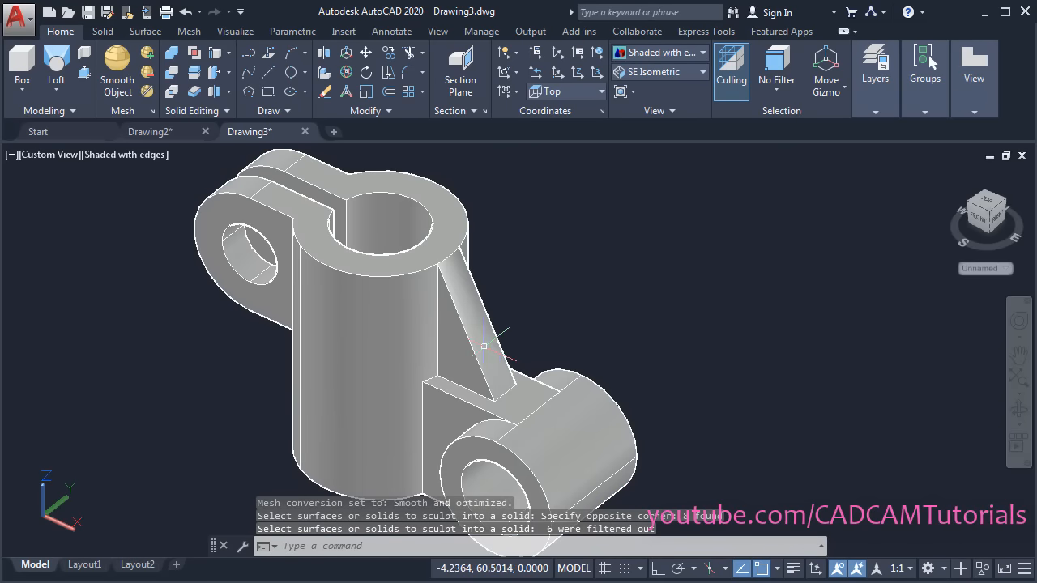
Change the bracket solid's colour to index colour 51, a light yellow
mouse_move(528, 360)
shift+middle_down()
mouse_move(375, 345)
mouse_move(413, 356)
mouse_move(523, 356)
shift+middle_up()
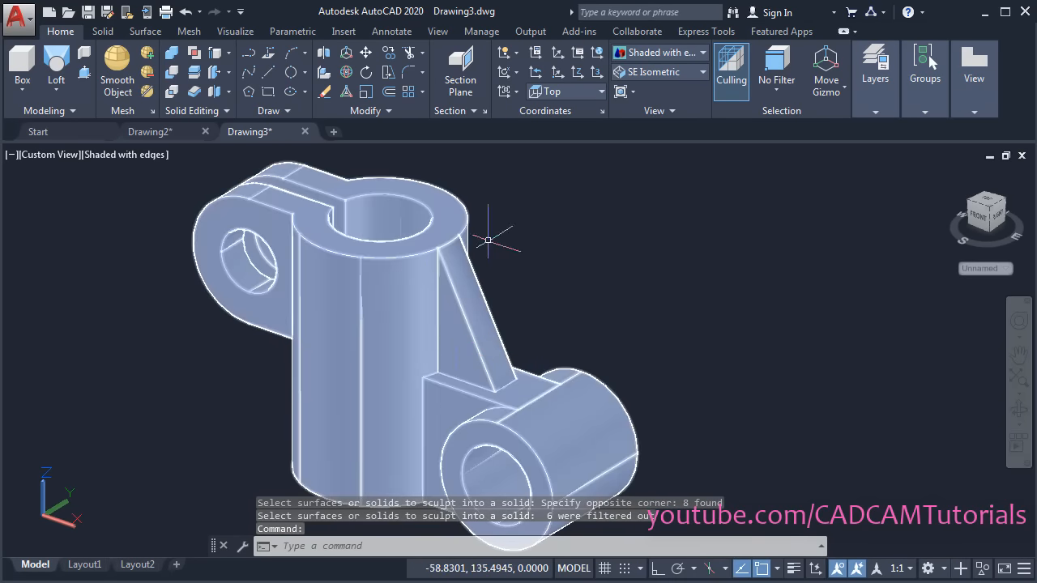
middle_drag(596, 310, 653, 268)
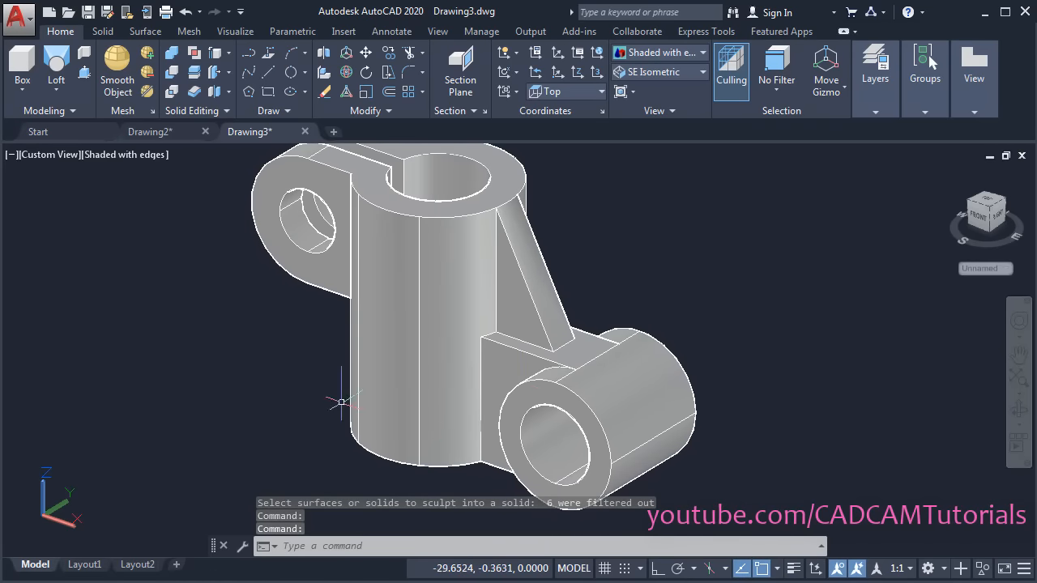
click(403, 280)
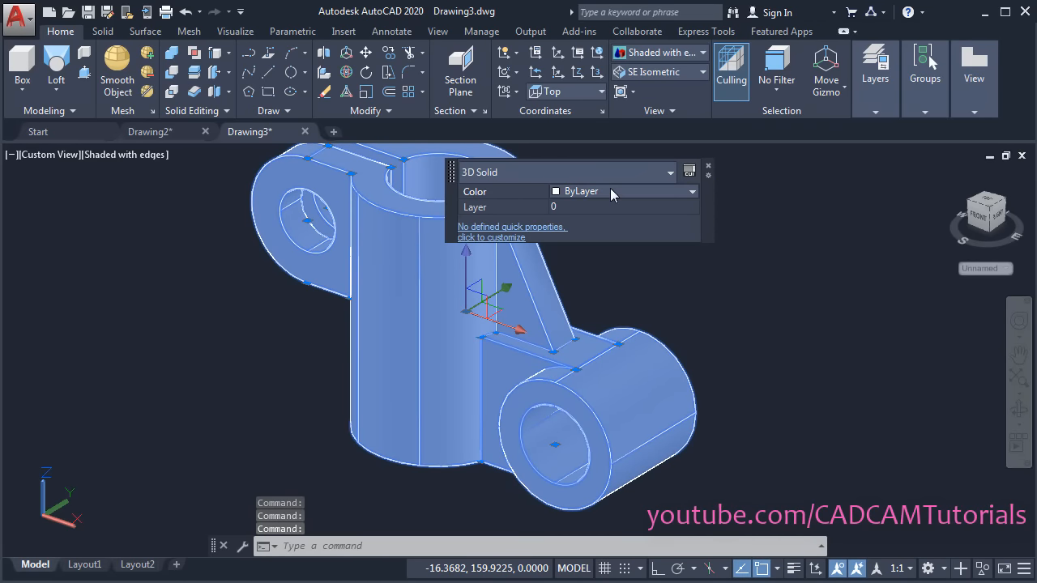
click(612, 193)
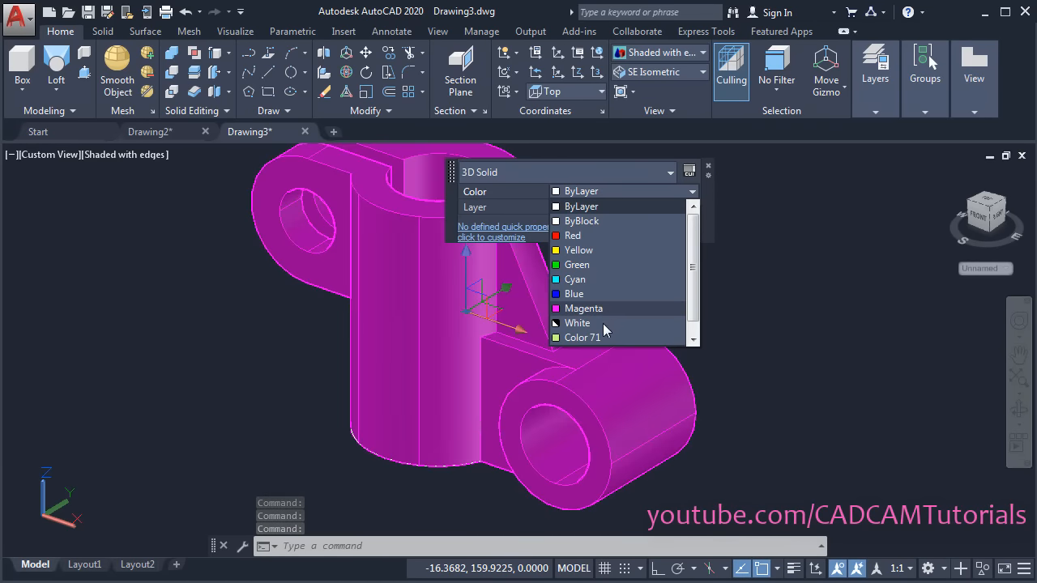
scroll(594, 337, down, 1)
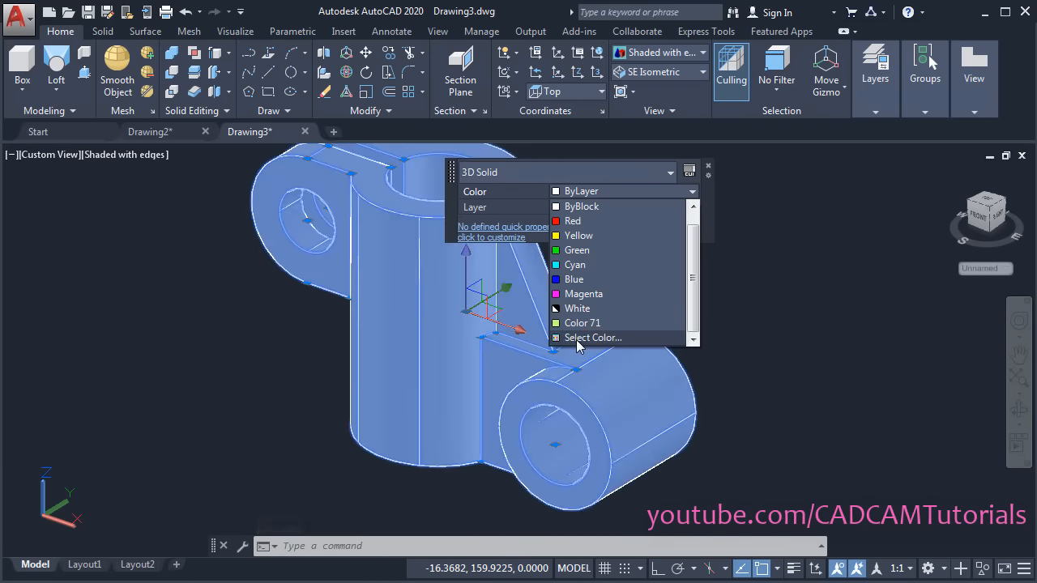
click(589, 337)
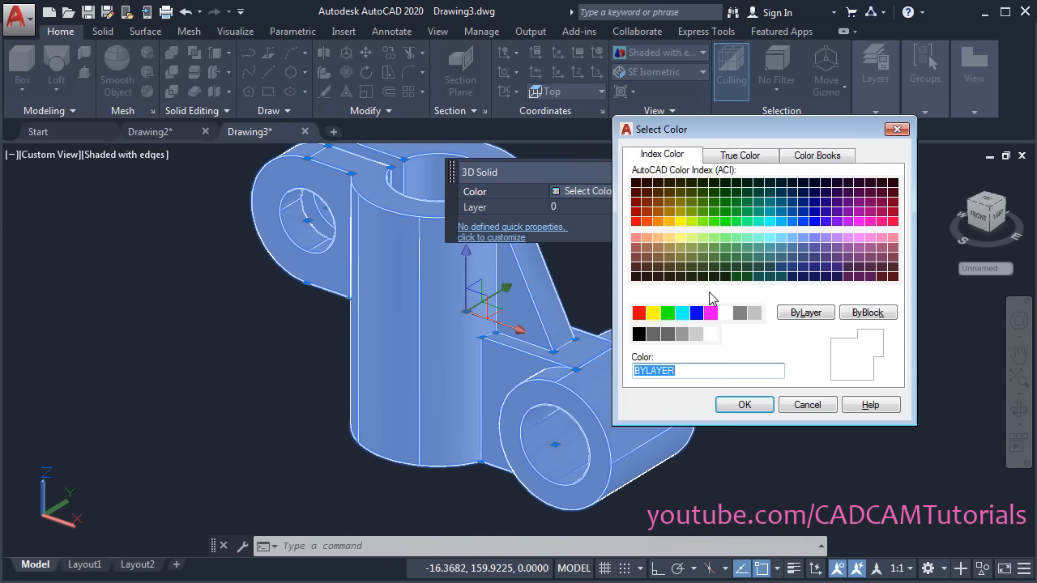
click(682, 229)
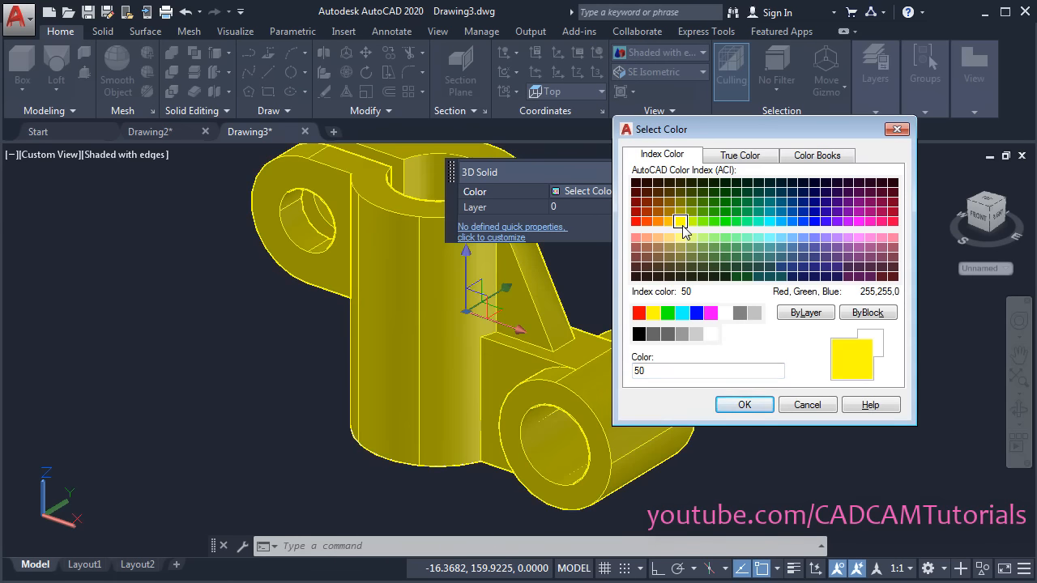
click(682, 237)
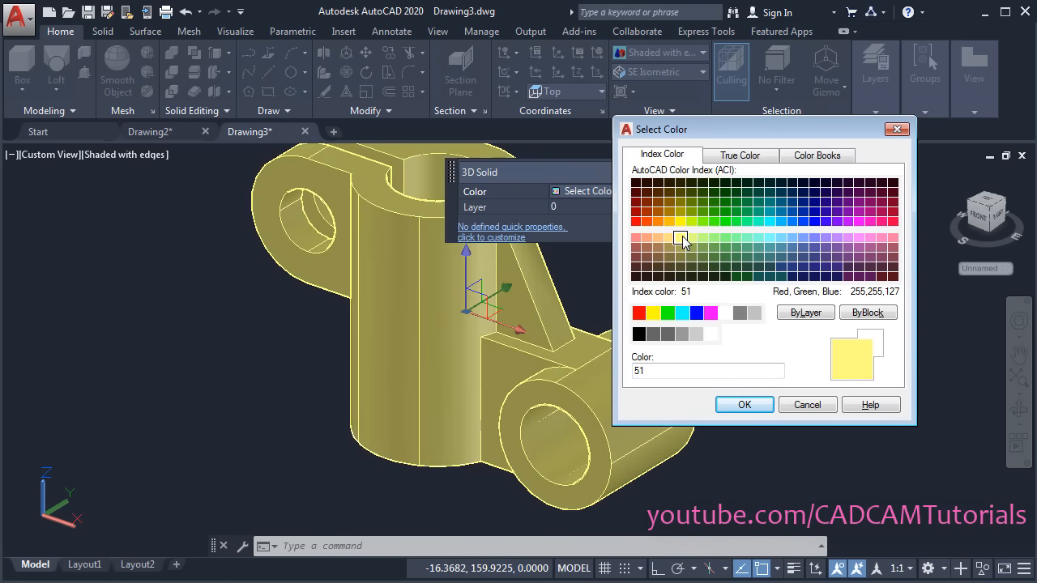
click(745, 404)
key(Escape)
key(Escape)
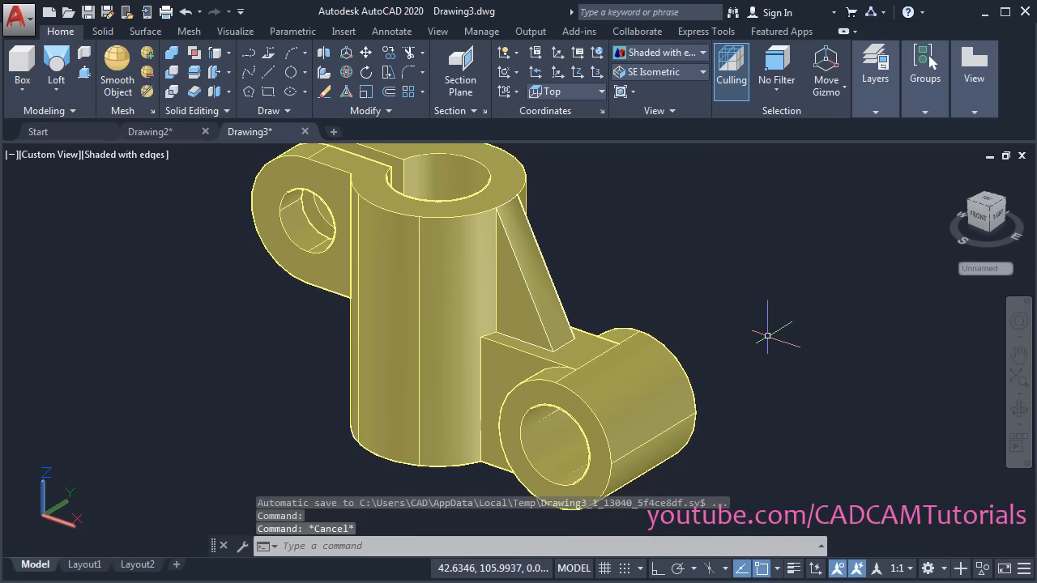
Set the model view to SE Isometric and inspect the coloured bracket
click(660, 73)
click(656, 202)
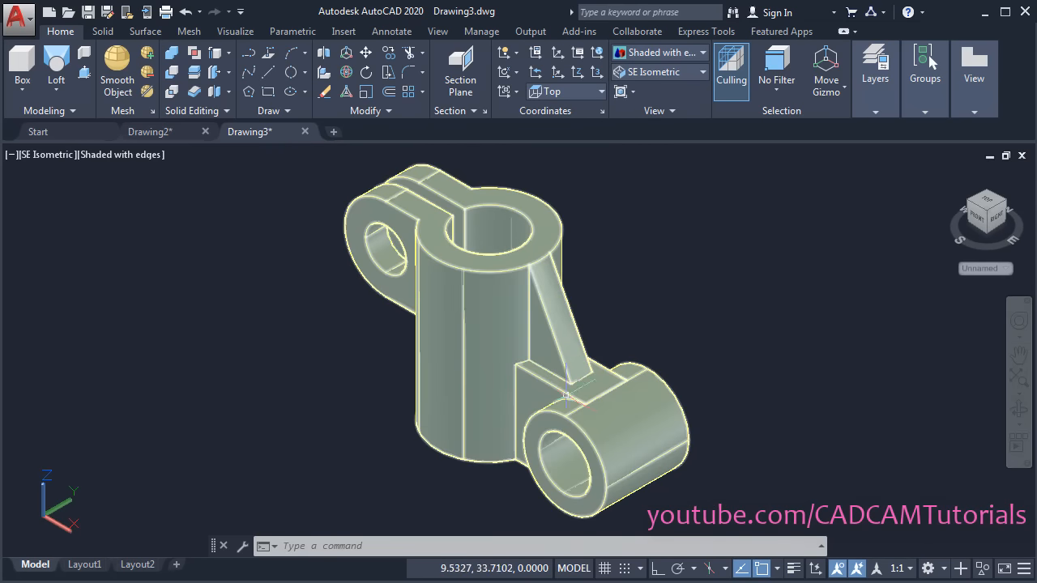
scroll(630, 294, up, 2)
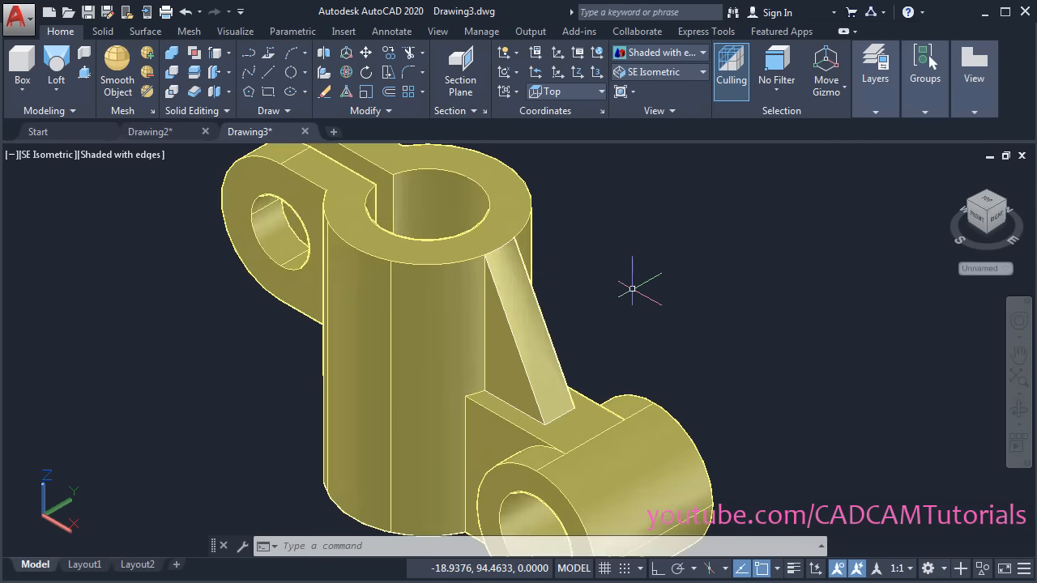
scroll(640, 290, down, 2)
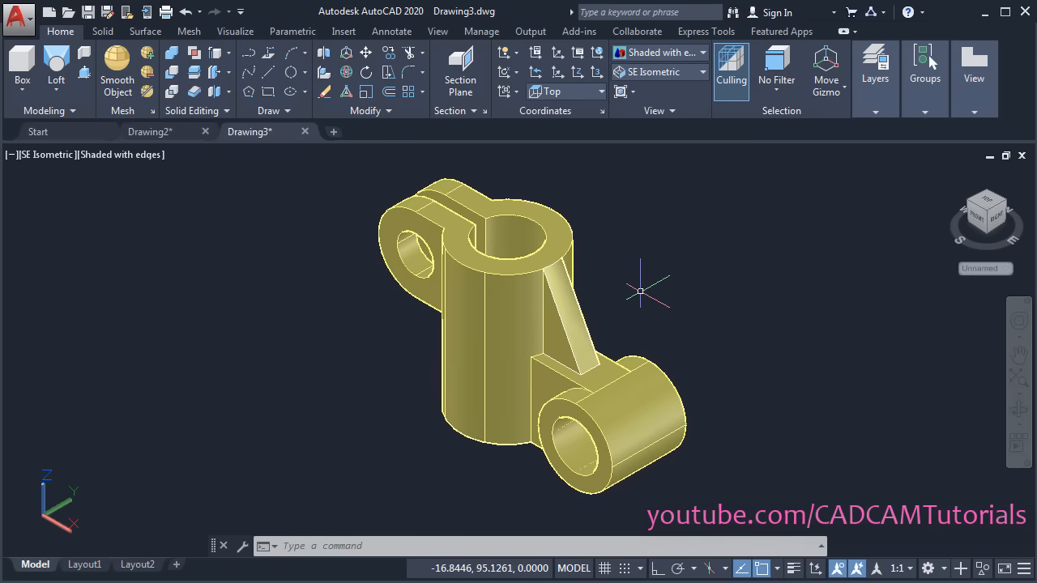
Move the bracket solid clear of the leftover construction circles and rib curves
click(366, 54)
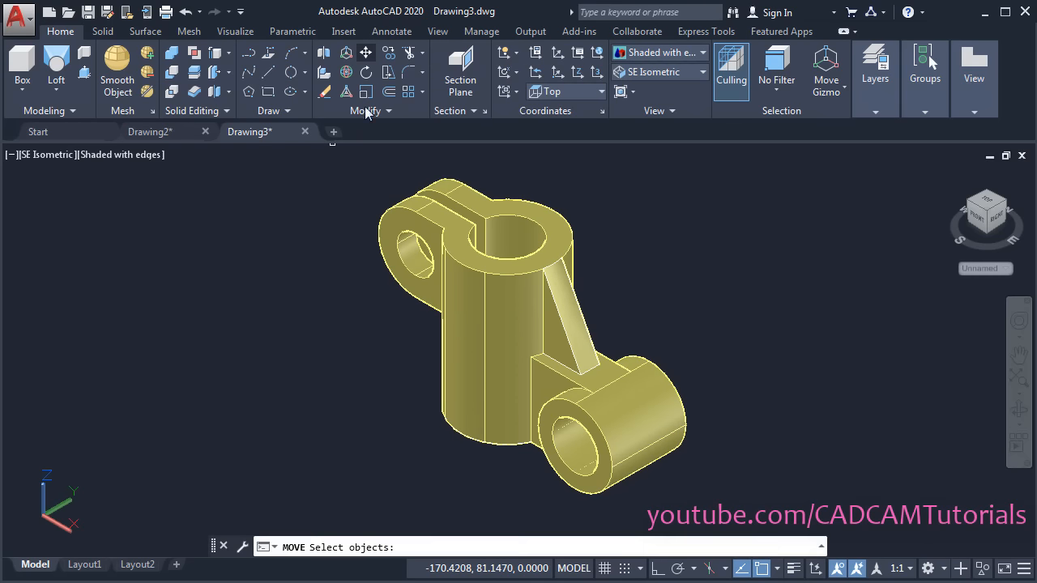
click(501, 346)
key(Return)
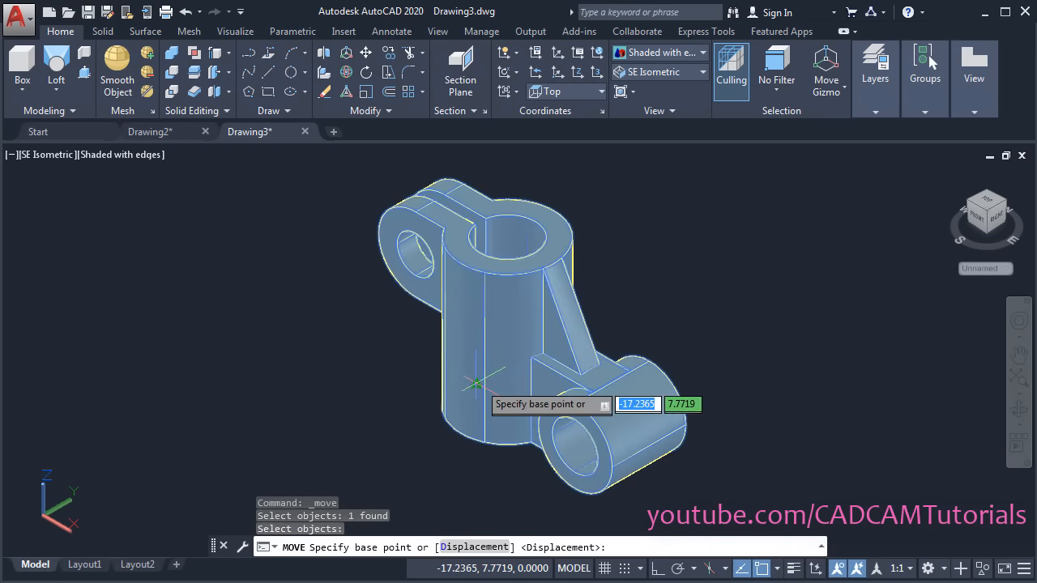
click(485, 388)
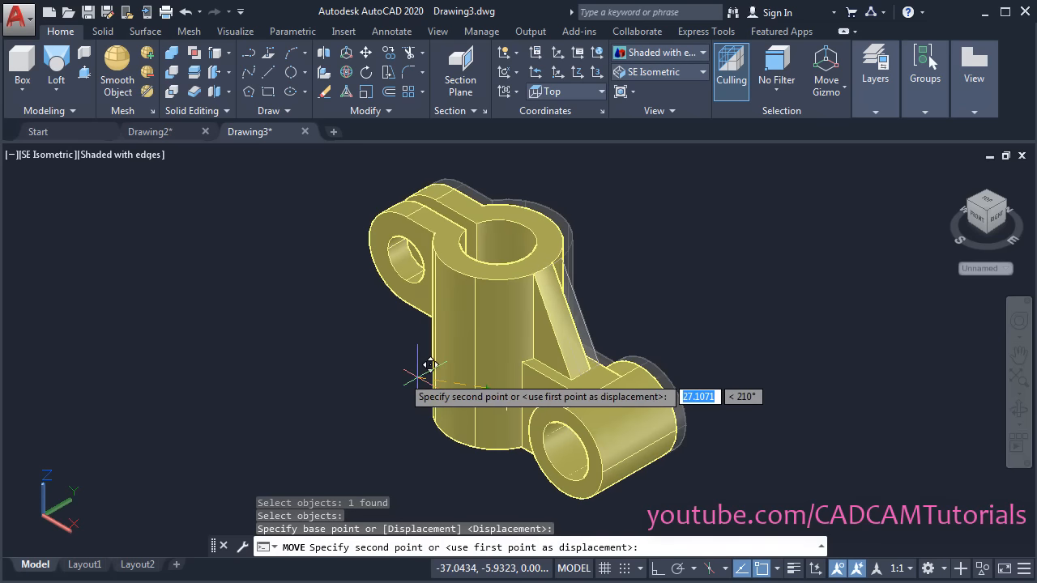
click(169, 380)
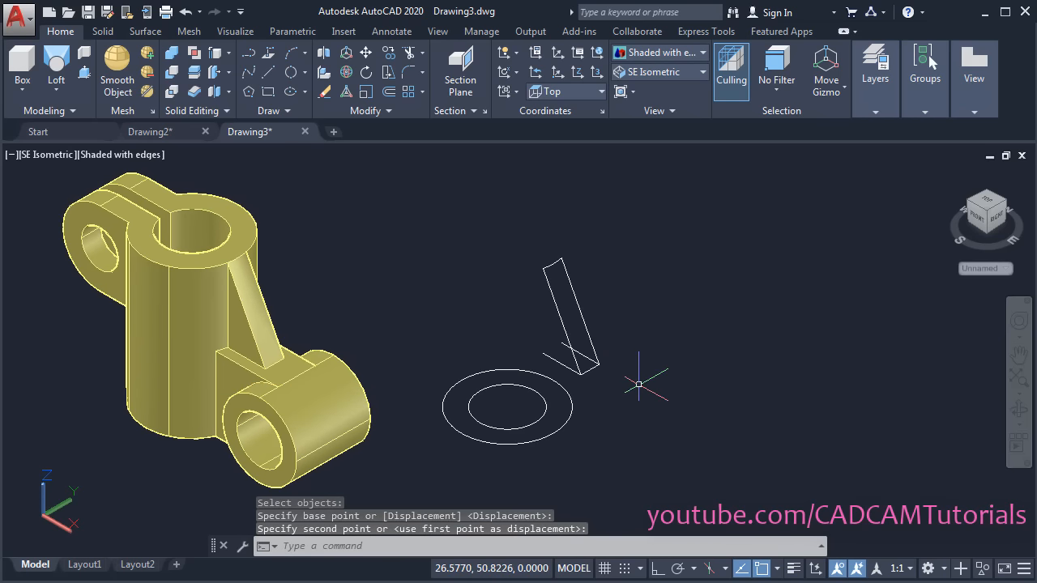
Erase the leftover construction circles, lines and rib curves, and fit the finished bracket in the view
text(e)
key(Return)
click(664, 243)
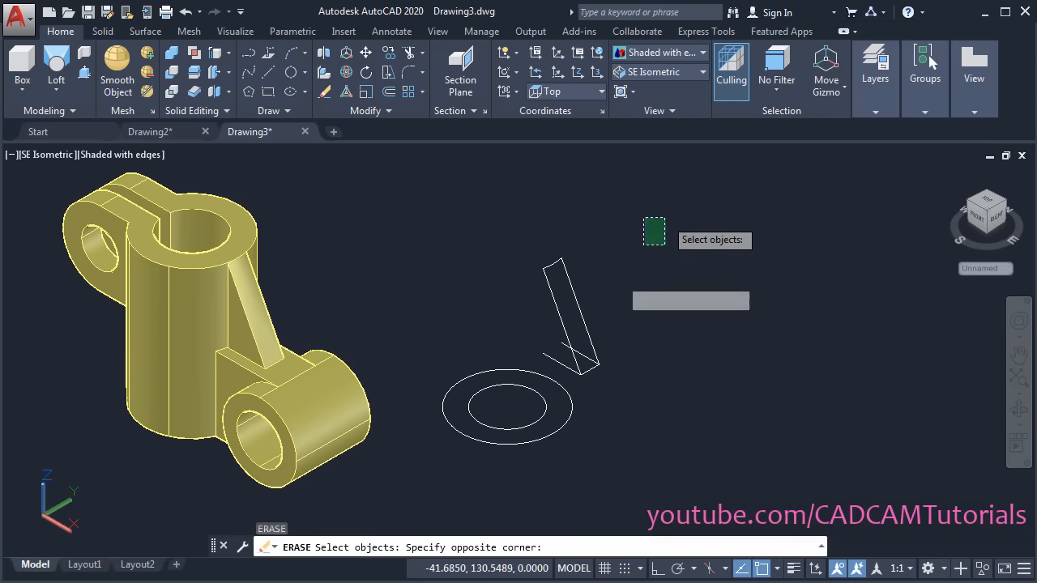
click(452, 493)
key(Return)
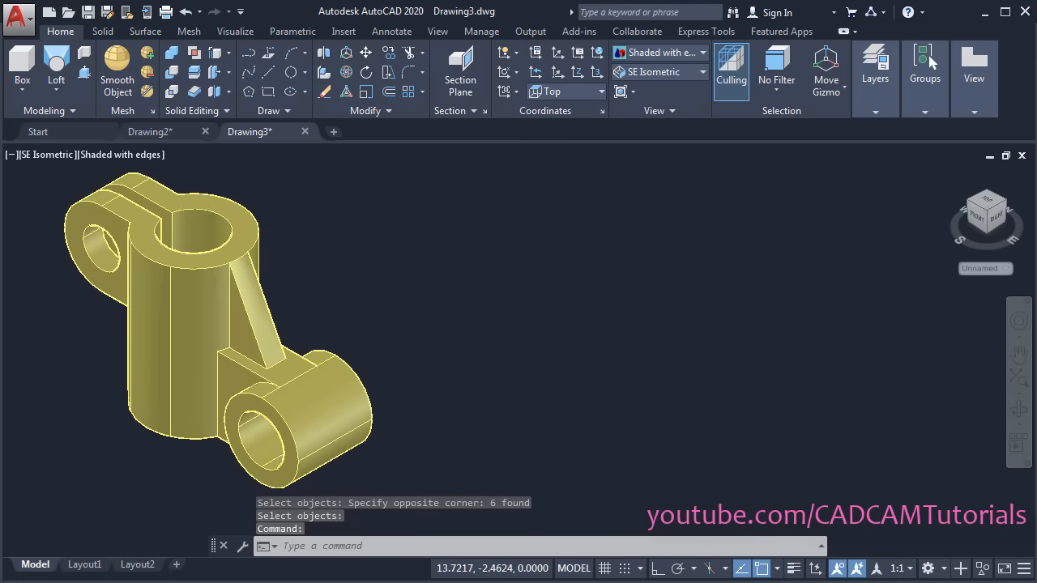
middle_click(427, 458)
middle_click(427, 458)
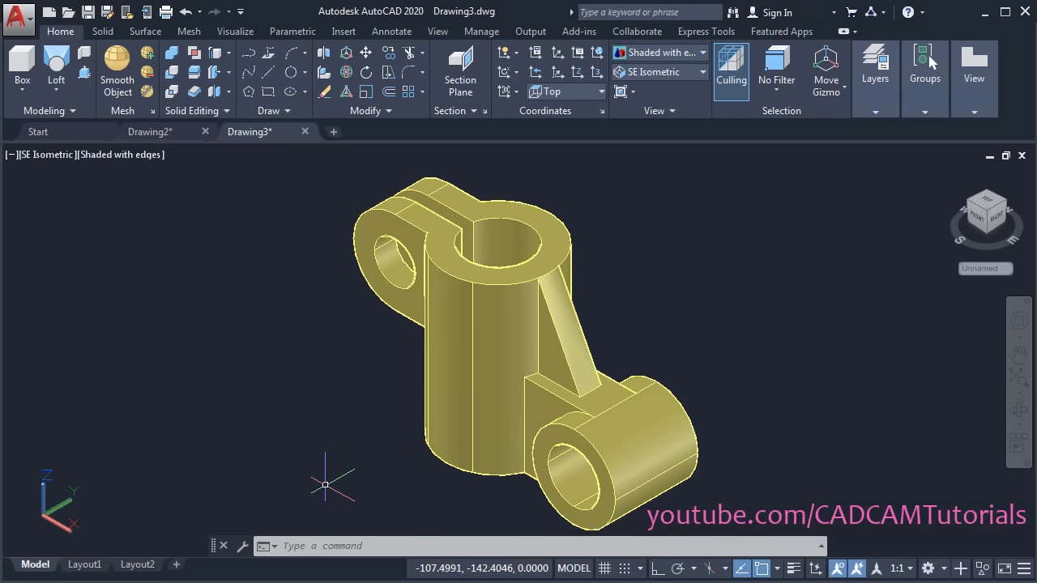
middle_drag(324, 484, 320, 467)
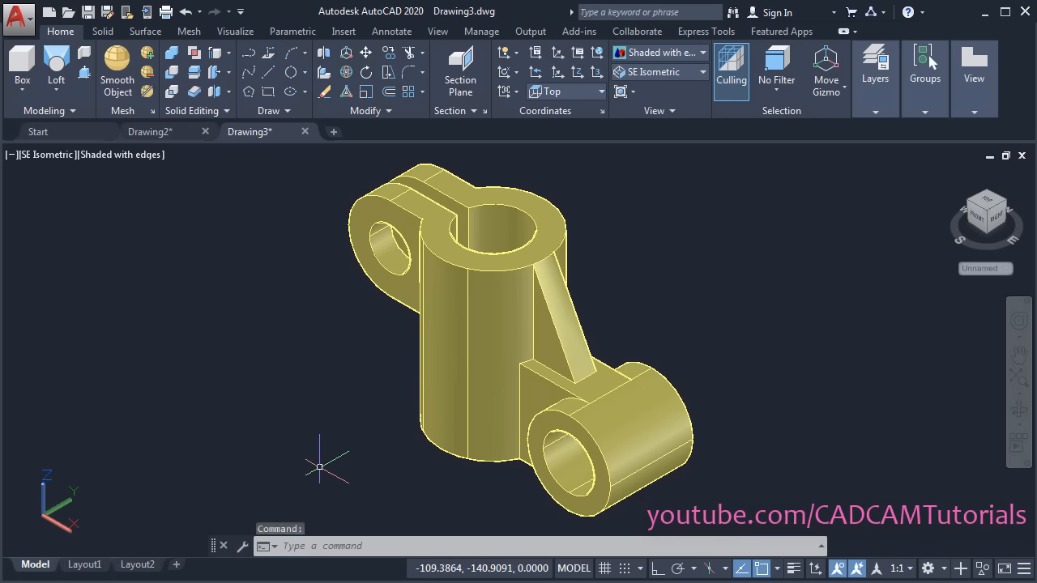